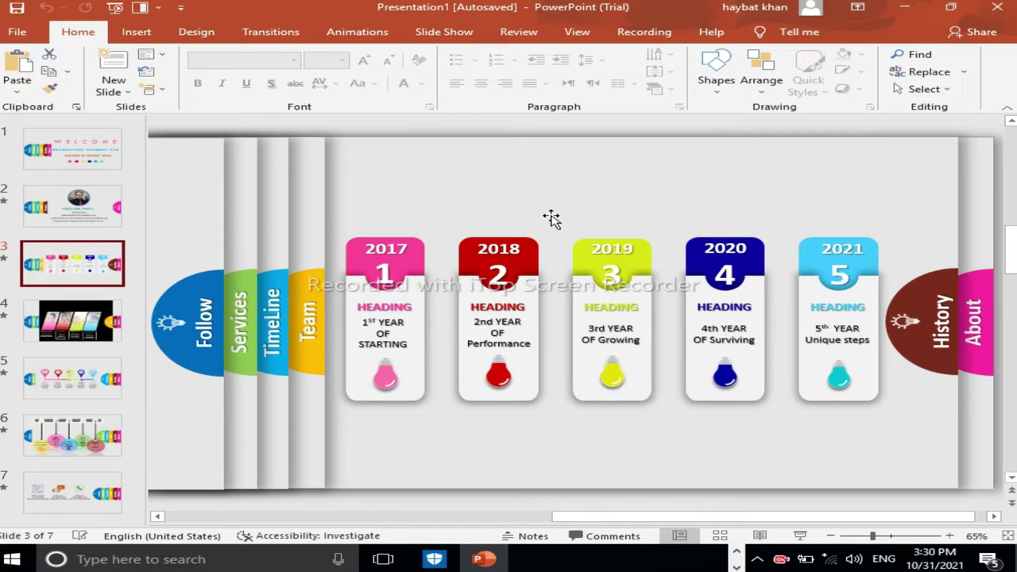
Scroll through the slide's five animation groups in the Animation Pane, then open the File start screen.
{"action": "left_click", "coordinate": [371, 40]}
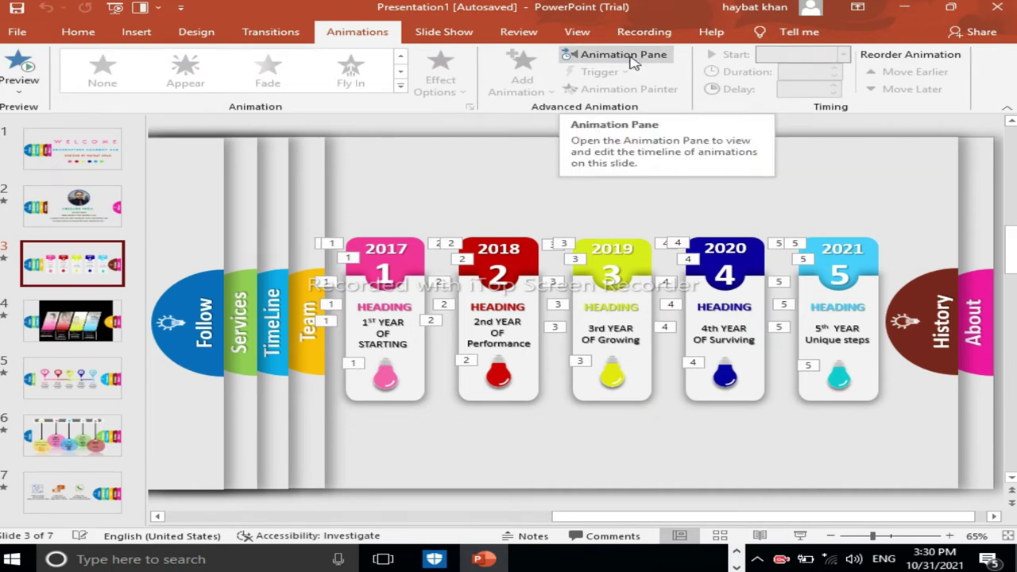
{"action": "left_click", "coordinate": [624, 55]}
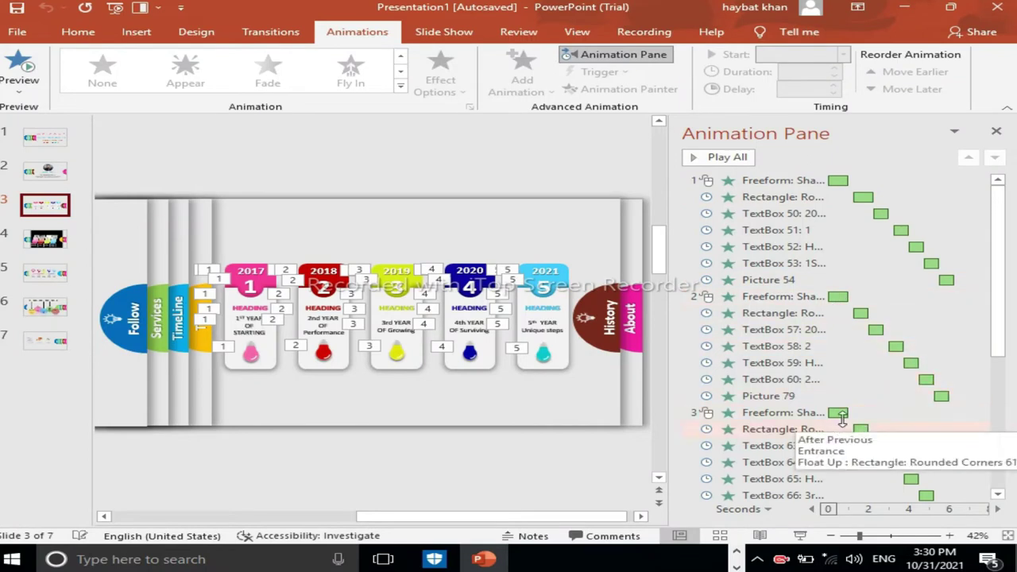
{"action": "mouse_move", "coordinate": [1003, 278]}
{"action": "left_mouse_down"}
{"action": "mouse_move", "coordinate": [999, 405]}
{"action": "mouse_move", "coordinate": [1008, 308]}
{"action": "mouse_move", "coordinate": [1011, 425]}
{"action": "left_mouse_up"}
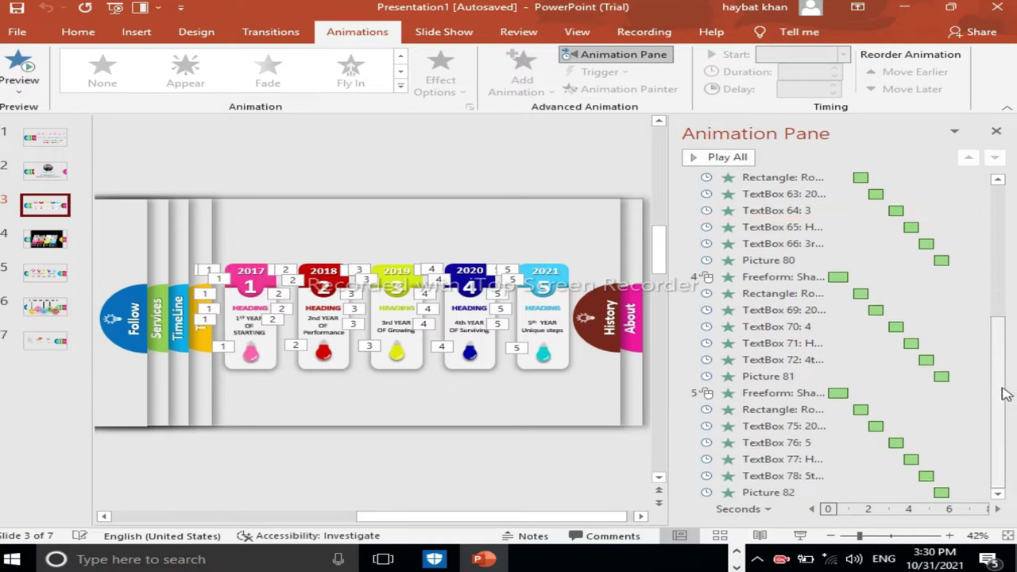
{"action": "left_click_drag", "start_coordinate": [1003, 394], "coordinate": [1005, 259]}
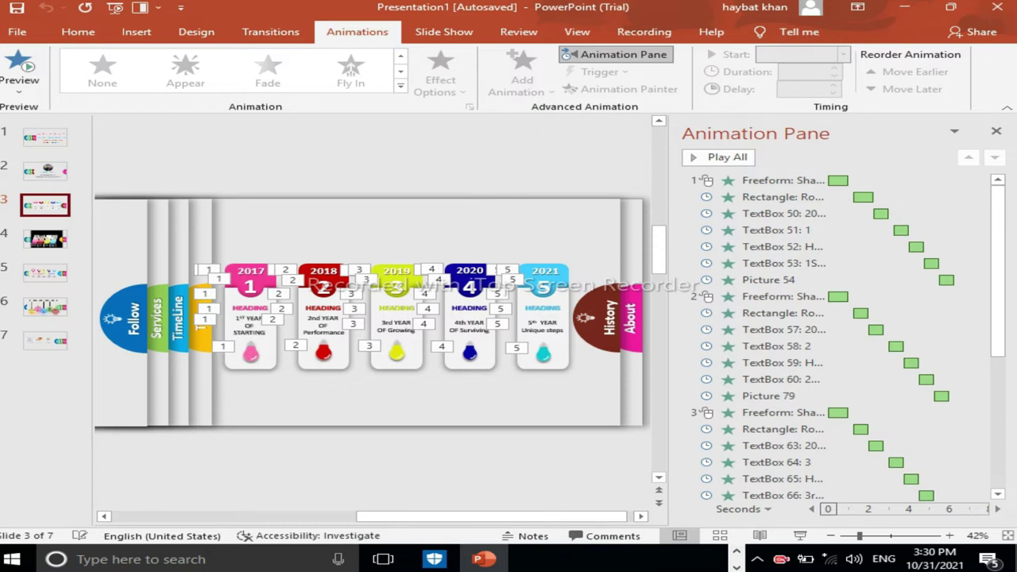
{"action": "left_click", "coordinate": [16, 36]}
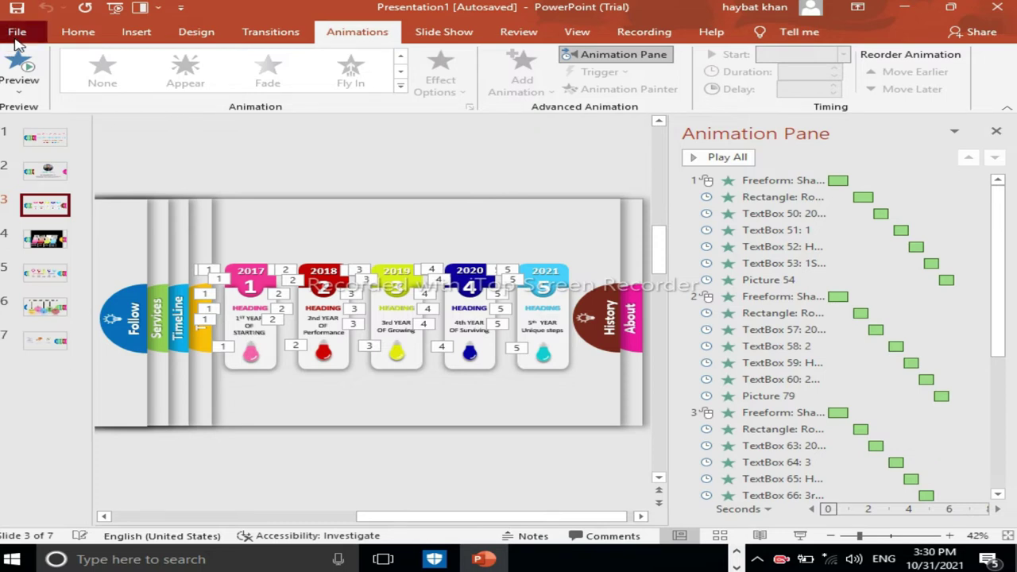
Create a new blank presentation and delete its title and subtitle placeholders.
{"action": "left_click", "coordinate": [270, 138]}
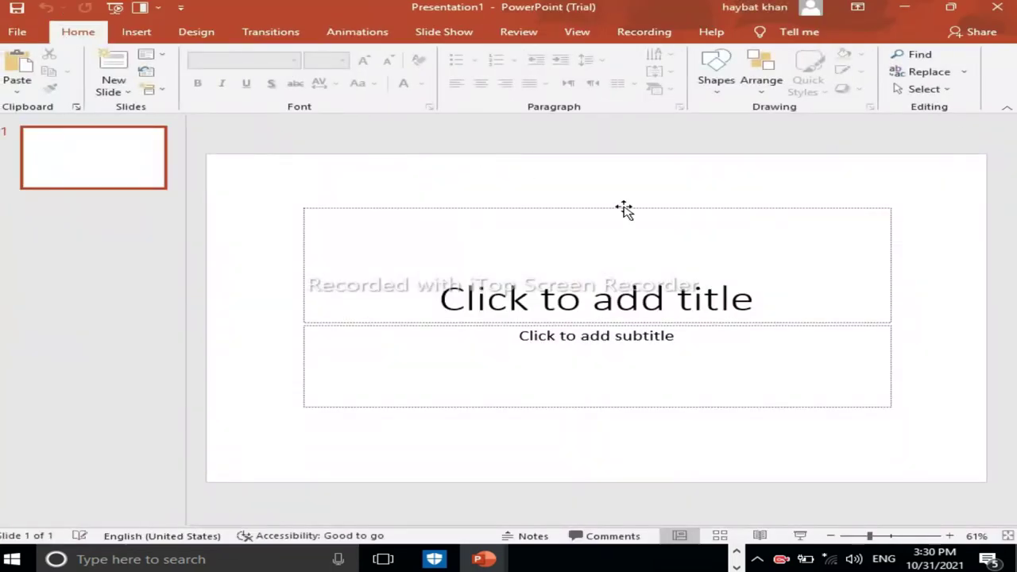
{"action": "left_click", "coordinate": [627, 209]}
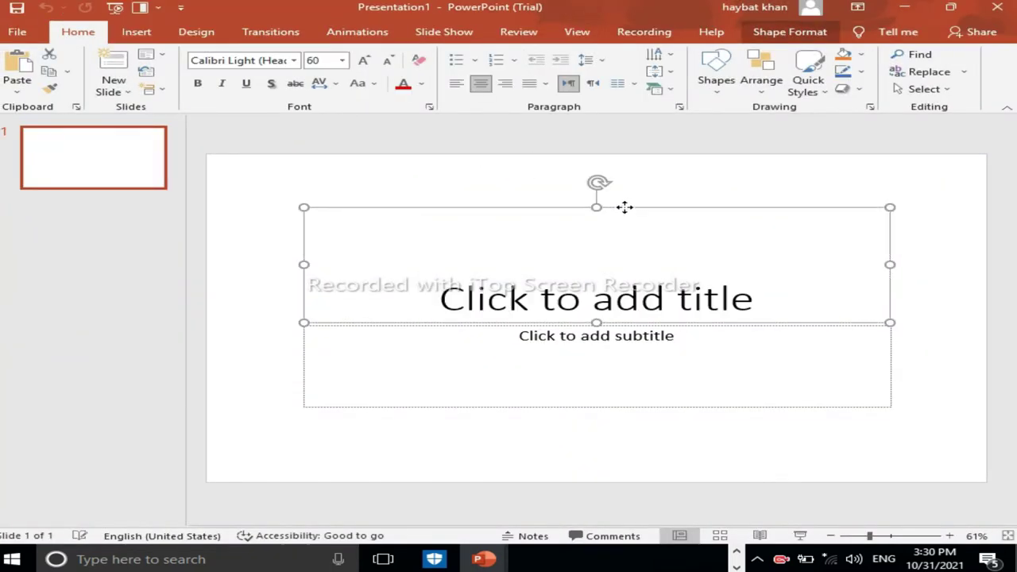
{"action": "key", "text": "Delete"}
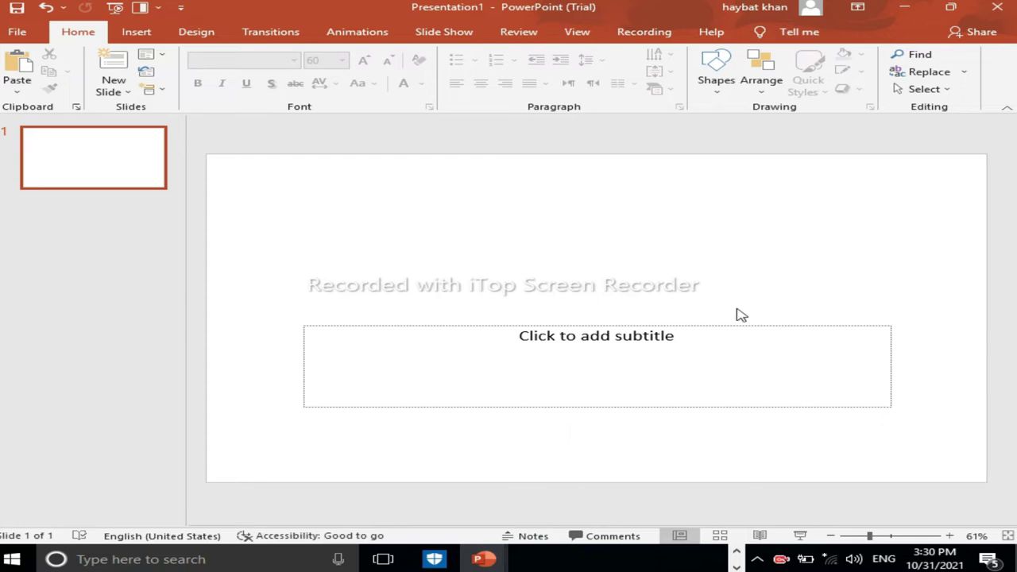
{"action": "left_click", "coordinate": [730, 327]}
{"action": "key", "text": "Delete"}
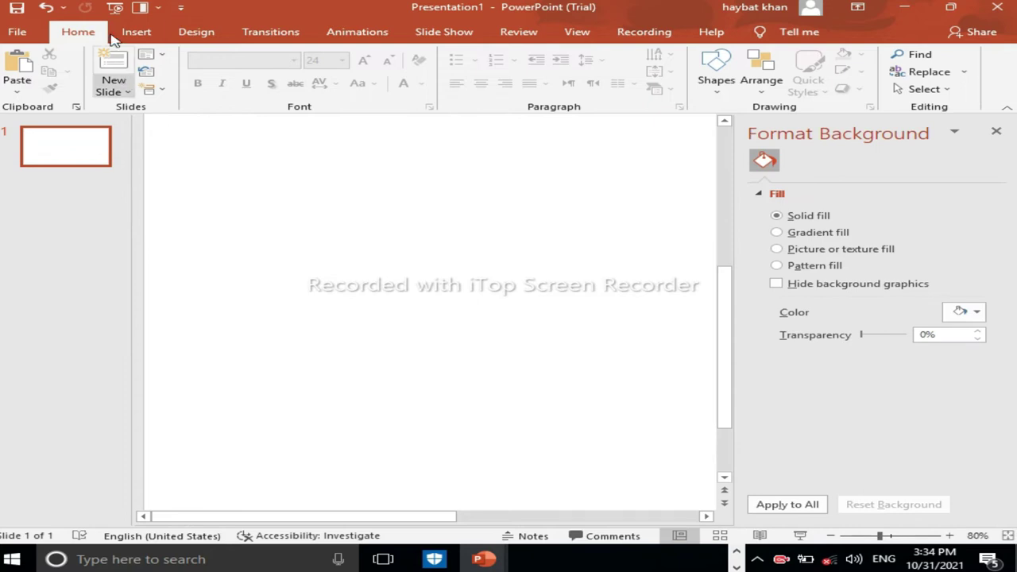
{"action": "left_click", "coordinate": [136, 33]}
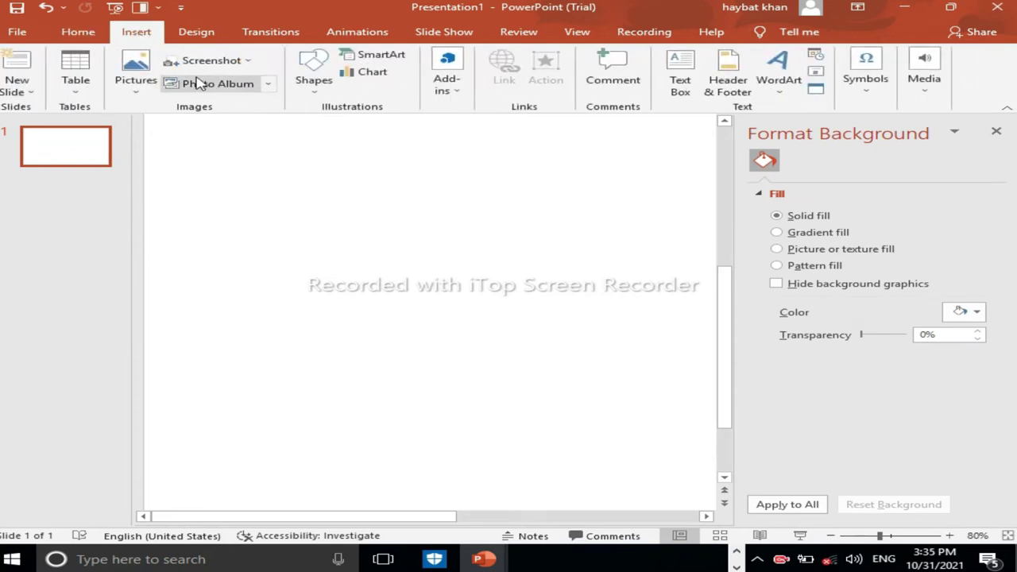
{"action": "left_click", "coordinate": [316, 68]}
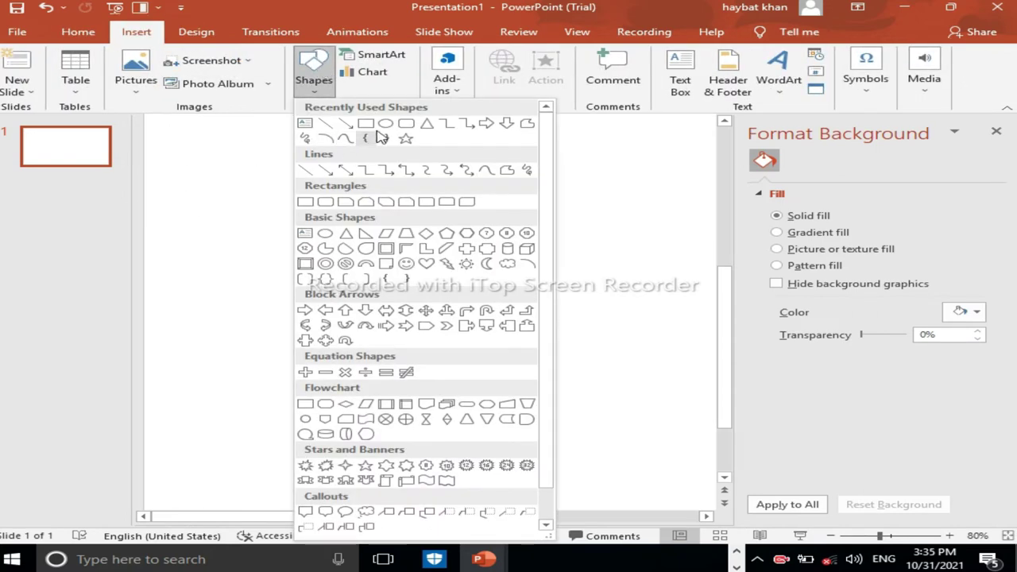
Draw a tall blue rounded rectangle on the slide.
{"action": "left_click", "coordinate": [408, 124]}
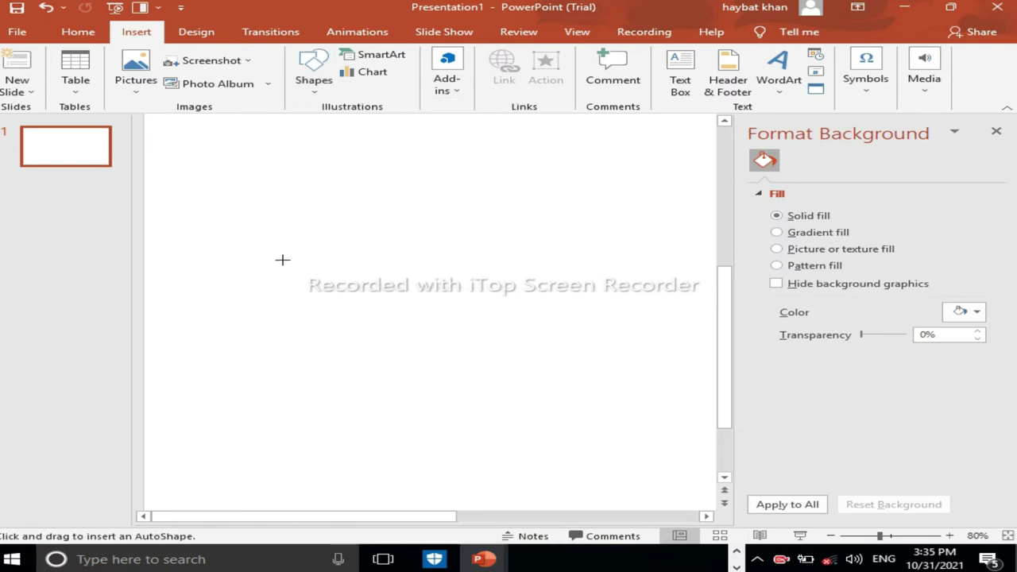
{"action": "mouse_move", "coordinate": [274, 260]}
{"action": "left_mouse_down"}
{"action": "mouse_move", "coordinate": [371, 408]}
{"action": "mouse_move", "coordinate": [364, 414]}
{"action": "left_mouse_up"}
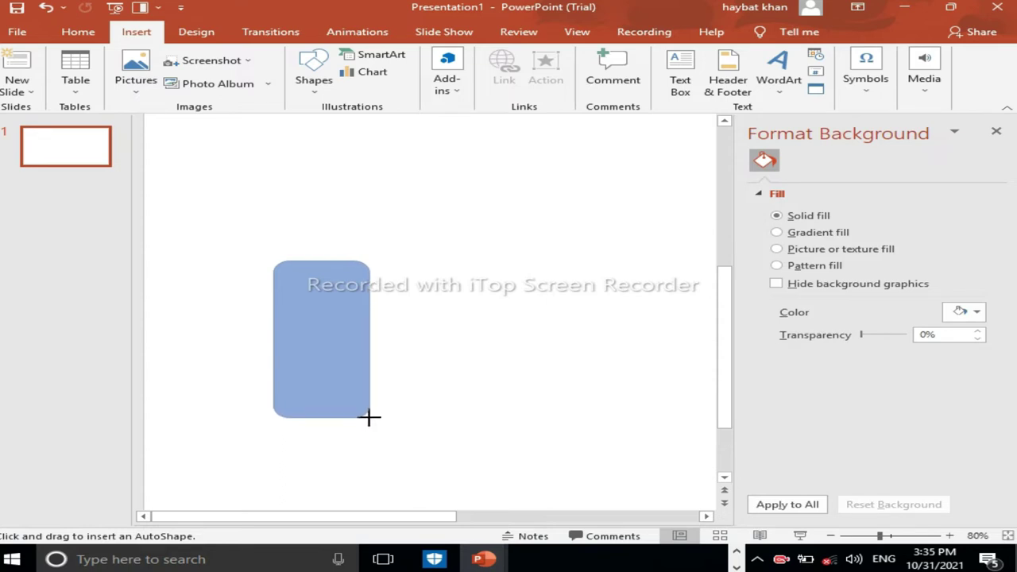
{"action": "left_click_drag", "start_coordinate": [364, 414], "coordinate": [370, 417]}
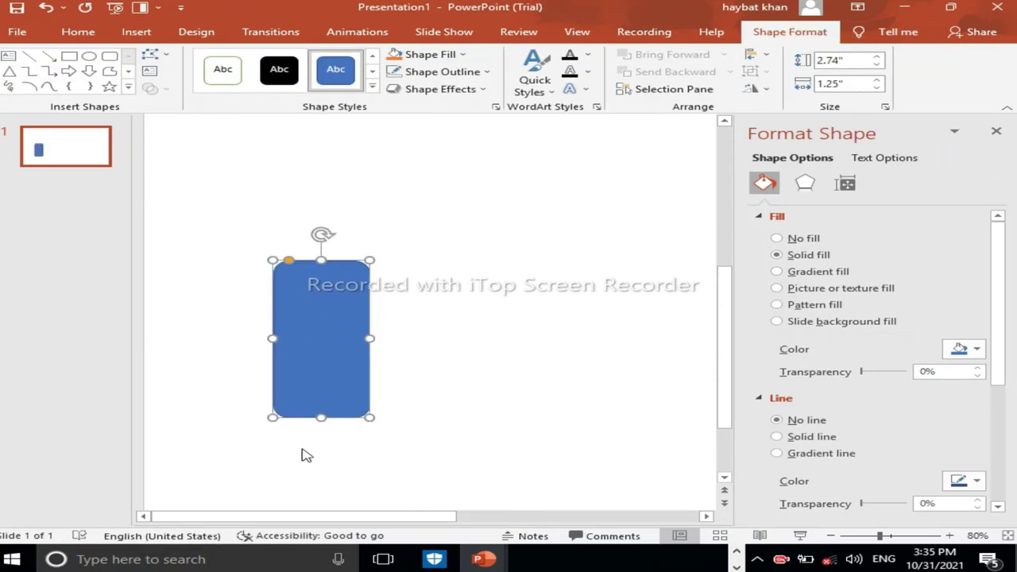
{"action": "left_click", "coordinate": [272, 254]}
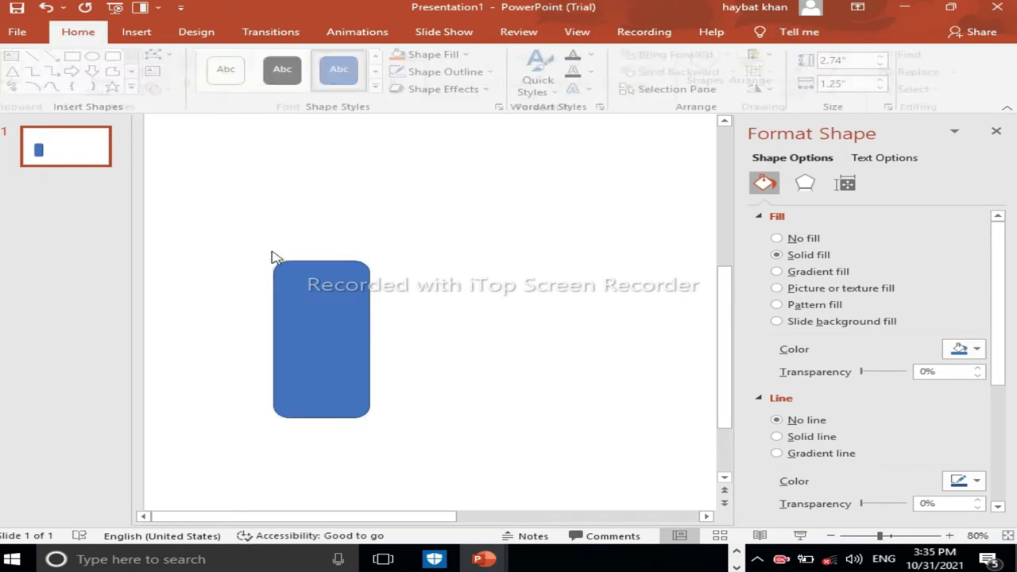
Draw a wide plain rectangle across the rounded rectangle's top.
{"action": "left_click", "coordinate": [140, 38]}
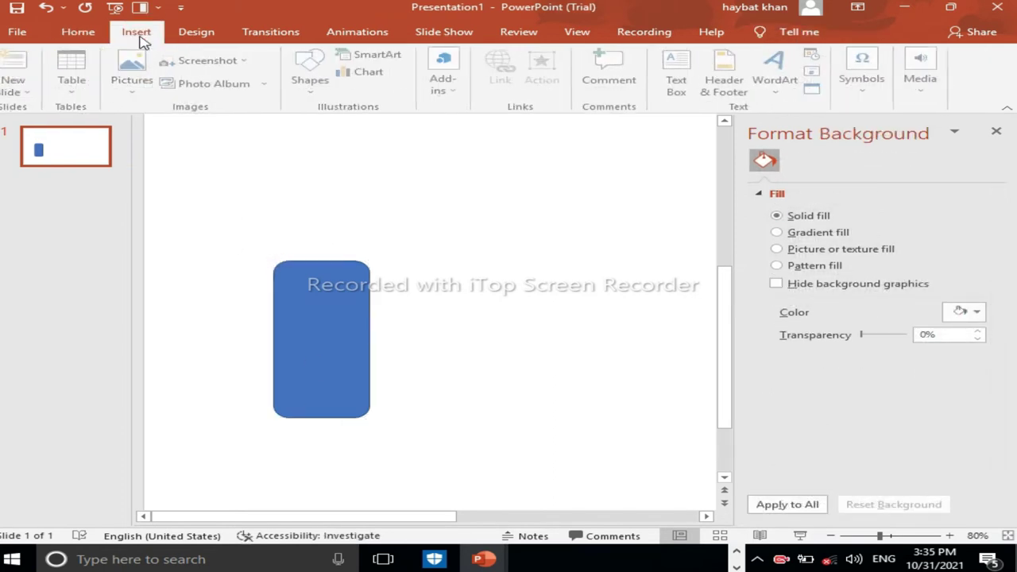
{"action": "left_click", "coordinate": [316, 71]}
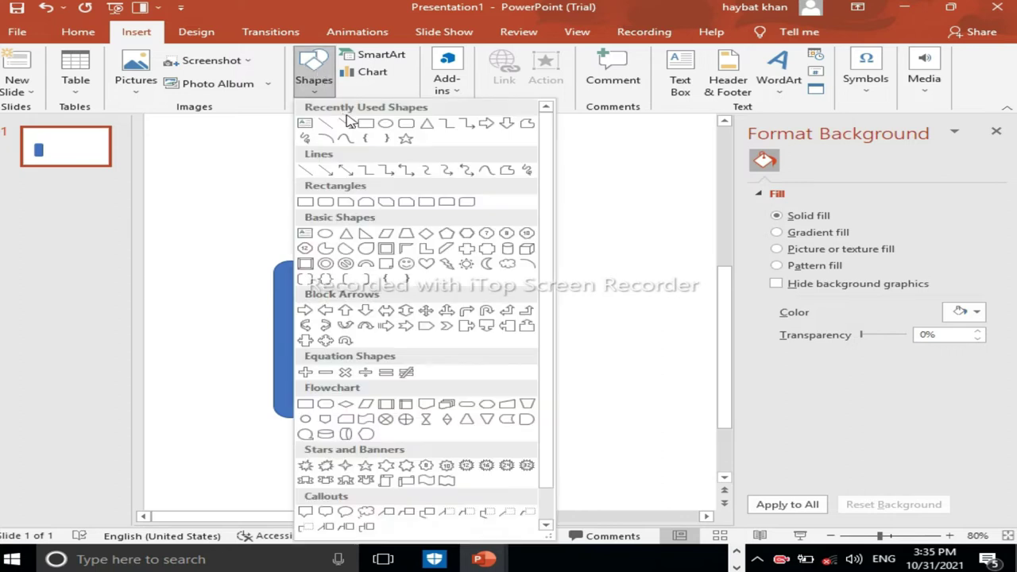
{"action": "left_click", "coordinate": [364, 128]}
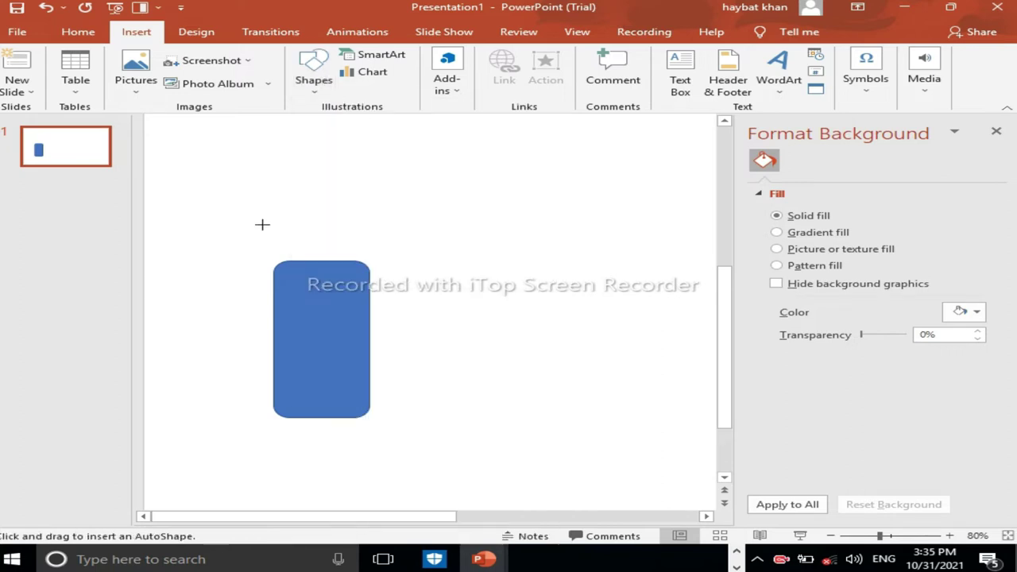
{"action": "left_click_drag", "start_coordinate": [248, 249], "coordinate": [399, 281]}
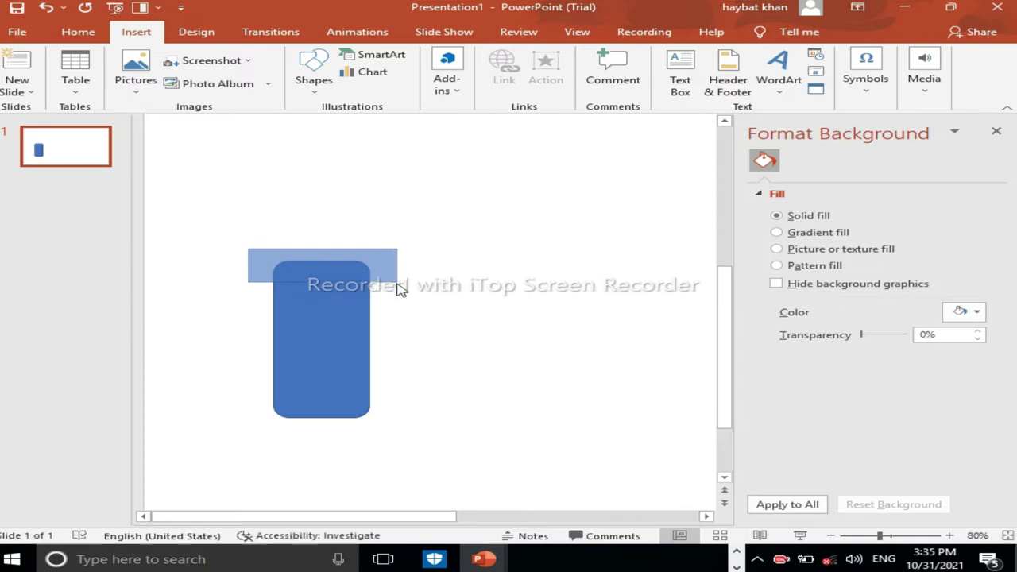
Subtract the top rectangle from the rounded one, leaving a flat-topped 2.37" by 1.25" card.
{"action": "left_click", "coordinate": [322, 336], "text": "shift"}
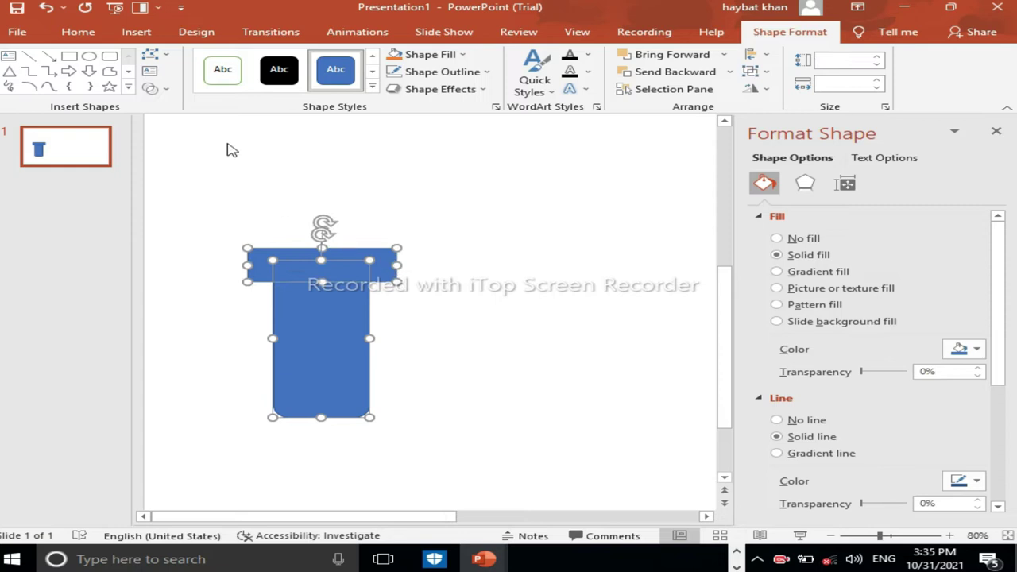
{"action": "left_click", "coordinate": [159, 89]}
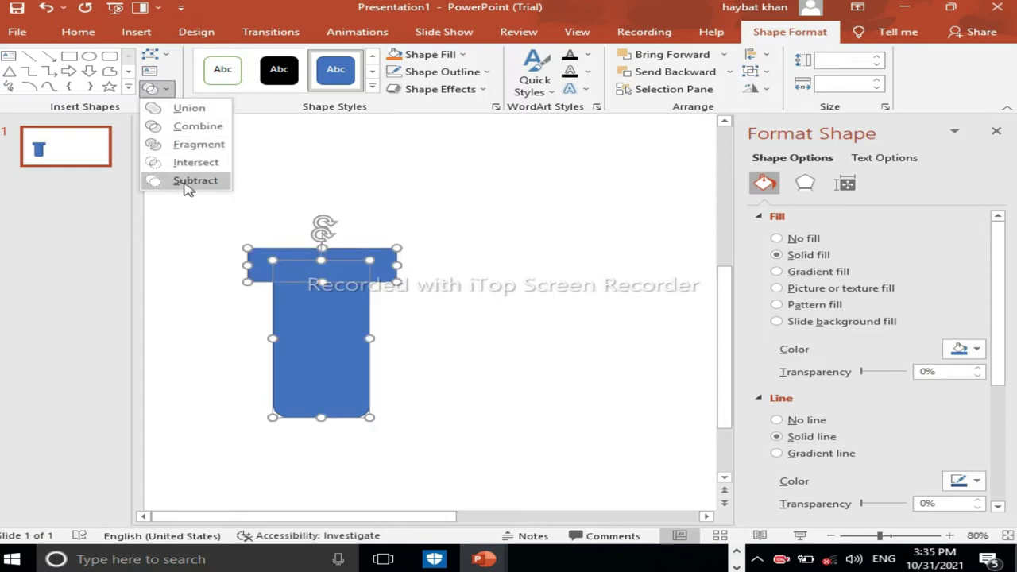
{"action": "left_click", "coordinate": [189, 185]}
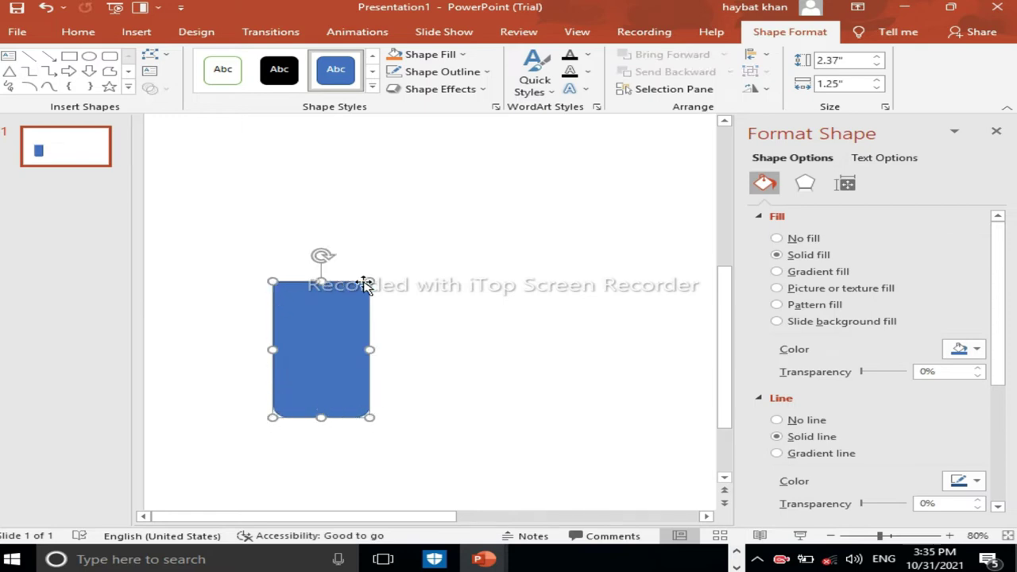
{"action": "left_click", "coordinate": [389, 291]}
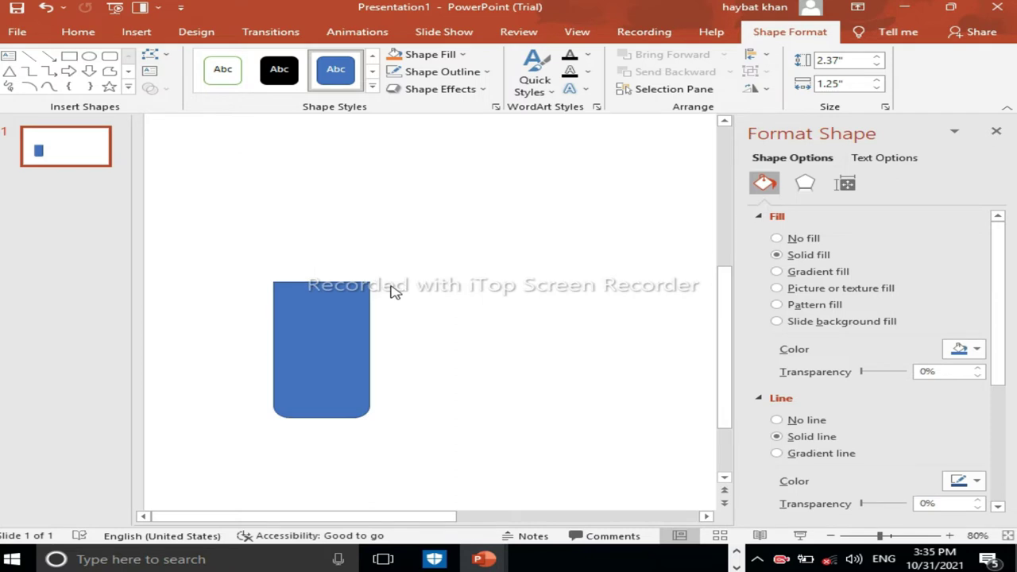
{"action": "left_click", "coordinate": [346, 306]}
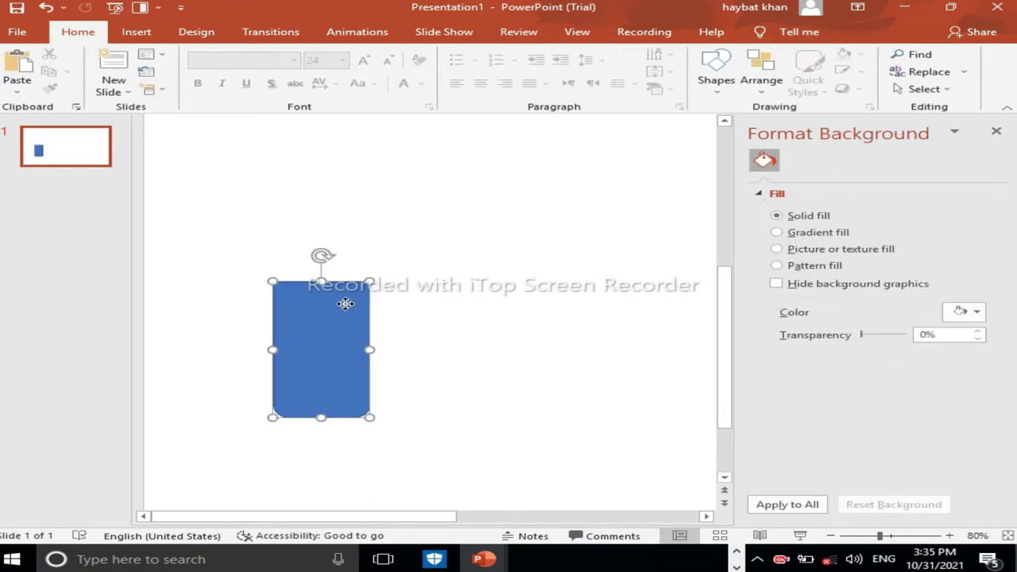
{"action": "left_click", "coordinate": [224, 227]}
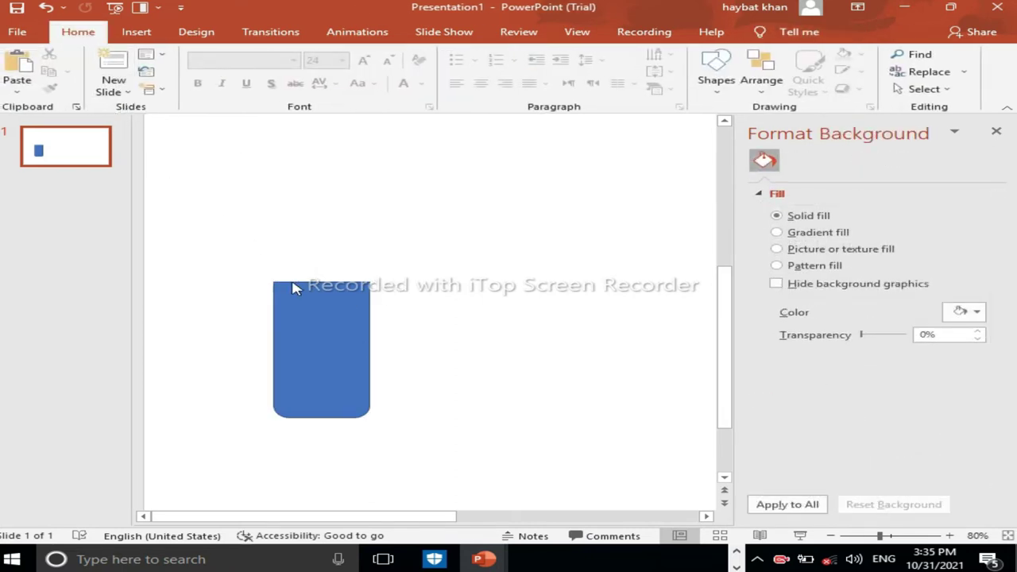
Draw a 0.61" circle centred on the card's top edge.
{"action": "left_click", "coordinate": [140, 33]}
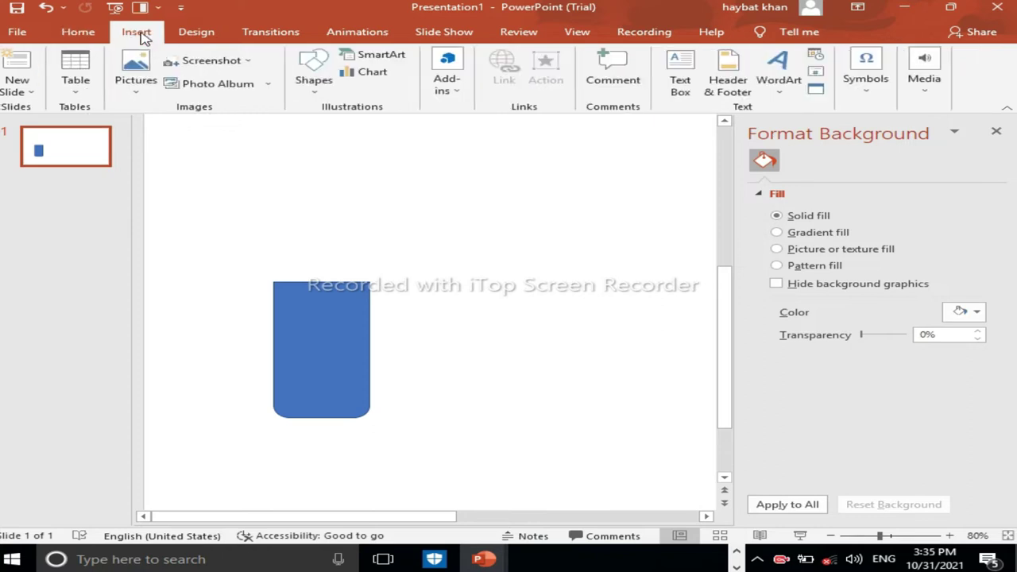
{"action": "left_click", "coordinate": [328, 76]}
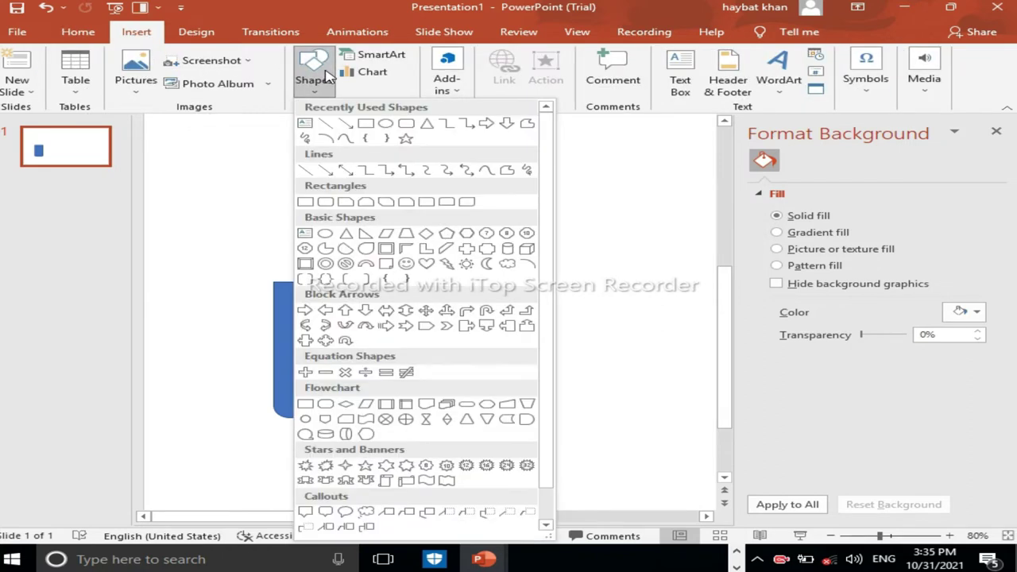
{"action": "left_click", "coordinate": [387, 125]}
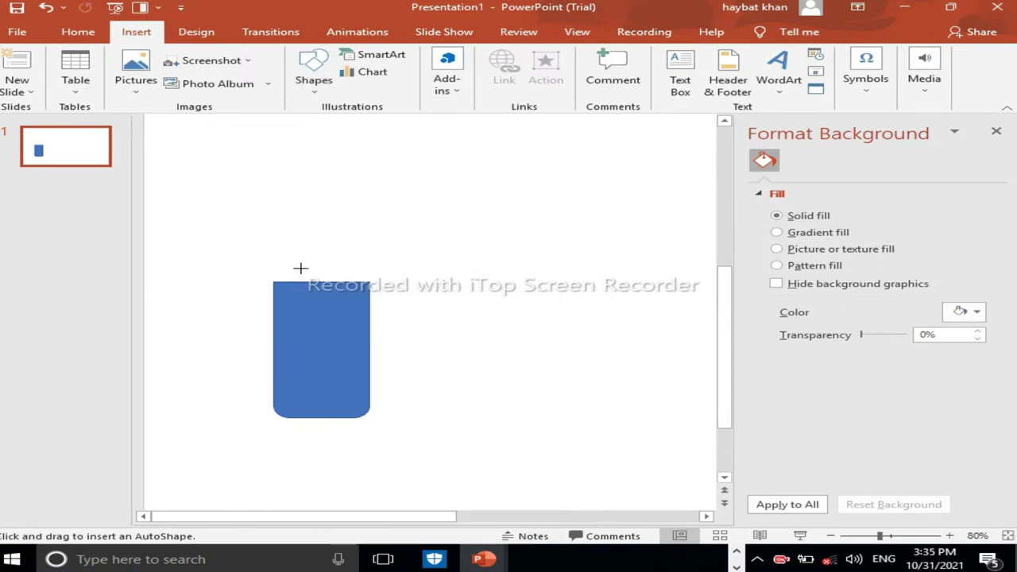
{"action": "left_click_drag", "start_coordinate": [302, 271], "coordinate": [343, 295]}
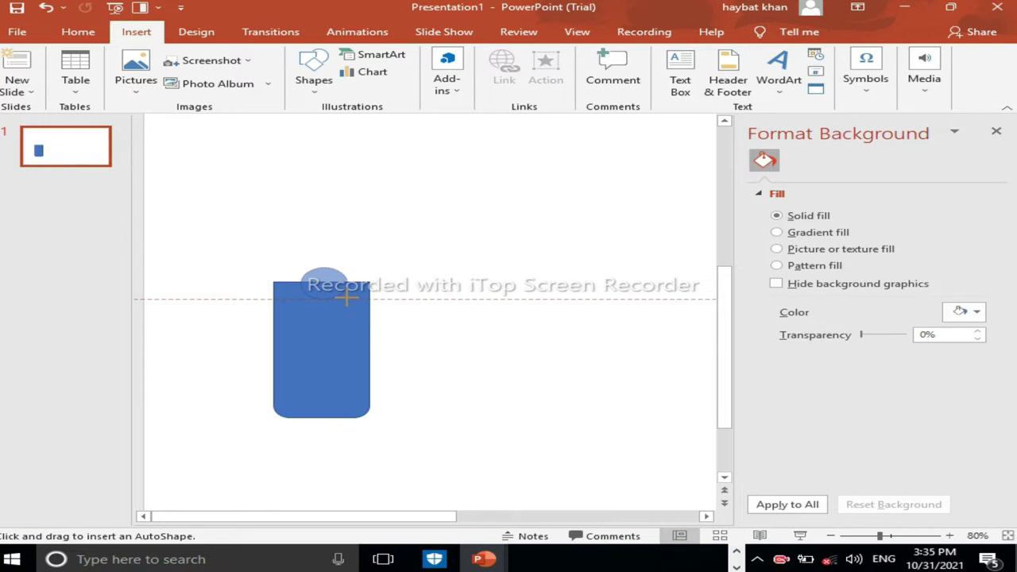
{"action": "mouse_move", "coordinate": [348, 297]}
{"action": "left_mouse_down"}
{"action": "mouse_move", "coordinate": [333, 291]}
{"action": "mouse_move", "coordinate": [346, 298]}
{"action": "left_mouse_up"}
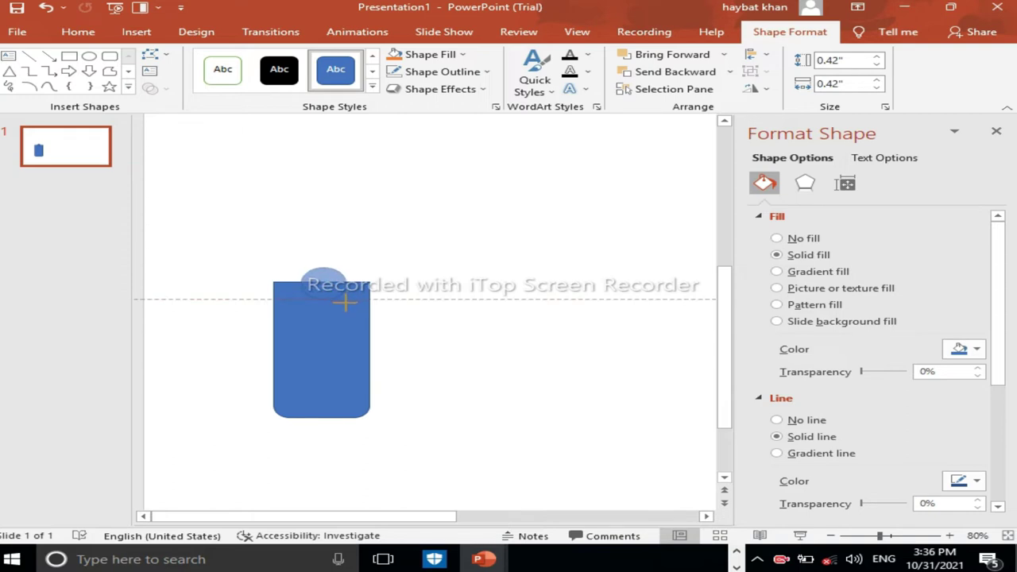
{"action": "left_click_drag", "start_coordinate": [346, 303], "coordinate": [318, 284]}
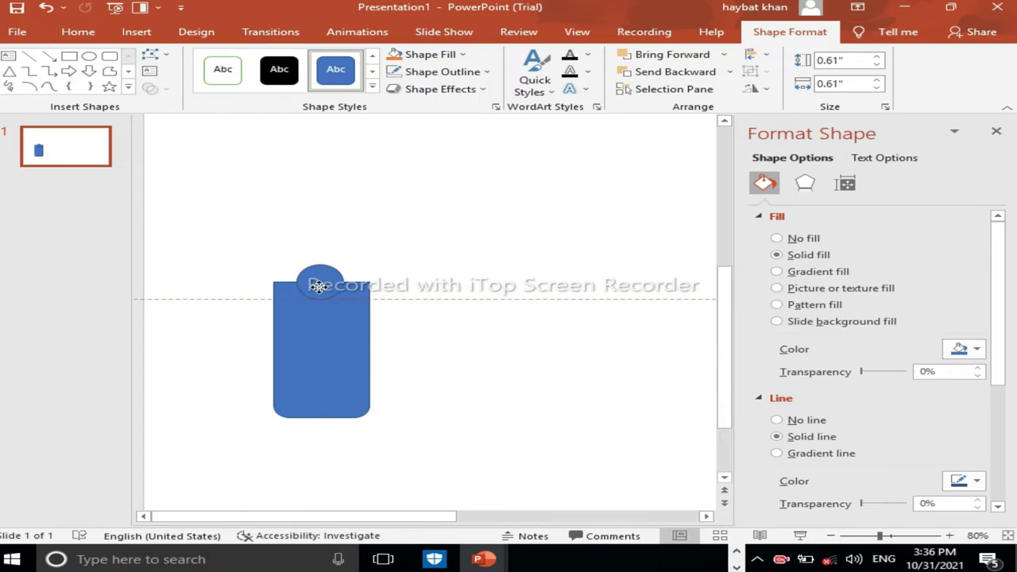
{"action": "left_click_drag", "start_coordinate": [318, 287], "coordinate": [319, 287]}
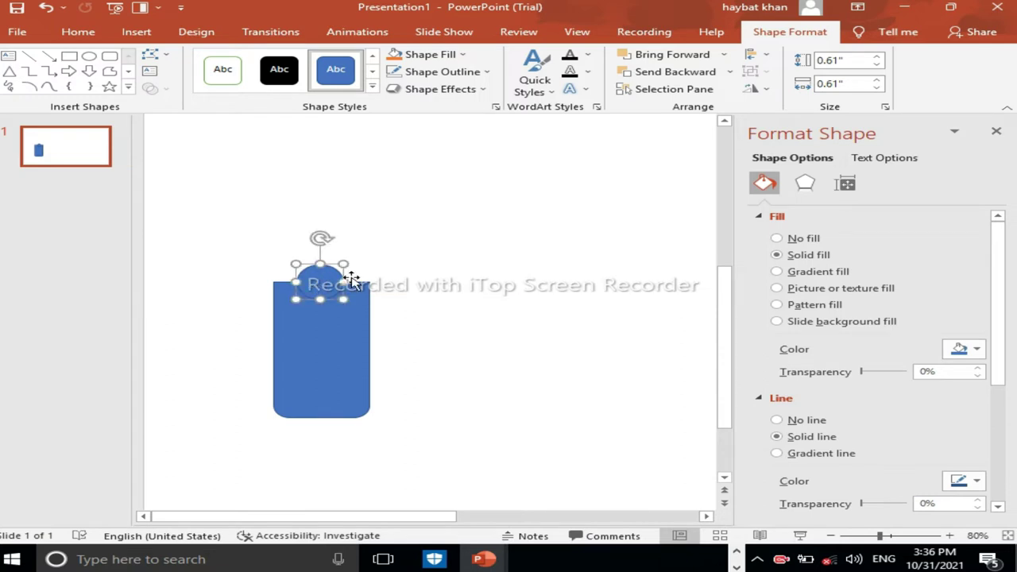
Select the card and circle together and subtract the circle to cut the notch.
{"action": "left_click", "coordinate": [399, 282]}
{"action": "left_click", "coordinate": [330, 364]}
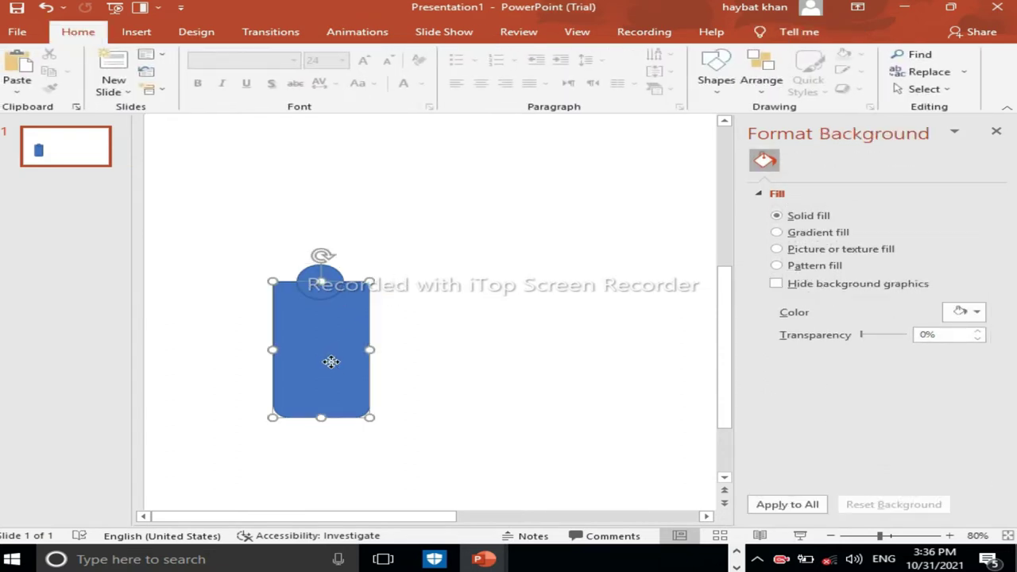
{"action": "left_click", "coordinate": [310, 272], "text": "shift"}
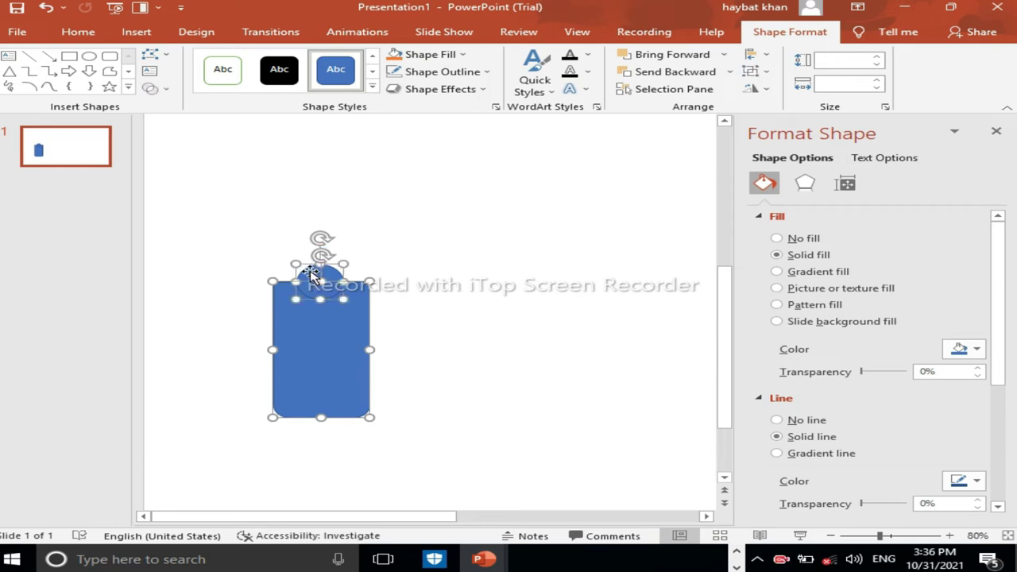
{"action": "left_click", "coordinate": [165, 89]}
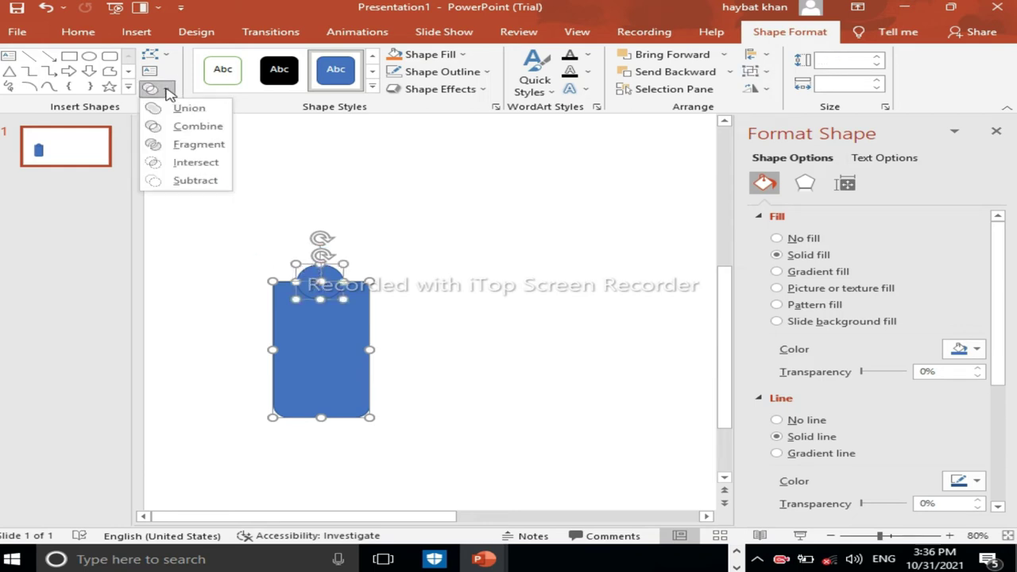
{"action": "left_click", "coordinate": [191, 181]}
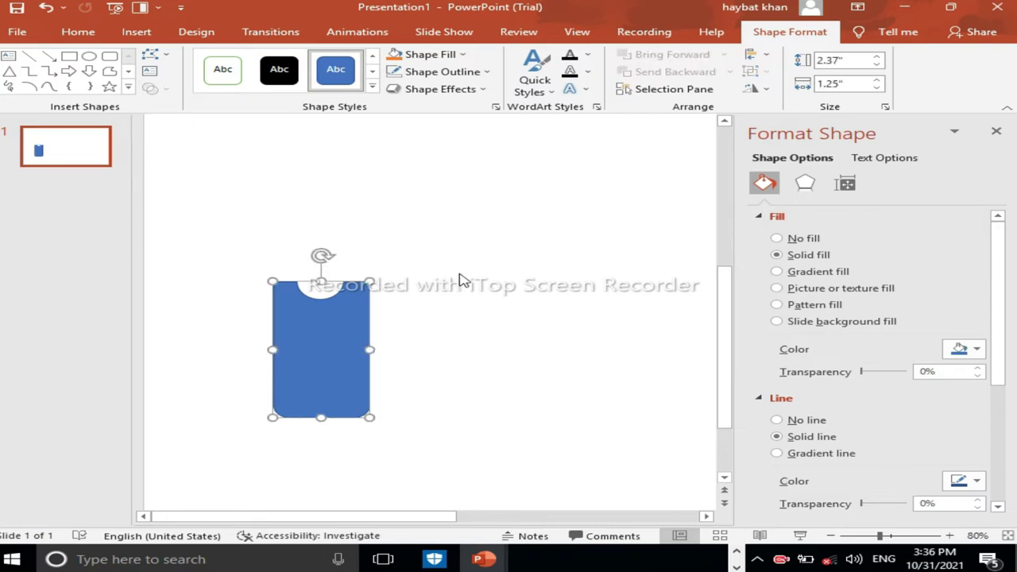
Give the card a light grey fill with no outline.
{"action": "left_click", "coordinate": [983, 356]}
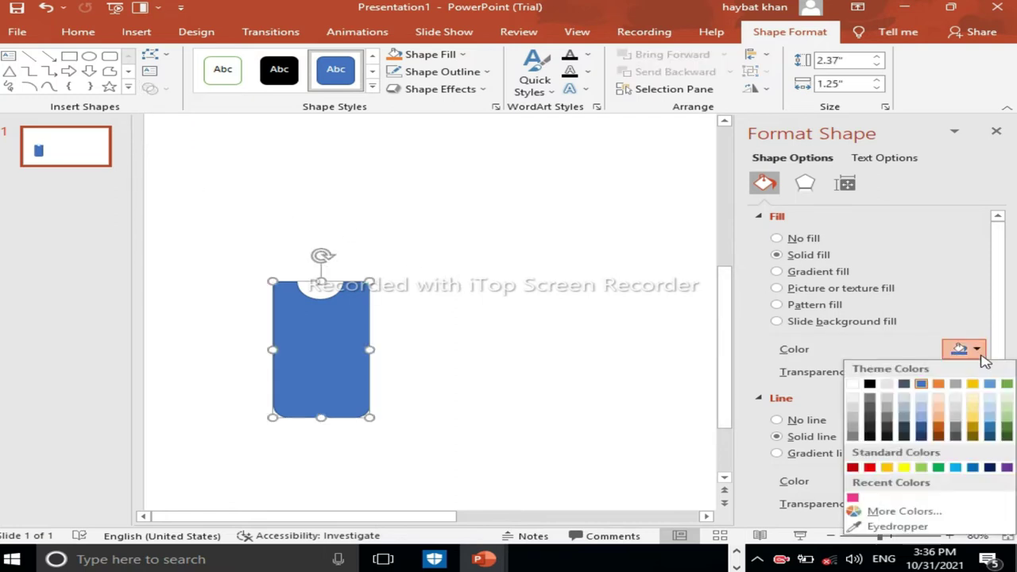
{"action": "key", "text": "Escape"}
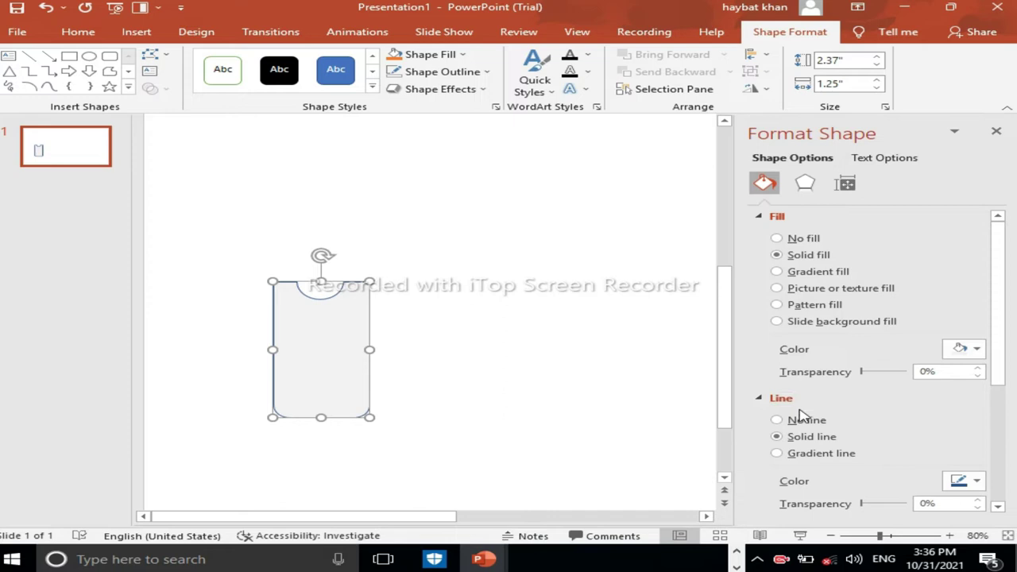
{"action": "left_click", "coordinate": [801, 426]}
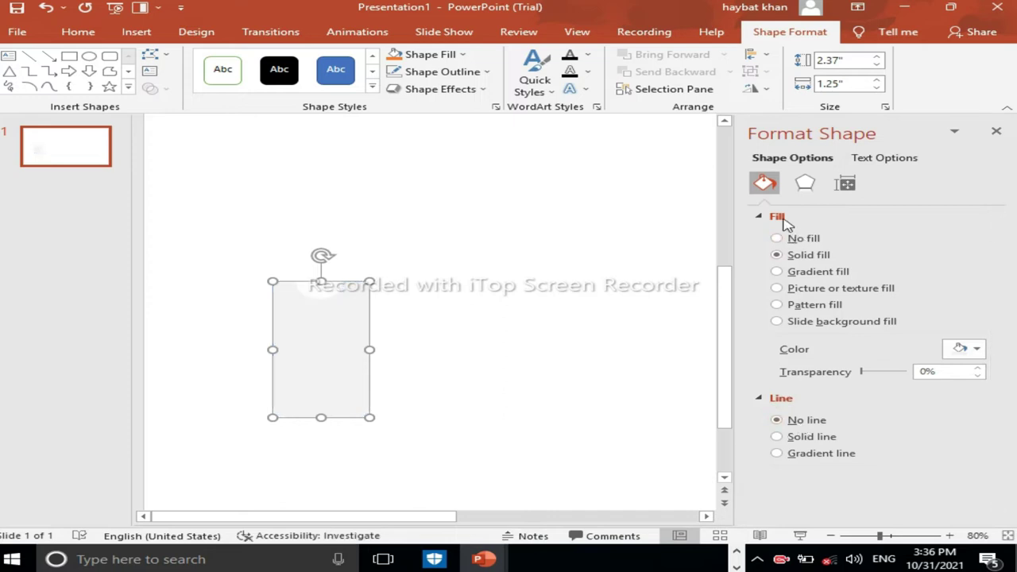
Add an outer shadow at 65% transparency, 101% size, 5 pt blur and 4 pt distance.
{"action": "left_click", "coordinate": [805, 184]}
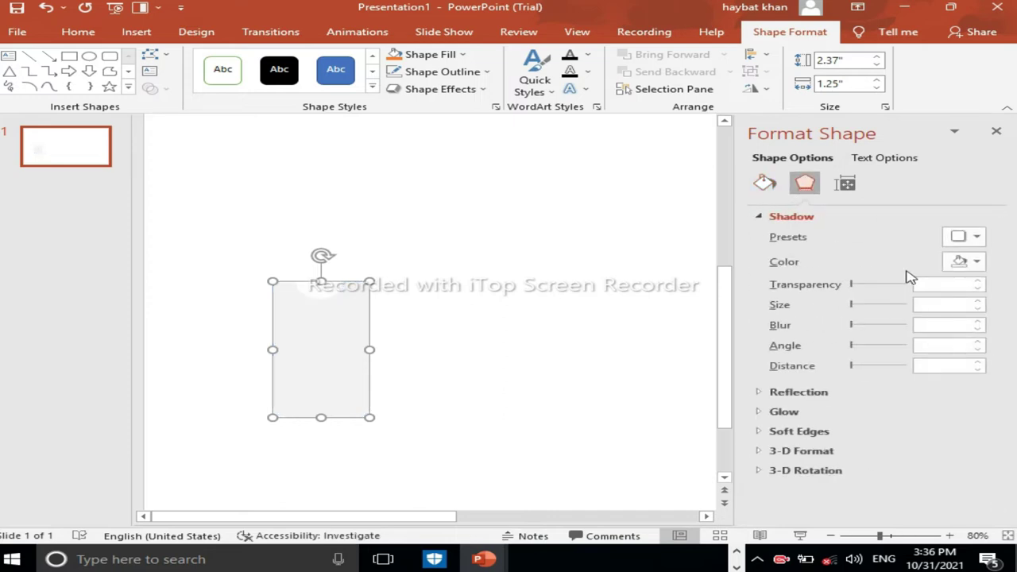
{"action": "left_click", "coordinate": [978, 238]}
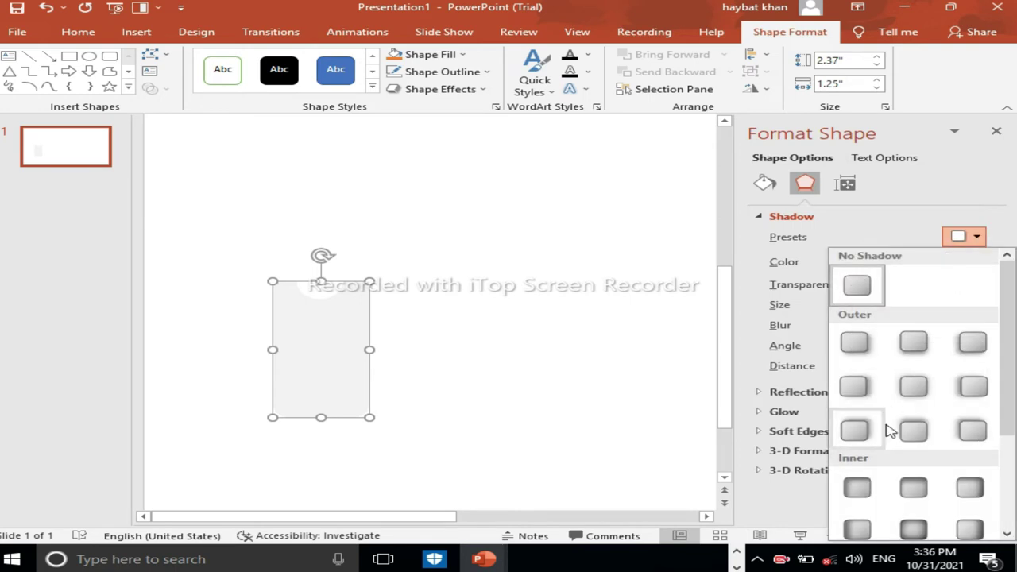
{"action": "left_click", "coordinate": [912, 431]}
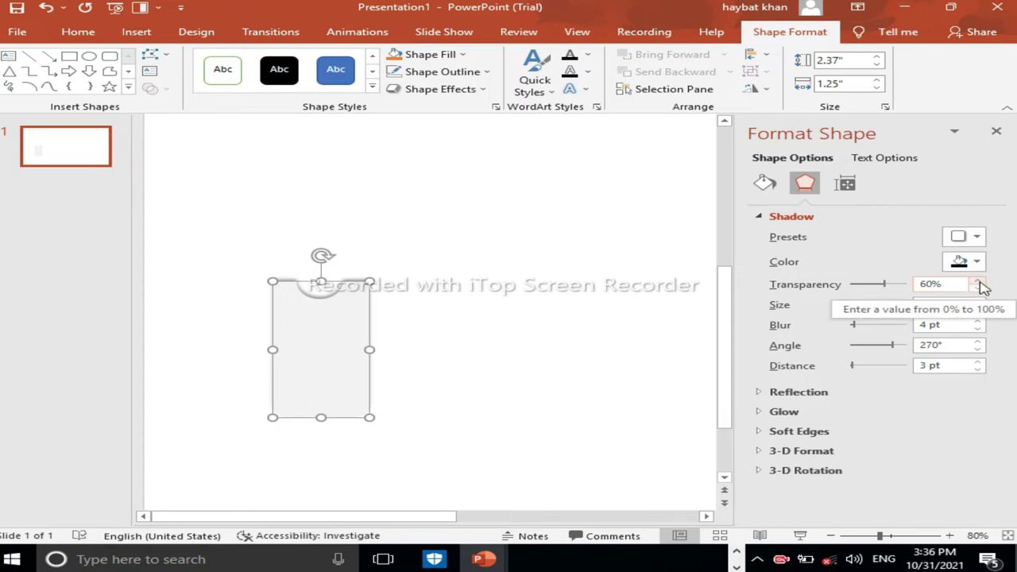
{"action": "left_click", "coordinate": [981, 281]}
{"action": "left_click", "coordinate": [982, 281]}
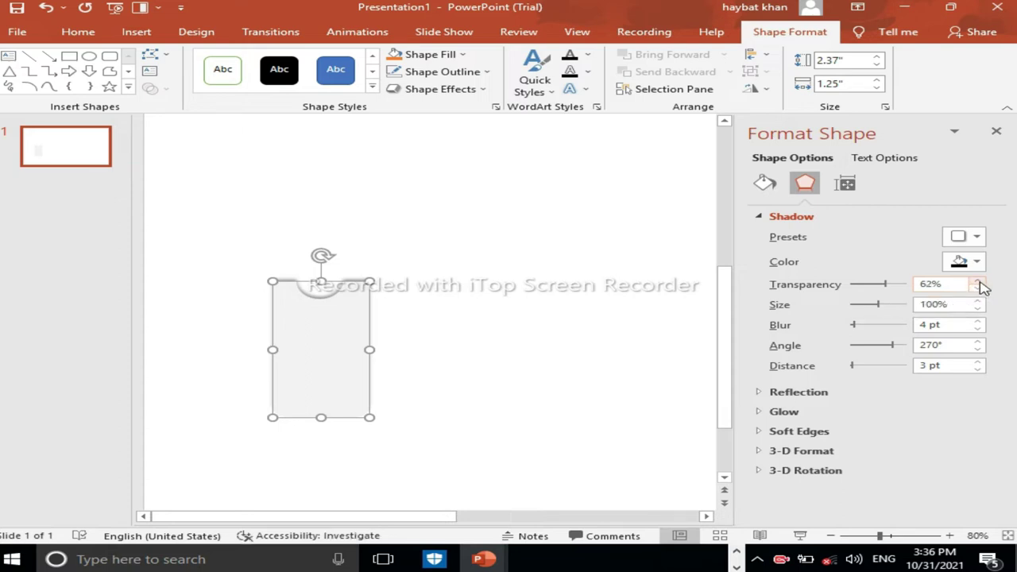
{"action": "left_click", "coordinate": [980, 282]}
{"action": "left_click", "coordinate": [980, 302]}
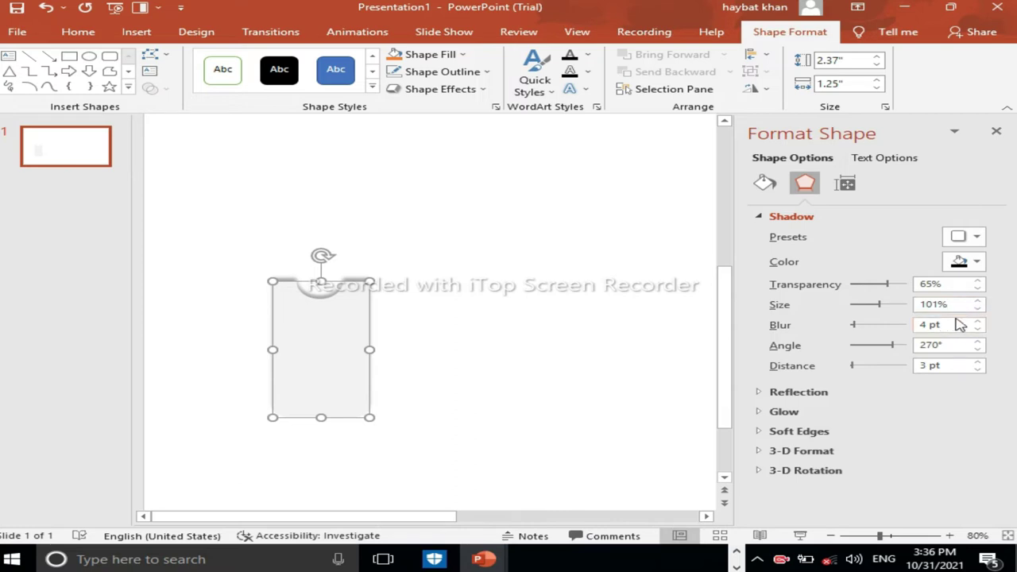
{"action": "left_click", "coordinate": [977, 322]}
{"action": "left_click", "coordinate": [978, 361]}
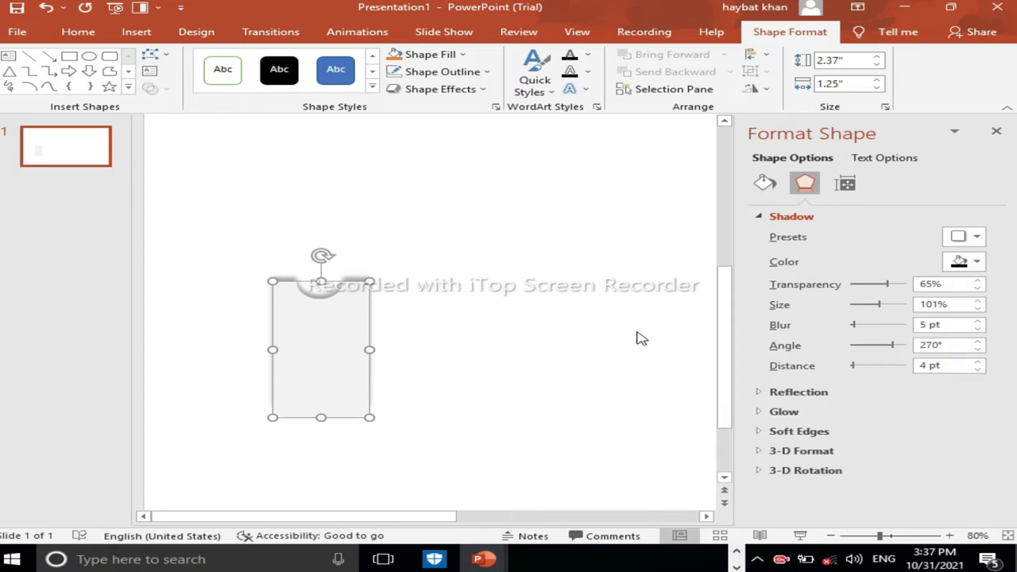
Switch to a centred shadow with 64% transparency, 106% size, 5 pt blur and 0 pt distance.
{"action": "left_click", "coordinate": [984, 240]}
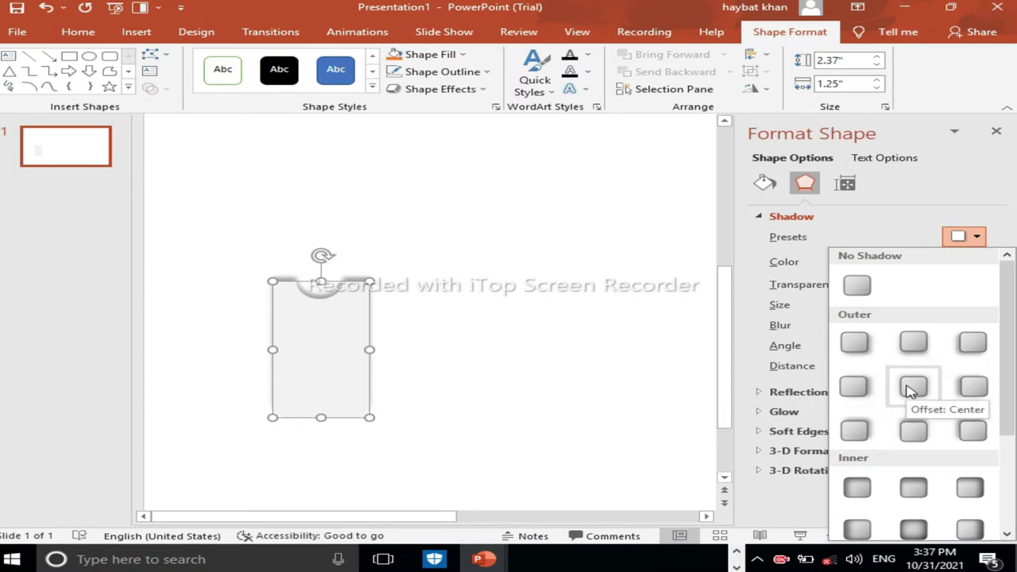
{"action": "left_click", "coordinate": [911, 388]}
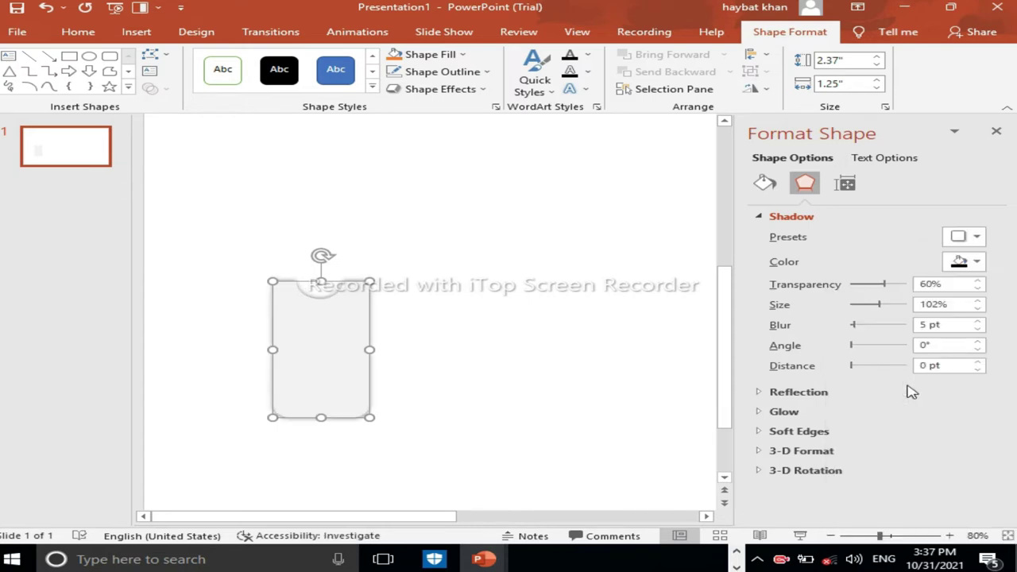
{"action": "left_click", "coordinate": [979, 307]}
{"action": "left_click", "coordinate": [978, 308]}
{"action": "left_click", "coordinate": [979, 307]}
{"action": "left_click", "coordinate": [978, 308]}
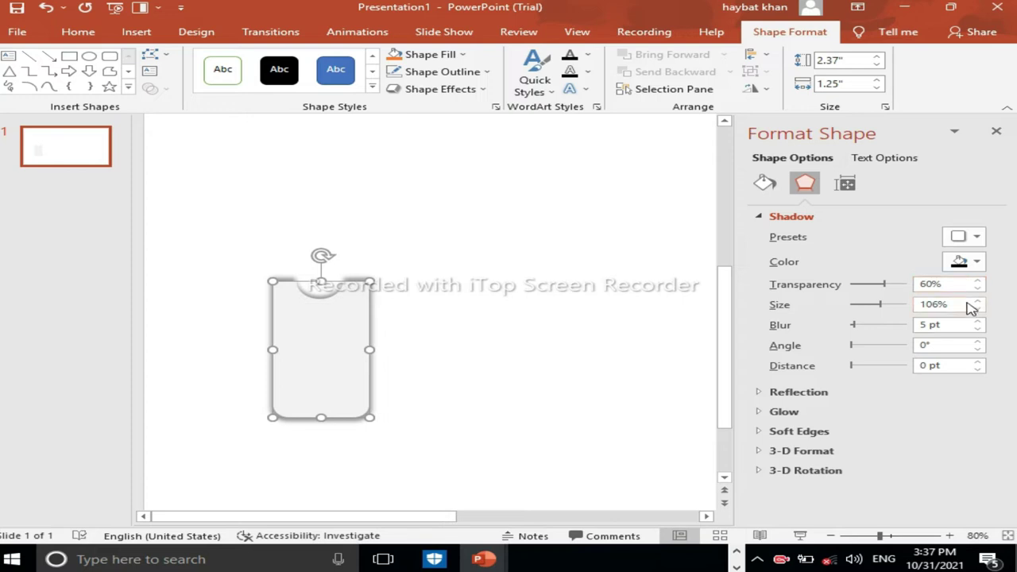
{"action": "left_click", "coordinate": [981, 324]}
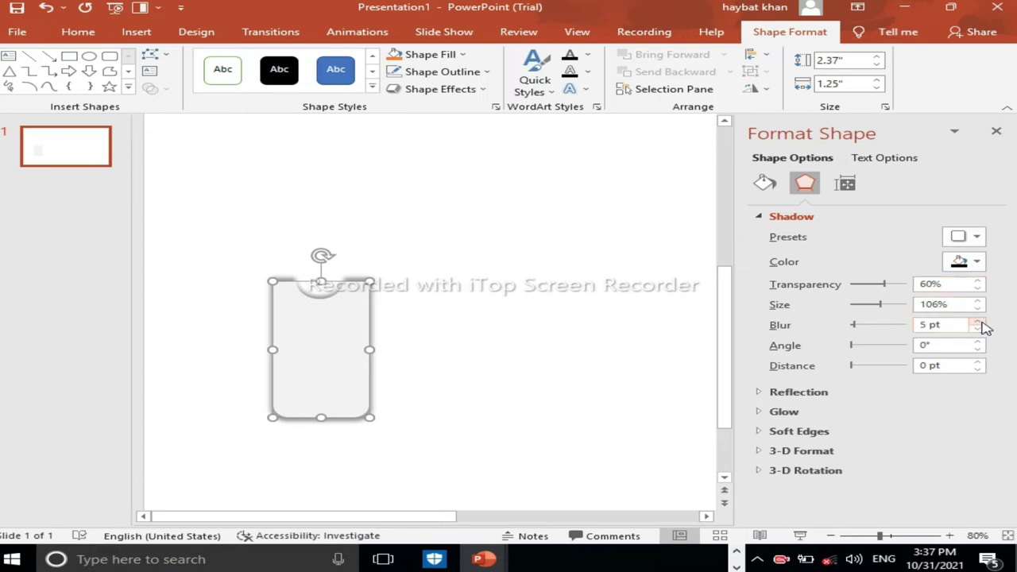
{"action": "left_click", "coordinate": [977, 281]}
{"action": "double_click", "coordinate": [974, 283]}
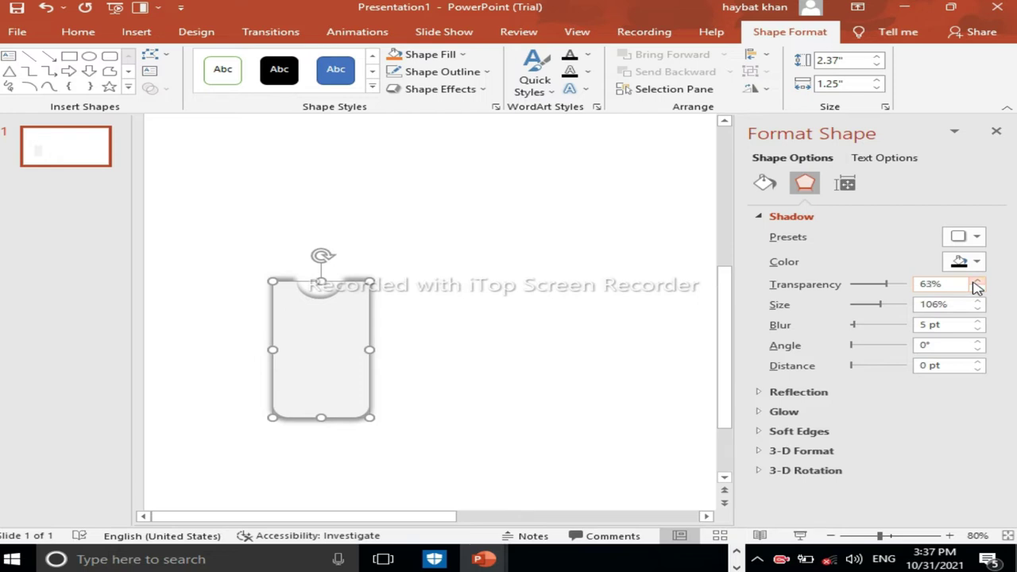
{"action": "left_click", "coordinate": [977, 283]}
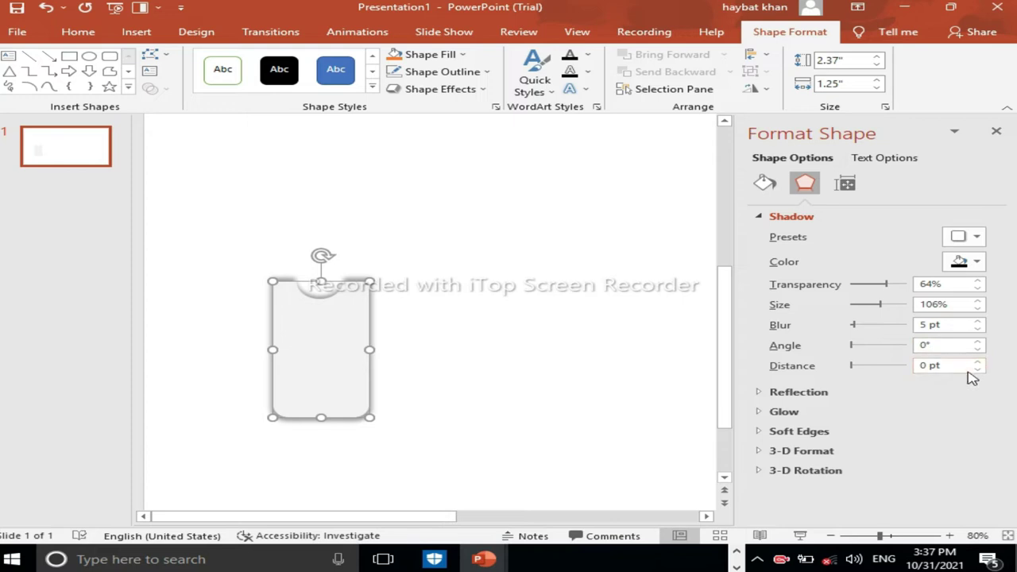
{"action": "double_click", "coordinate": [979, 362]}
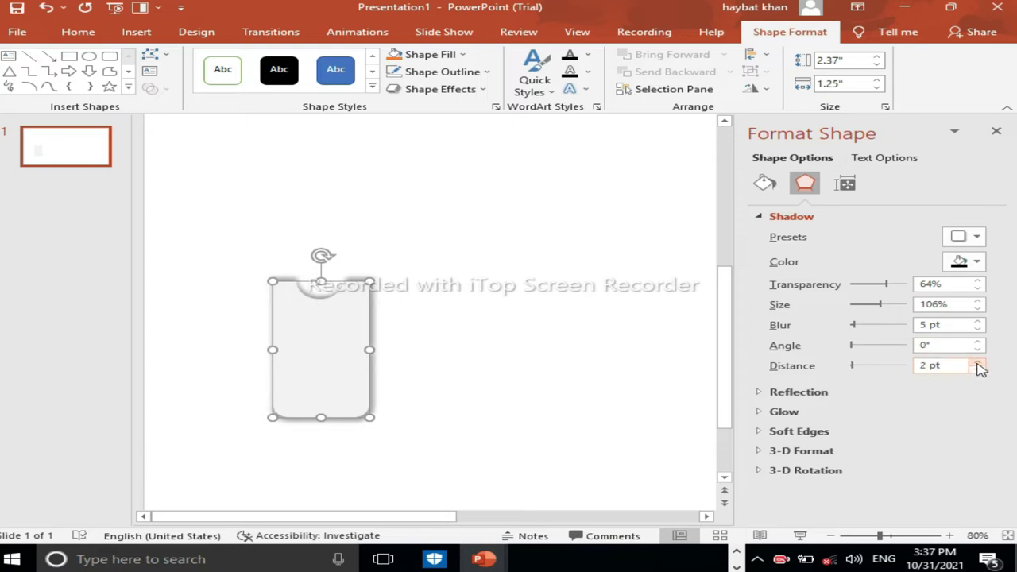
{"action": "double_click", "coordinate": [979, 369]}
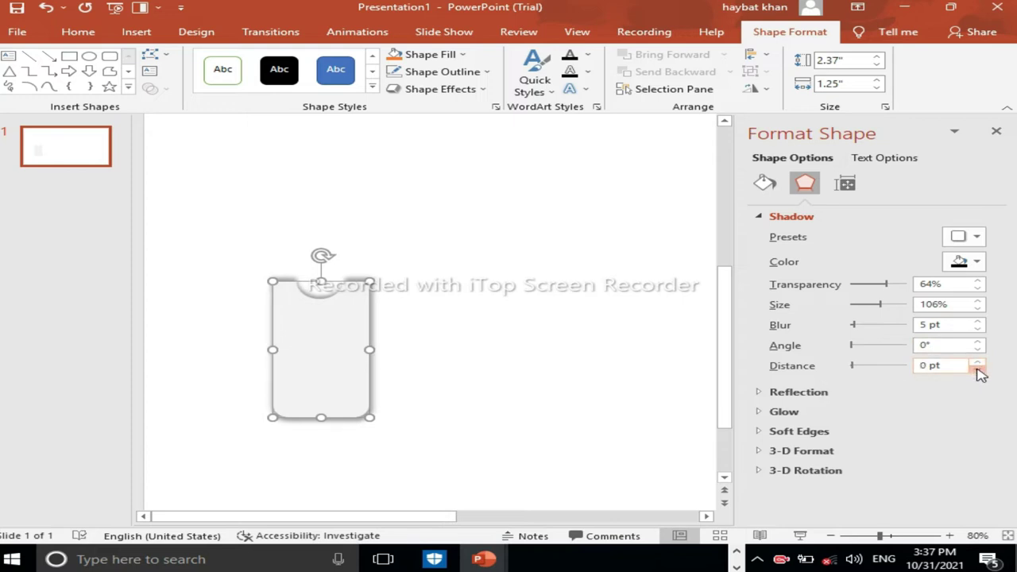
{"action": "left_click", "coordinate": [495, 343]}
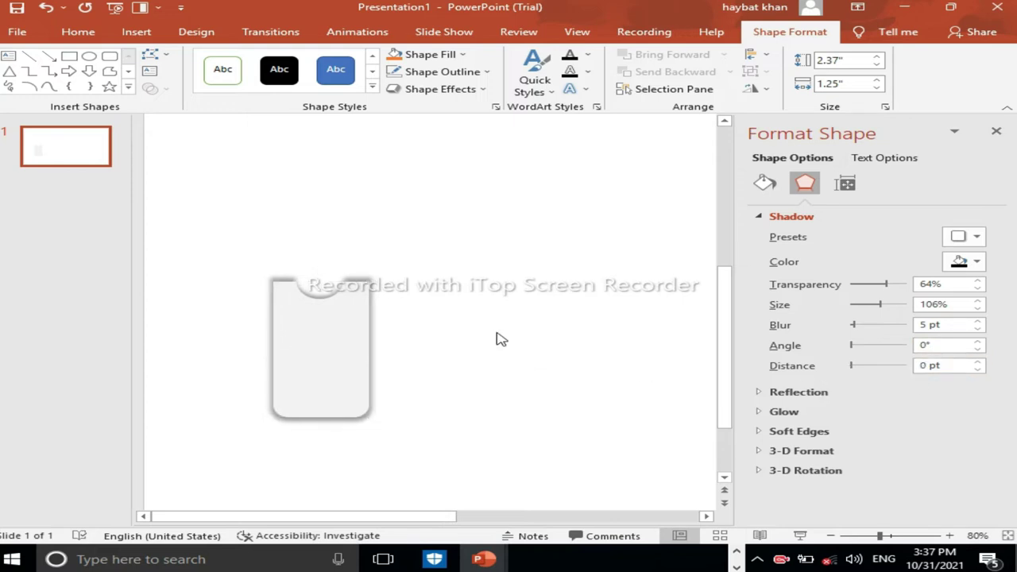
{"action": "left_click", "coordinate": [330, 335]}
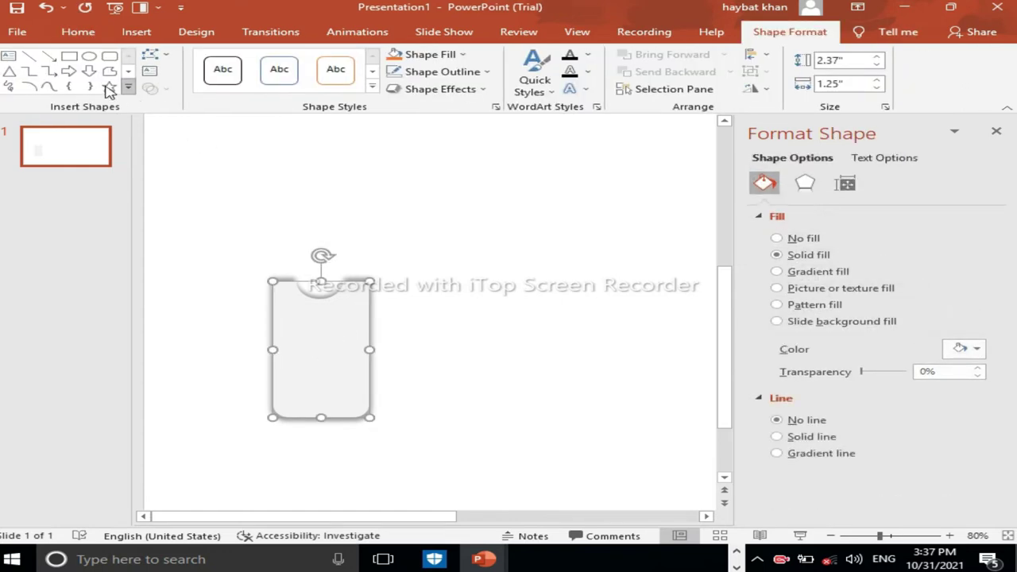
Draw a blue rounded header box over the grey card's top.
{"action": "left_click", "coordinate": [109, 57]}
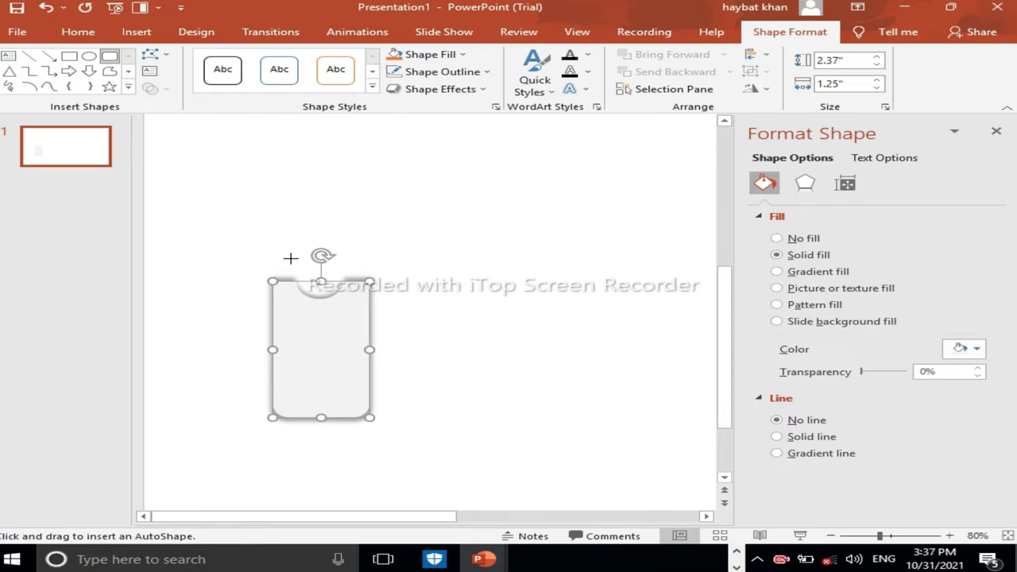
{"action": "mouse_move", "coordinate": [273, 239]}
{"action": "left_mouse_down"}
{"action": "mouse_move", "coordinate": [369, 325]}
{"action": "mouse_move", "coordinate": [337, 300]}
{"action": "left_mouse_up"}
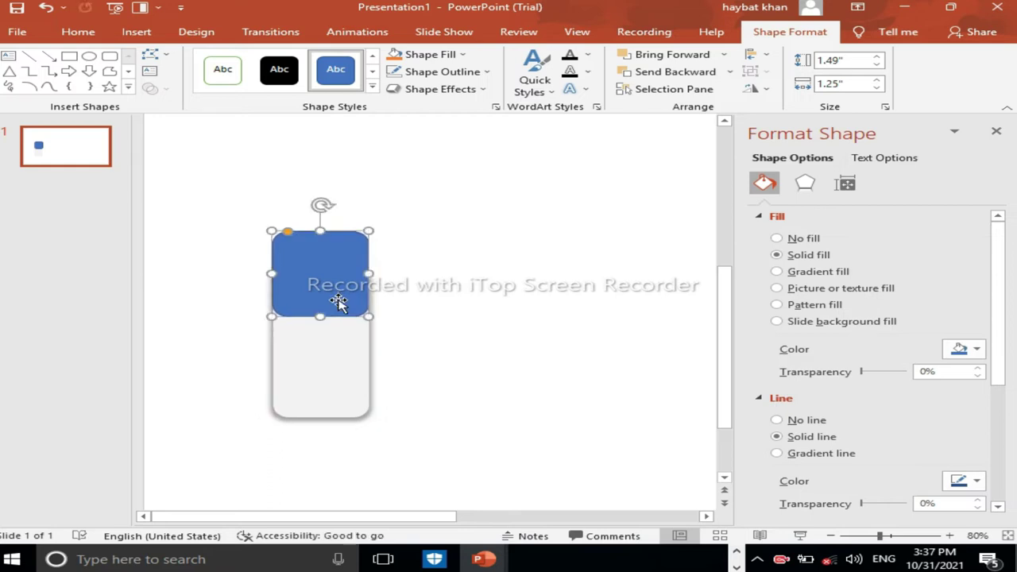
{"action": "left_click", "coordinate": [349, 356]}
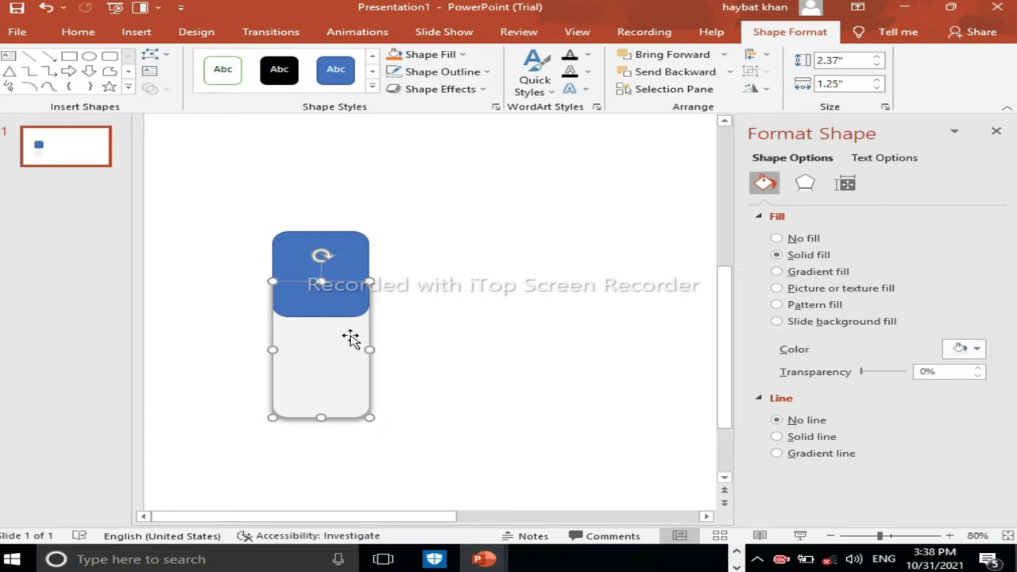
{"action": "left_click", "coordinate": [359, 251]}
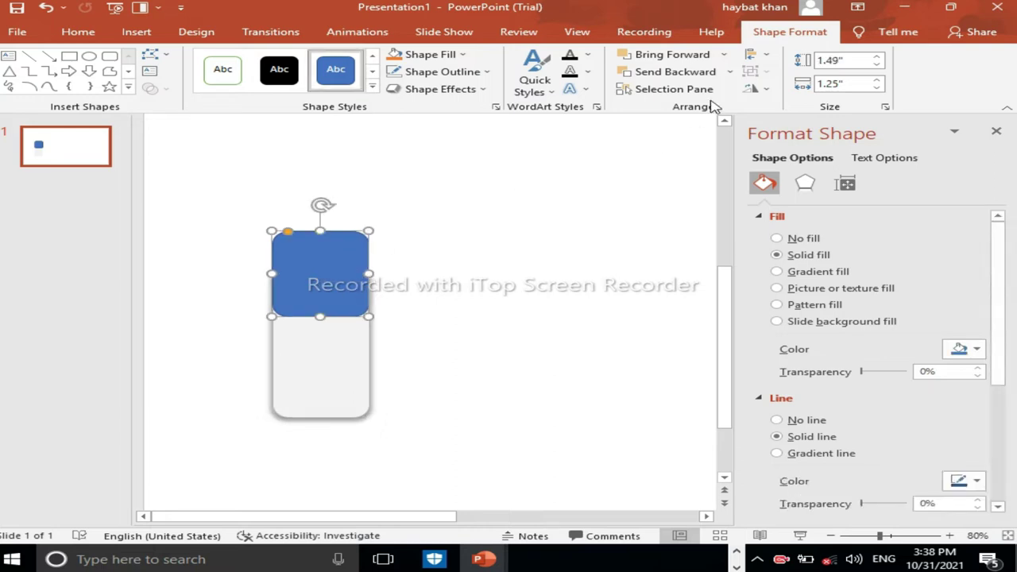
Send the blue header behind the grey card and remove its outline.
{"action": "left_click", "coordinate": [731, 72]}
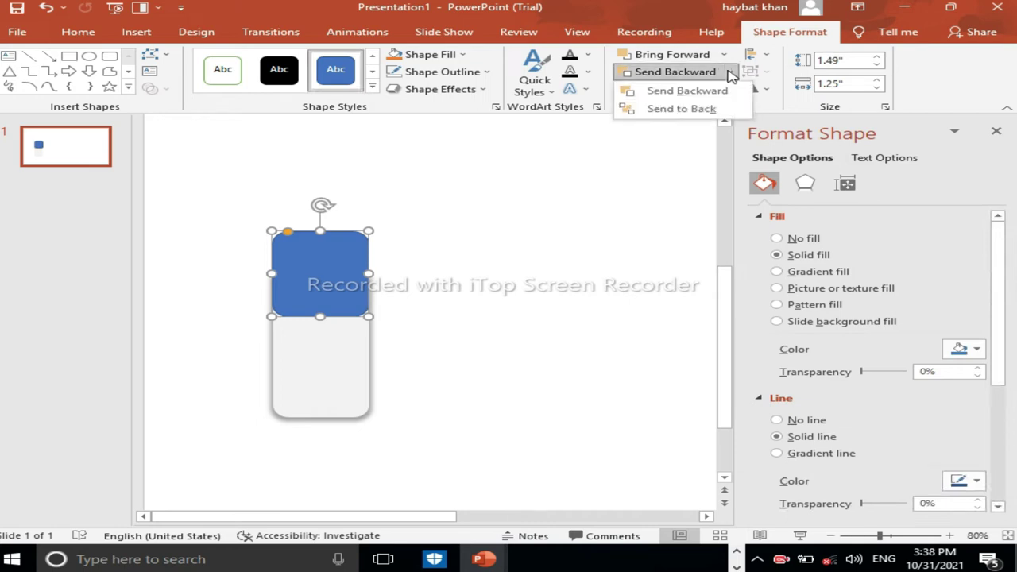
{"action": "left_click", "coordinate": [670, 110]}
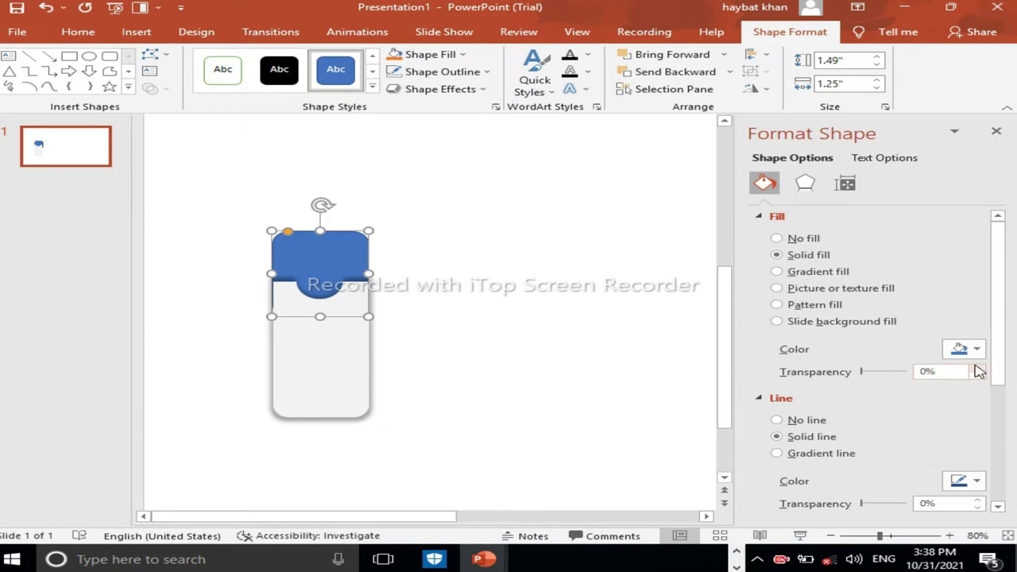
{"action": "left_click", "coordinate": [800, 422]}
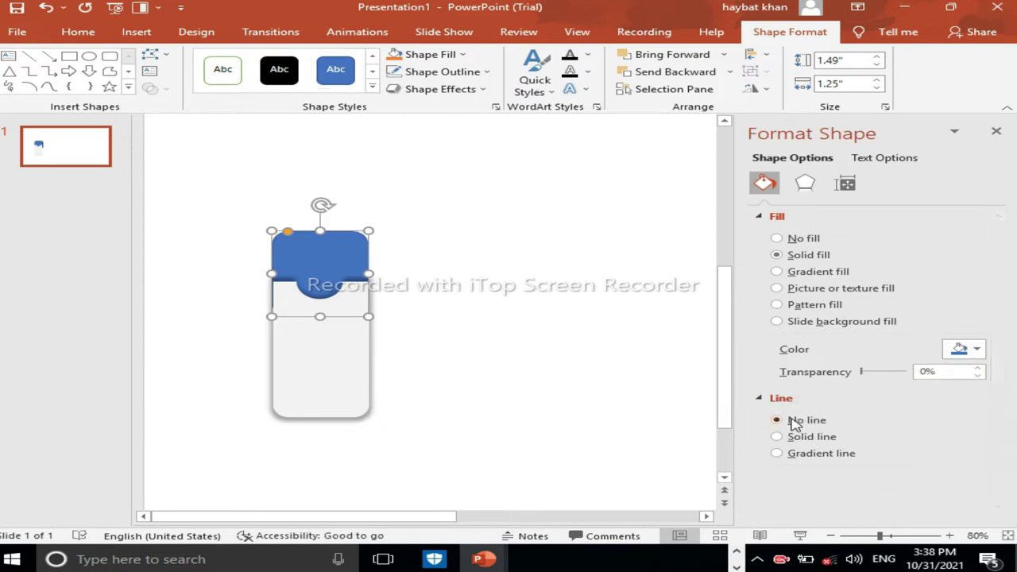
{"action": "left_click", "coordinate": [405, 309]}
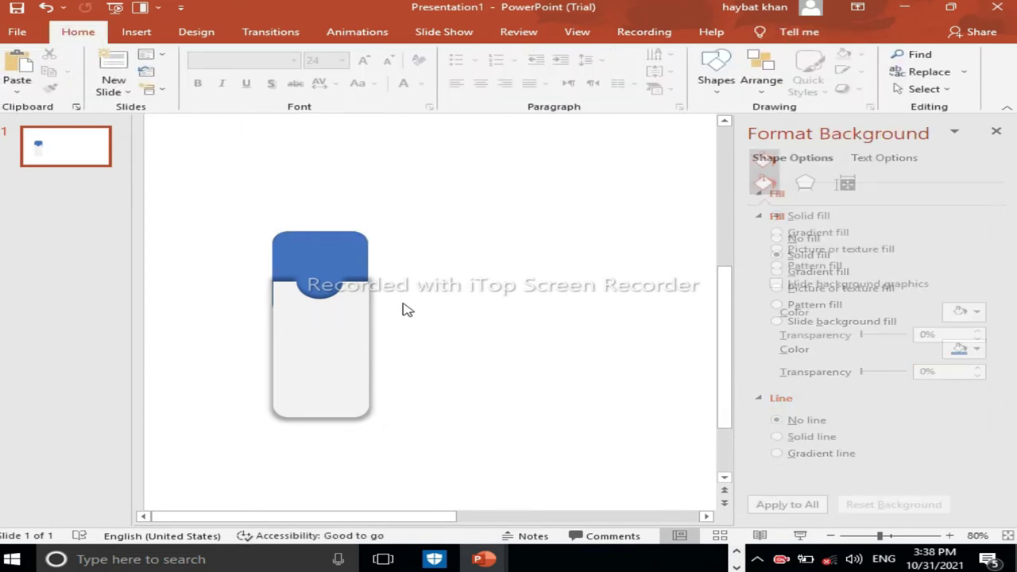
{"action": "left_click", "coordinate": [328, 264]}
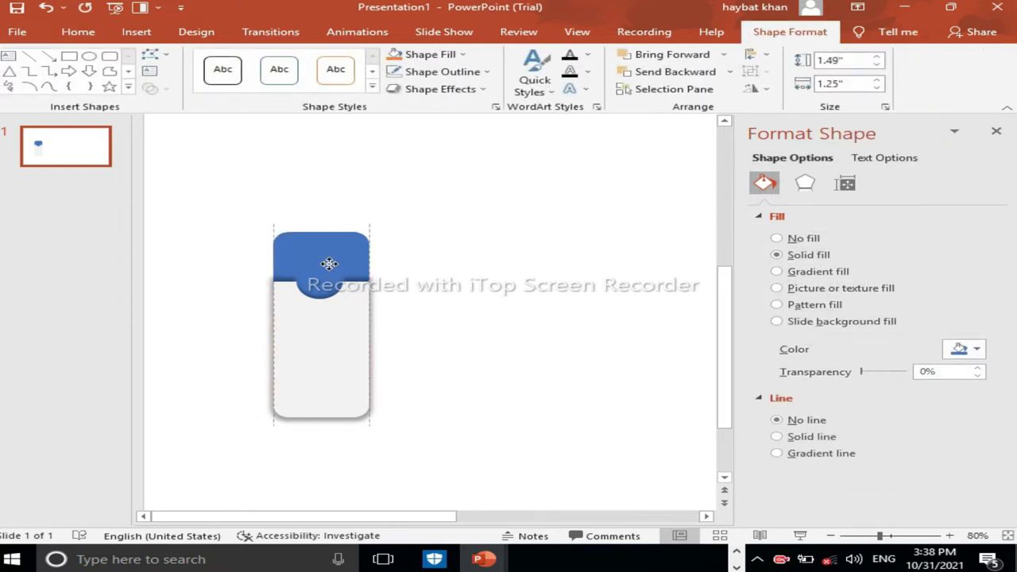
{"action": "left_click", "coordinate": [328, 264]}
{"action": "left_click", "coordinate": [469, 288]}
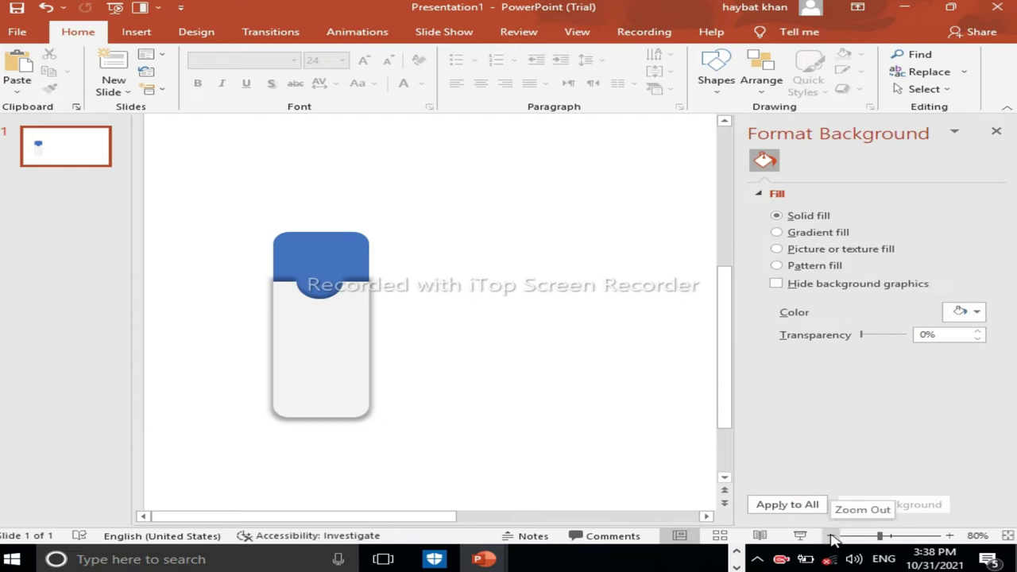
Zoom out, duplicate the card, offset the copy right, and repeat Ctrl+D for five cards.
{"action": "left_click", "coordinate": [832, 538]}
{"action": "left_click", "coordinate": [833, 538]}
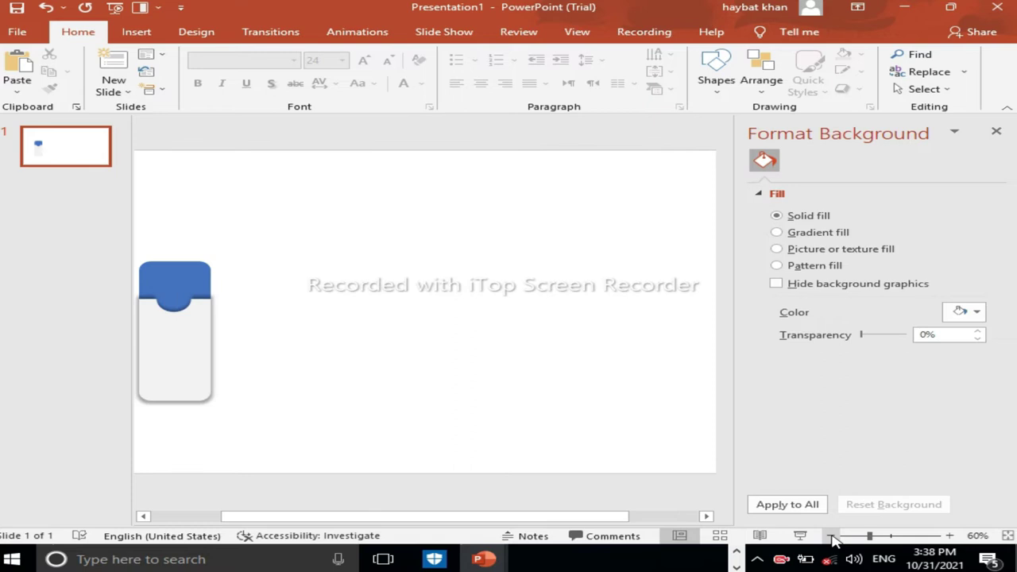
{"action": "left_click", "coordinate": [832, 538]}
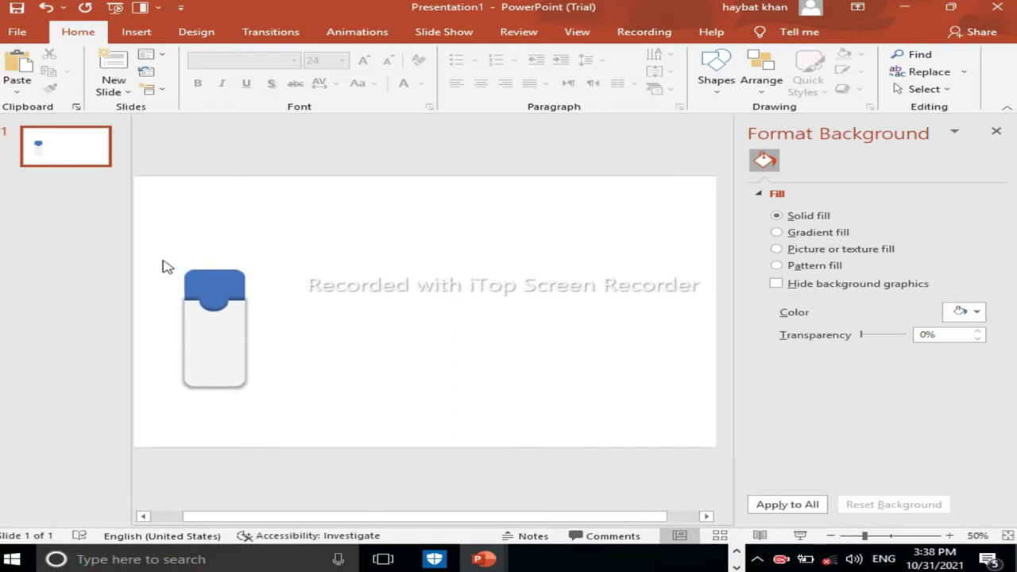
{"action": "left_click_drag", "start_coordinate": [164, 256], "coordinate": [279, 403]}
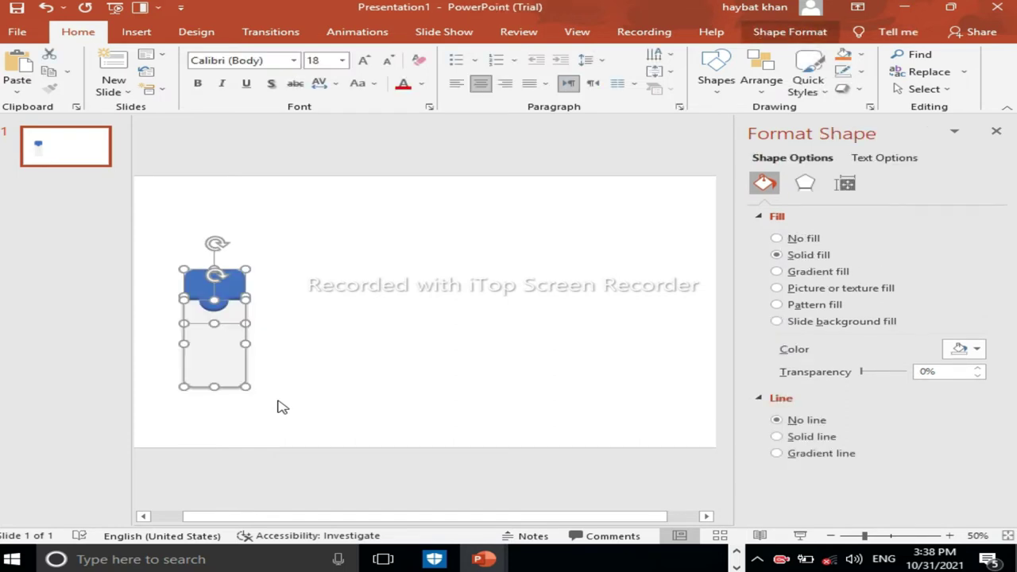
{"action": "key", "text": "Right"}
{"action": "key", "text": "Right"}
{"action": "key", "text": "Down"}
{"action": "key", "text": "Down"}
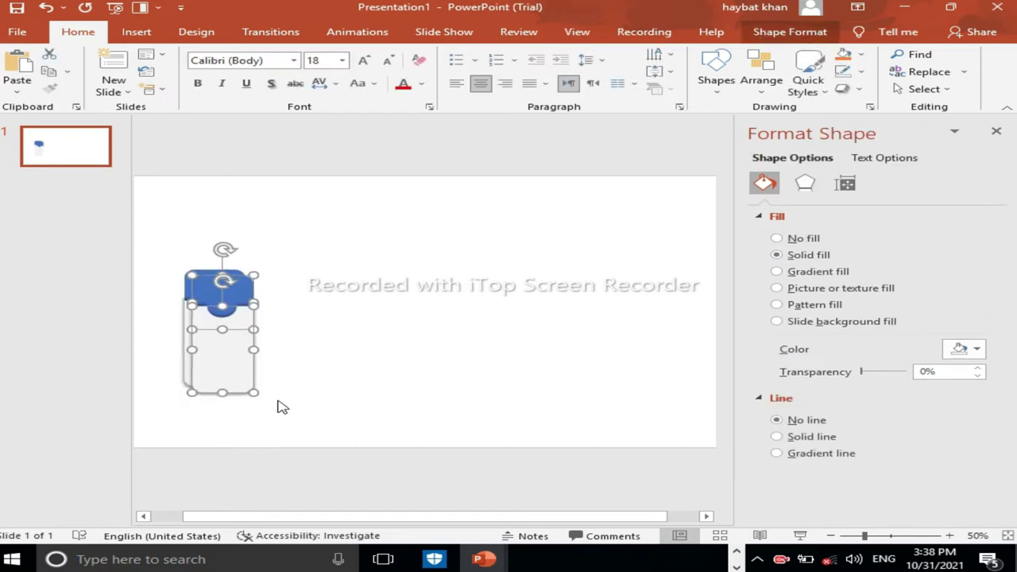
{"action": "left_click_drag", "start_coordinate": [223, 358], "coordinate": [324, 358]}
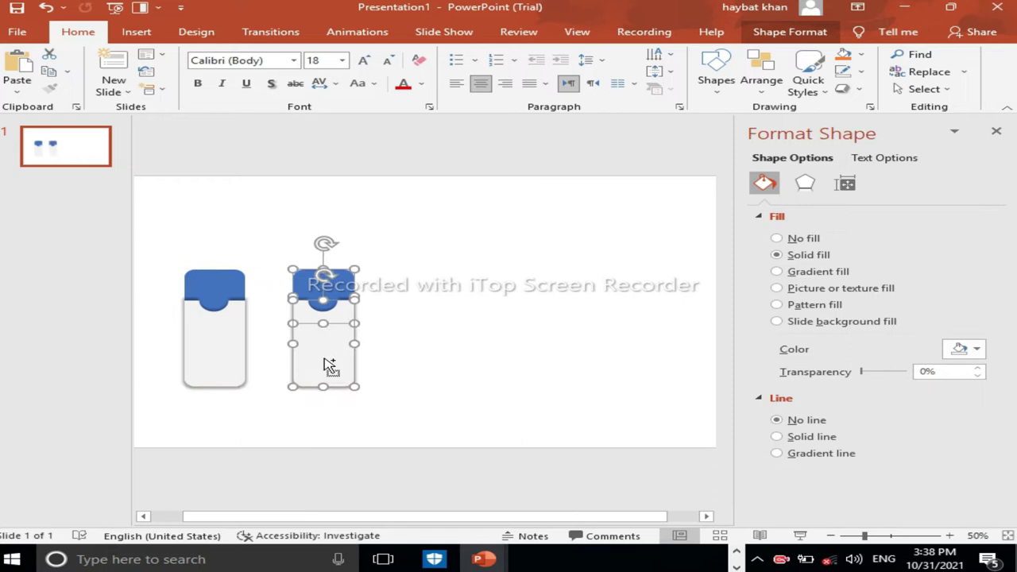
{"action": "key", "text": "ctrl+d"}
{"action": "key", "text": "ctrl+d"}
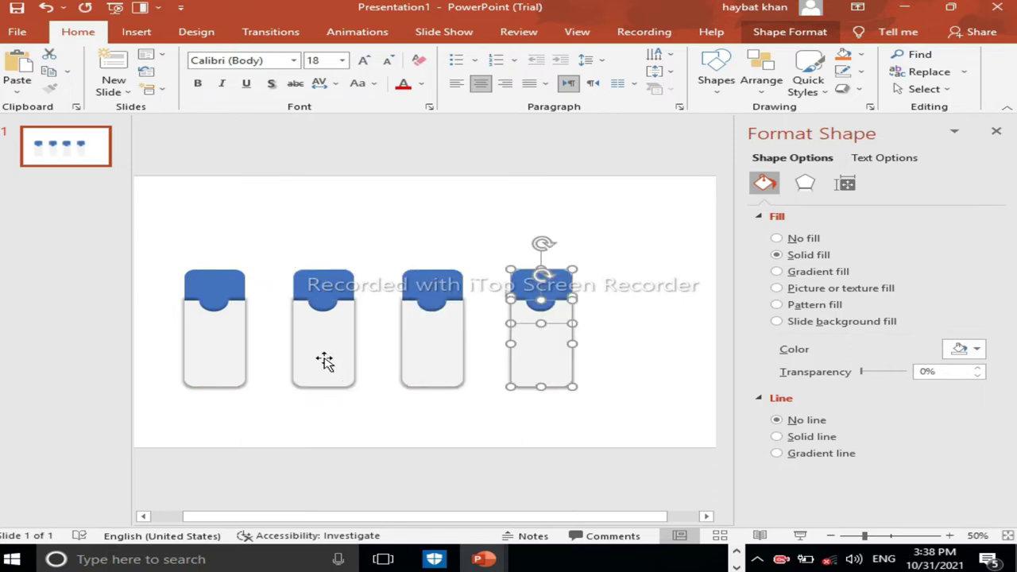
{"action": "key", "text": "ctrl+d"}
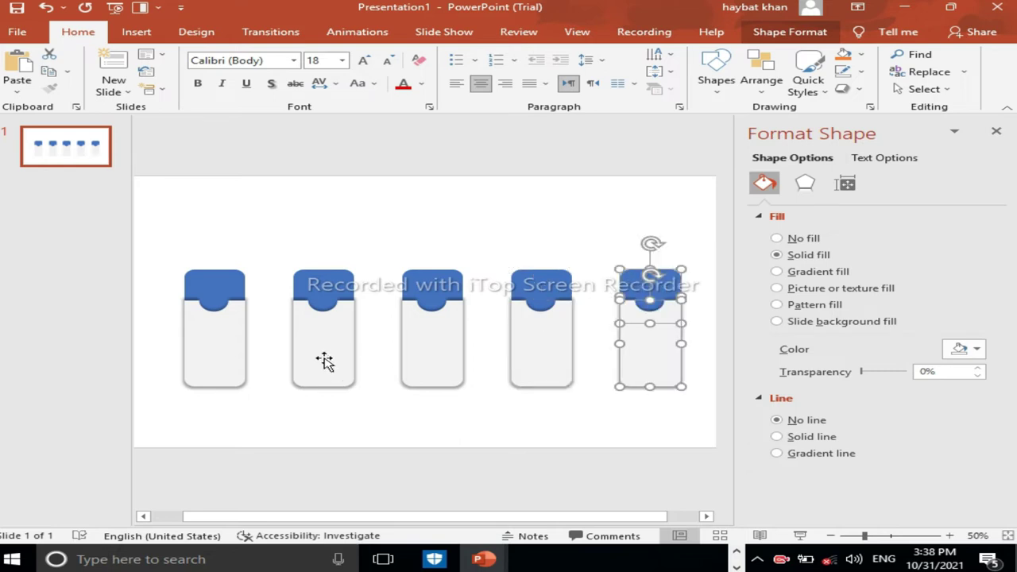
Colour the first card's header dark red and the second pink.
{"action": "left_click", "coordinate": [208, 284]}
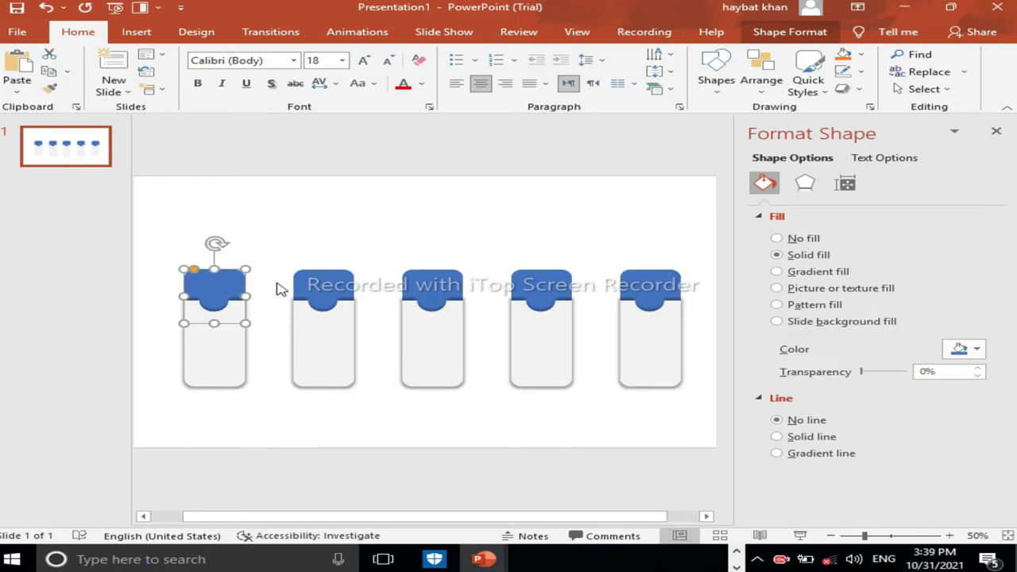
{"action": "left_click", "coordinate": [983, 353]}
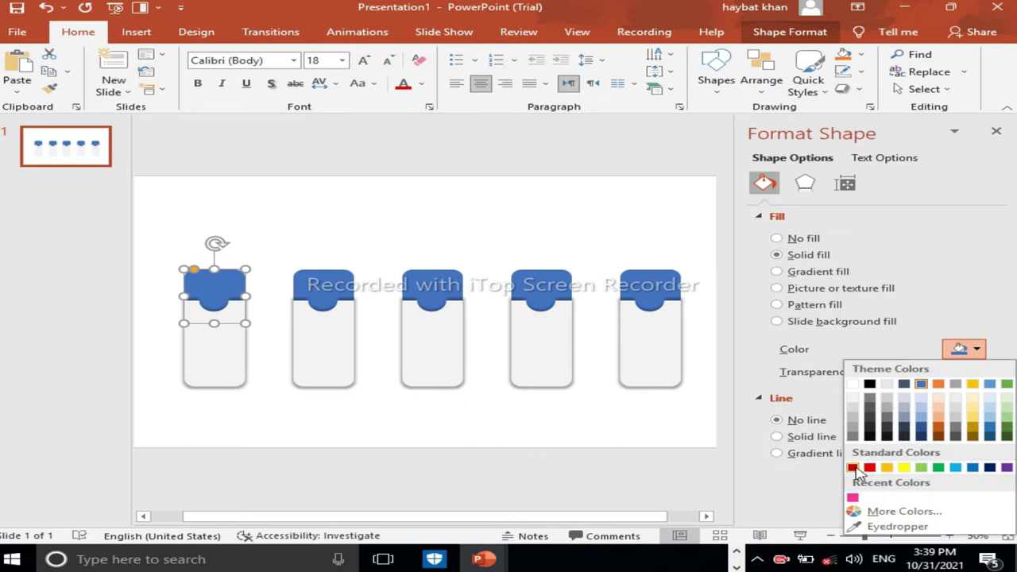
{"action": "left_click", "coordinate": [853, 468]}
{"action": "left_click", "coordinate": [320, 284]}
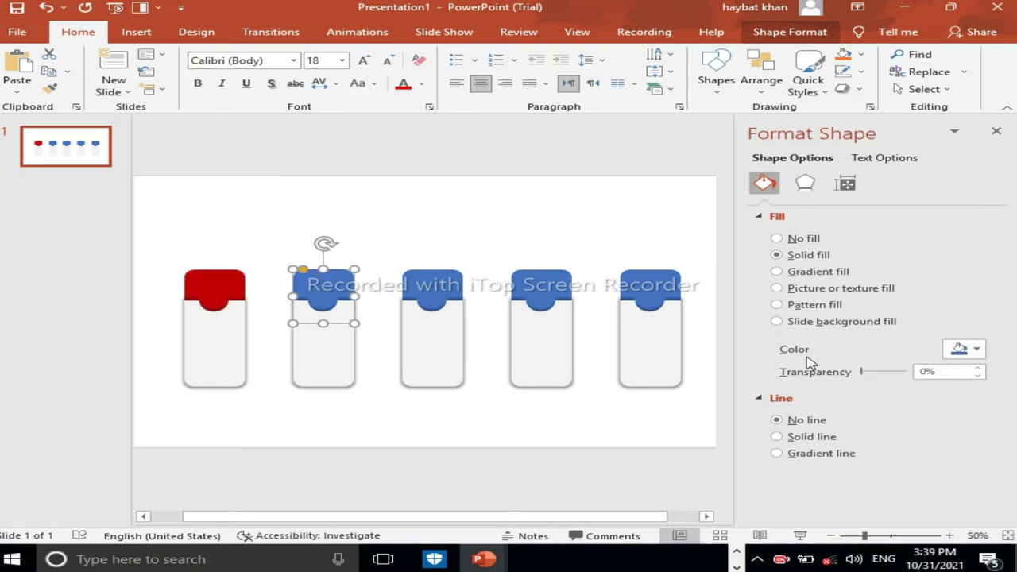
{"action": "left_click", "coordinate": [978, 351]}
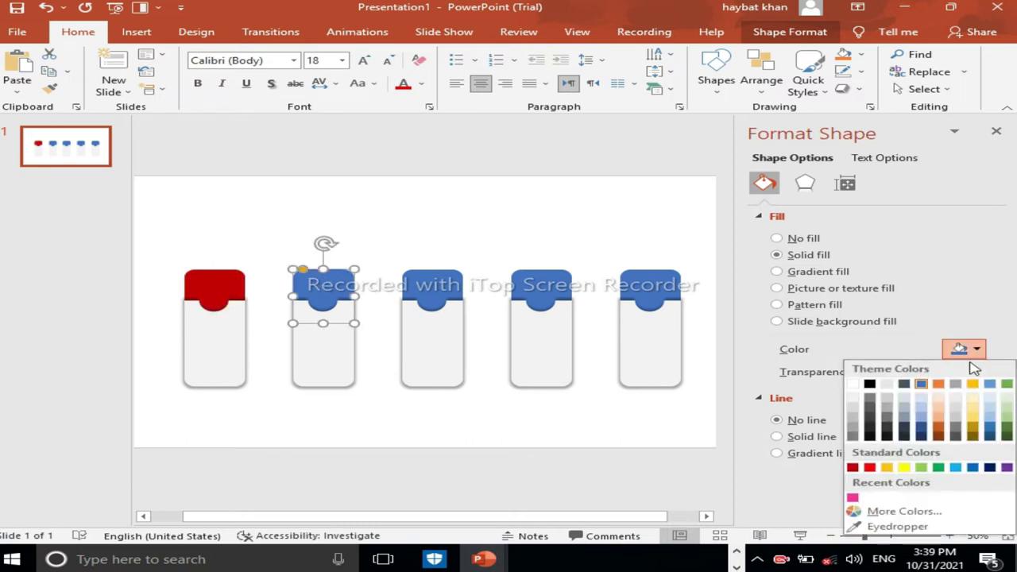
{"action": "left_click", "coordinate": [854, 499]}
Colour the third header green and the fourth yellow, leaving the fifth blue.
{"action": "left_click", "coordinate": [438, 295]}
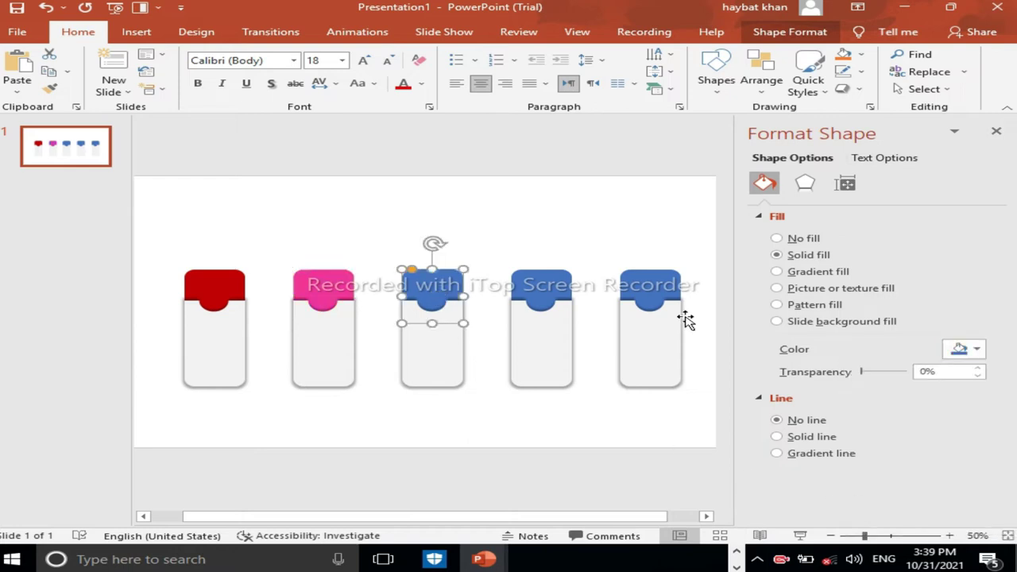
{"action": "left_click", "coordinate": [977, 350]}
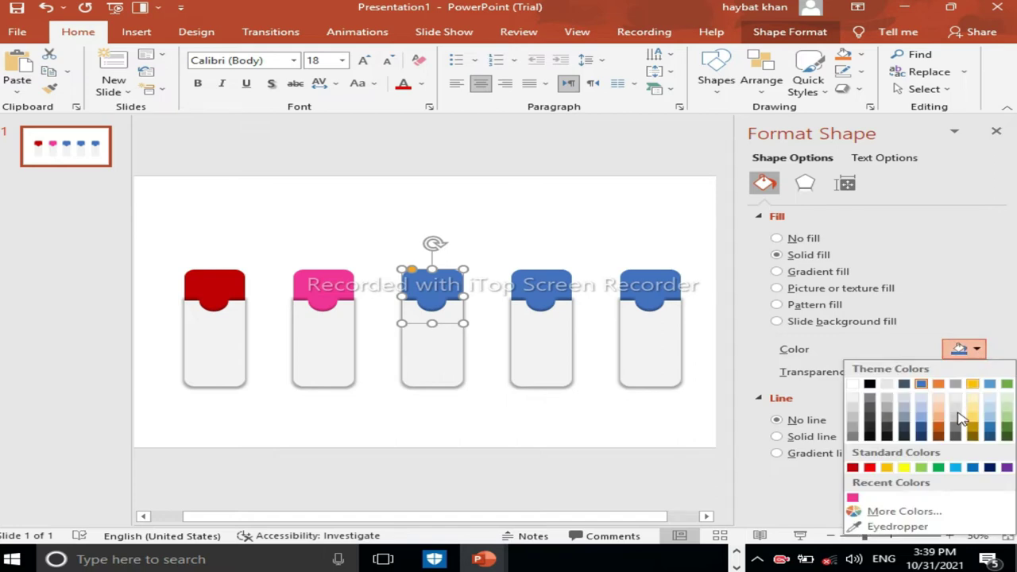
{"action": "left_click", "coordinate": [892, 512]}
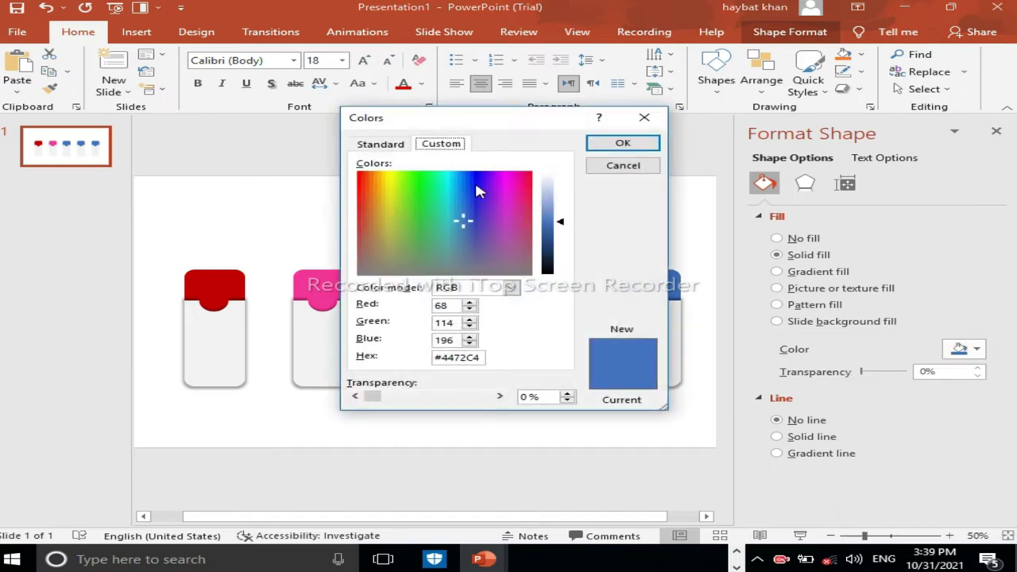
{"action": "left_click", "coordinate": [548, 228]}
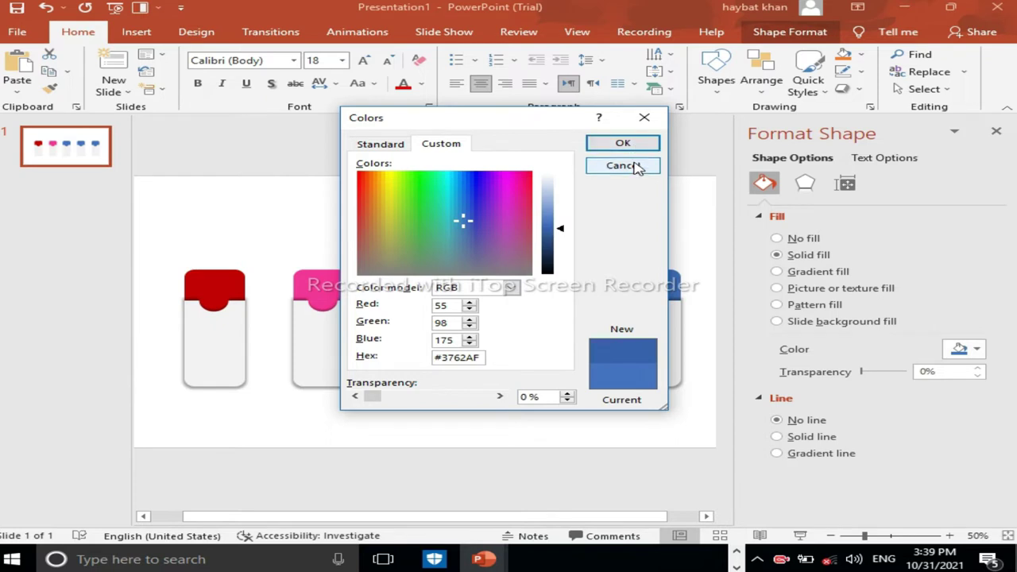
{"action": "left_click", "coordinate": [621, 143]}
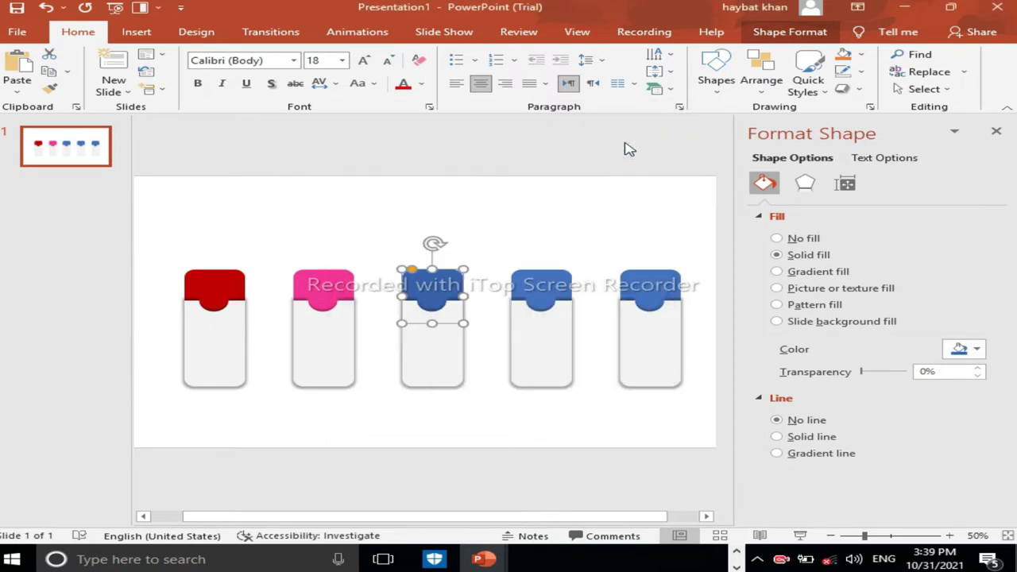
{"action": "left_click", "coordinate": [983, 351]}
{"action": "left_click", "coordinate": [926, 466]}
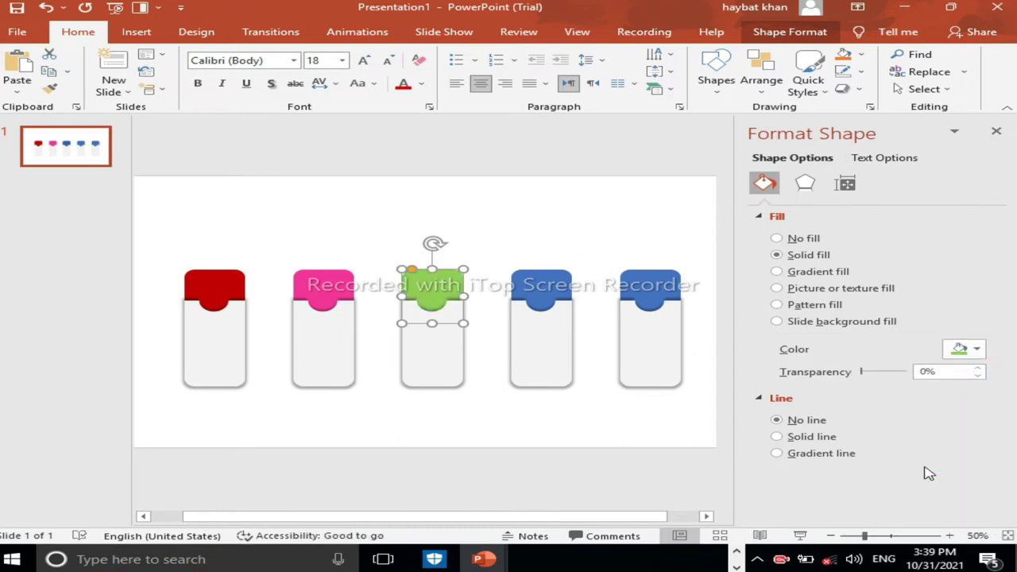
{"action": "left_click", "coordinate": [545, 282]}
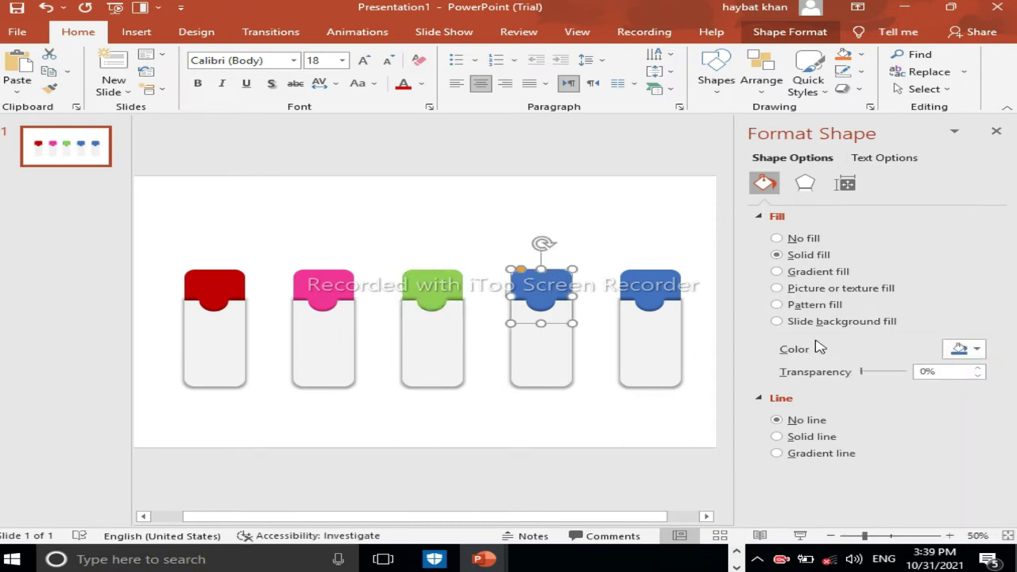
{"action": "left_click", "coordinate": [978, 351]}
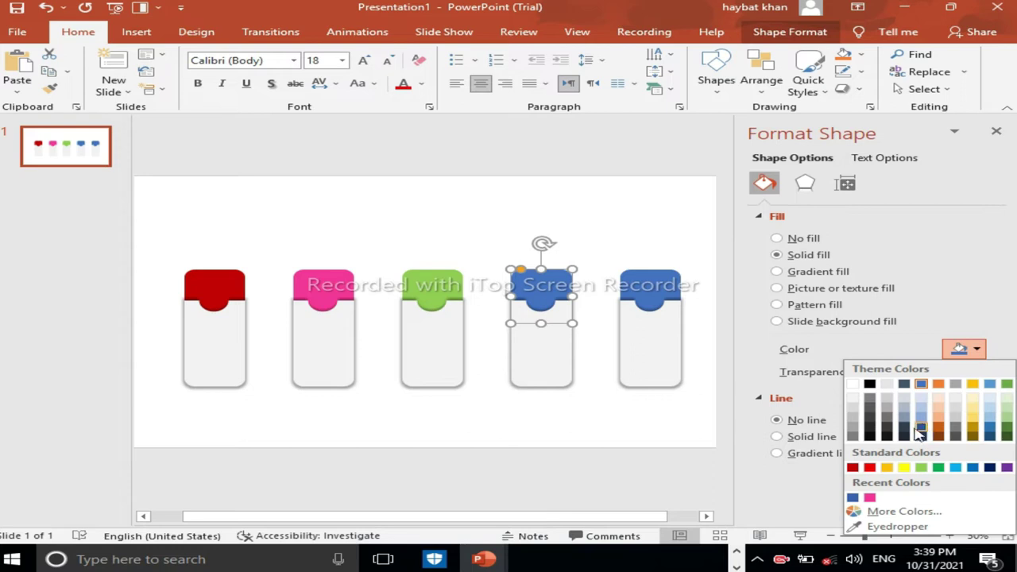
{"action": "left_click", "coordinate": [887, 468]}
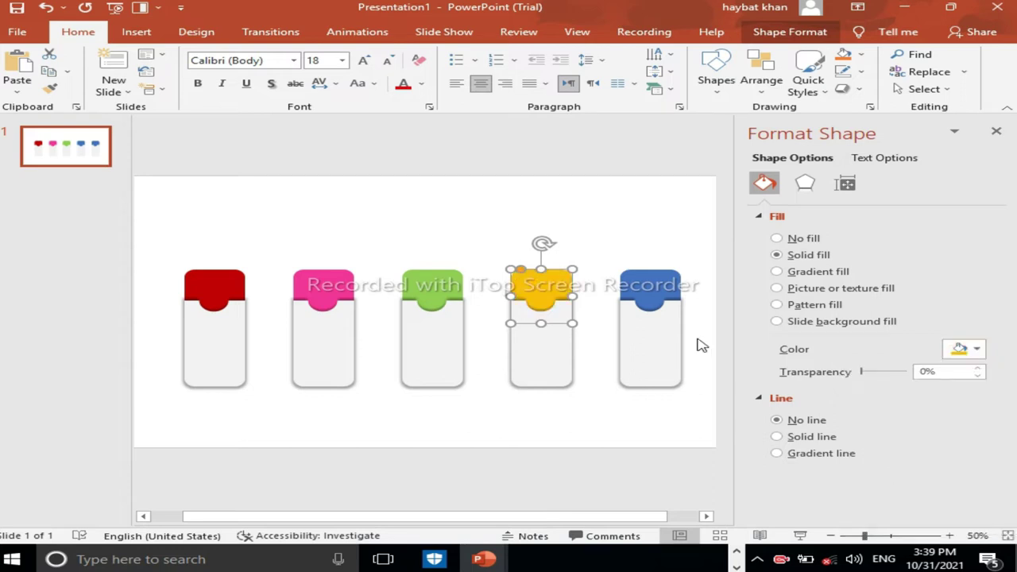
{"action": "left_click", "coordinate": [653, 286]}
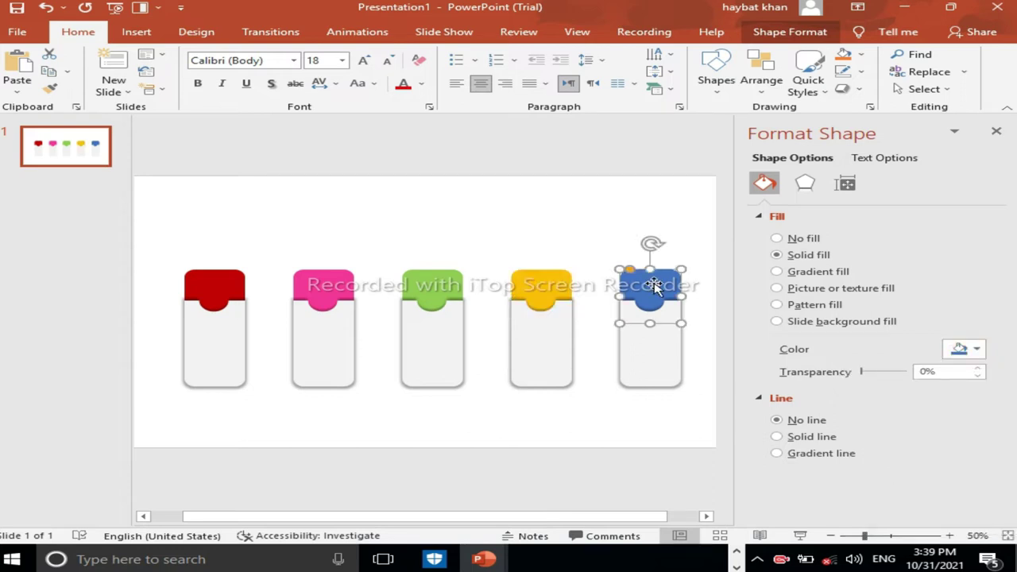
{"action": "left_click", "coordinate": [529, 216]}
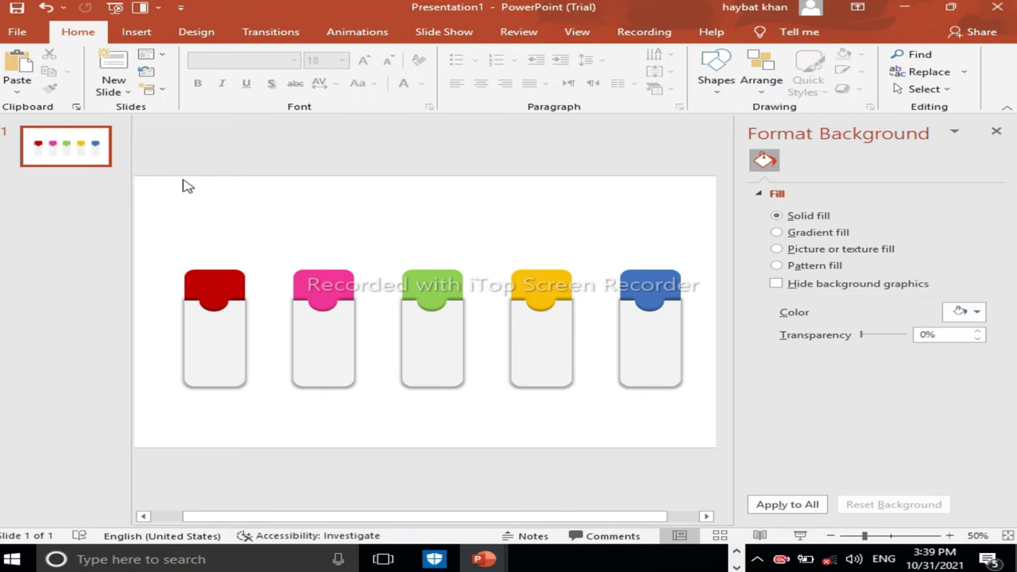
Add a '2017' text box and move it onto the red card's header.
{"action": "left_click", "coordinate": [136, 32]}
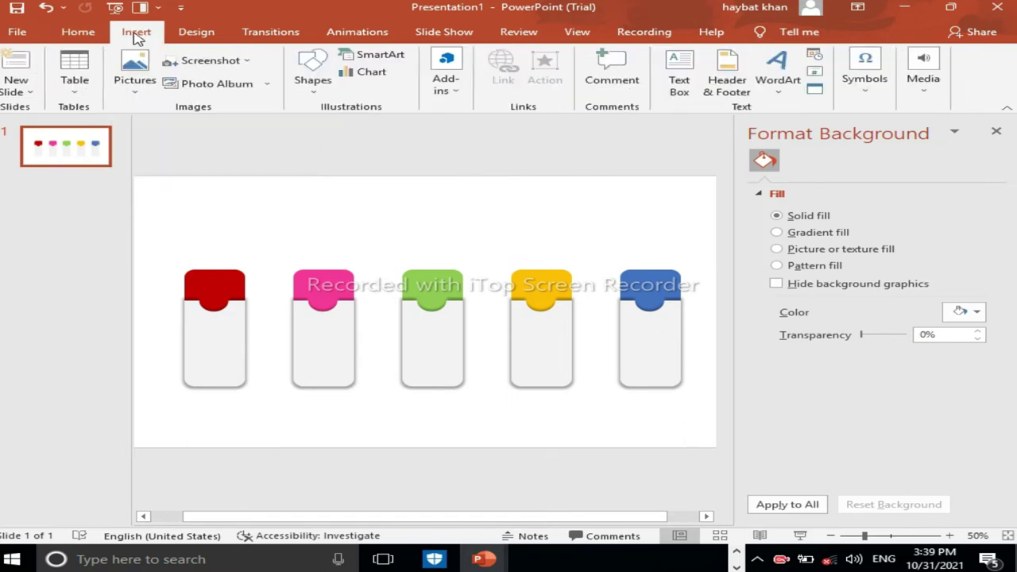
{"action": "left_click", "coordinate": [682, 72]}
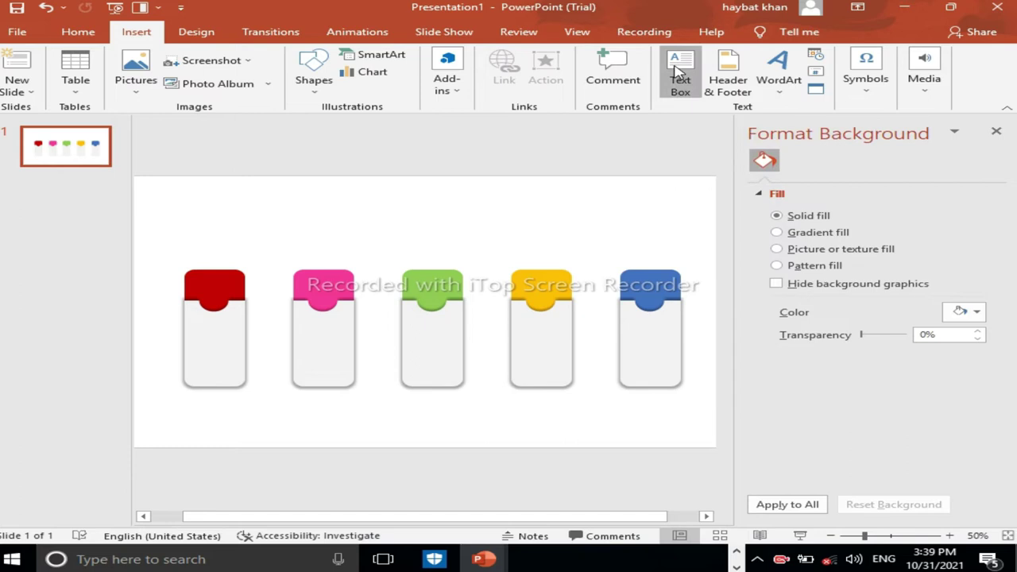
{"action": "left_click", "coordinate": [413, 234]}
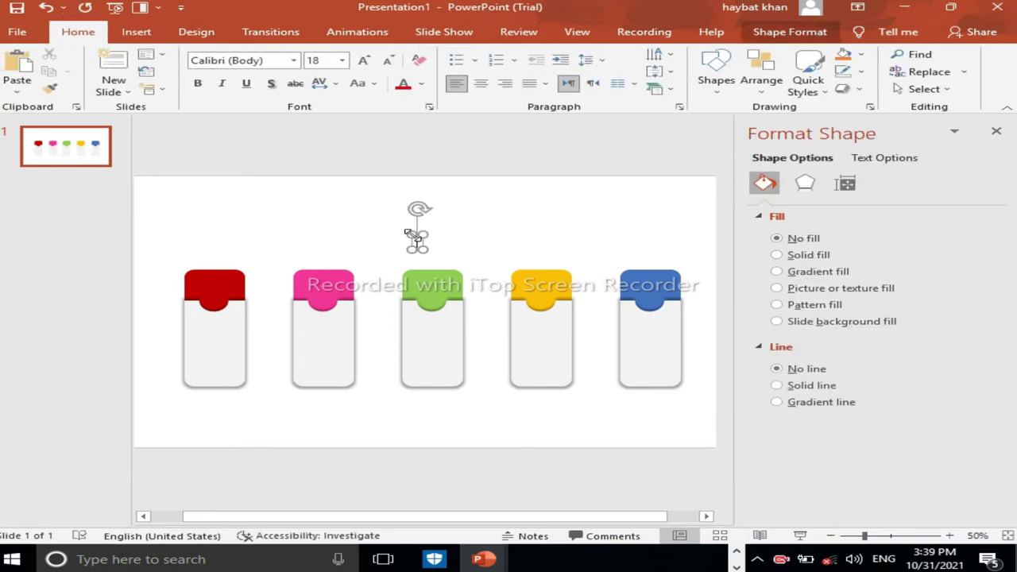
{"action": "type", "text": "2017"}
{"action": "left_click_drag", "start_coordinate": [441, 251], "coordinate": [345, 262]}
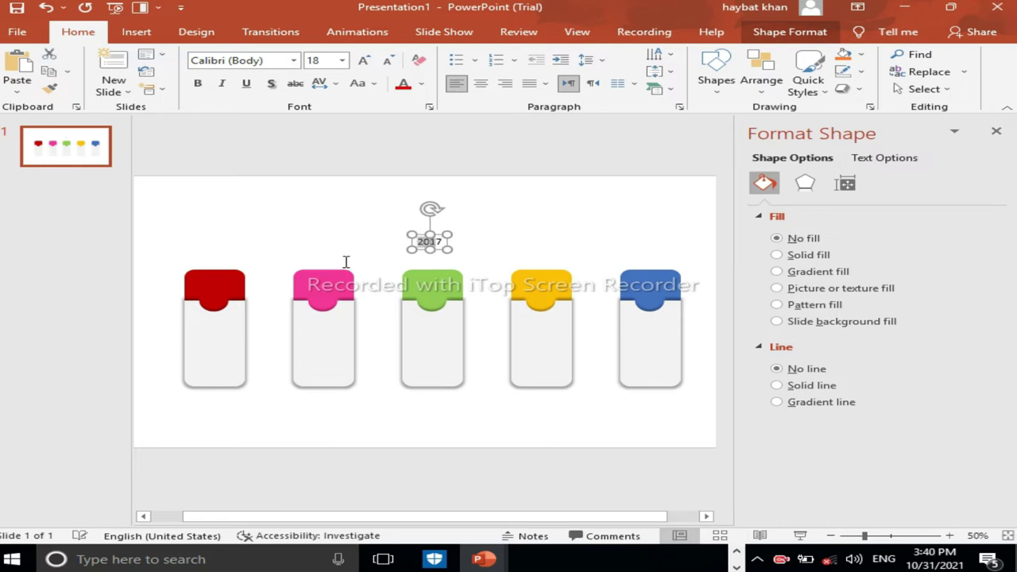
{"action": "left_click", "coordinate": [513, 268]}
{"action": "left_click", "coordinate": [440, 240]}
{"action": "left_click_drag", "start_coordinate": [435, 232], "coordinate": [220, 270]}
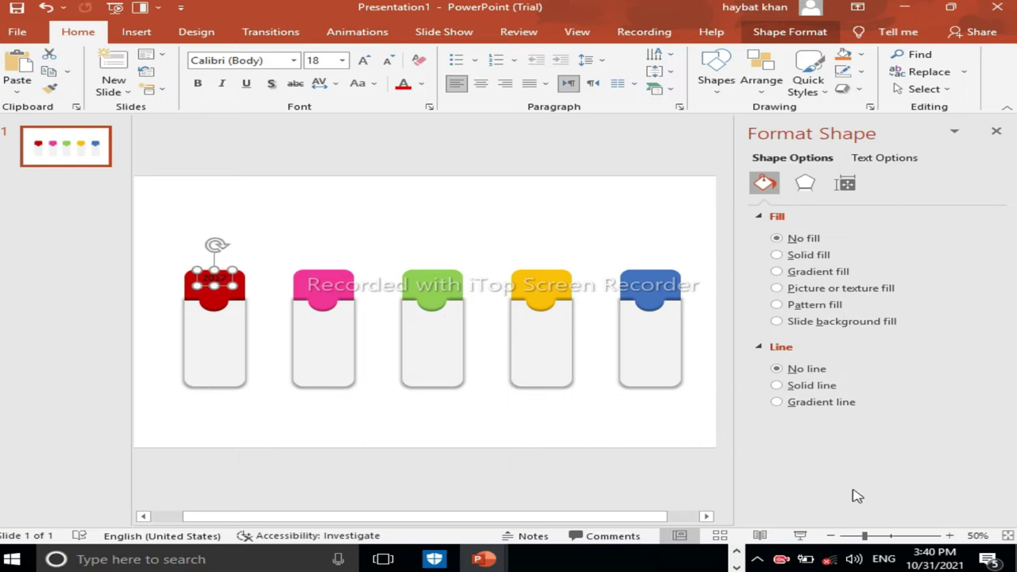
Zoom to 70%, make 2017 white and bold, and duplicate it just below.
{"action": "left_click", "coordinate": [950, 536]}
{"action": "left_click", "coordinate": [950, 537]}
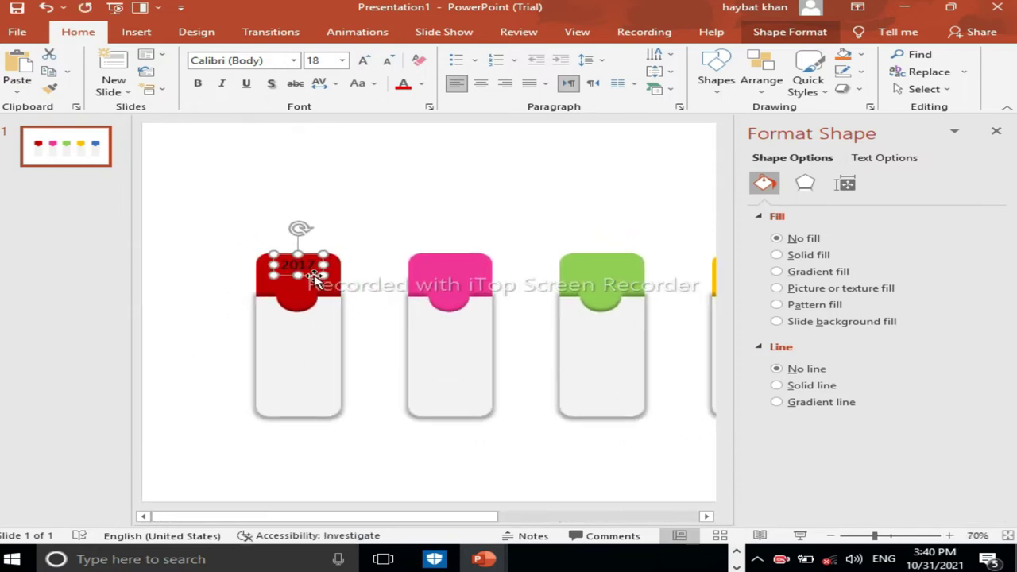
{"action": "left_click", "coordinate": [424, 85]}
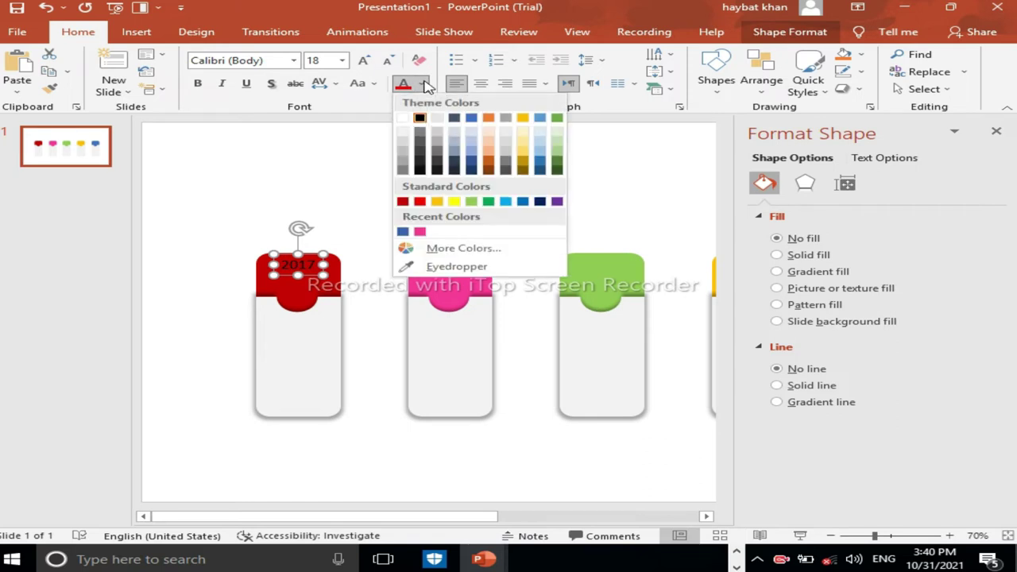
{"action": "left_click", "coordinate": [402, 117]}
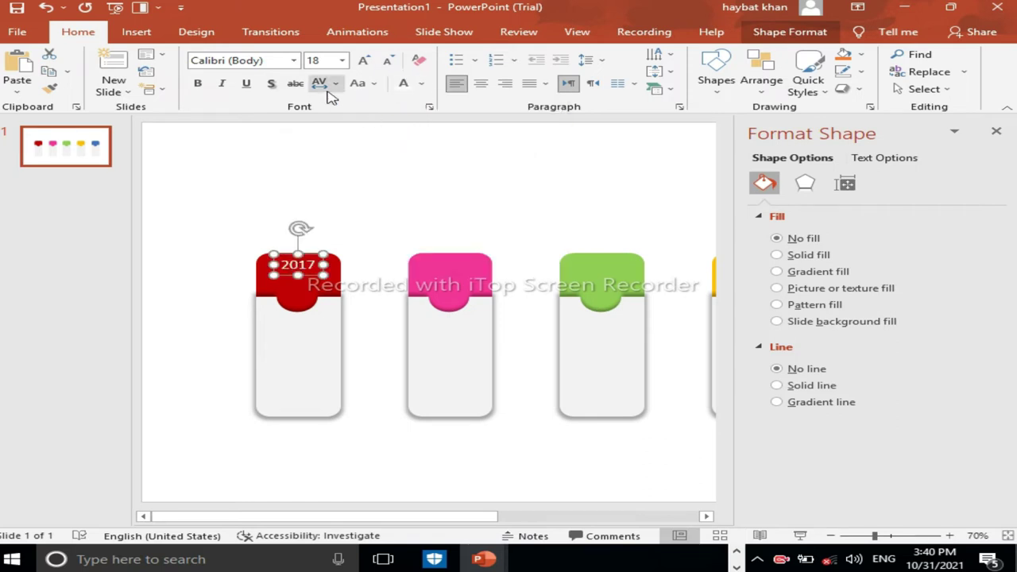
{"action": "left_click", "coordinate": [198, 85]}
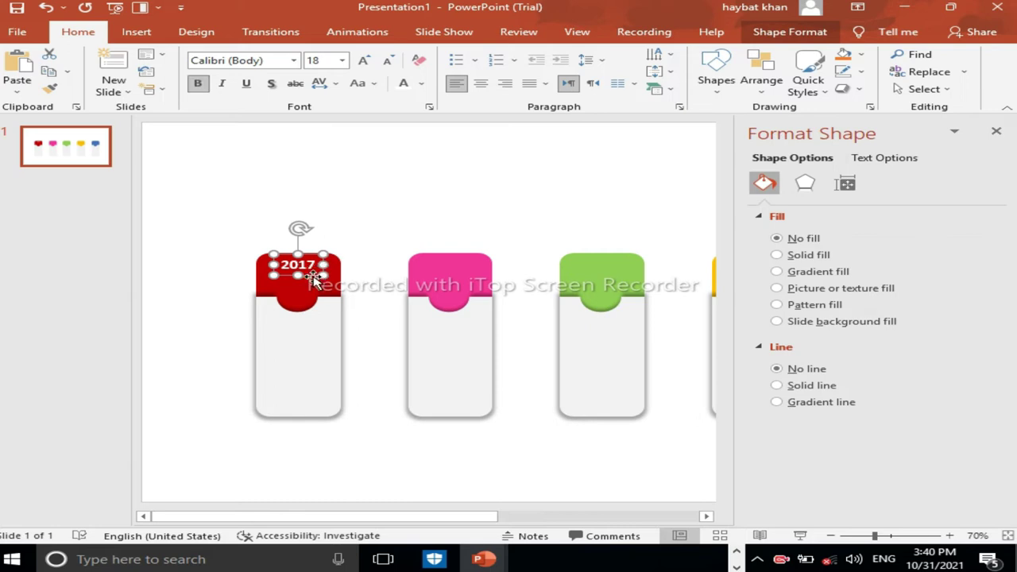
{"action": "left_click_drag", "start_coordinate": [316, 283], "coordinate": [315, 296]}
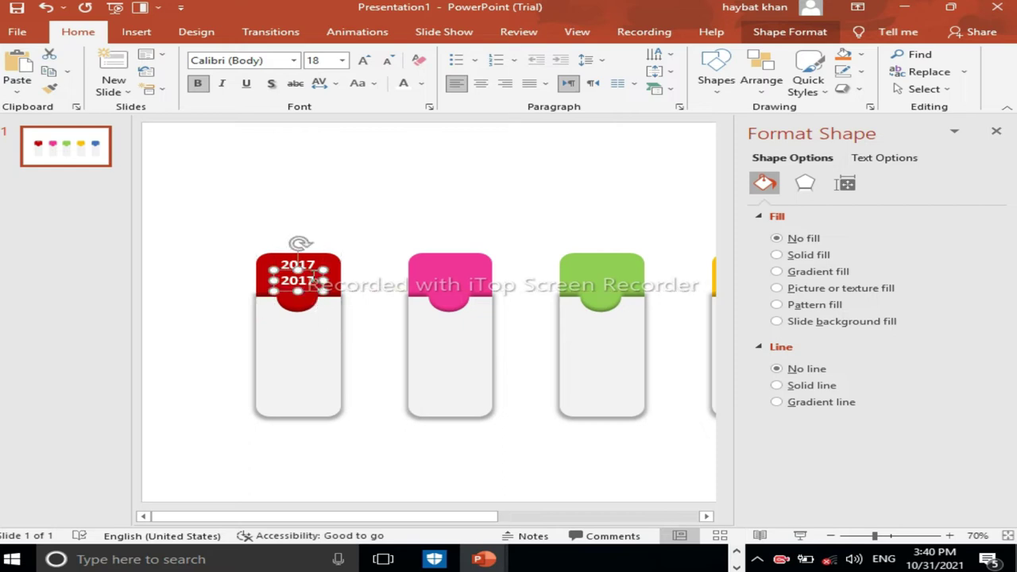
Turn the copy into a shadowed 28 pt step number 1 centred under 2017.
{"action": "key", "text": "BackSpace"}
{"action": "key", "text": "BackSpace"}
{"action": "key", "text": "BackSpace"}
{"action": "key", "text": "BackSpace"}
{"action": "type", "text": "1"}
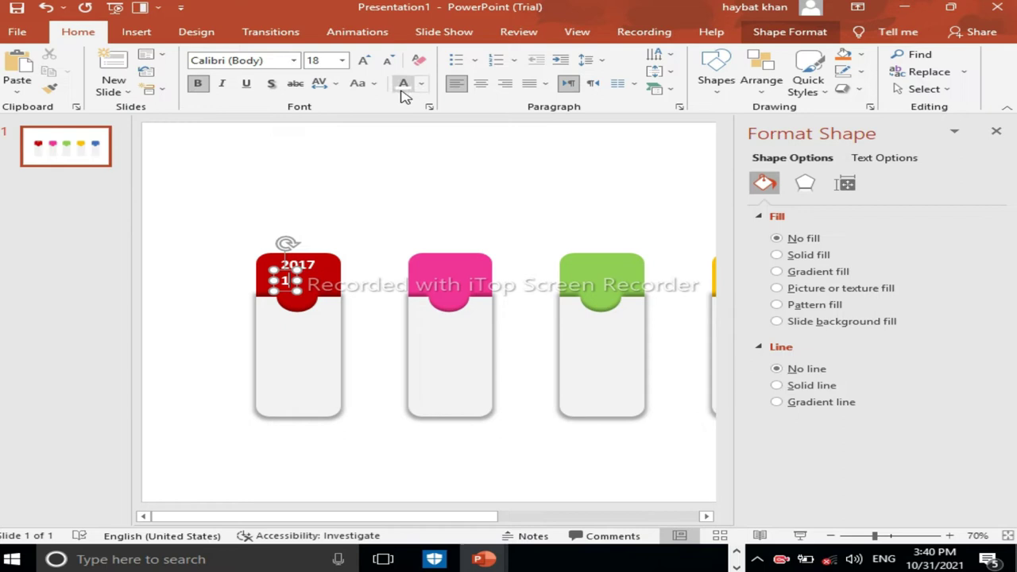
{"action": "left_click", "coordinate": [287, 288]}
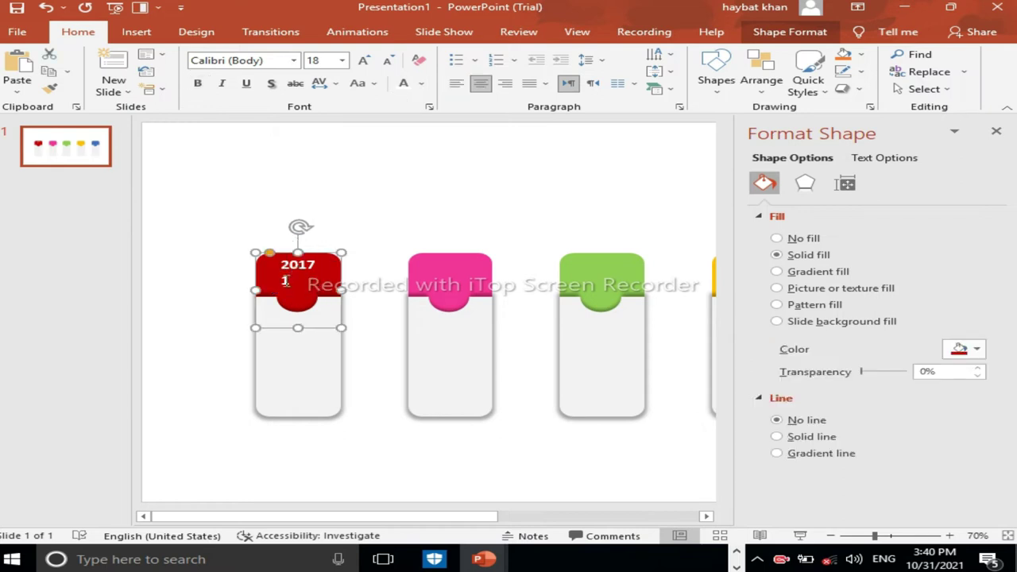
{"action": "left_click", "coordinate": [284, 281]}
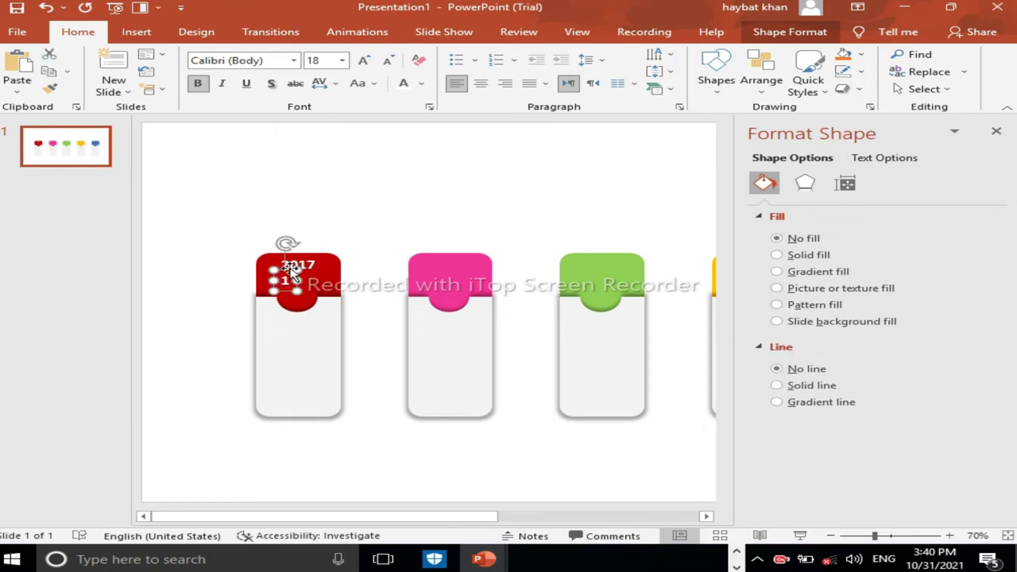
{"action": "left_click", "coordinate": [271, 84]}
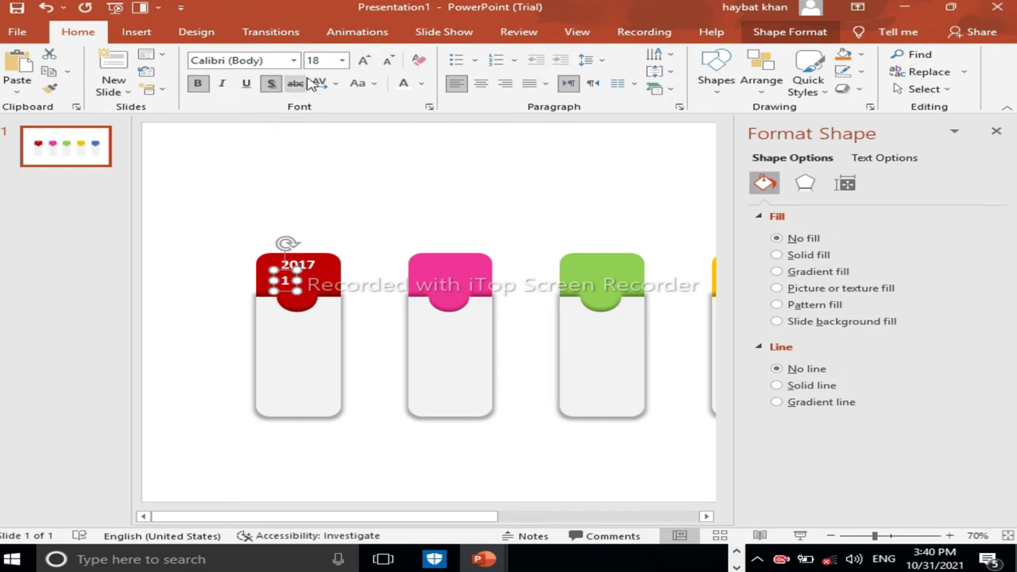
{"action": "left_click", "coordinate": [364, 62]}
{"action": "left_click", "coordinate": [364, 62]}
{"action": "left_click", "coordinate": [364, 62]}
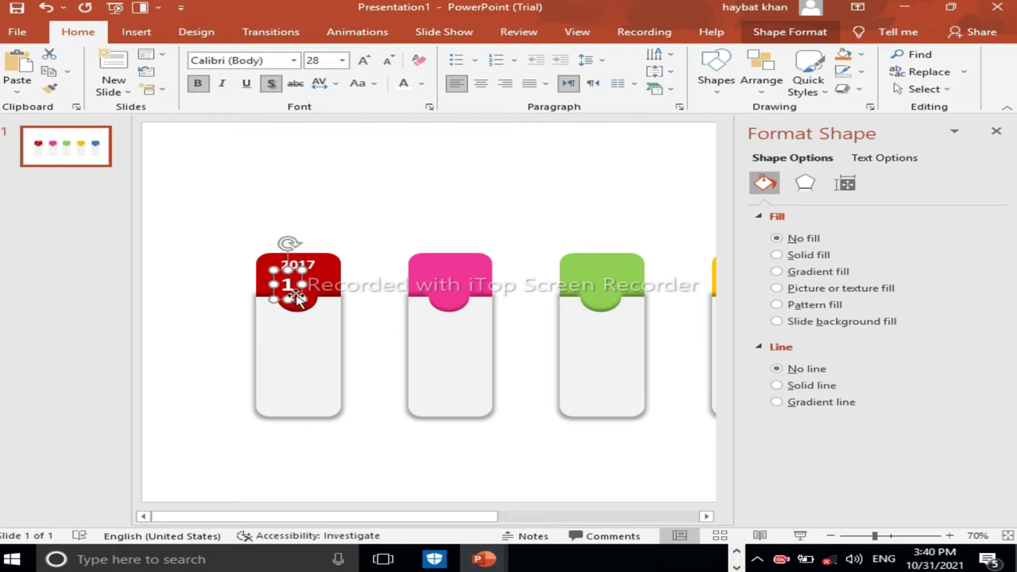
{"action": "left_click_drag", "start_coordinate": [292, 297], "coordinate": [301, 300]}
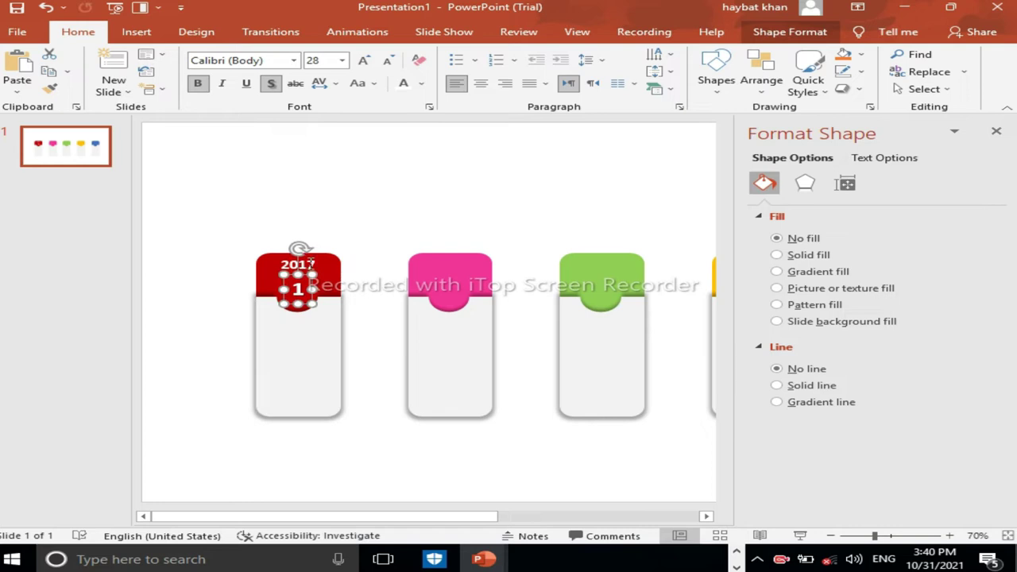
Enlarge 2017 to 24 pt and centre it on the red header.
{"action": "left_click", "coordinate": [310, 264]}
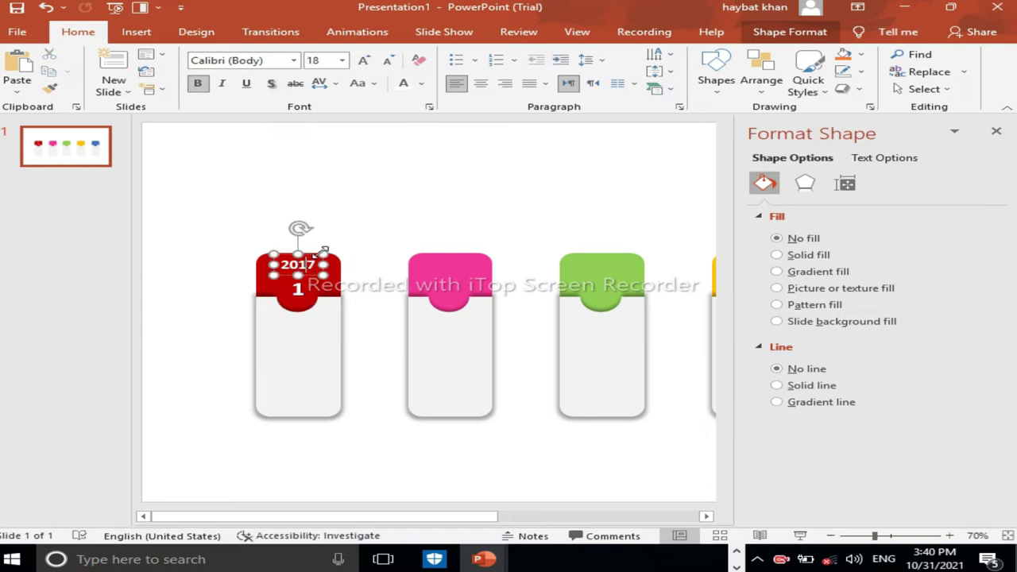
{"action": "left_click", "coordinate": [364, 62]}
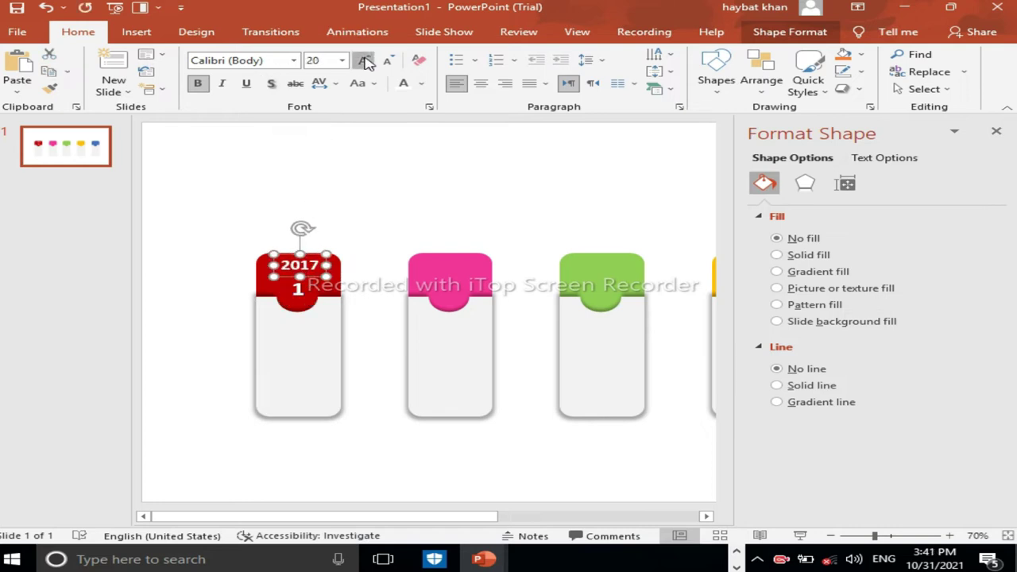
{"action": "left_click", "coordinate": [365, 62]}
{"action": "left_click_drag", "start_coordinate": [268, 277], "coordinate": [264, 273]}
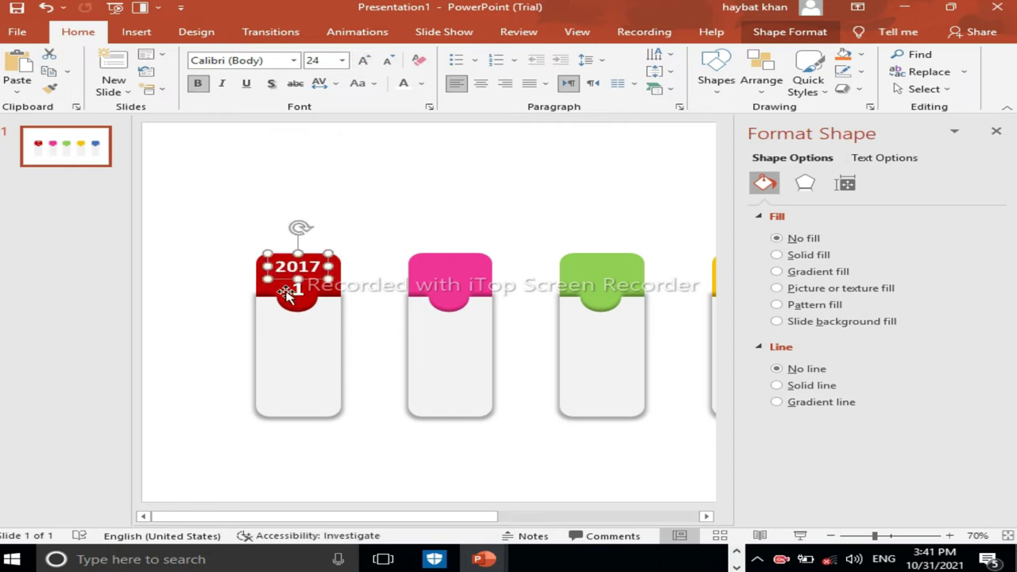
{"action": "left_click", "coordinate": [301, 343]}
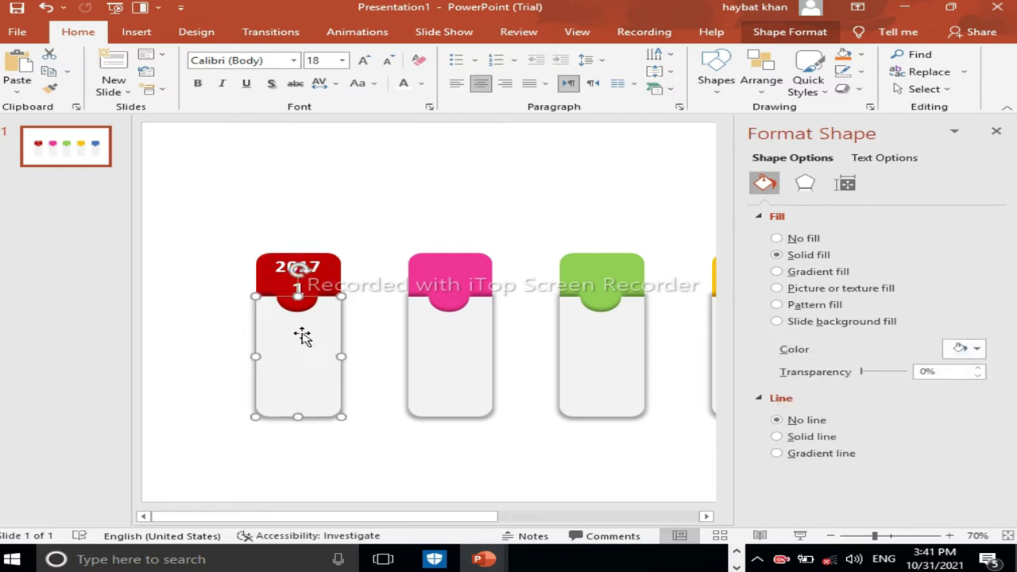
Add a 'Heading' text box and position it on the red card just beneath the header.
{"action": "left_click", "coordinate": [139, 36]}
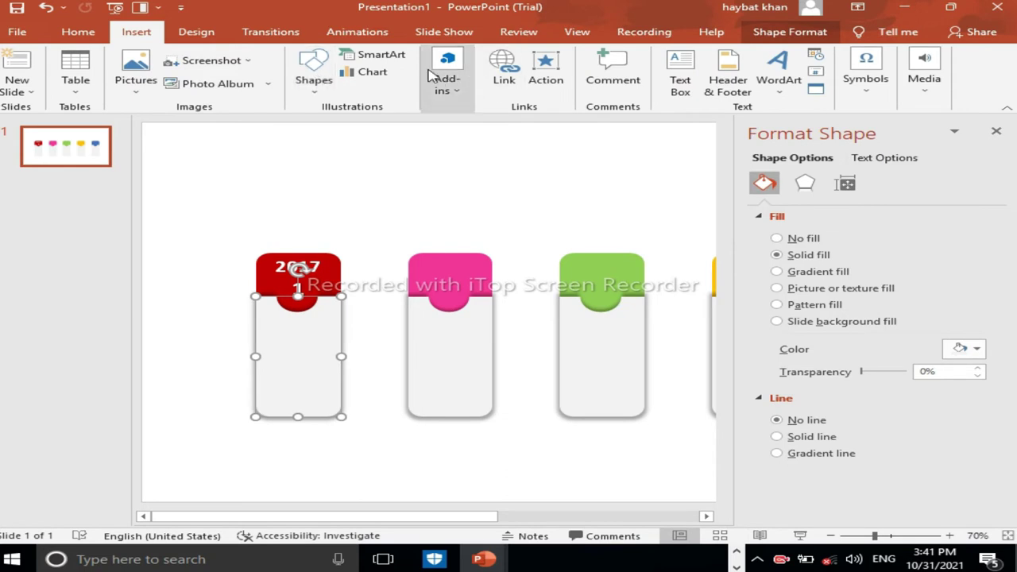
{"action": "left_click", "coordinate": [679, 75]}
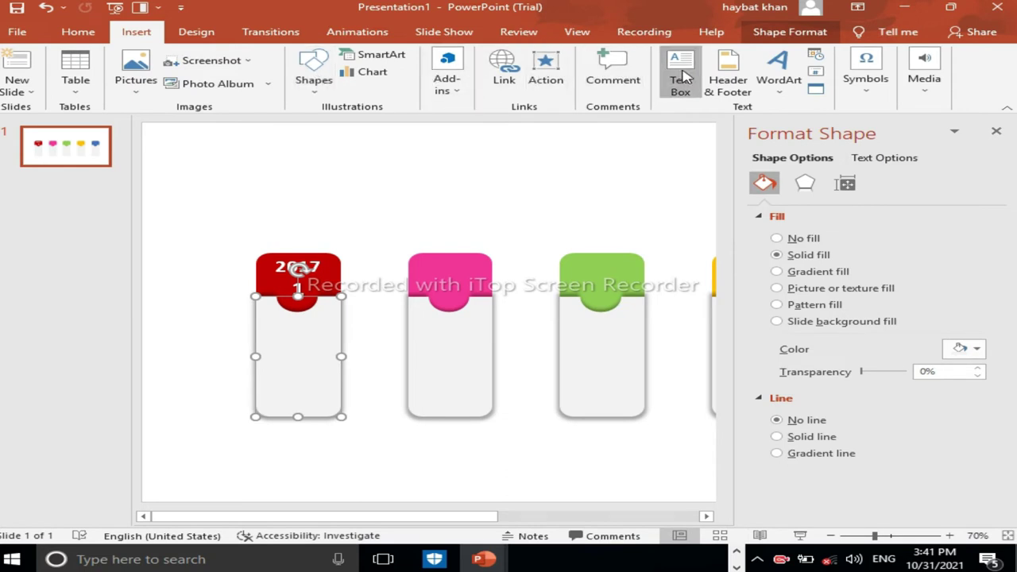
{"action": "left_click", "coordinate": [399, 220]}
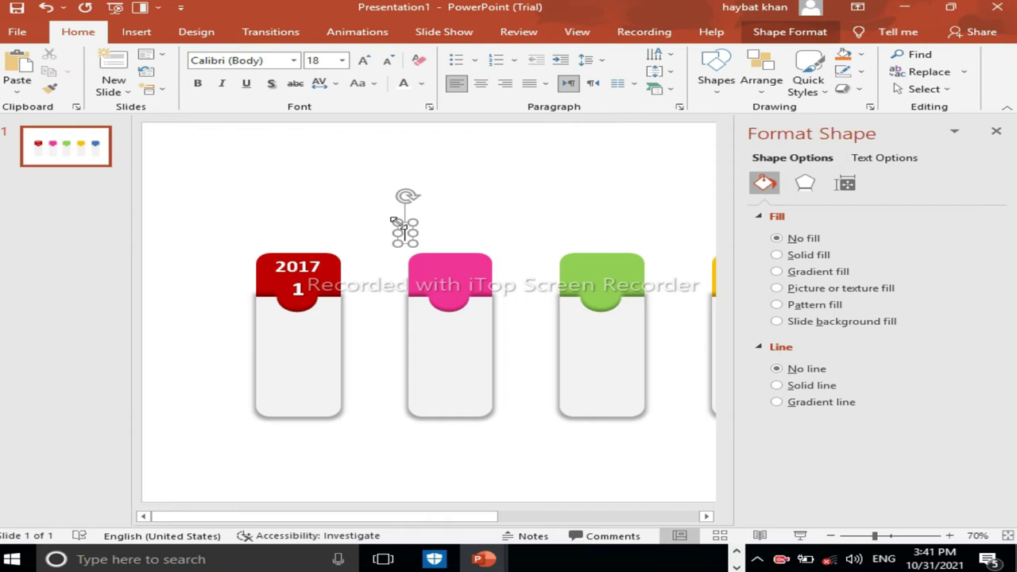
{"action": "type", "text": "Hea"}
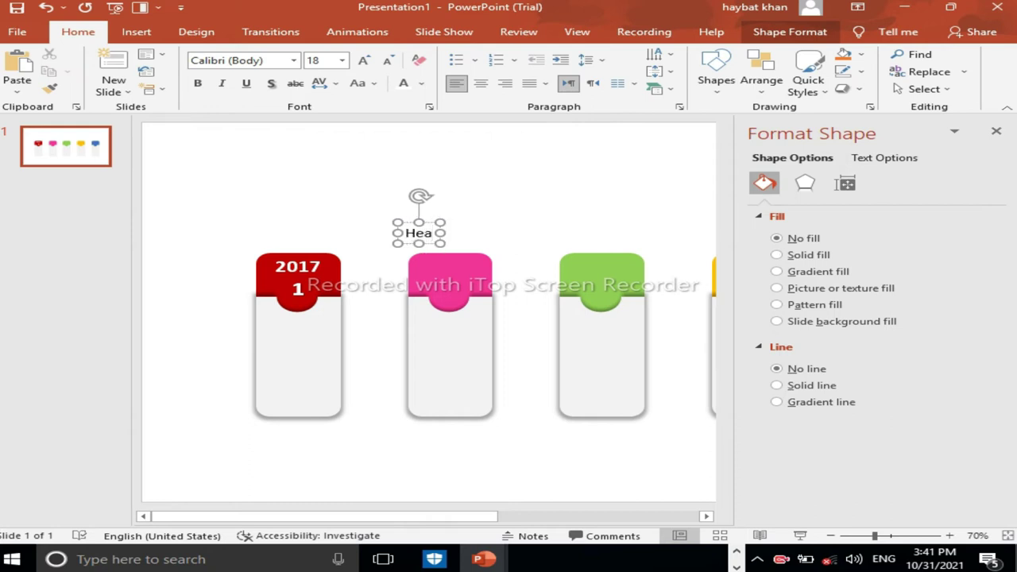
{"action": "type", "text": "ding"}
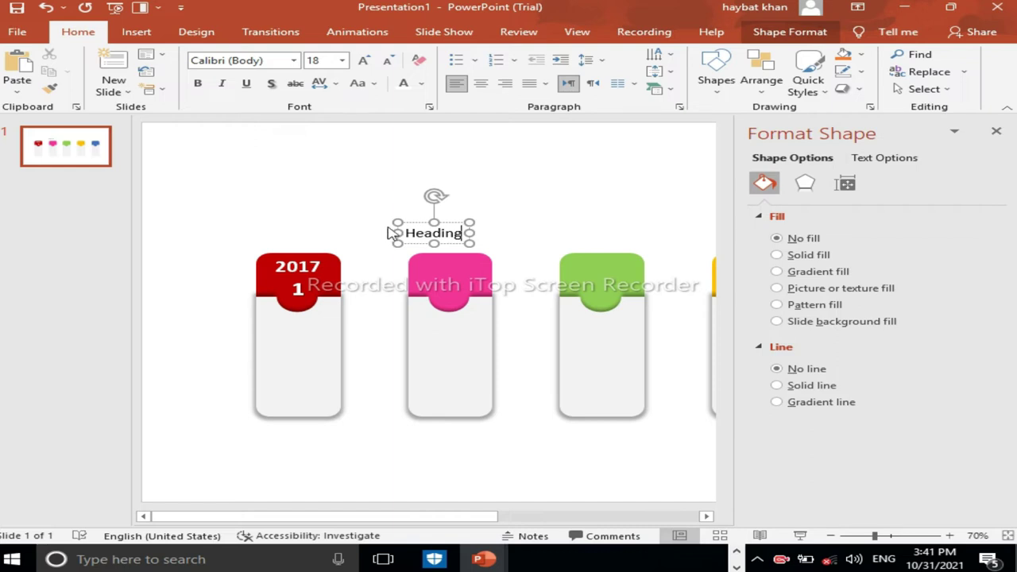
{"action": "left_click_drag", "start_coordinate": [418, 221], "coordinate": [425, 248]}
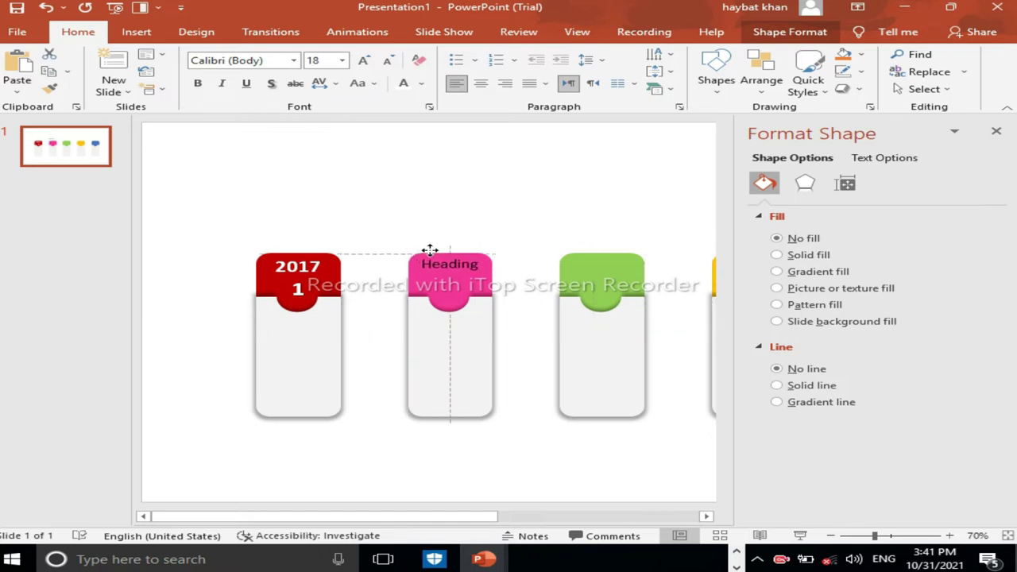
{"action": "mouse_move", "coordinate": [426, 248]}
{"action": "left_mouse_down"}
{"action": "mouse_move", "coordinate": [261, 332]}
{"action": "mouse_move", "coordinate": [276, 312]}
{"action": "left_mouse_up"}
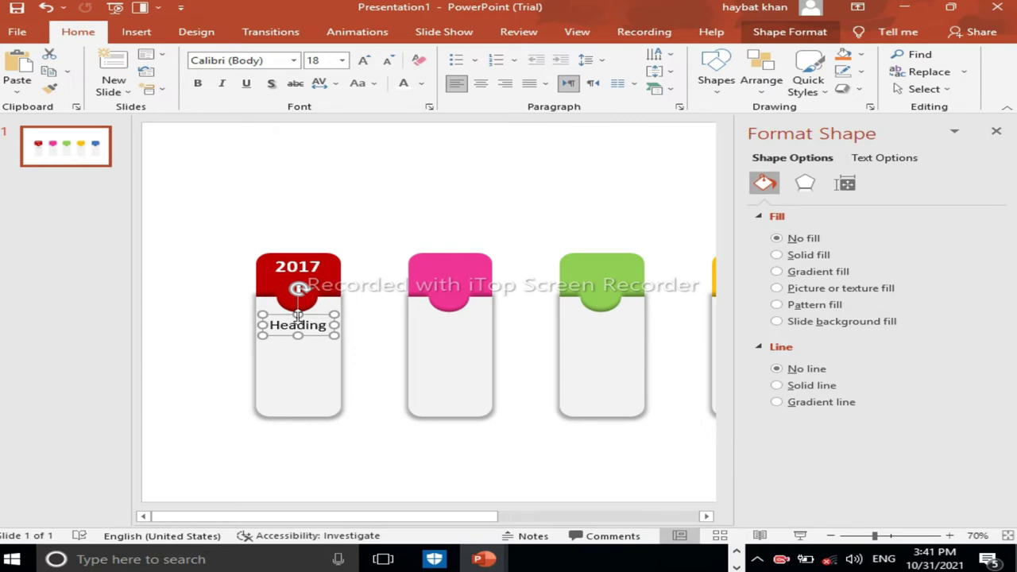
Make the Heading text dark red and bold, then duplicate it just below.
{"action": "left_click", "coordinate": [422, 84]}
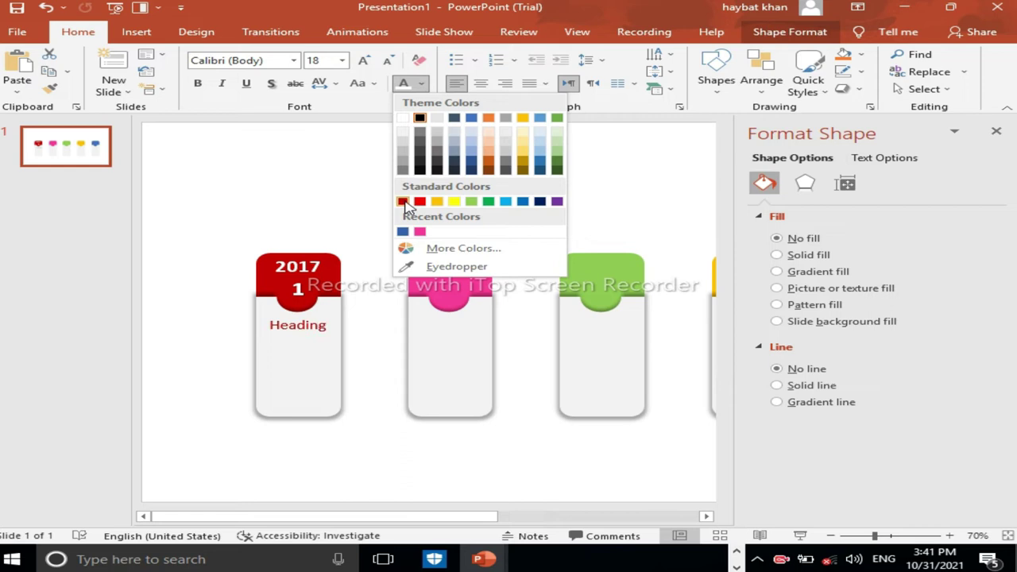
{"action": "left_click", "coordinate": [403, 201]}
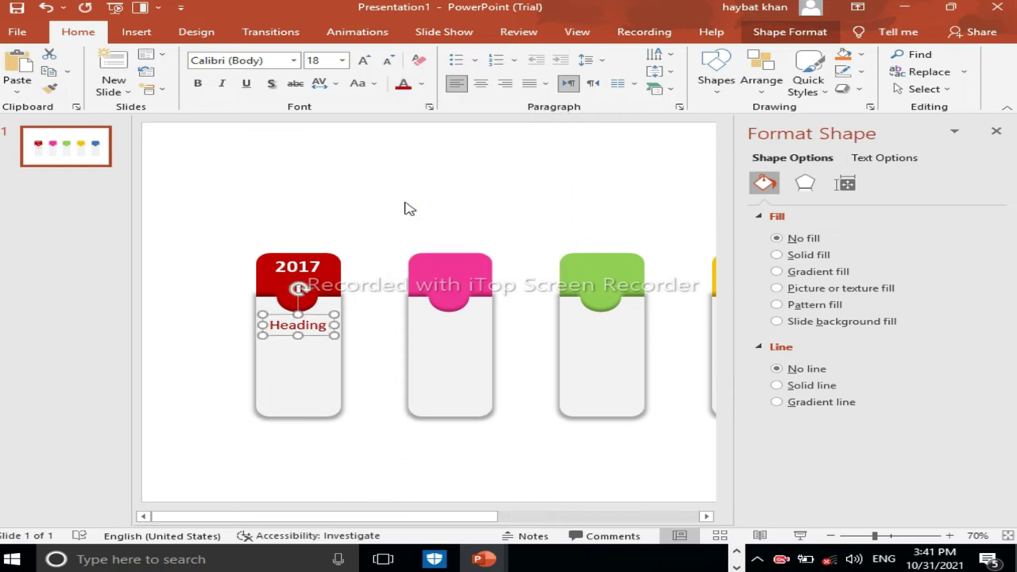
{"action": "left_click", "coordinate": [271, 88]}
{"action": "left_click", "coordinate": [199, 86]}
{"action": "left_click", "coordinate": [271, 84]}
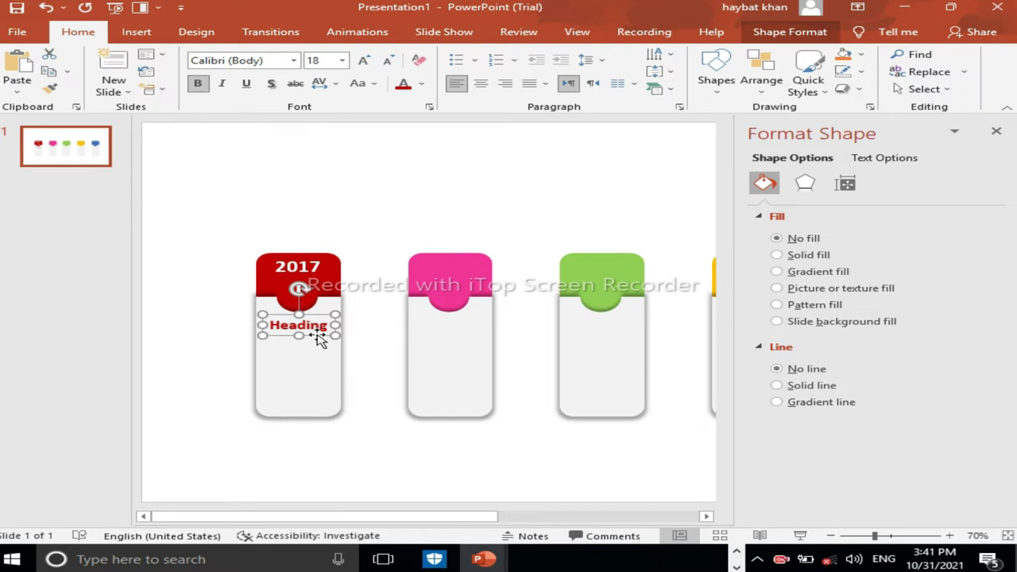
{"action": "left_click_drag", "start_coordinate": [318, 338], "coordinate": [319, 355]}
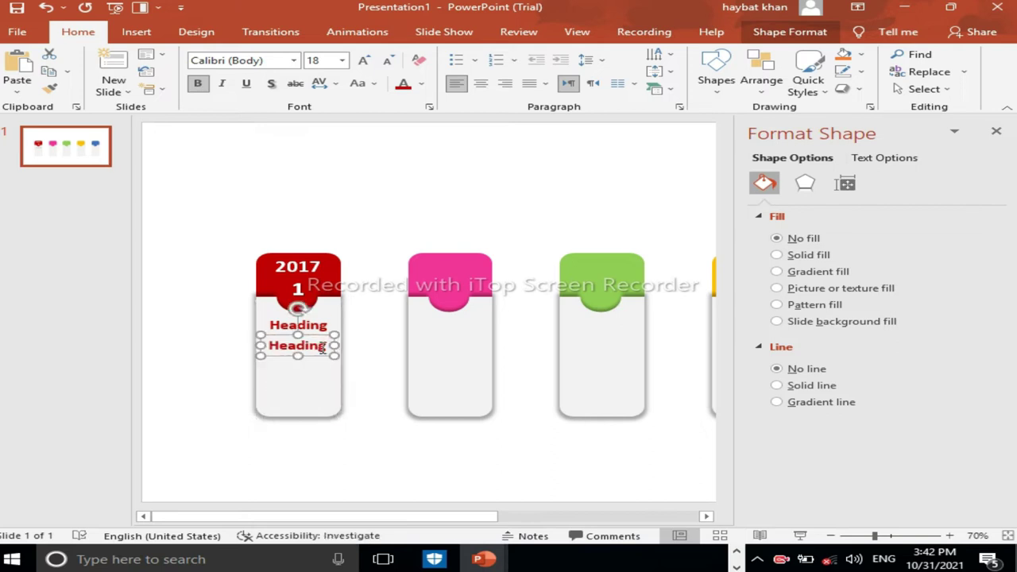
Retype the copied label as '1st year of' and break it onto a second line.
{"action": "left_click", "coordinate": [326, 348]}
{"action": "key", "text": "BackSpace"}
{"action": "key", "text": "BackSpace"}
{"action": "key", "text": "BackSpace"}
{"action": "key", "text": "BackSpace"}
{"action": "key", "text": "BackSpace"}
{"action": "key", "text": "BackSpace"}
{"action": "key", "text": "BackSpace"}
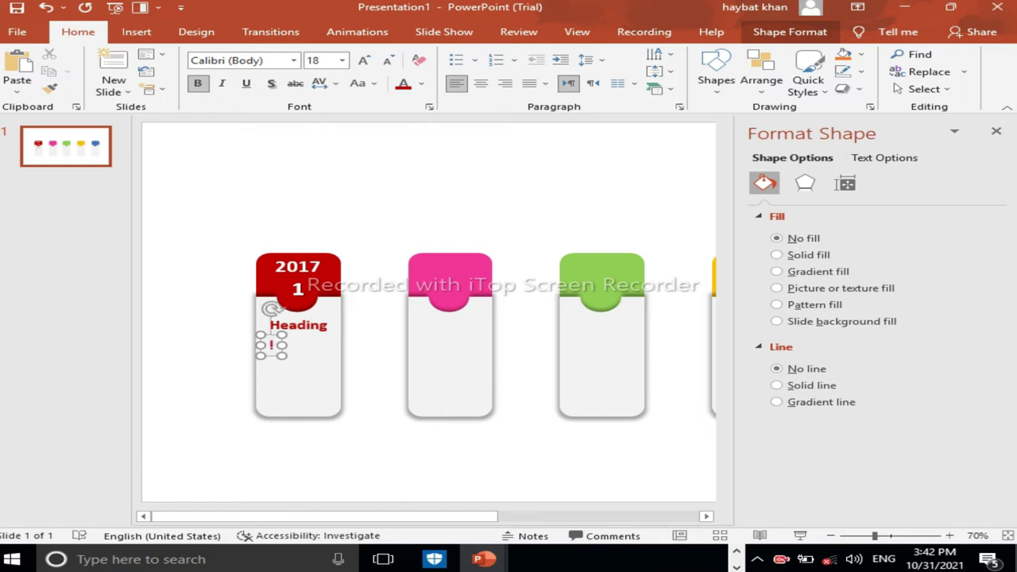
{"action": "type", "text": "Ist"}
{"action": "key", "text": "BackSpace"}
{"action": "key", "text": "BackSpace"}
{"action": "key", "text": "BackSpace"}
{"action": "type", "text": "1st year "}
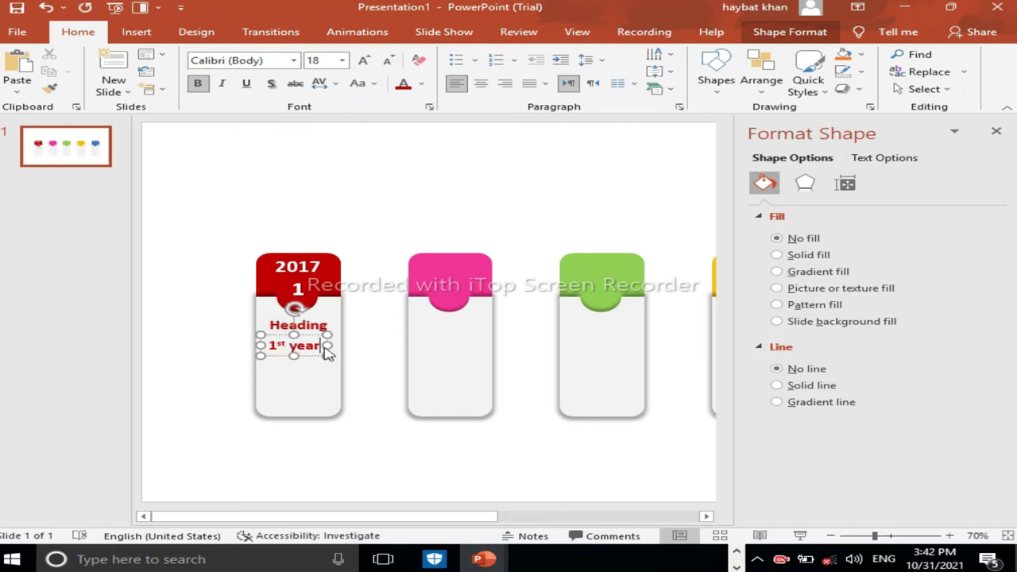
{"action": "type", "text": "of"}
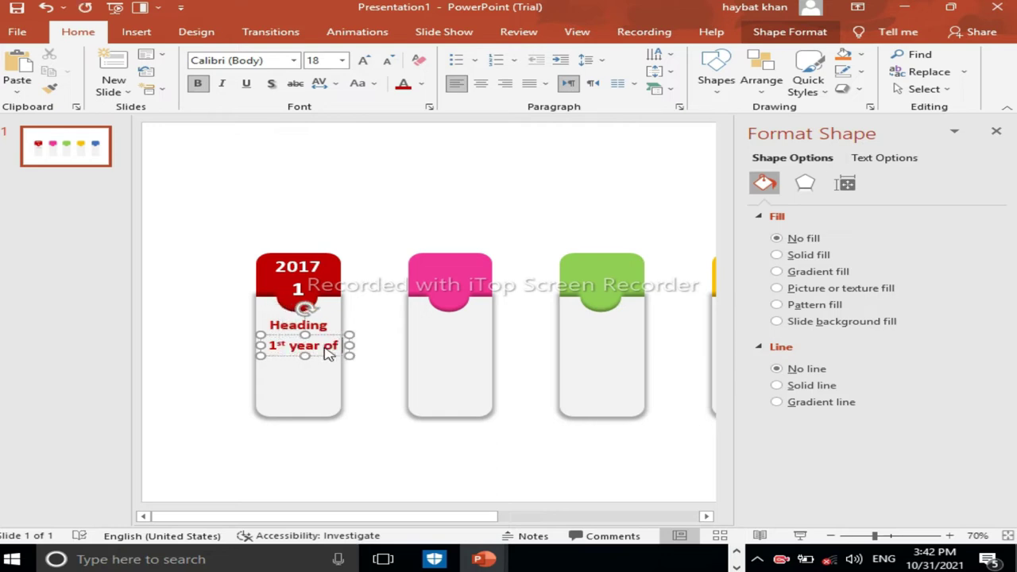
{"action": "key", "text": "Return"}
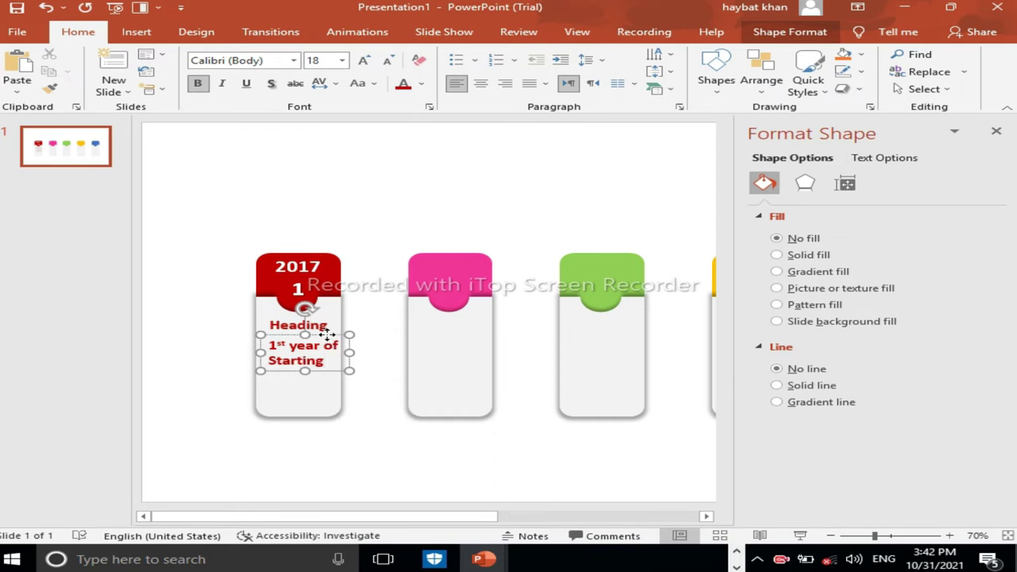
Make the description black and centred, and nudge it into place on the card.
{"action": "left_click", "coordinate": [421, 84]}
{"action": "left_click", "coordinate": [420, 119]}
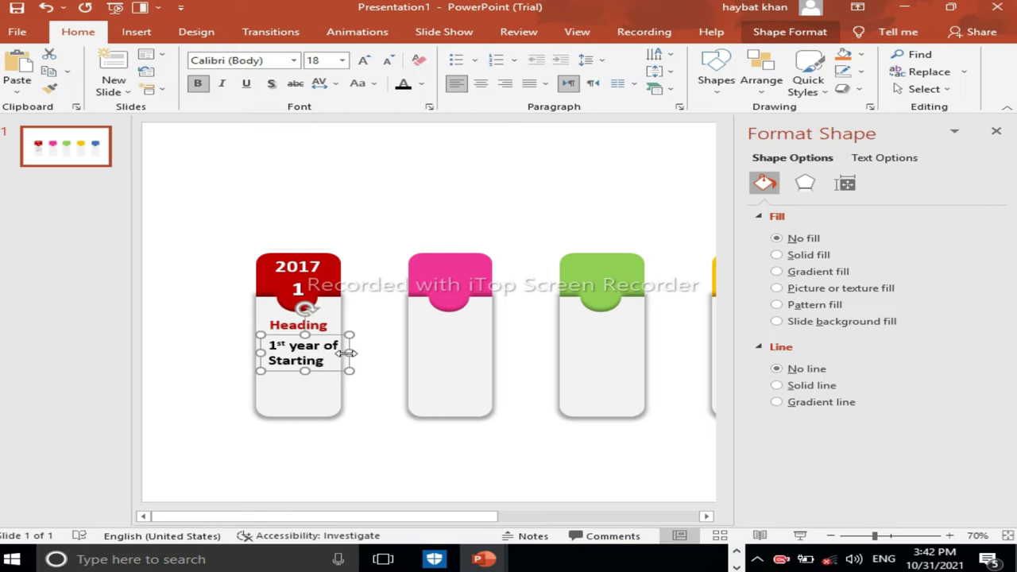
{"action": "left_click", "coordinate": [481, 83]}
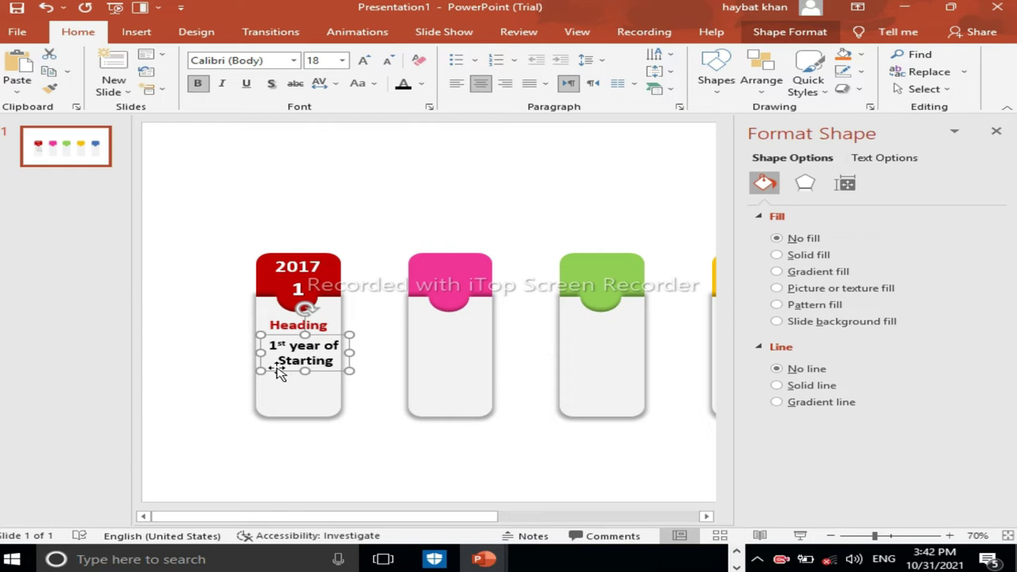
{"action": "left_click_drag", "start_coordinate": [270, 371], "coordinate": [273, 371]}
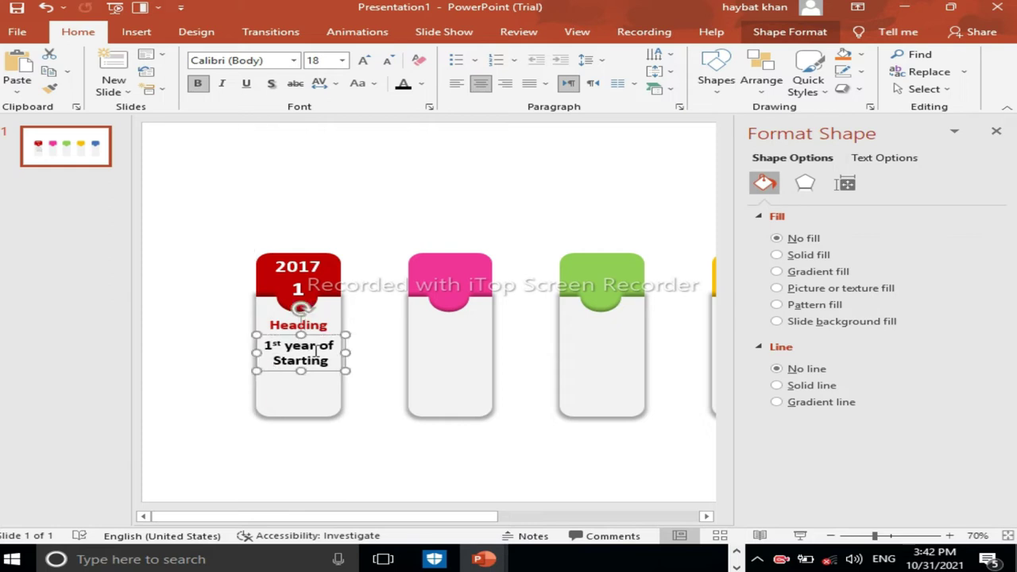
{"action": "left_click", "coordinate": [361, 311]}
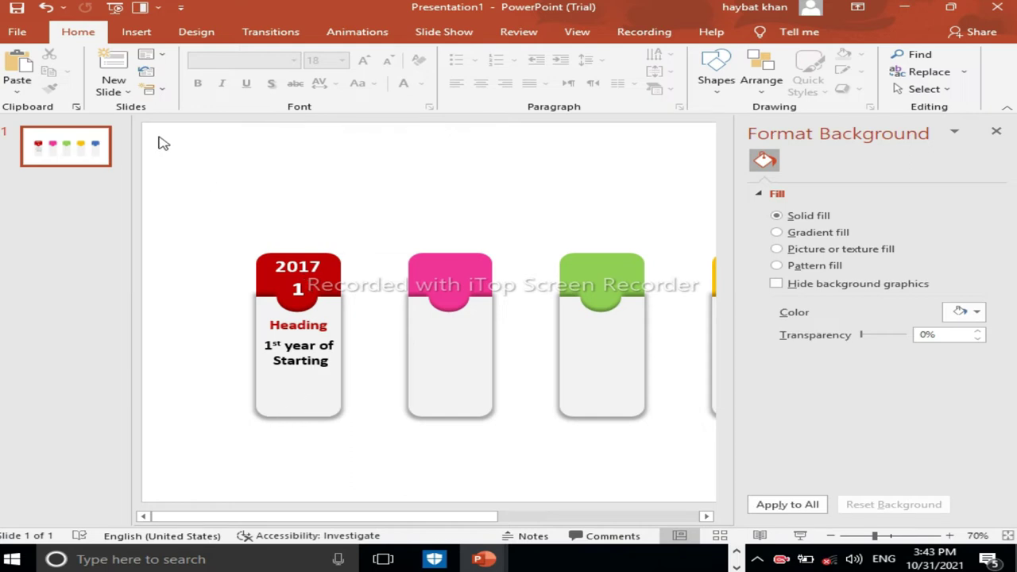
Insert the REG red bulb picture from the presentation folder on Local Disk (E:).
{"action": "left_click", "coordinate": [136, 35]}
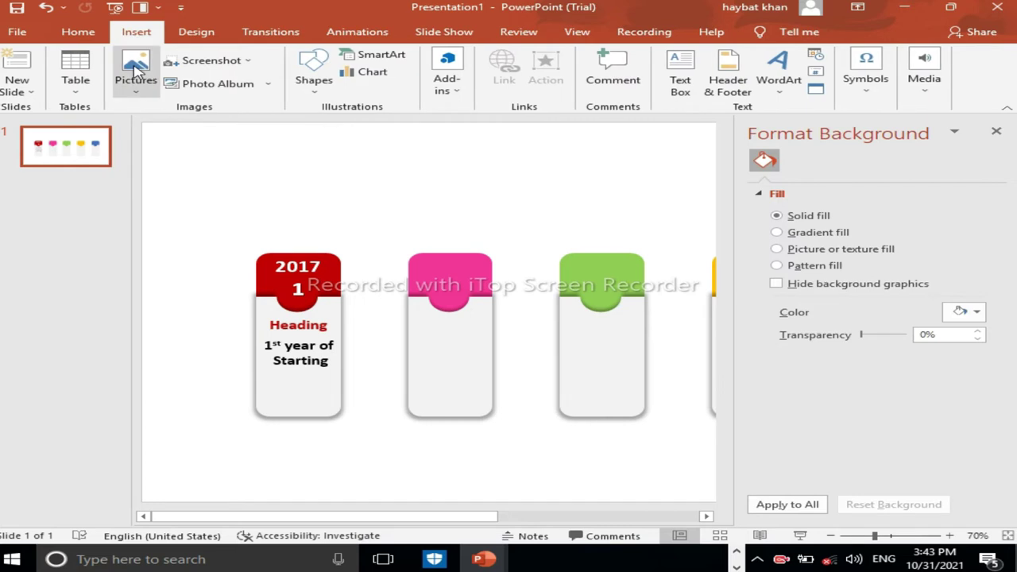
{"action": "left_click", "coordinate": [135, 76]}
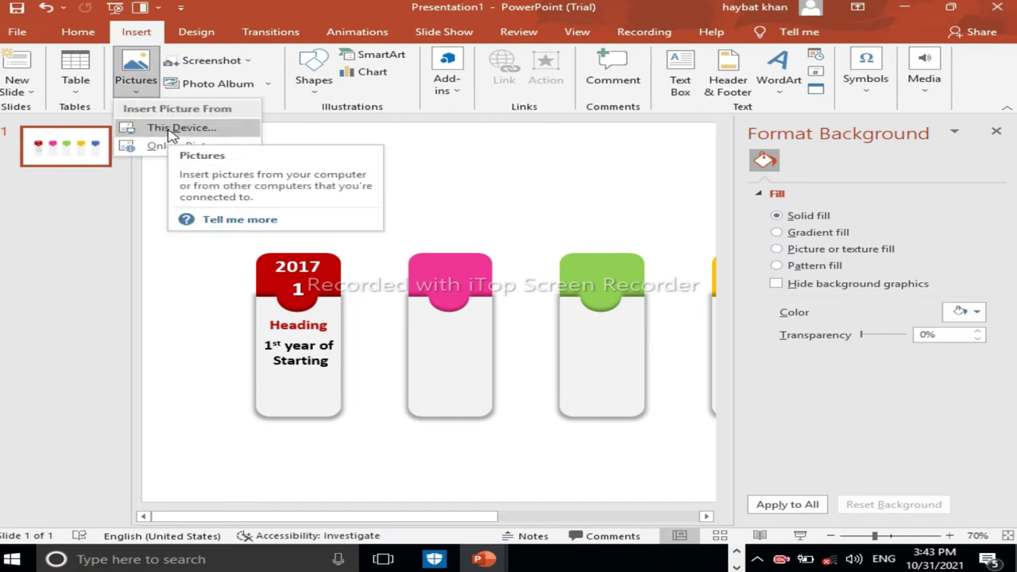
{"action": "left_click", "coordinate": [171, 129]}
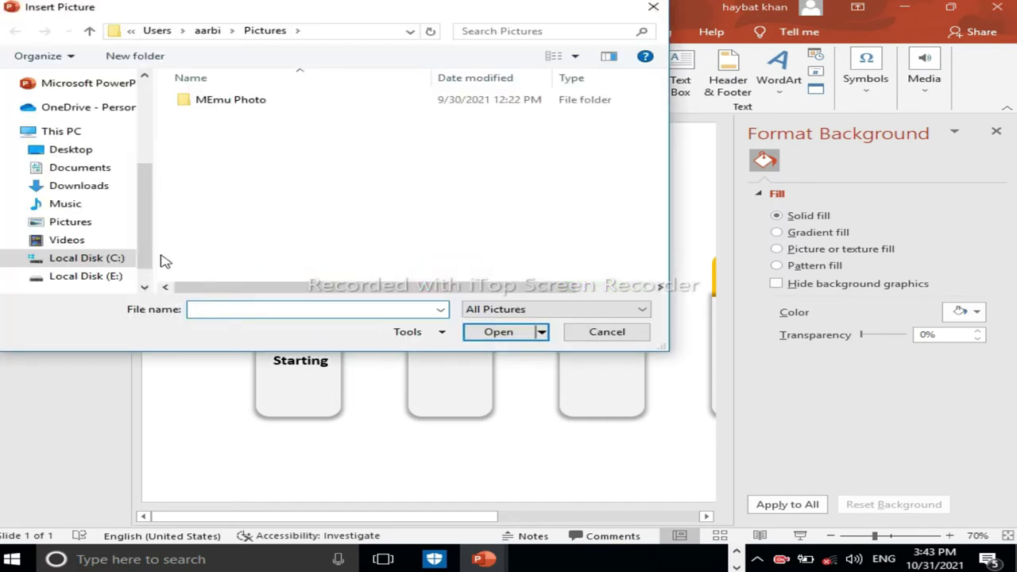
{"action": "left_click", "coordinate": [116, 280]}
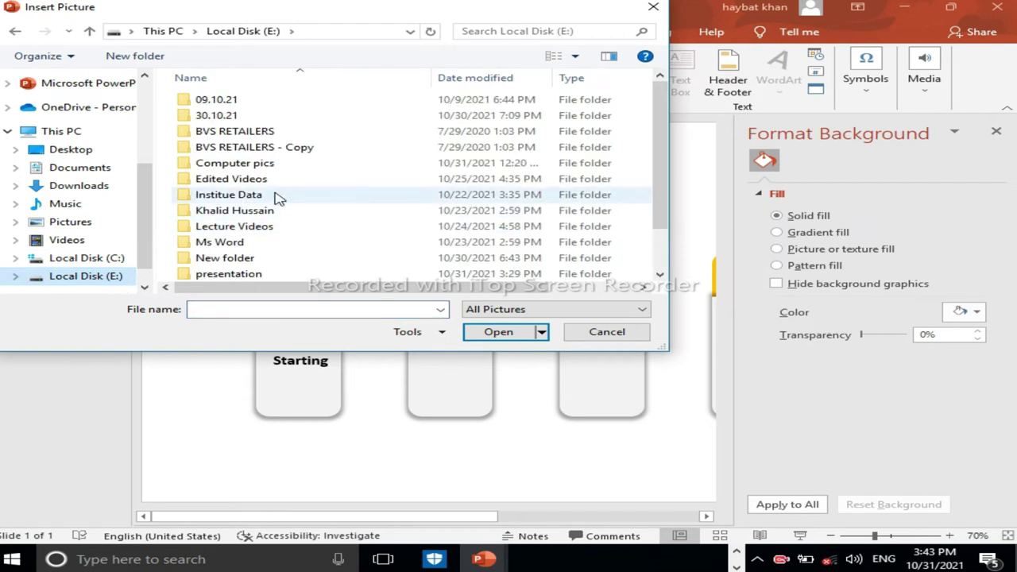
{"action": "double_click", "coordinate": [254, 274]}
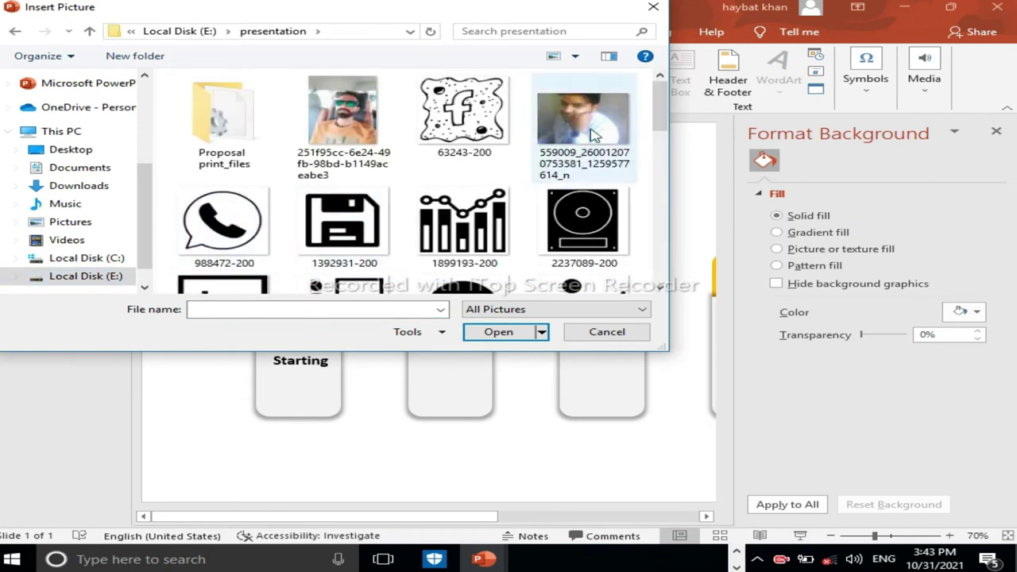
{"action": "left_click_drag", "start_coordinate": [660, 115], "coordinate": [665, 245]}
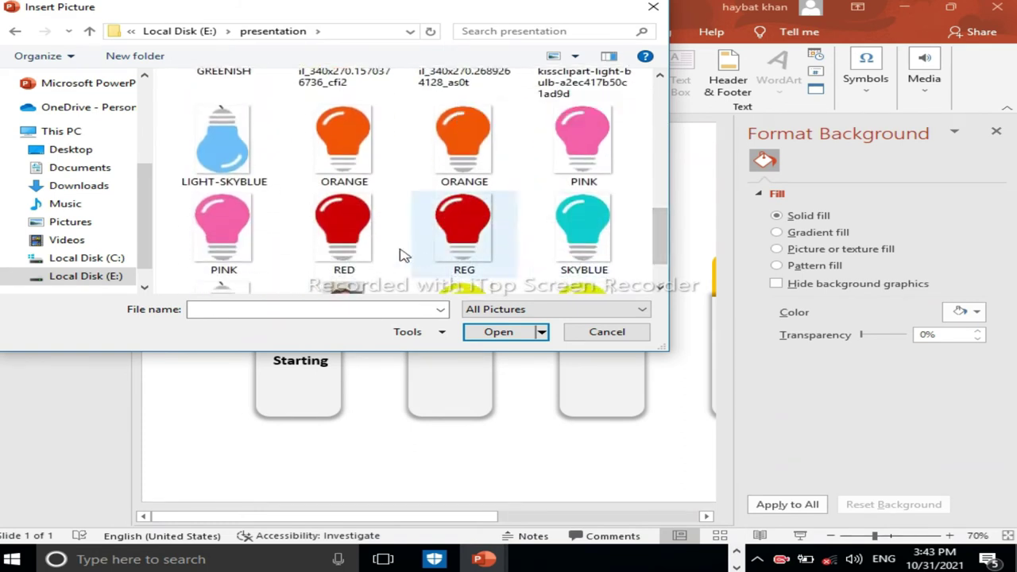
{"action": "mouse_move", "coordinate": [342, 226]}
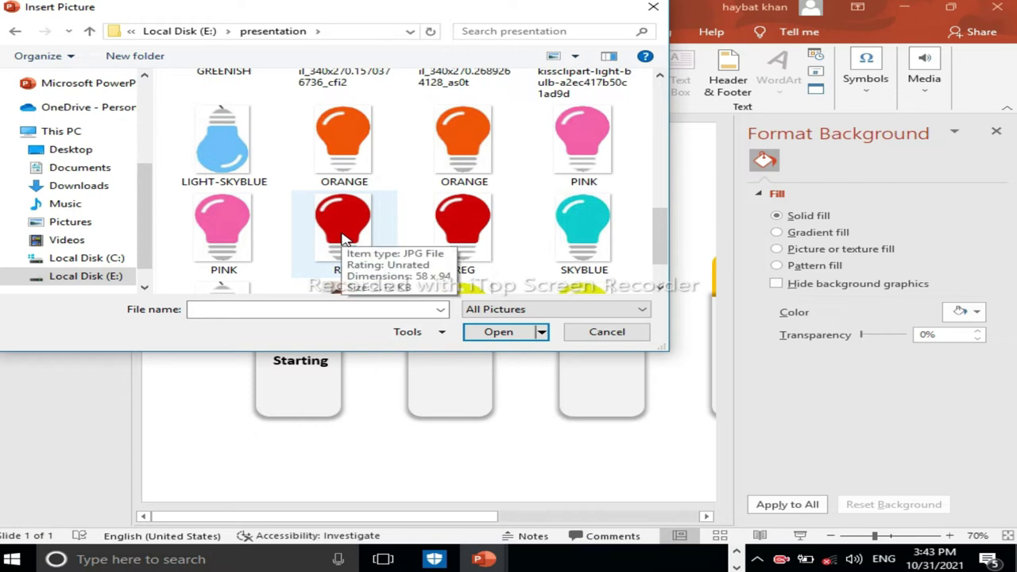
{"action": "left_click", "coordinate": [469, 226]}
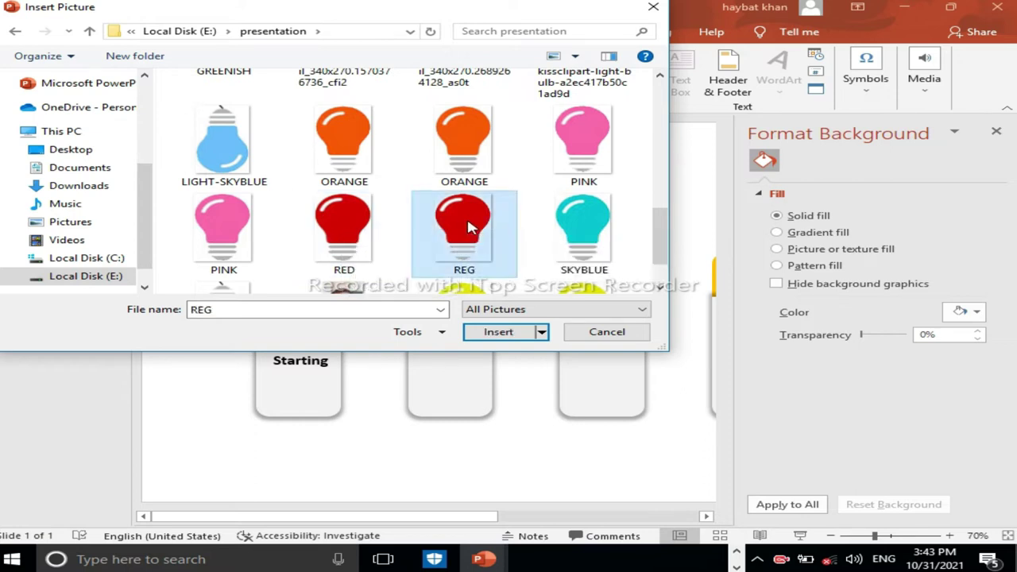
{"action": "left_click", "coordinate": [507, 337]}
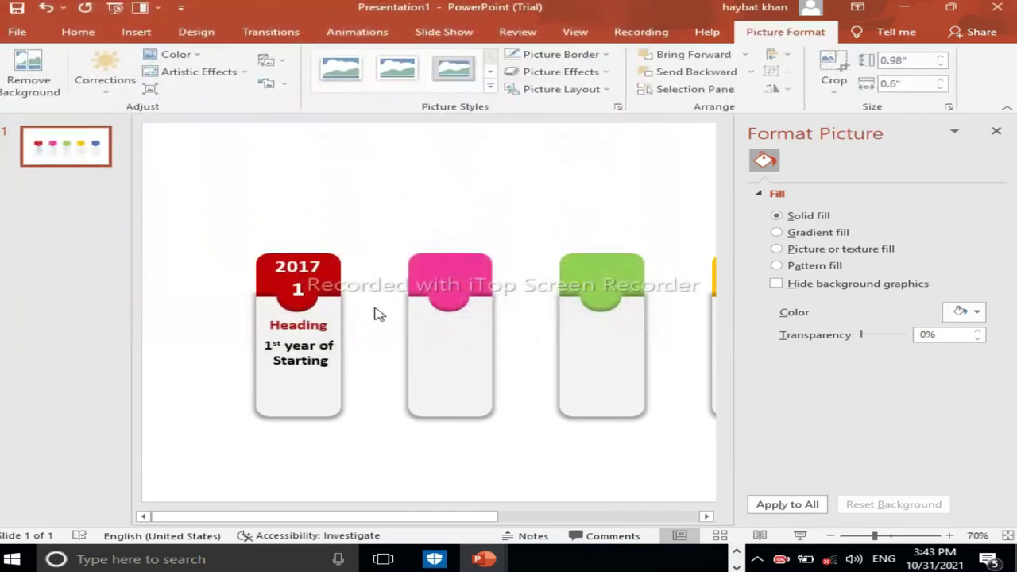
Place the red bulb, shrunk to 0.71" by 0.44", beneath the description on the red card.
{"action": "mouse_move", "coordinate": [595, 308]}
{"action": "left_mouse_down"}
{"action": "mouse_move", "coordinate": [289, 391]}
{"action": "mouse_move", "coordinate": [305, 380]}
{"action": "mouse_move", "coordinate": [285, 410]}
{"action": "mouse_move", "coordinate": [282, 443]}
{"action": "left_mouse_up"}
{"action": "left_click_drag", "start_coordinate": [295, 388], "coordinate": [298, 387]}
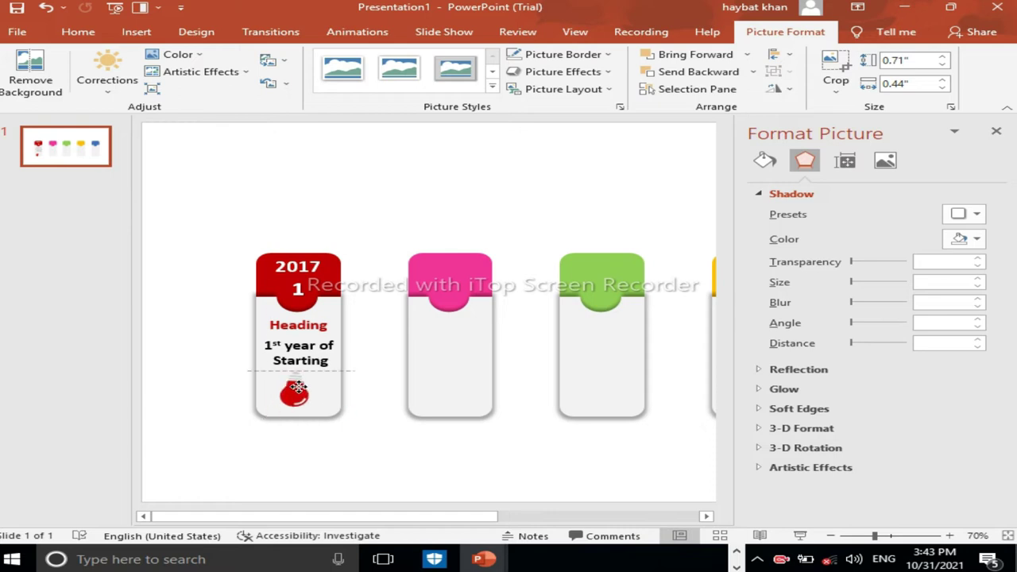
{"action": "left_click", "coordinate": [363, 382]}
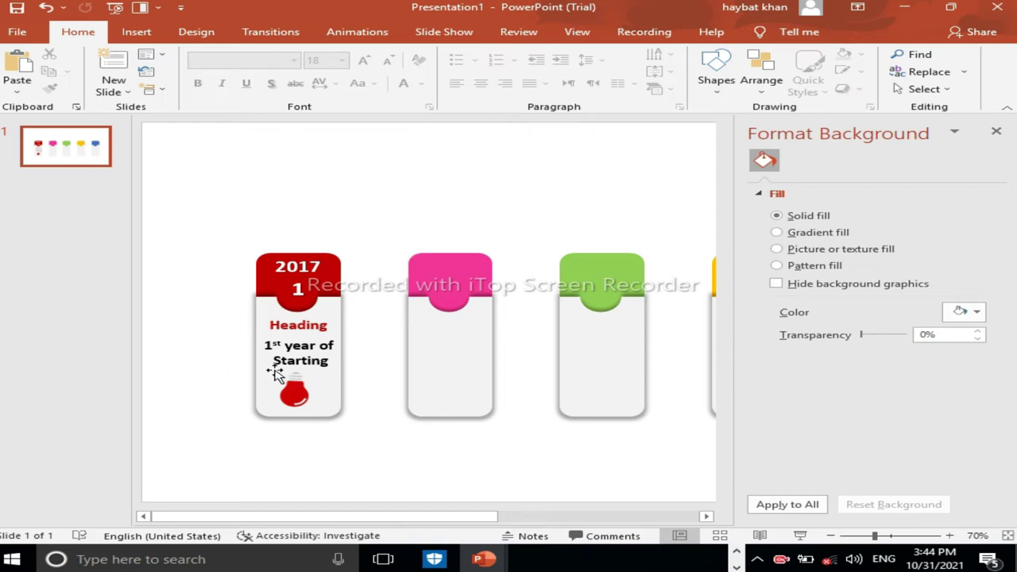
Copy the 2017 year and step number 1 from the red card onto the pink card.
{"action": "left_click", "coordinate": [284, 270]}
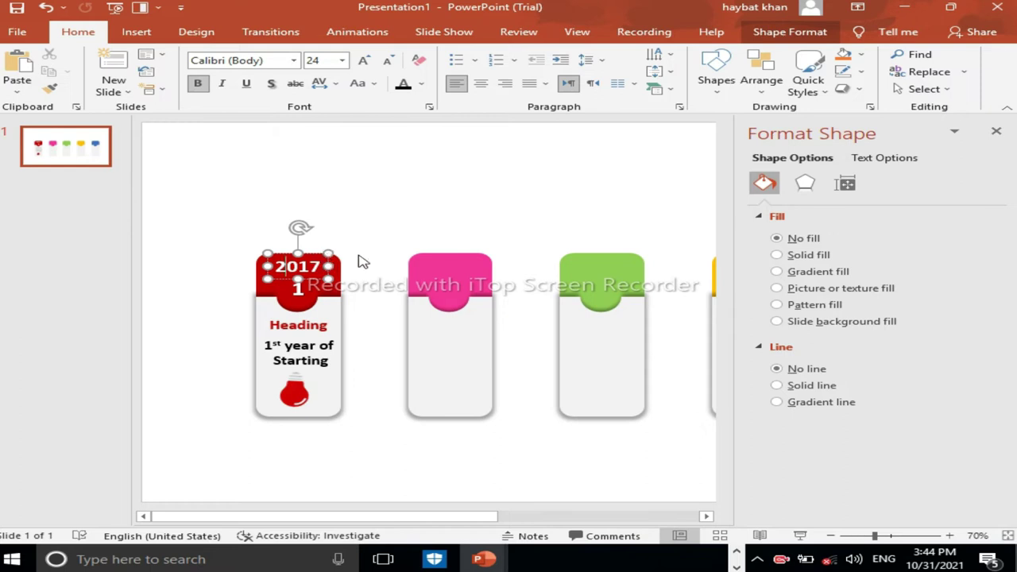
{"action": "left_click_drag", "start_coordinate": [322, 256], "coordinate": [474, 261]}
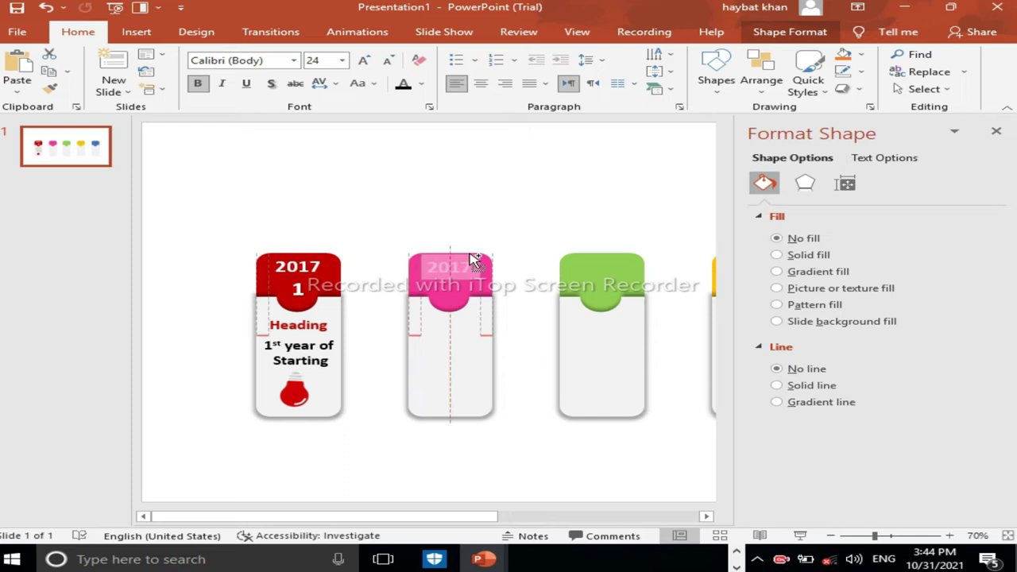
{"action": "left_click_drag", "start_coordinate": [473, 260], "coordinate": [473, 261]}
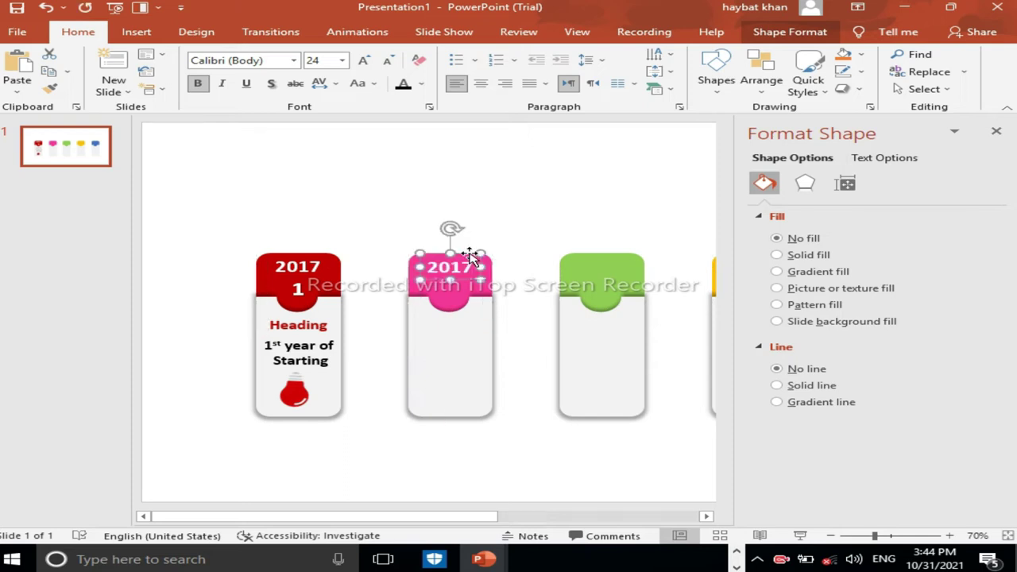
{"action": "left_click", "coordinate": [298, 290]}
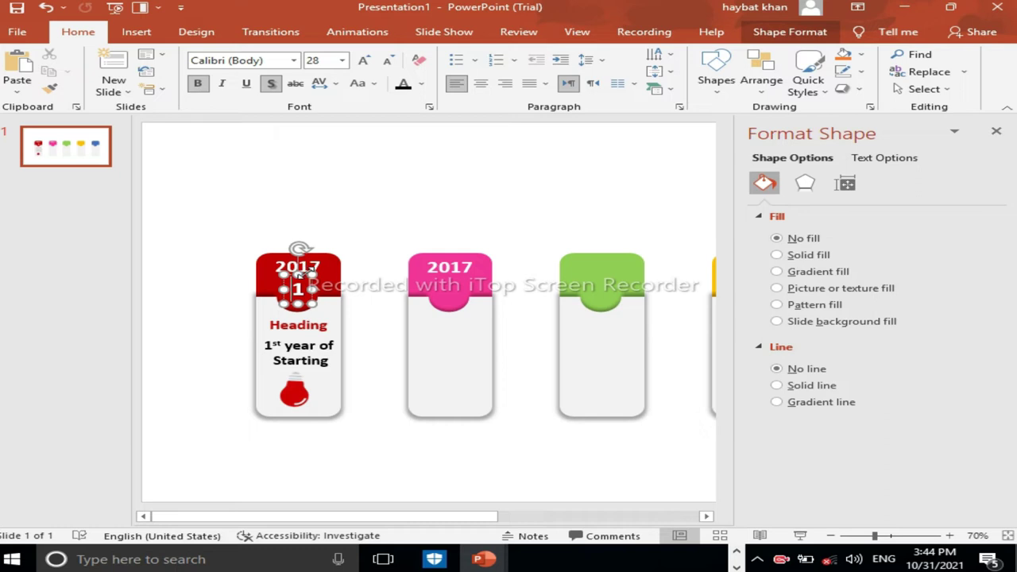
{"action": "left_click_drag", "start_coordinate": [312, 274], "coordinate": [334, 272]}
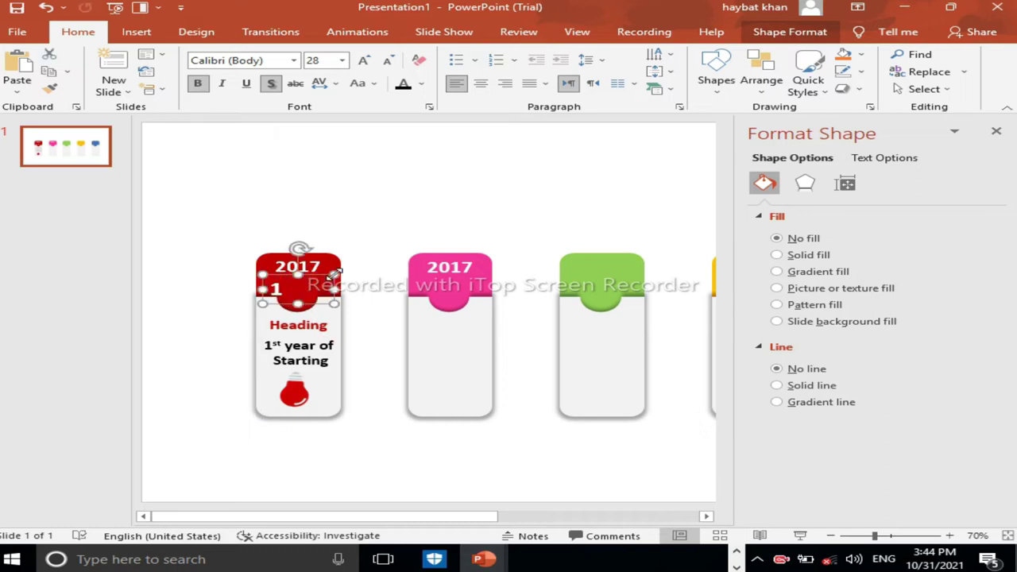
{"action": "key", "text": "ctrl+z"}
{"action": "left_click_drag", "start_coordinate": [315, 304], "coordinate": [466, 306]}
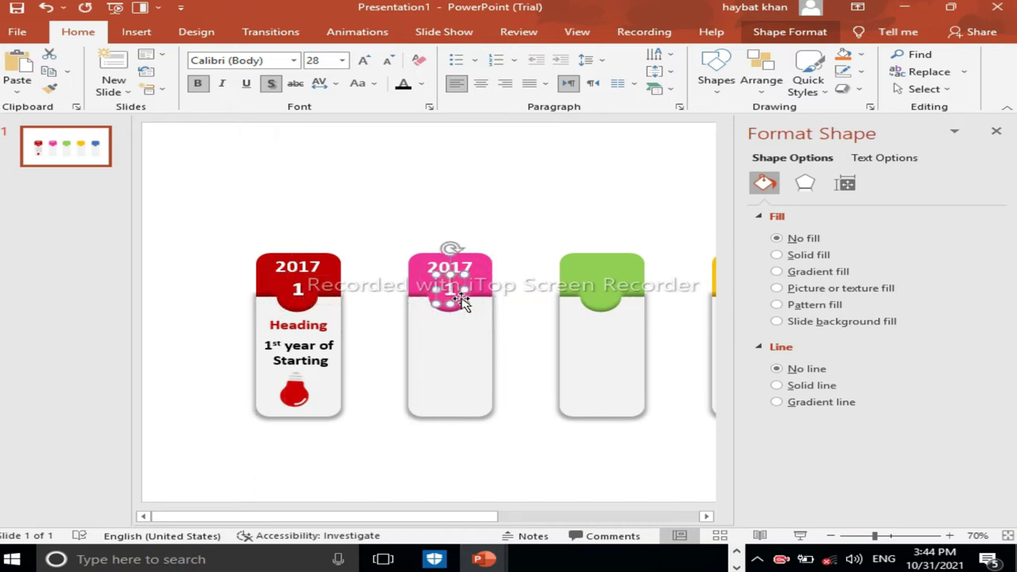
Copy the Heading and '1st year of Starting' description onto the pink card.
{"action": "left_click", "coordinate": [300, 325]}
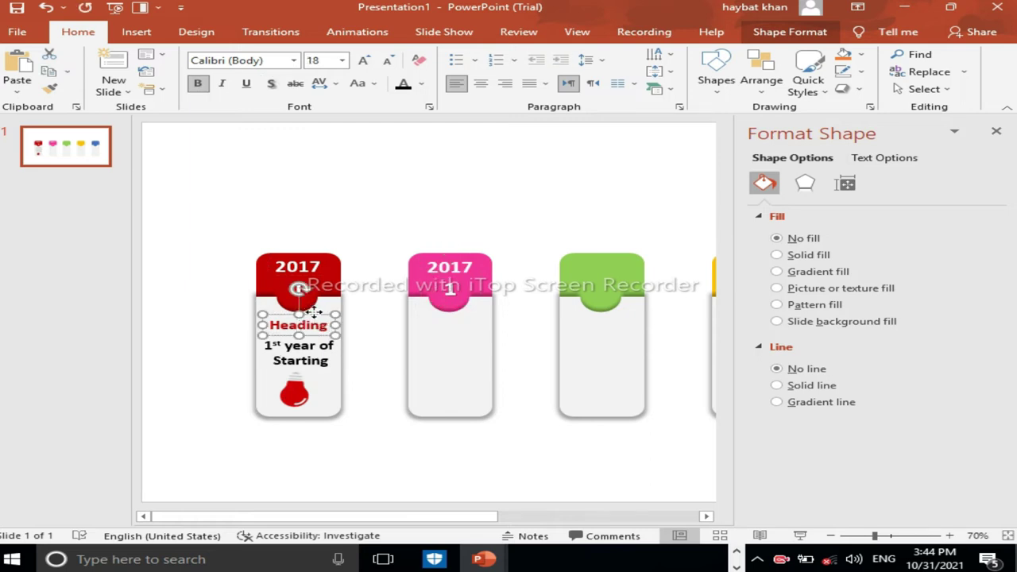
{"action": "left_click_drag", "start_coordinate": [315, 316], "coordinate": [451, 318]}
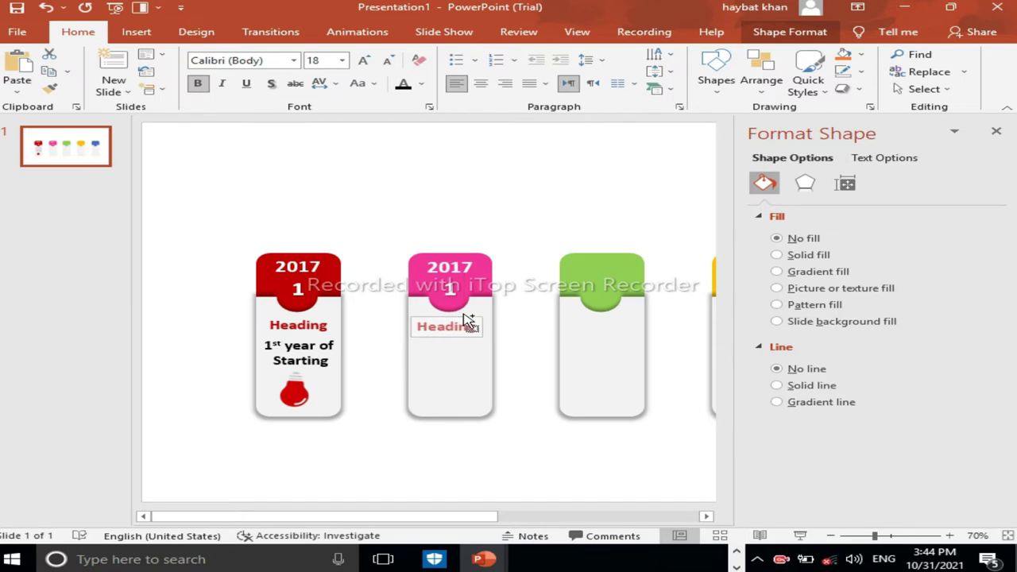
{"action": "left_click_drag", "start_coordinate": [451, 318], "coordinate": [468, 315]}
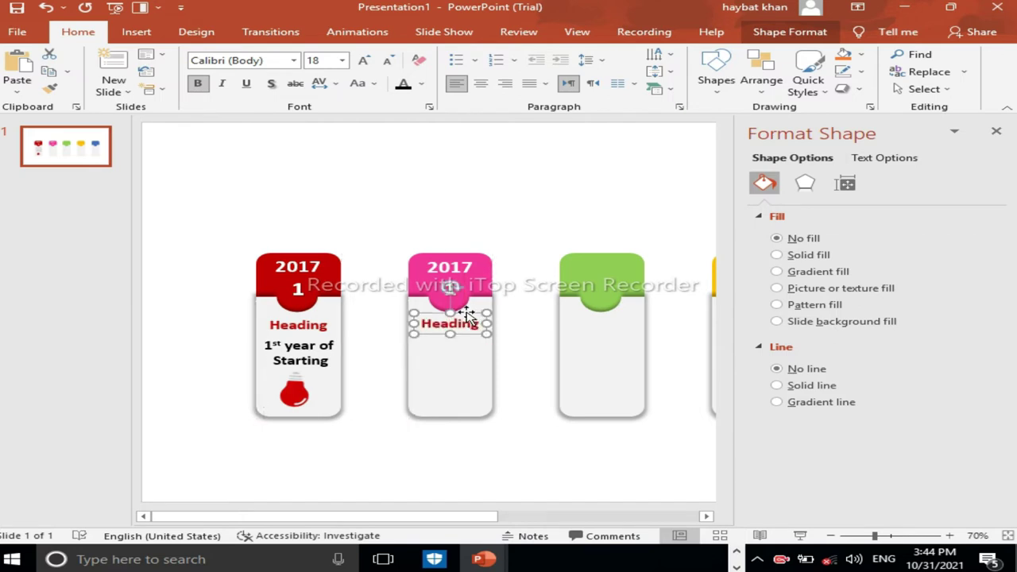
{"action": "left_click", "coordinate": [299, 352]}
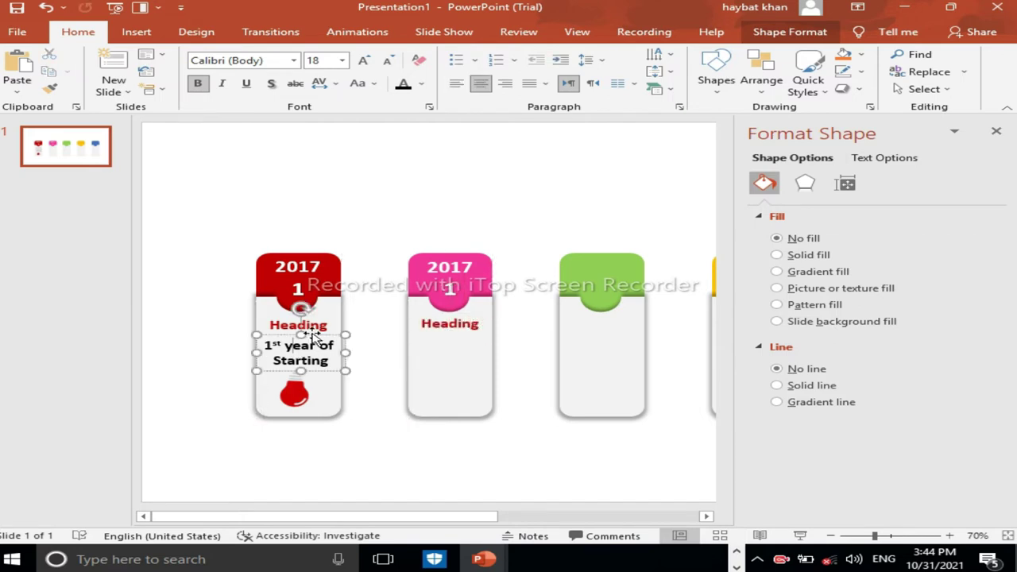
{"action": "left_click_drag", "start_coordinate": [315, 338], "coordinate": [472, 339]}
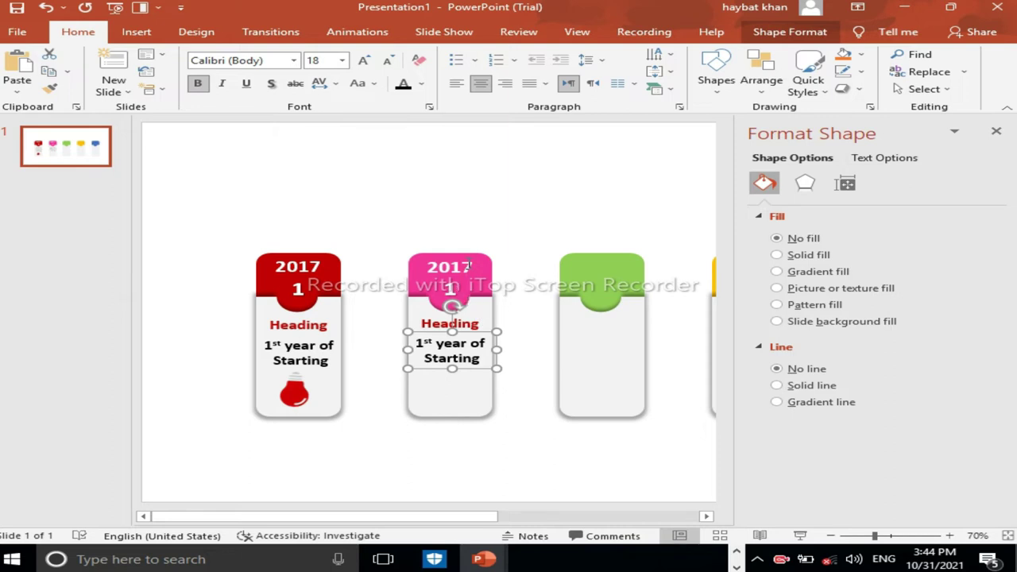
{"action": "left_click", "coordinate": [469, 266]}
Change the pink card's year to 2018 and colour its Heading pink.
{"action": "key", "text": "BackSpace"}
{"action": "type", "text": "8"}
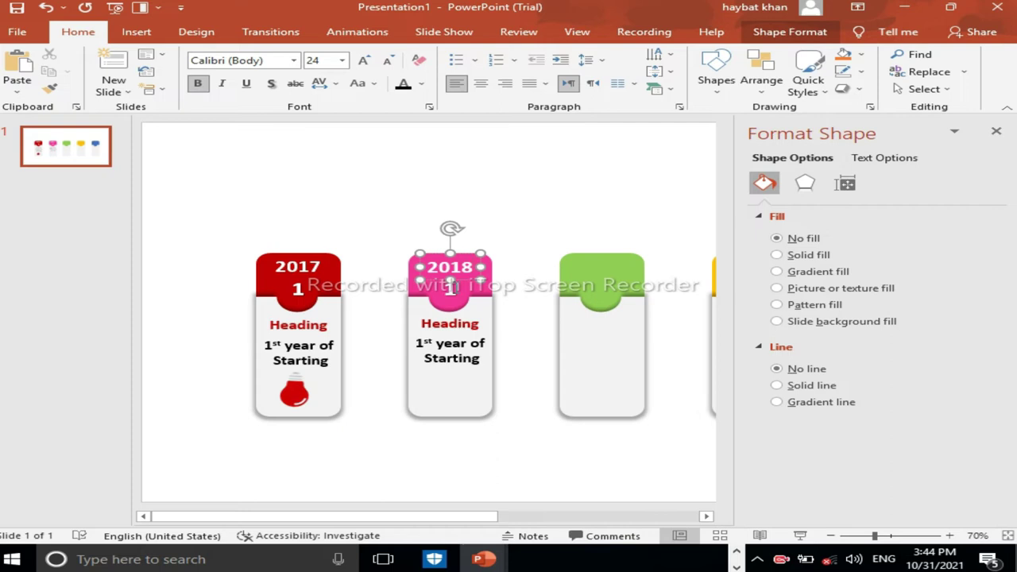
{"action": "left_click", "coordinate": [450, 288]}
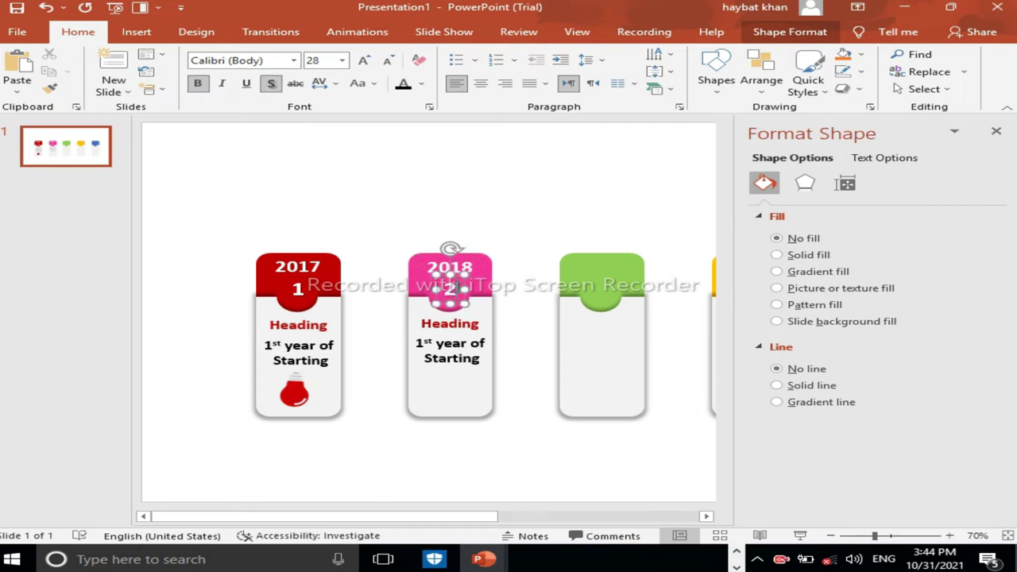
{"action": "left_click", "coordinate": [465, 344]}
{"action": "left_click", "coordinate": [477, 324]}
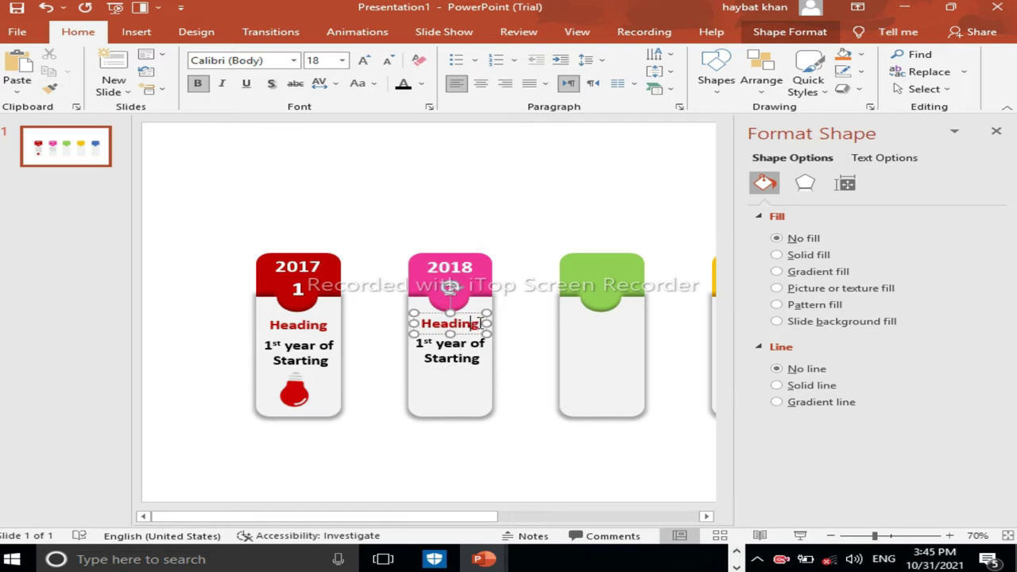
{"action": "left_click_drag", "start_coordinate": [480, 324], "coordinate": [419, 324]}
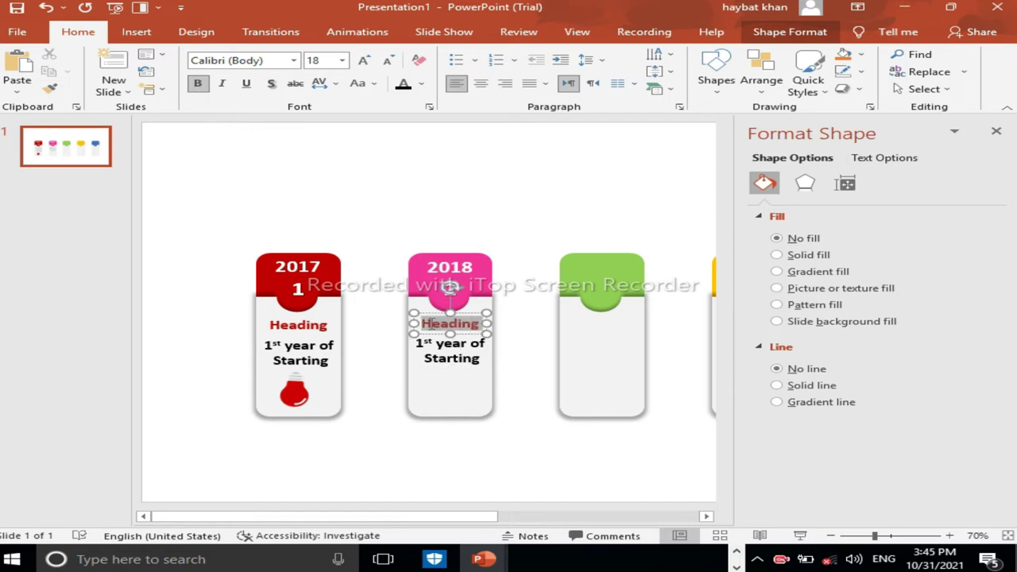
{"action": "left_click", "coordinate": [422, 90]}
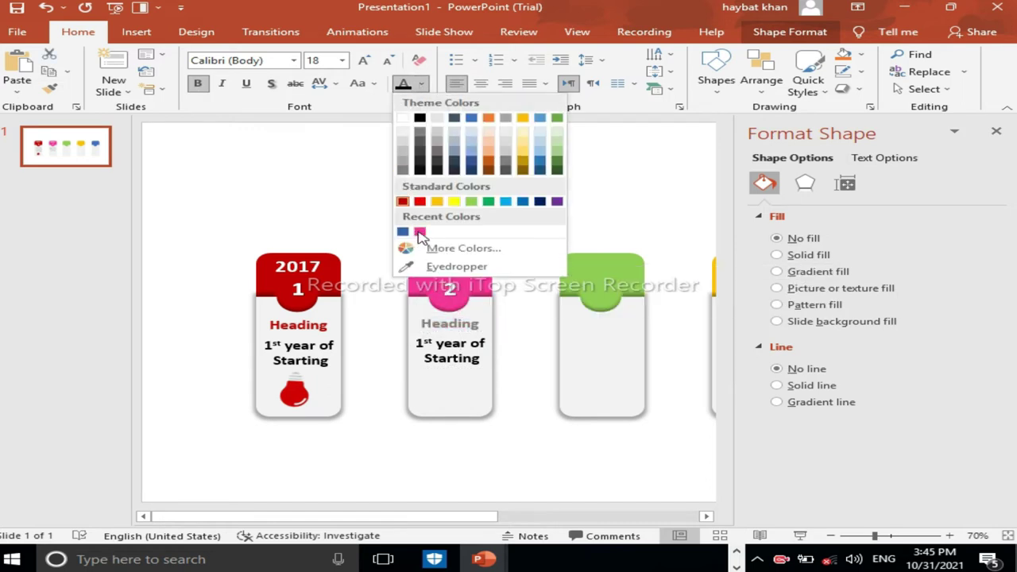
{"action": "left_click", "coordinate": [421, 232]}
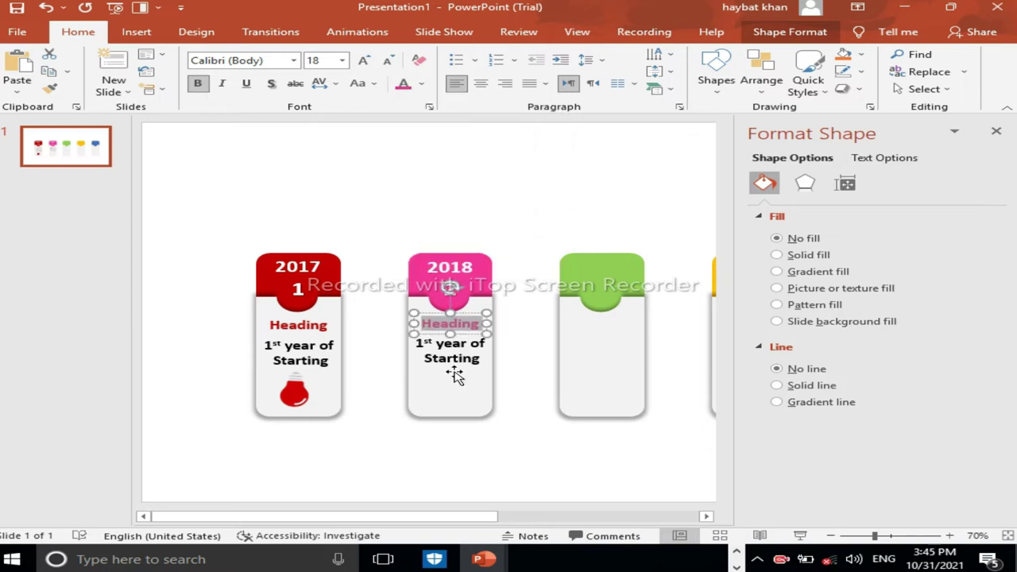
Change the pink card's description to '2nd year of Growing'.
{"action": "left_click", "coordinate": [424, 344]}
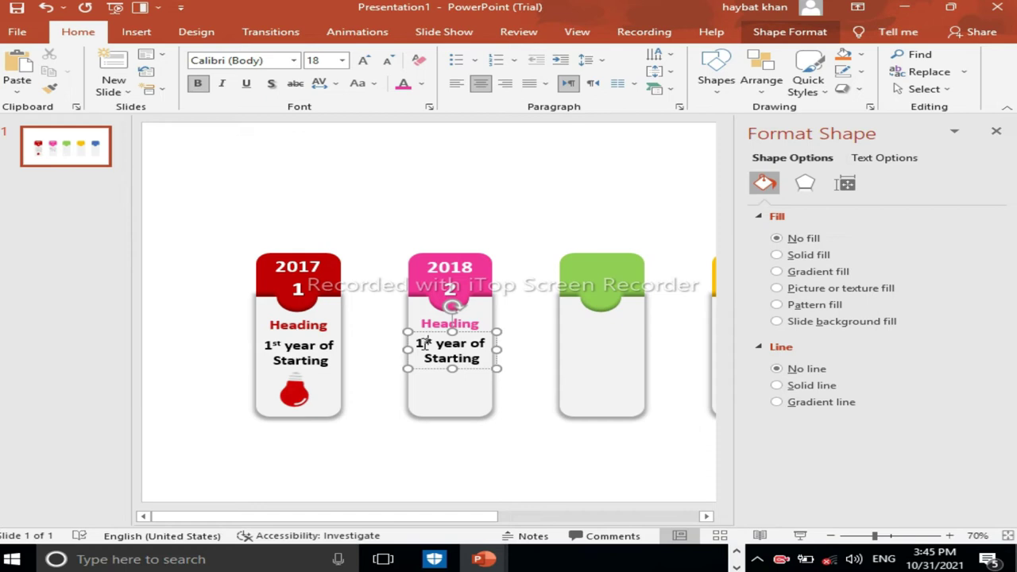
{"action": "key", "text": "BackSpace"}
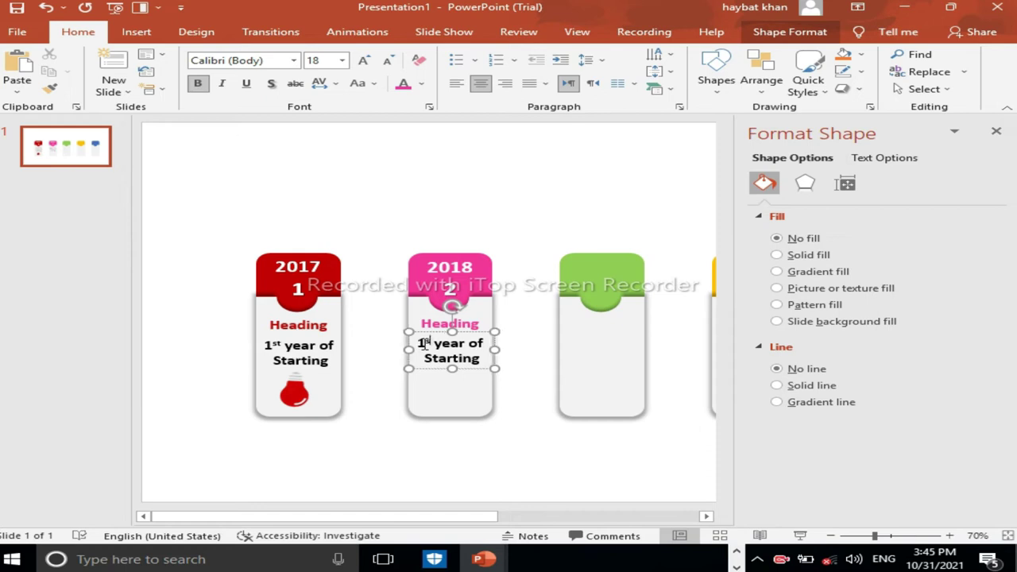
{"action": "key", "text": "BackSpace"}
{"action": "key", "text": "BackSpace"}
{"action": "type", "text": "2"}
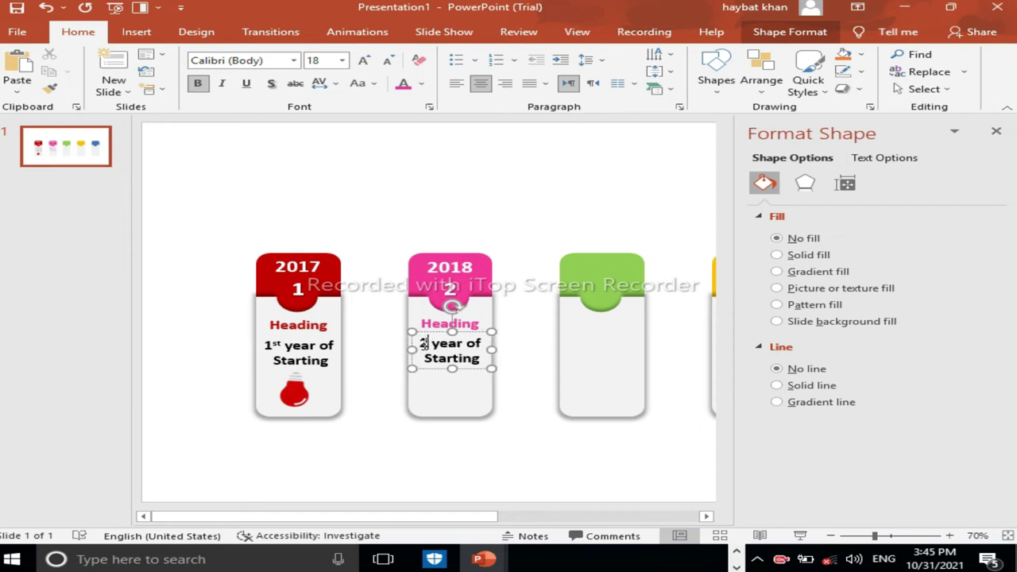
{"action": "type", "text": "nd"}
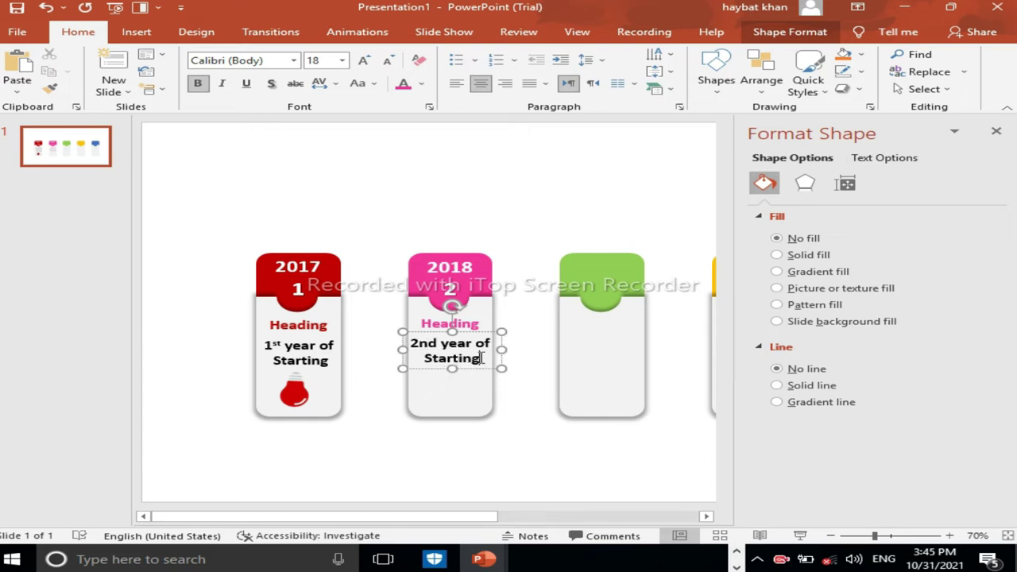
{"action": "key", "text": "BackSpace"}
{"action": "key", "text": "BackSpace"}
{"action": "key", "text": "BackSpace"}
{"action": "key", "text": "BackSpace"}
{"action": "key", "text": "BackSpace"}
{"action": "key", "text": "BackSpace"}
{"action": "type", "text": "Growing"}
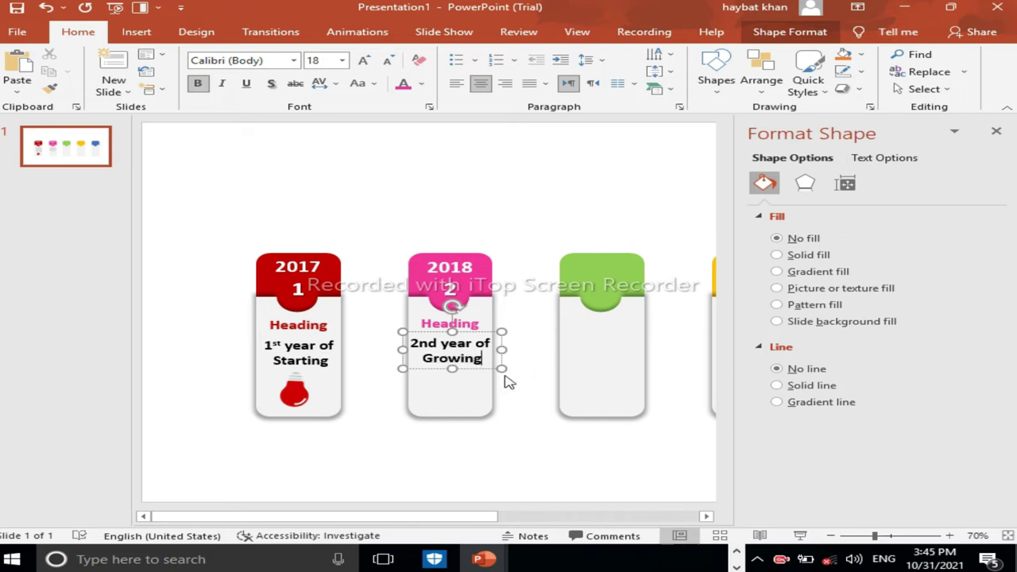
{"action": "left_click", "coordinate": [438, 400]}
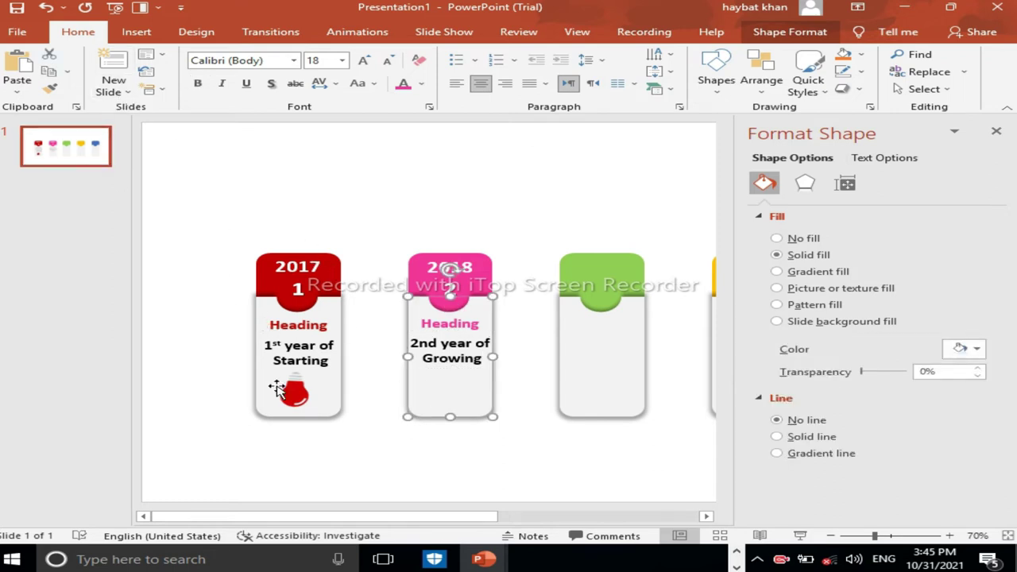
Insert the PINK bulb picture from this computer onto the slide.
{"action": "left_click", "coordinate": [144, 38]}
{"action": "left_click", "coordinate": [139, 79]}
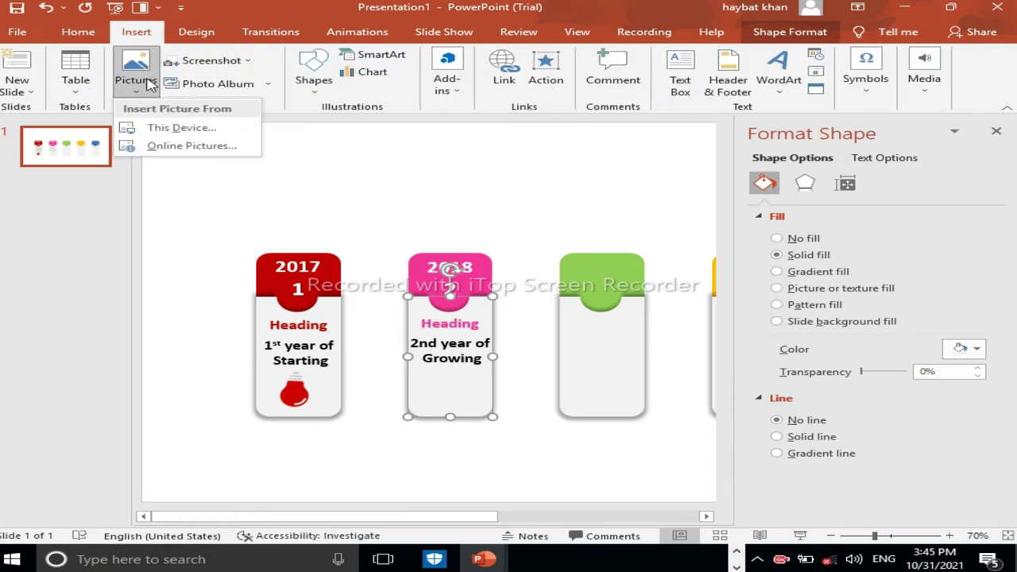
{"action": "left_click", "coordinate": [188, 129]}
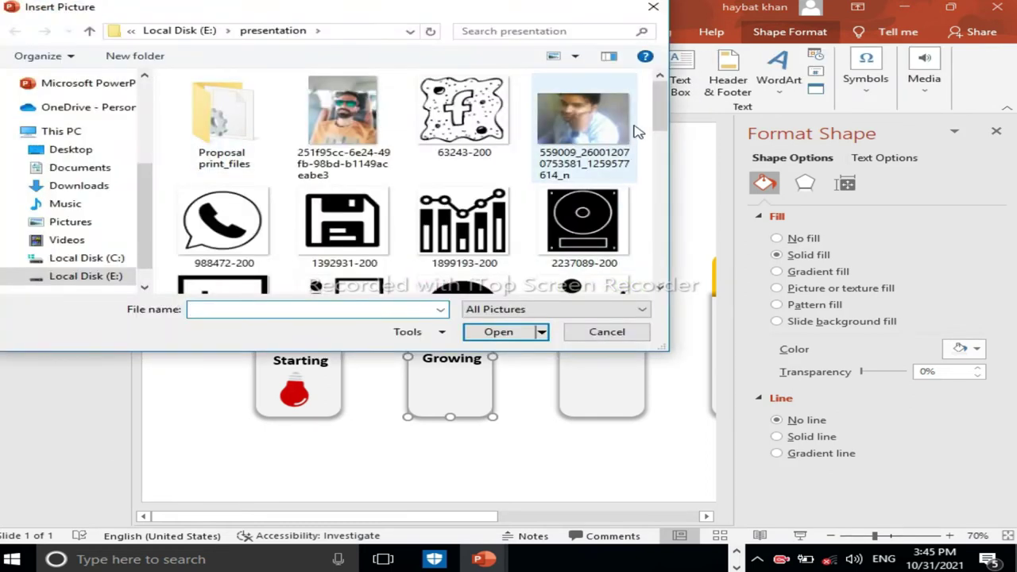
{"action": "left_click_drag", "start_coordinate": [661, 108], "coordinate": [673, 221]}
{"action": "scroll", "coordinate": [578, 167], "scroll_direction": "down", "scroll_amount": 2}
{"action": "scroll", "coordinate": [578, 167], "scroll_direction": "down", "scroll_amount": 1}
{"action": "scroll", "coordinate": [578, 164], "scroll_direction": "down", "scroll_amount": 1}
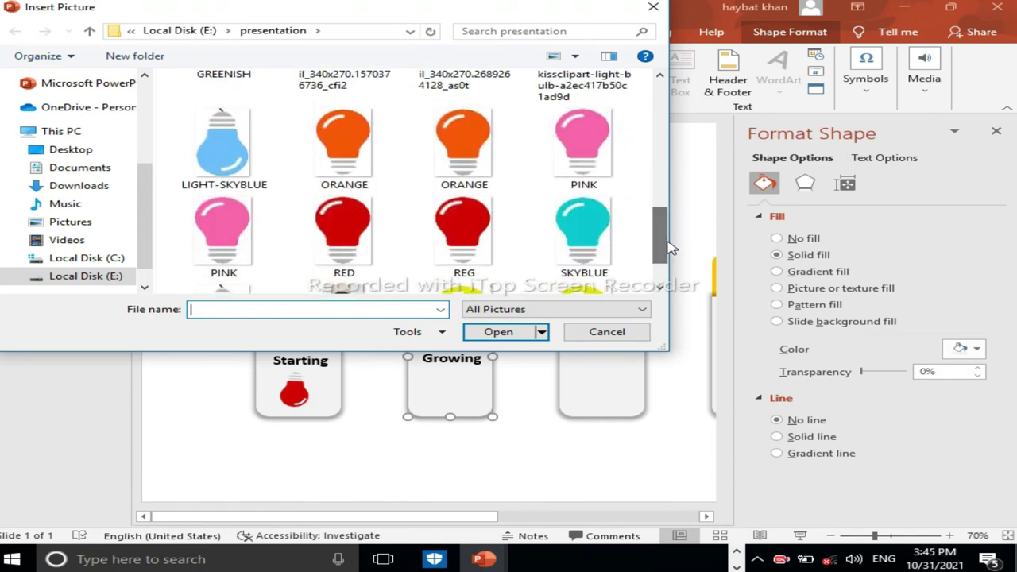
{"action": "left_click", "coordinate": [578, 165]}
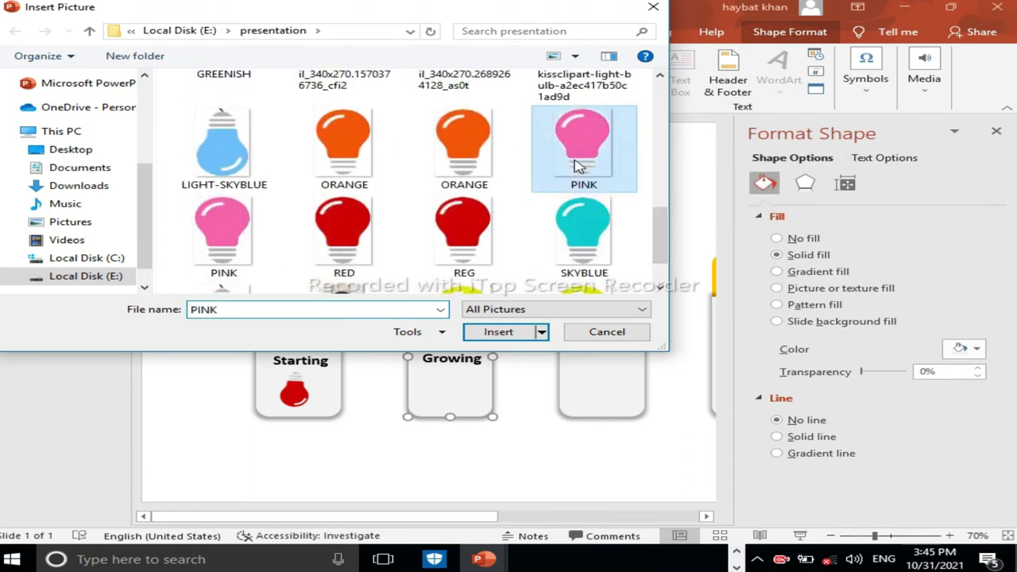
{"action": "left_click", "coordinate": [499, 332]}
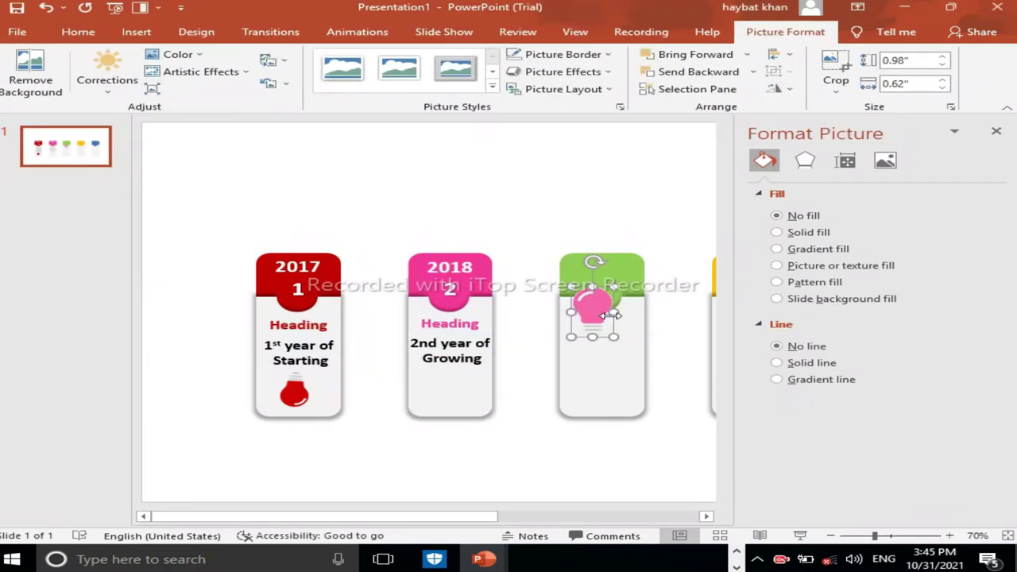
Move the pink bulb to the bottom of the 2018 card and shrink it to 0.76" by 0.48".
{"action": "left_click_drag", "start_coordinate": [594, 305], "coordinate": [454, 386]}
{"action": "mouse_move", "coordinate": [452, 339]}
{"action": "left_mouse_down"}
{"action": "mouse_move", "coordinate": [452, 403]}
{"action": "mouse_move", "coordinate": [471, 369]}
{"action": "mouse_move", "coordinate": [451, 388]}
{"action": "left_mouse_up"}
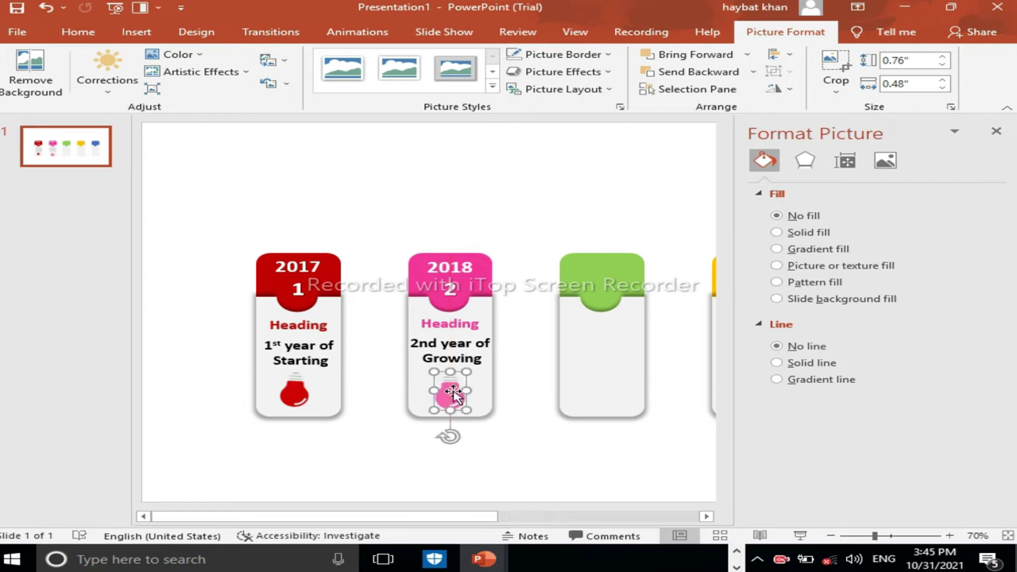
{"action": "mouse_move", "coordinate": [445, 517]}
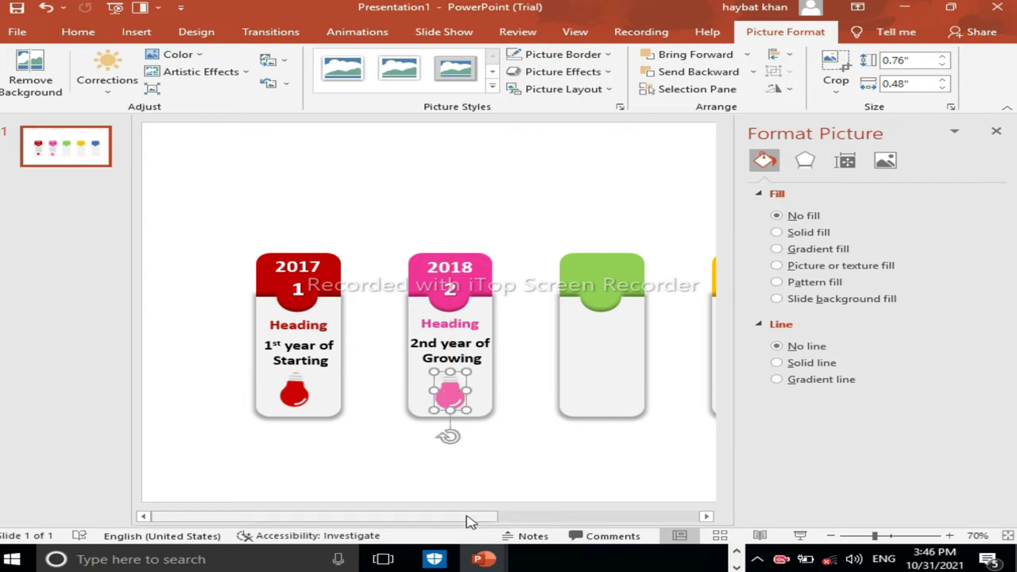
{"action": "left_click_drag", "start_coordinate": [501, 518], "coordinate": [526, 526]}
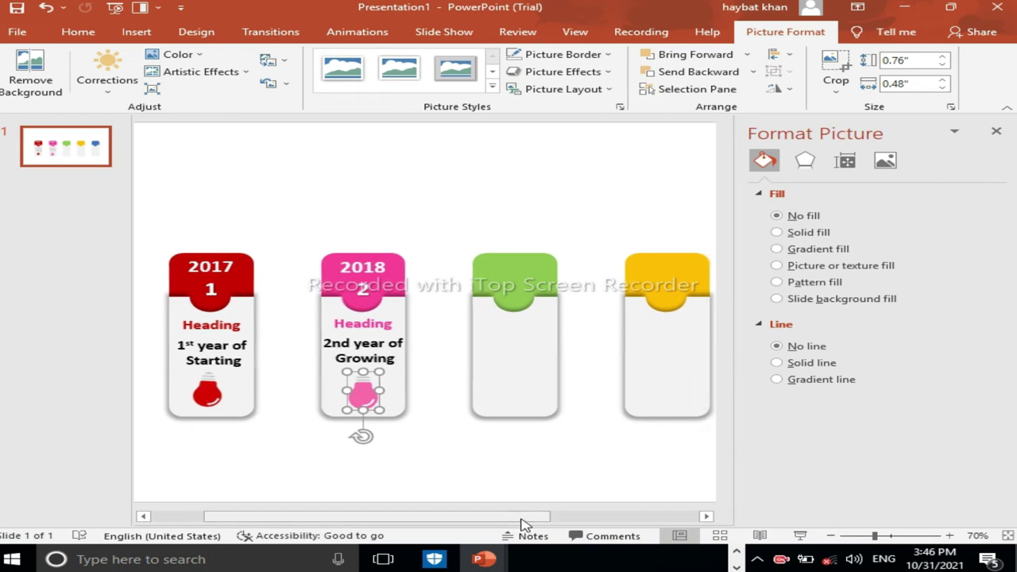
Duplicate the 2018, 2, Heading and '2nd year of Growing' text boxes onto the green card.
{"action": "left_click", "coordinate": [368, 268]}
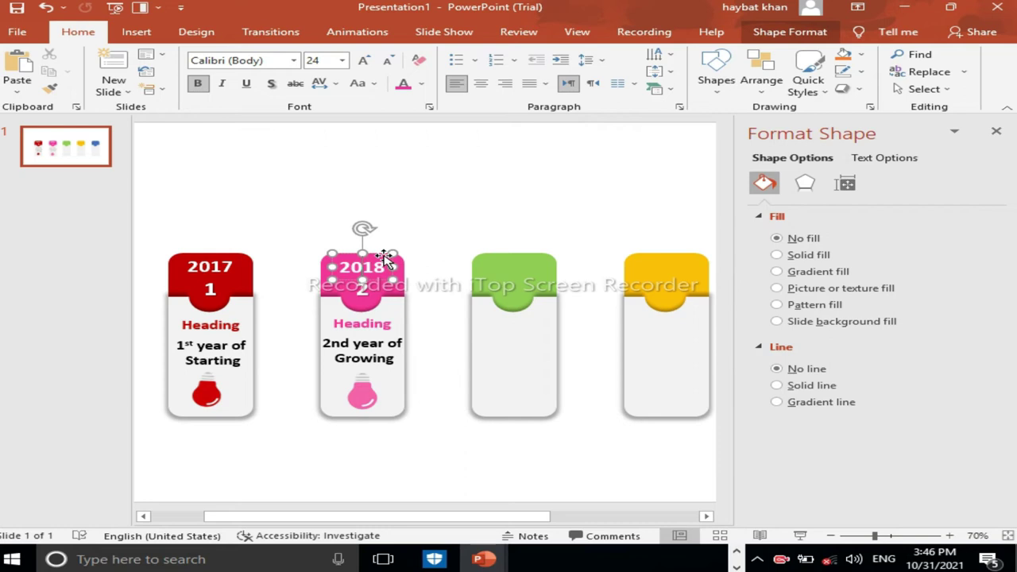
{"action": "left_click_drag", "start_coordinate": [384, 259], "coordinate": [537, 263]}
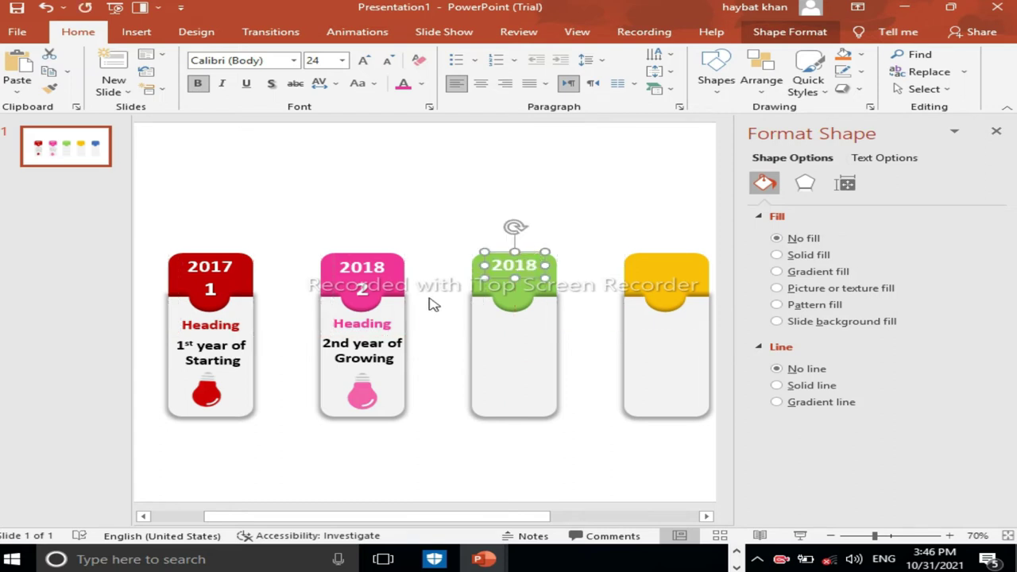
{"action": "left_click", "coordinate": [362, 291]}
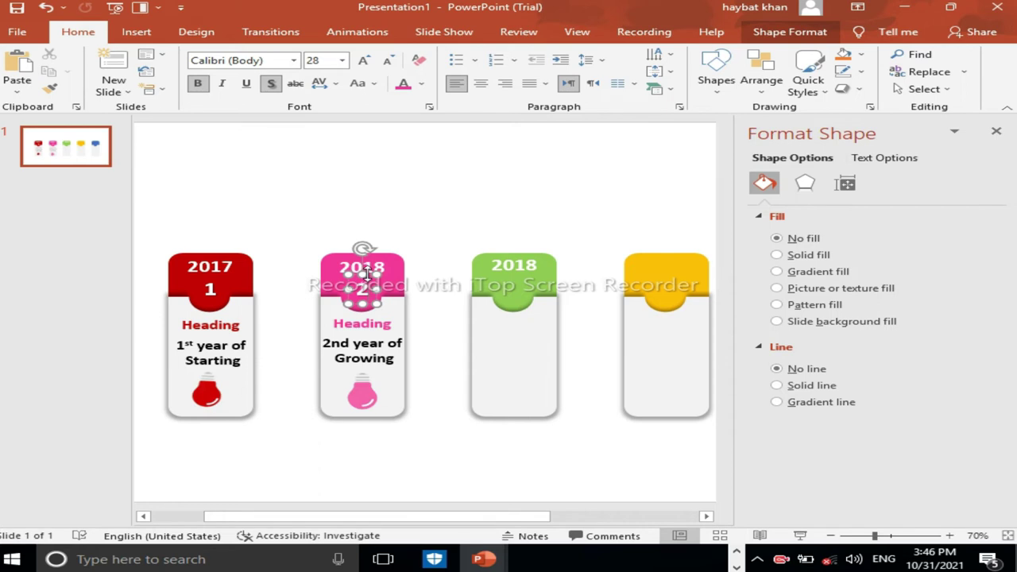
{"action": "left_click_drag", "start_coordinate": [366, 273], "coordinate": [522, 279]}
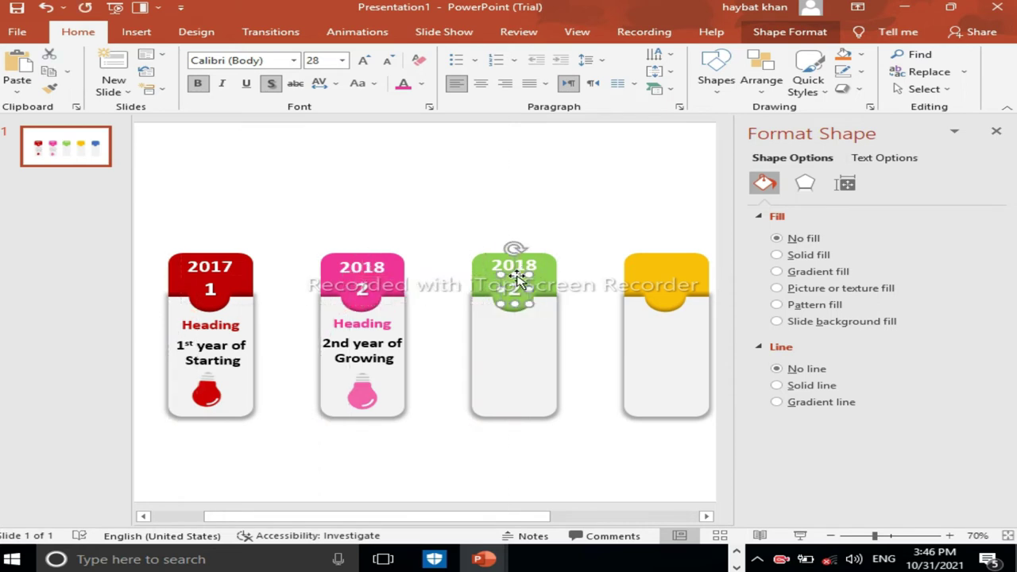
{"action": "left_click", "coordinate": [369, 326]}
{"action": "left_click_drag", "start_coordinate": [387, 314], "coordinate": [533, 312]}
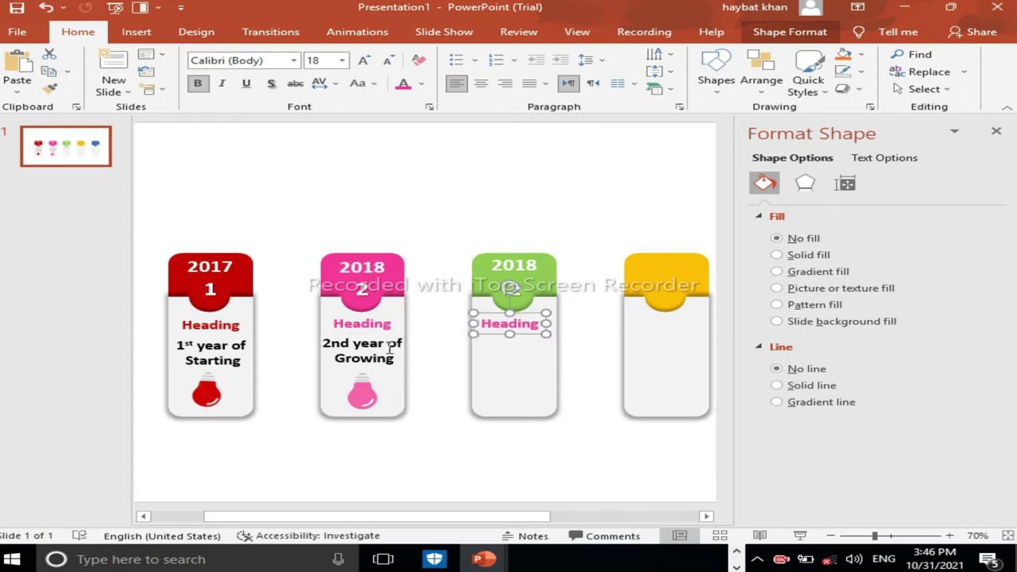
{"action": "left_click", "coordinate": [389, 350]}
{"action": "left_click_drag", "start_coordinate": [388, 335], "coordinate": [545, 343]}
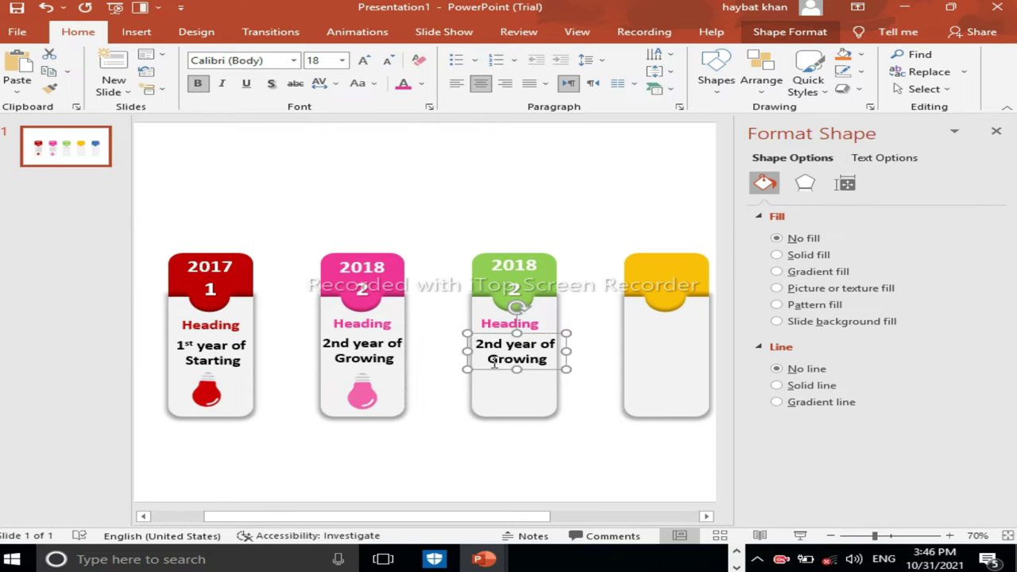
Change the green card's year to 2019 and make its Heading light green.
{"action": "left_click", "coordinate": [532, 264]}
{"action": "key", "text": "BackSpace"}
{"action": "type", "text": "9"}
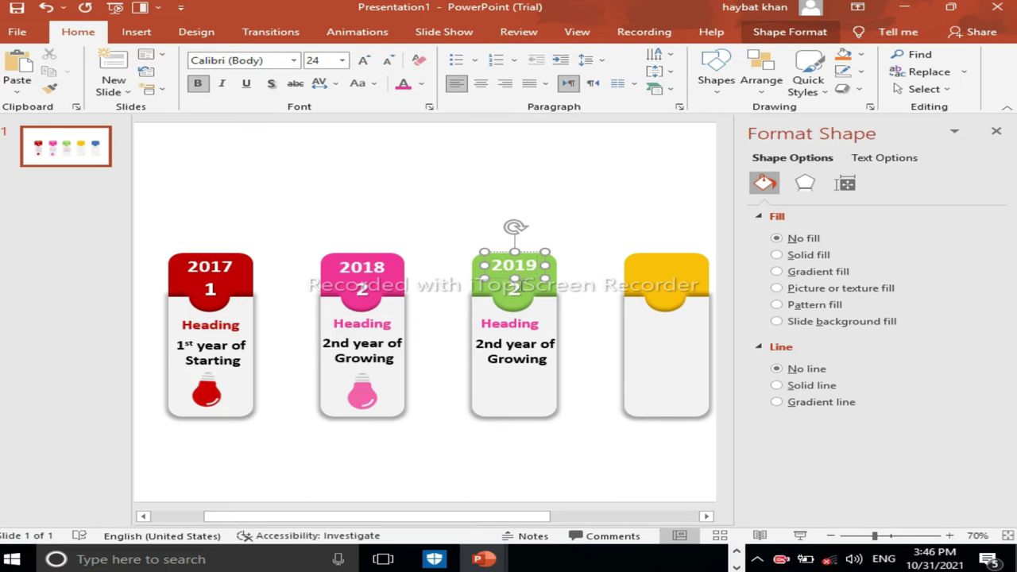
{"action": "left_click", "coordinate": [516, 288]}
{"action": "type", "text": "3"}
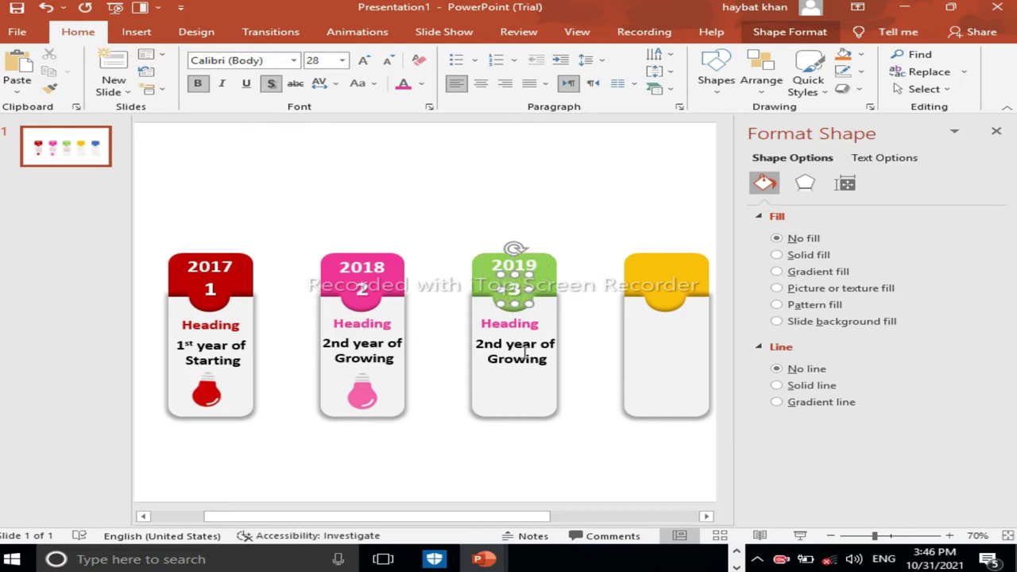
{"action": "left_click", "coordinate": [525, 321]}
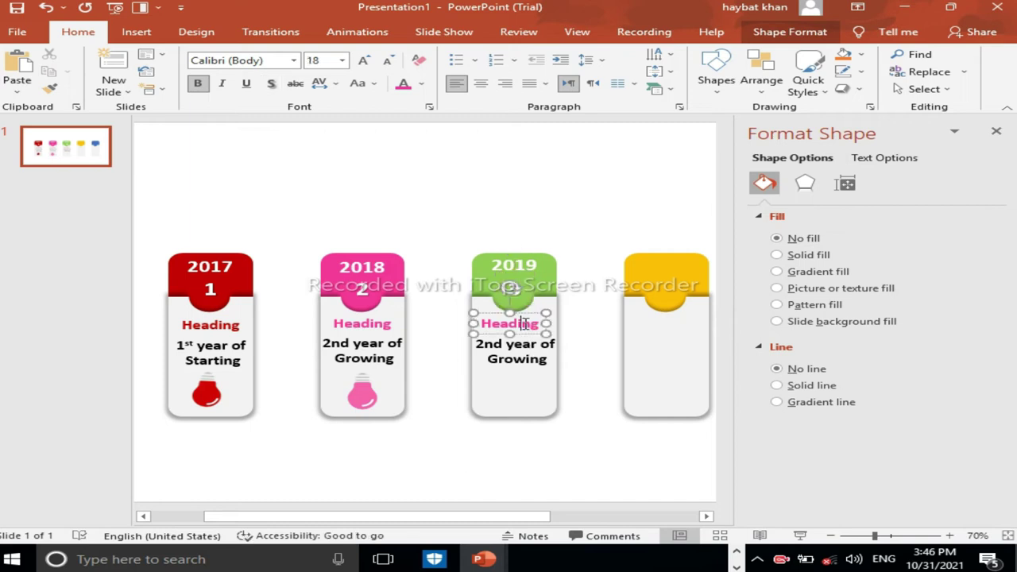
{"action": "left_click", "coordinate": [422, 84]}
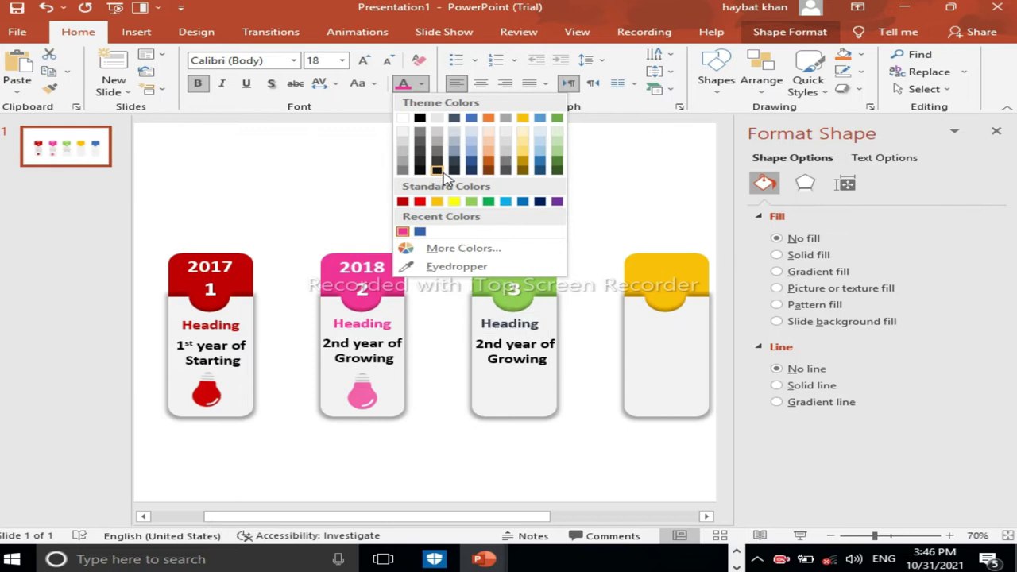
{"action": "left_click", "coordinate": [471, 202]}
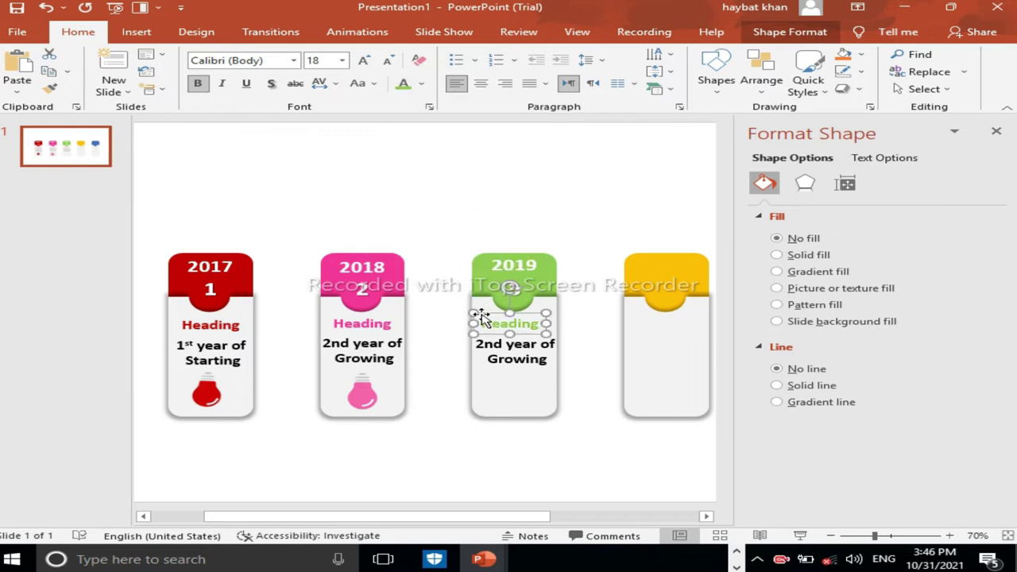
Change the green card's description to '3rd year of Growing'.
{"action": "left_click", "coordinate": [518, 358]}
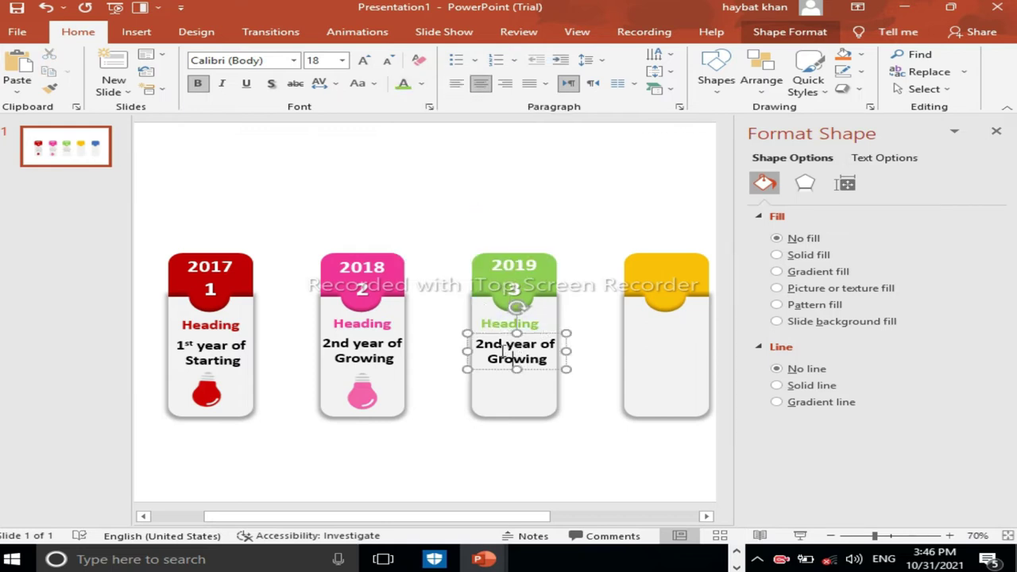
{"action": "left_click", "coordinate": [502, 343]}
{"action": "key", "text": "BackSpace"}
{"action": "key", "text": "BackSpace"}
{"action": "key", "text": "BackSpace"}
{"action": "type", "text": "3rd"}
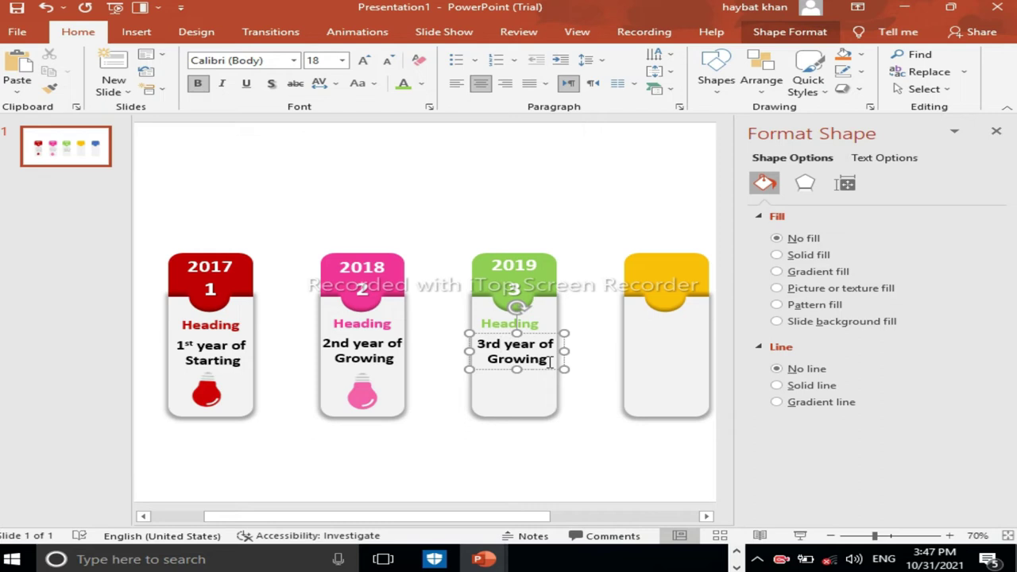
{"action": "left_click", "coordinate": [529, 386]}
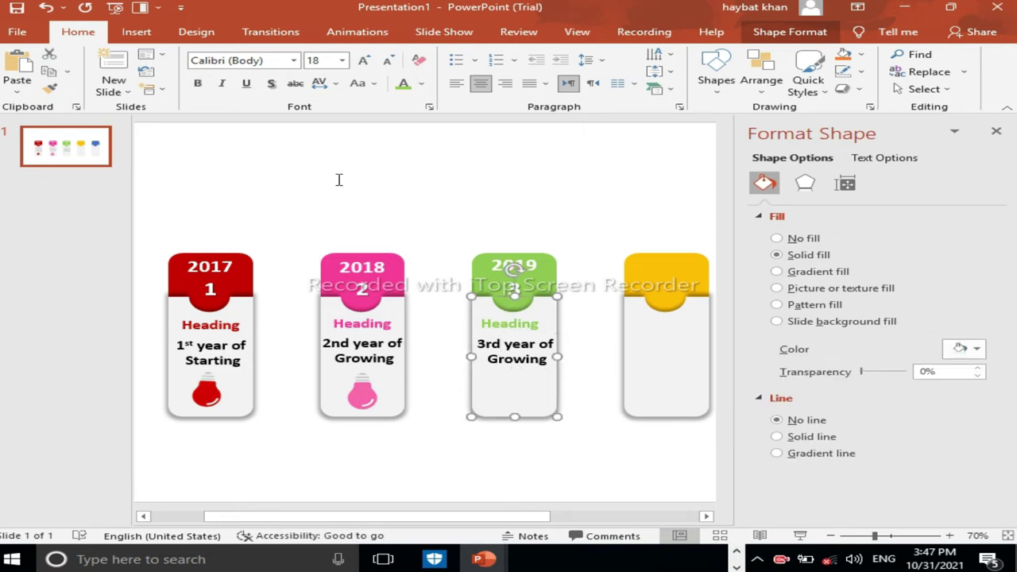
Insert the SKYBLUE bulb picture from this computer, then undo that insertion.
{"action": "left_click", "coordinate": [137, 31]}
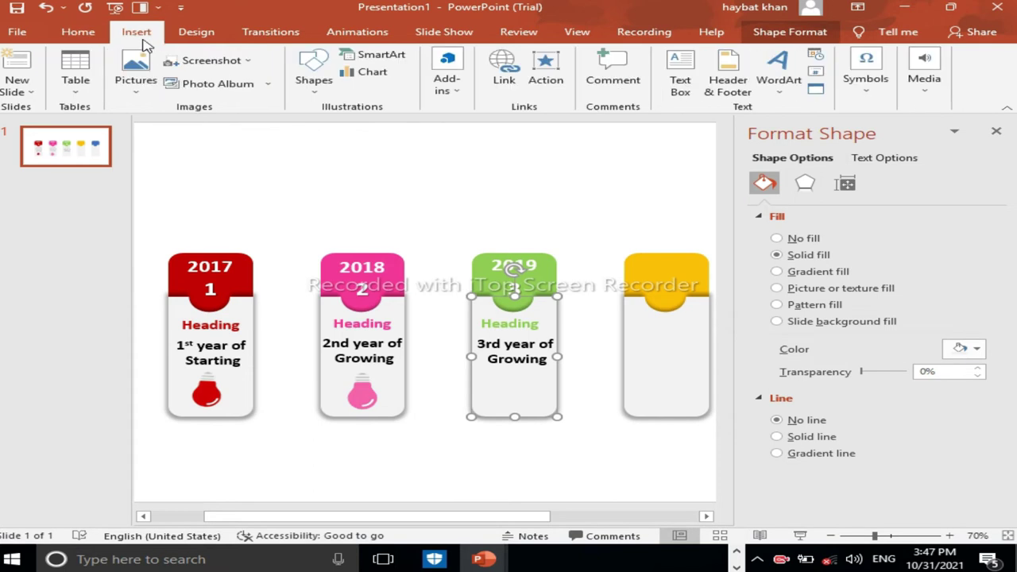
{"action": "left_click", "coordinate": [143, 85]}
{"action": "left_click", "coordinate": [175, 128]}
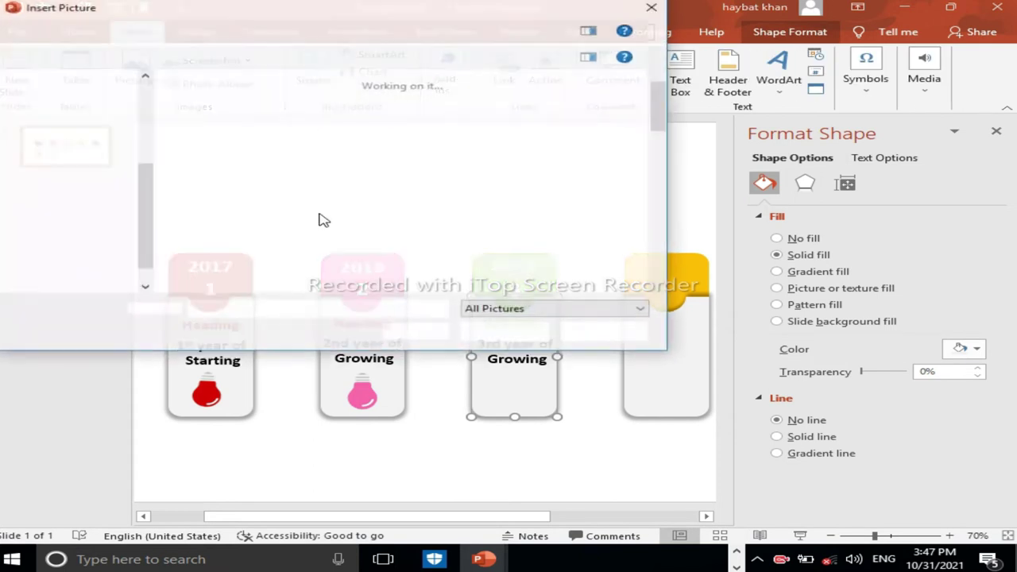
{"action": "left_click_drag", "start_coordinate": [658, 117], "coordinate": [674, 235]}
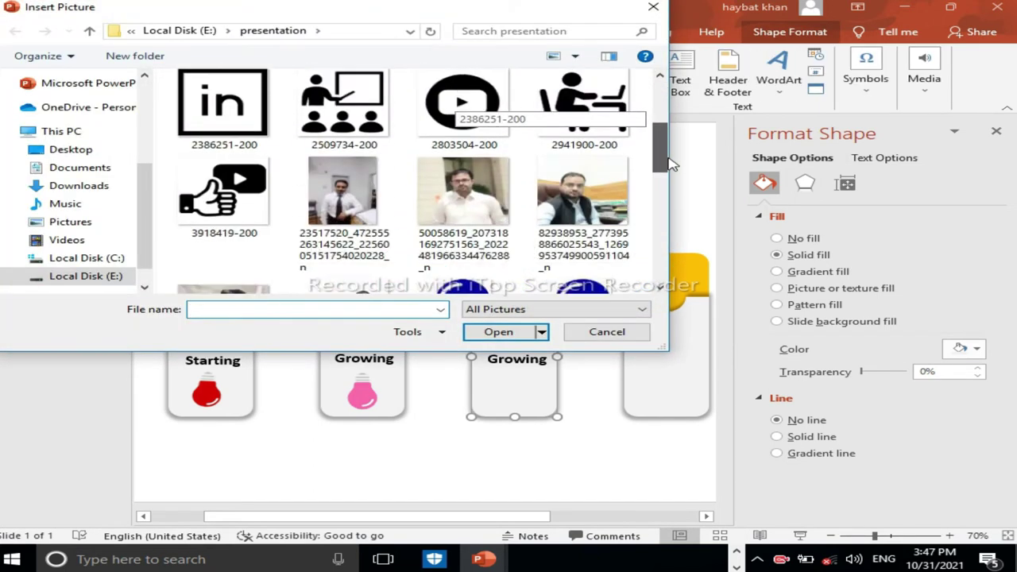
{"action": "mouse_move", "coordinate": [674, 241]}
{"action": "left_mouse_down"}
{"action": "mouse_move", "coordinate": [674, 267]}
{"action": "mouse_move", "coordinate": [685, 232]}
{"action": "left_mouse_up"}
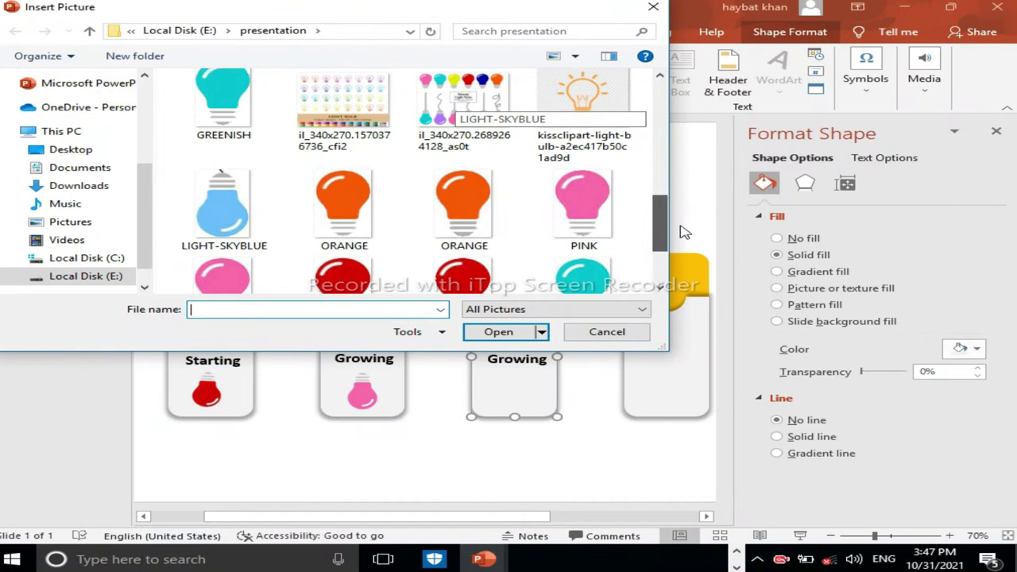
{"action": "left_click_drag", "start_coordinate": [685, 232], "coordinate": [682, 223]}
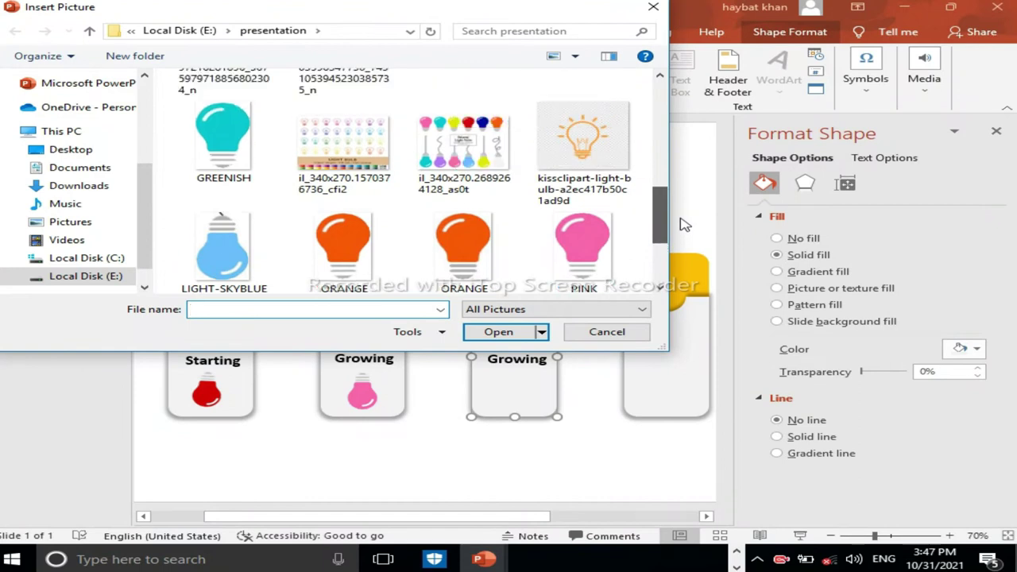
{"action": "left_click", "coordinate": [213, 152]}
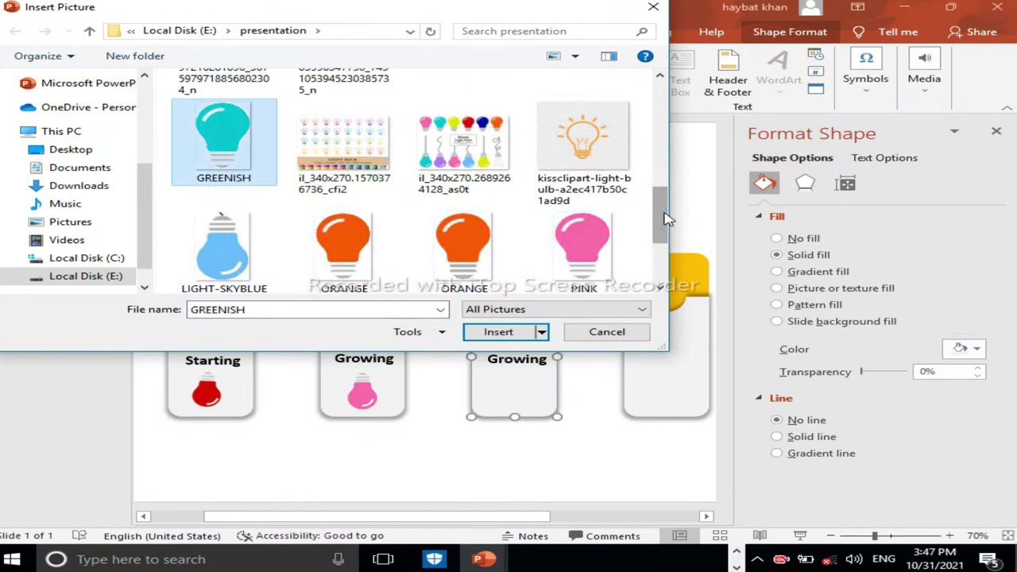
{"action": "left_click_drag", "start_coordinate": [667, 219], "coordinate": [676, 259]}
{"action": "left_click", "coordinate": [585, 157]}
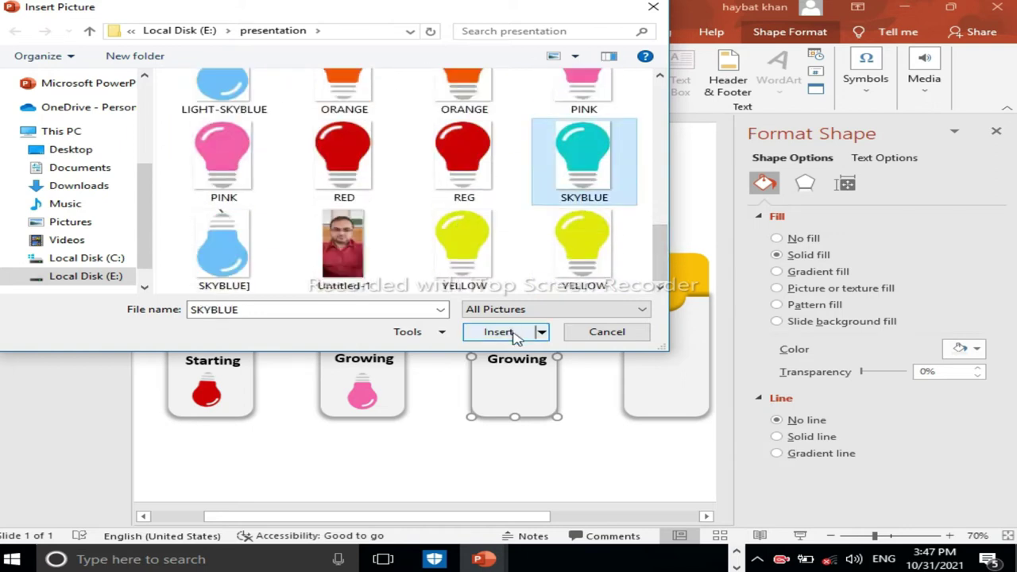
{"action": "left_click", "coordinate": [515, 331]}
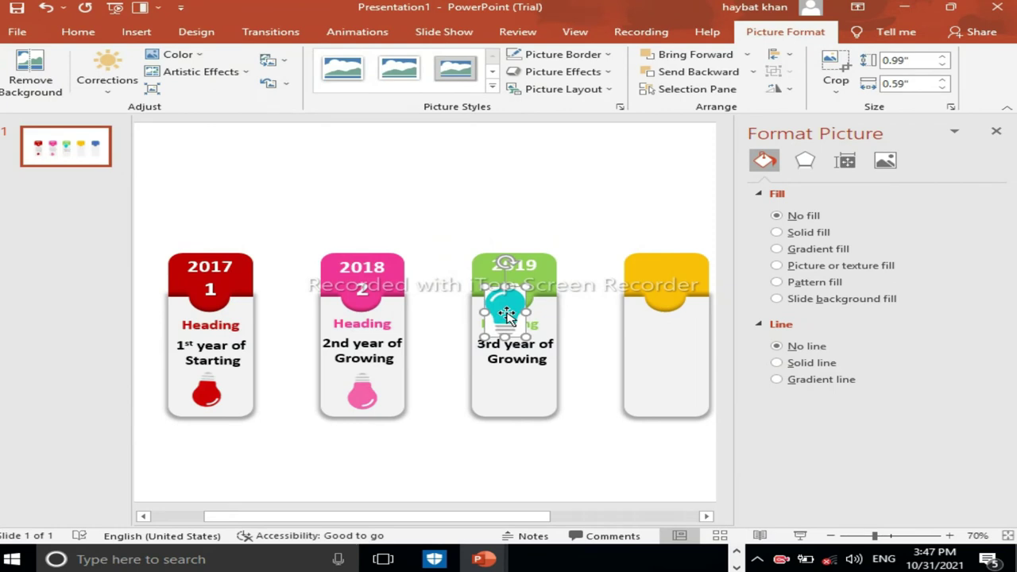
{"action": "key", "text": "ctrl+z"}
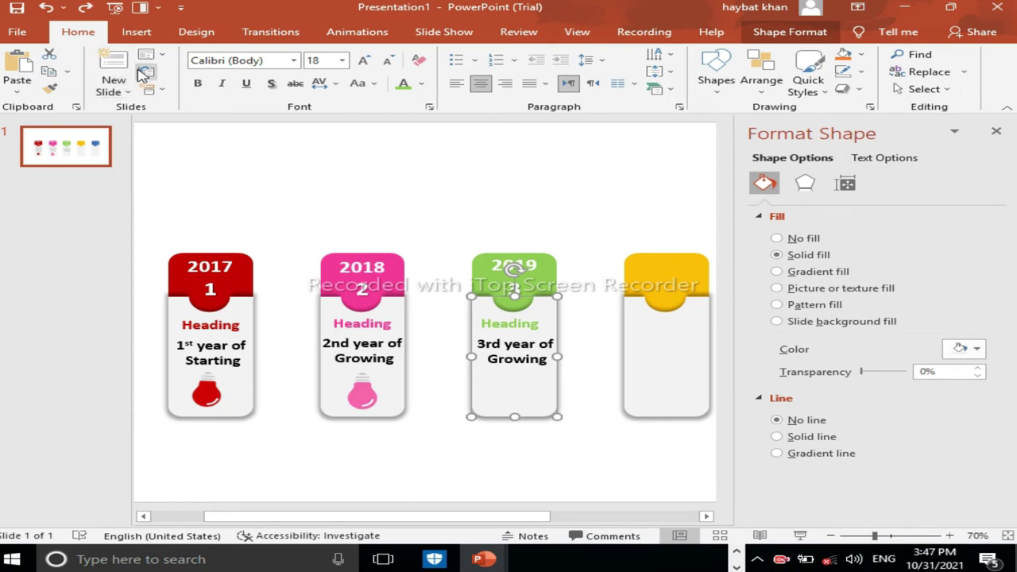
Insert the GREENISH bulb picture and move it to the 2019 card's bottom.
{"action": "left_click", "coordinate": [137, 33]}
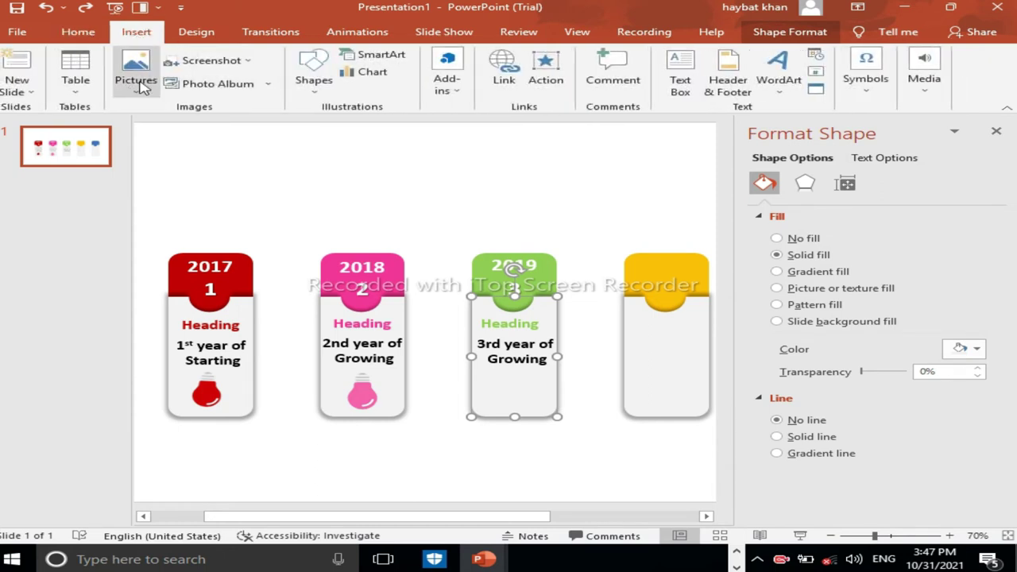
{"action": "left_click", "coordinate": [135, 79]}
{"action": "left_click", "coordinate": [176, 129]}
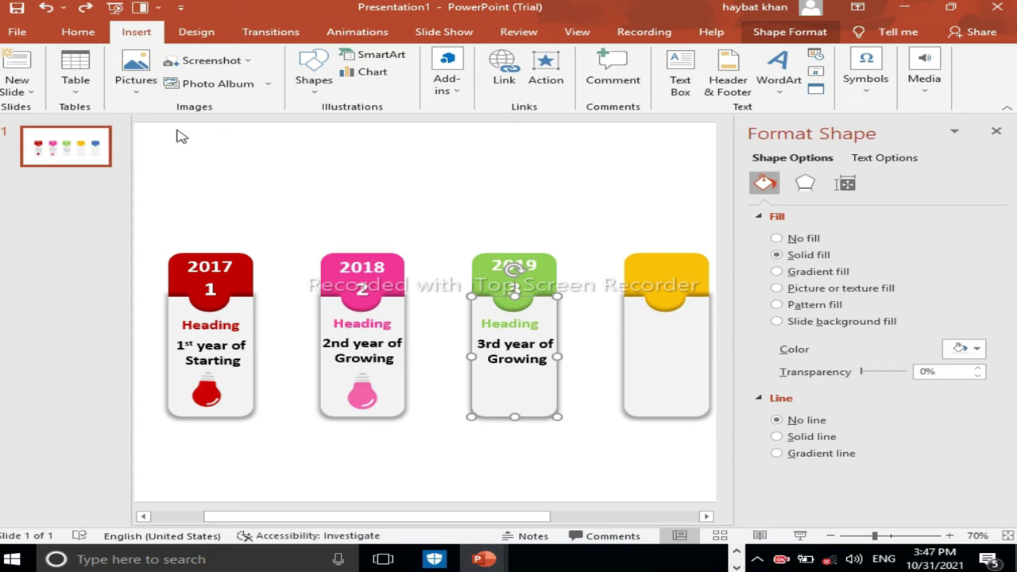
{"action": "left_click_drag", "start_coordinate": [659, 125], "coordinate": [661, 229]}
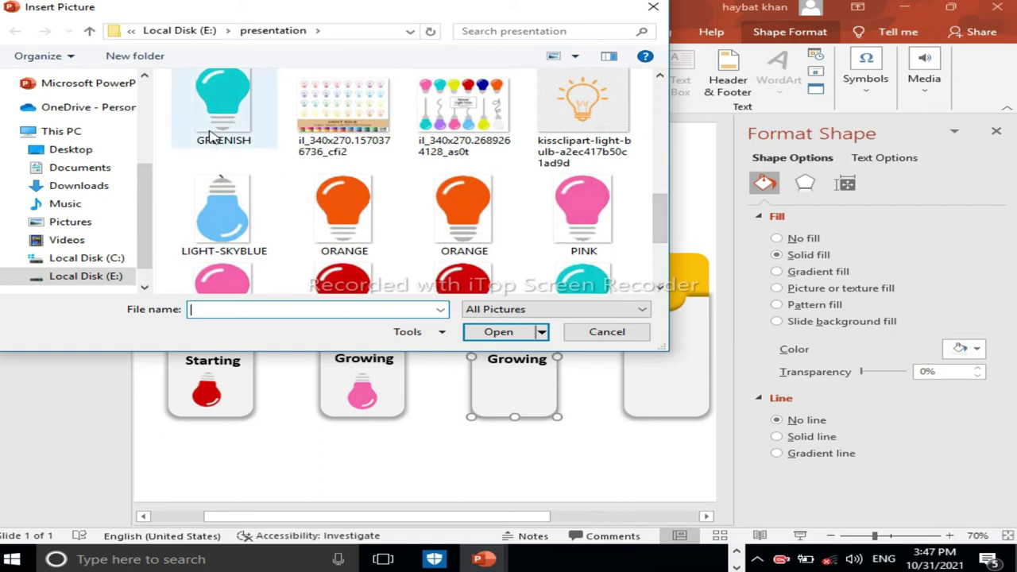
{"action": "left_click", "coordinate": [210, 137]}
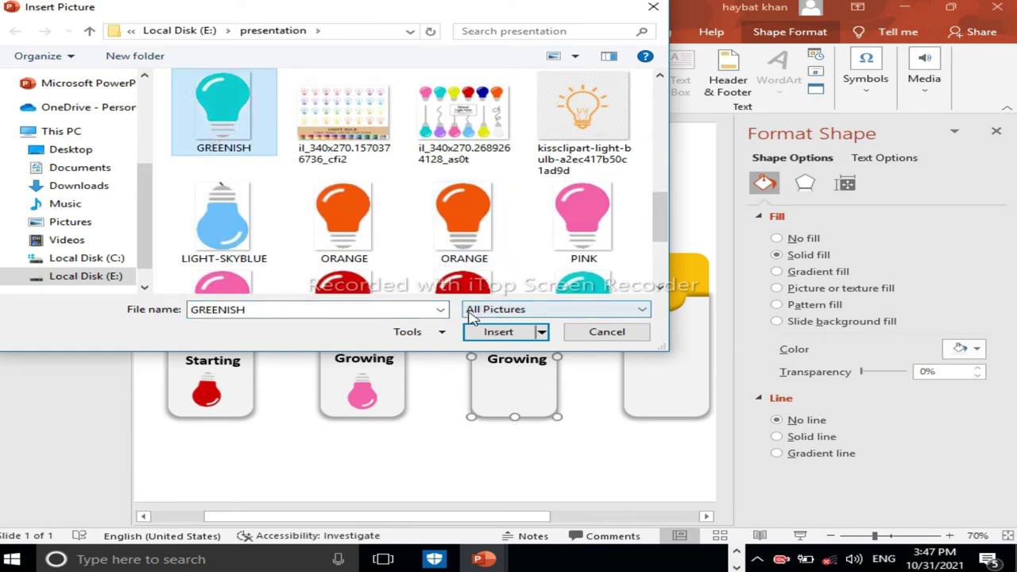
{"action": "left_click", "coordinate": [498, 332]}
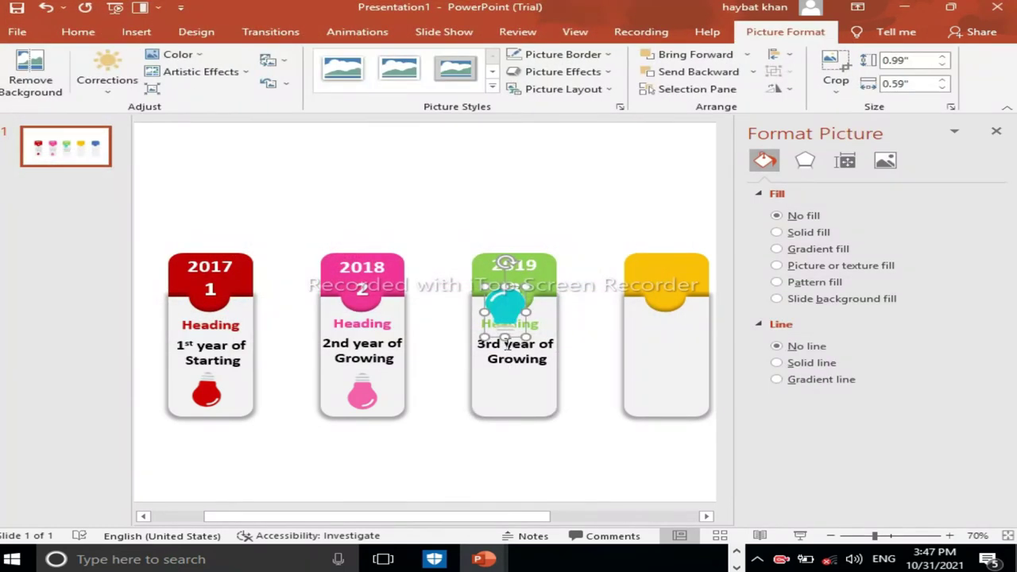
{"action": "mouse_move", "coordinate": [507, 258]}
{"action": "left_mouse_down"}
{"action": "mouse_move", "coordinate": [511, 350]}
{"action": "mouse_move", "coordinate": [501, 347]}
{"action": "mouse_move", "coordinate": [510, 388]}
{"action": "mouse_move", "coordinate": [526, 364]}
{"action": "mouse_move", "coordinate": [510, 391]}
{"action": "left_mouse_up"}
{"action": "left_click", "coordinate": [508, 433]}
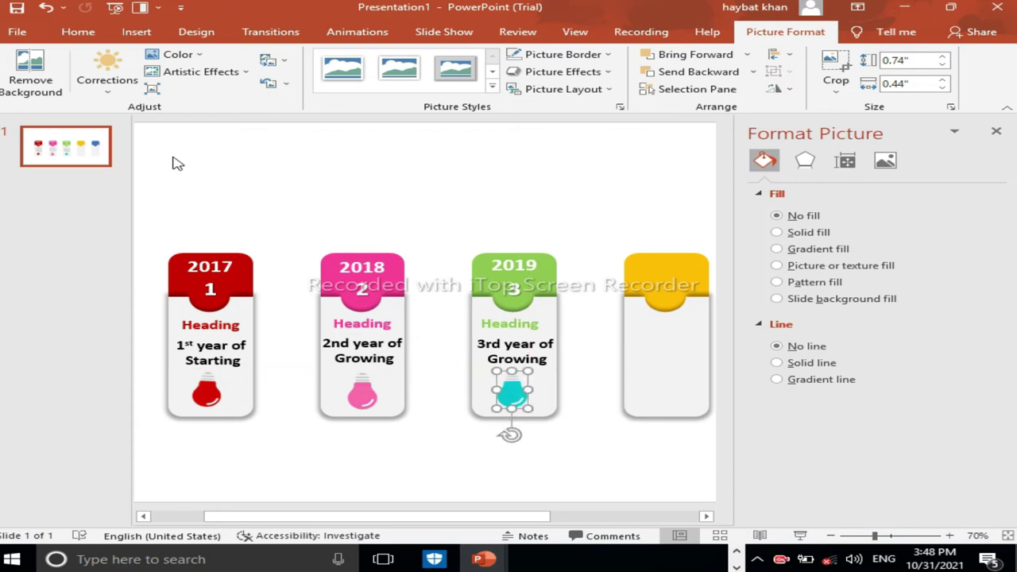
Recolour the 2019 card's bulb to Green, Accent color 6 Dark, then deselect it.
{"action": "left_click", "coordinate": [194, 56]}
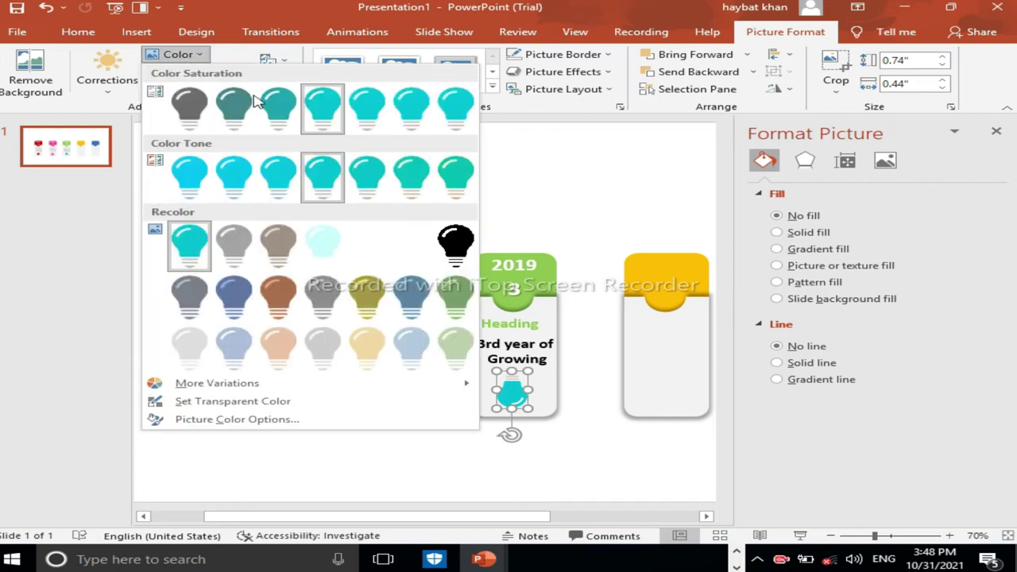
{"action": "left_click", "coordinate": [457, 294]}
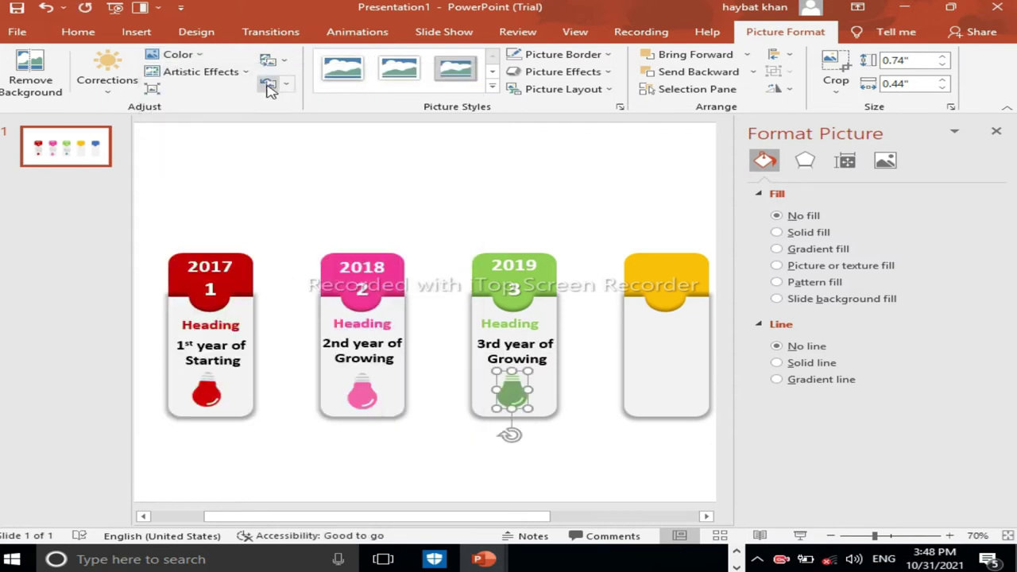
{"action": "left_click", "coordinate": [201, 56]}
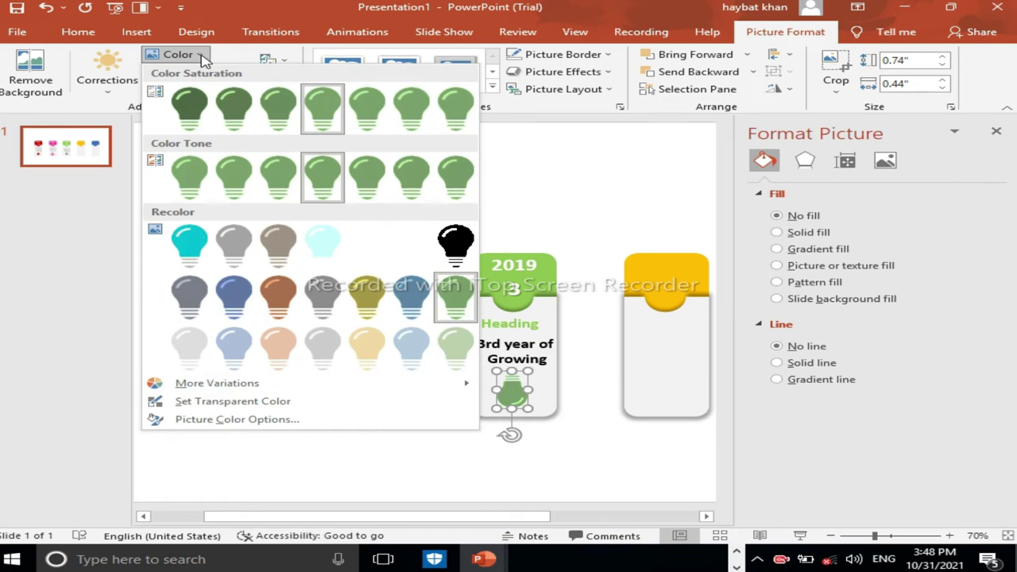
{"action": "left_click", "coordinate": [199, 184]}
{"action": "left_click", "coordinate": [542, 229]}
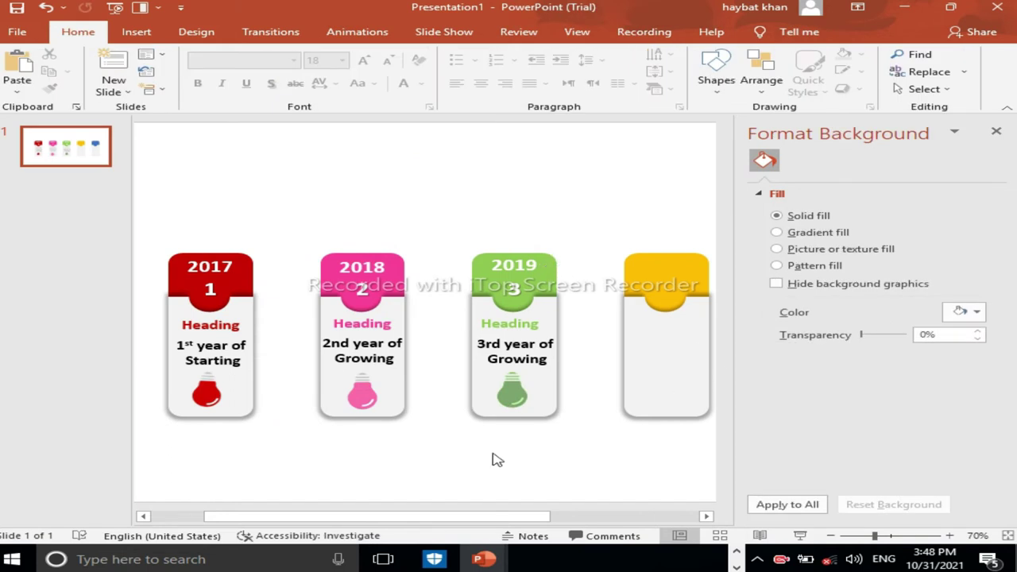
Copy the green card's 2019 year label onto the yellow card's header.
{"action": "left_click_drag", "start_coordinate": [472, 518], "coordinate": [560, 522]}
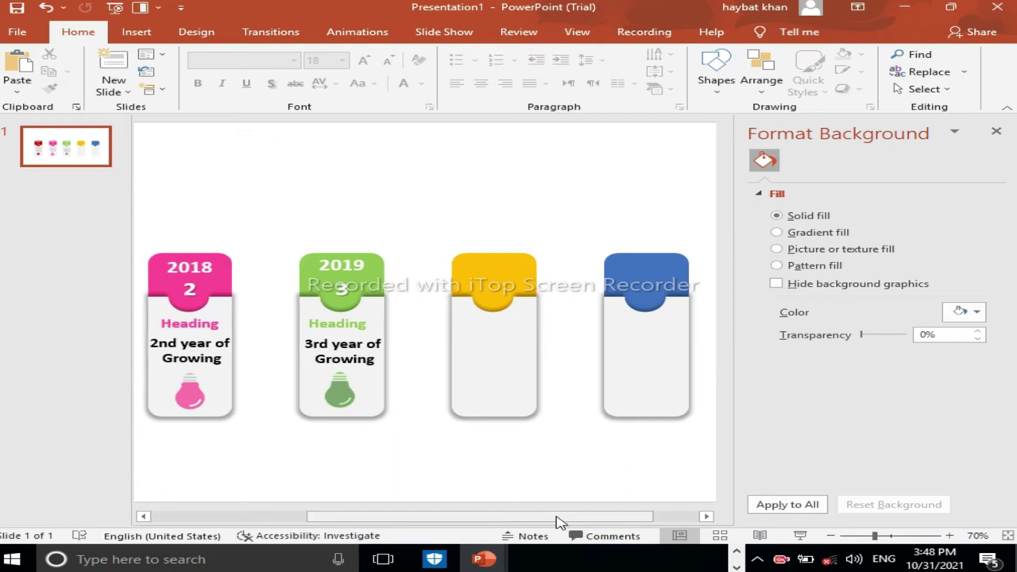
{"action": "left_click", "coordinate": [357, 265]}
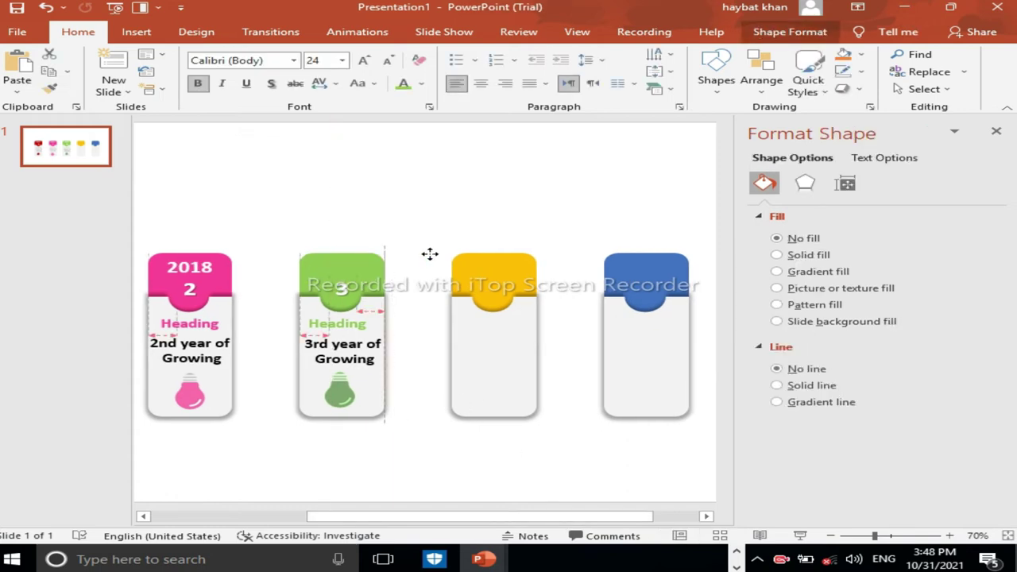
{"action": "left_click_drag", "start_coordinate": [359, 251], "coordinate": [462, 252]}
{"action": "key", "text": "ctrl+z"}
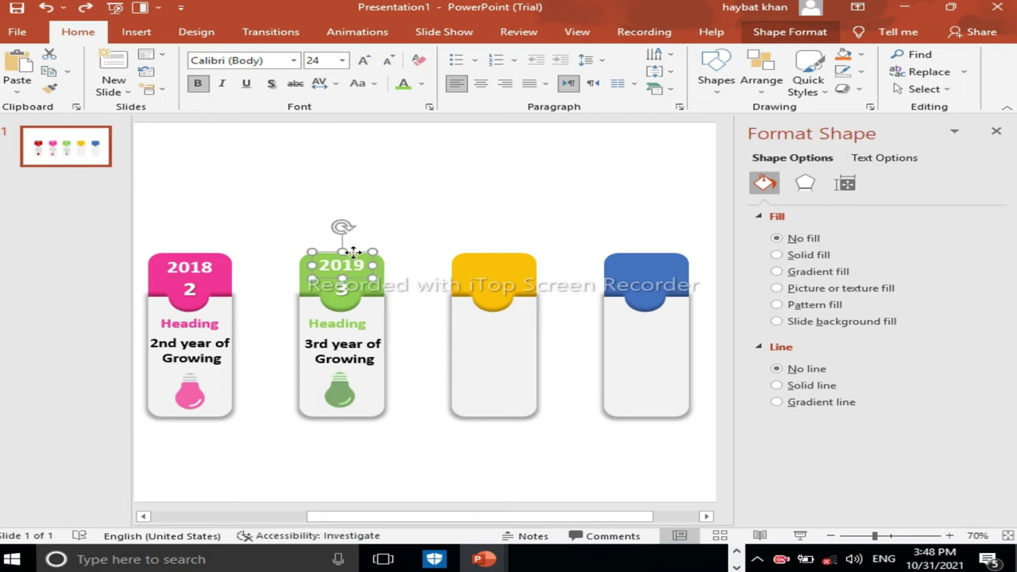
{"action": "left_click_drag", "start_coordinate": [354, 252], "coordinate": [353, 256]}
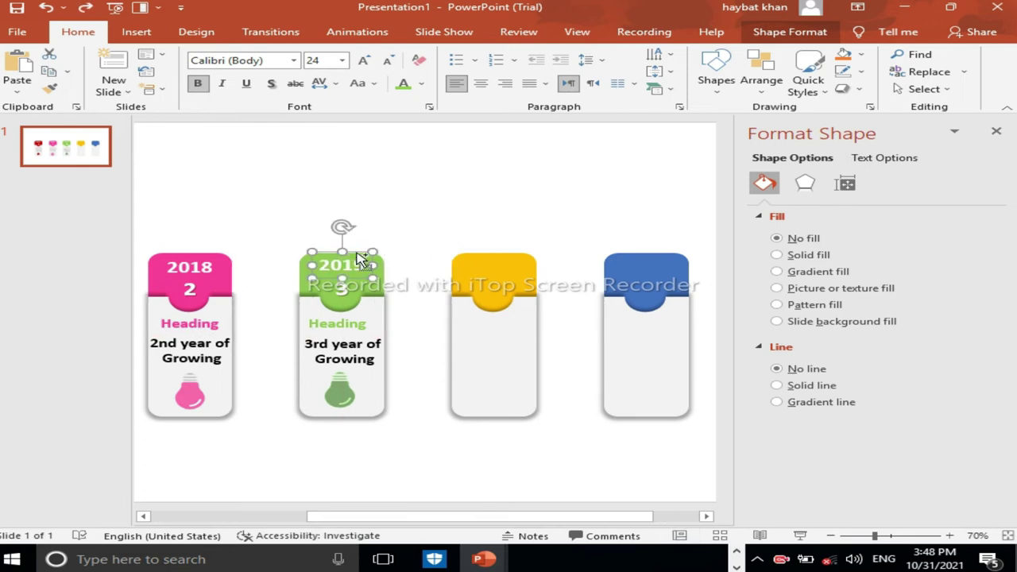
{"action": "left_click_drag", "start_coordinate": [359, 258], "coordinate": [513, 260]}
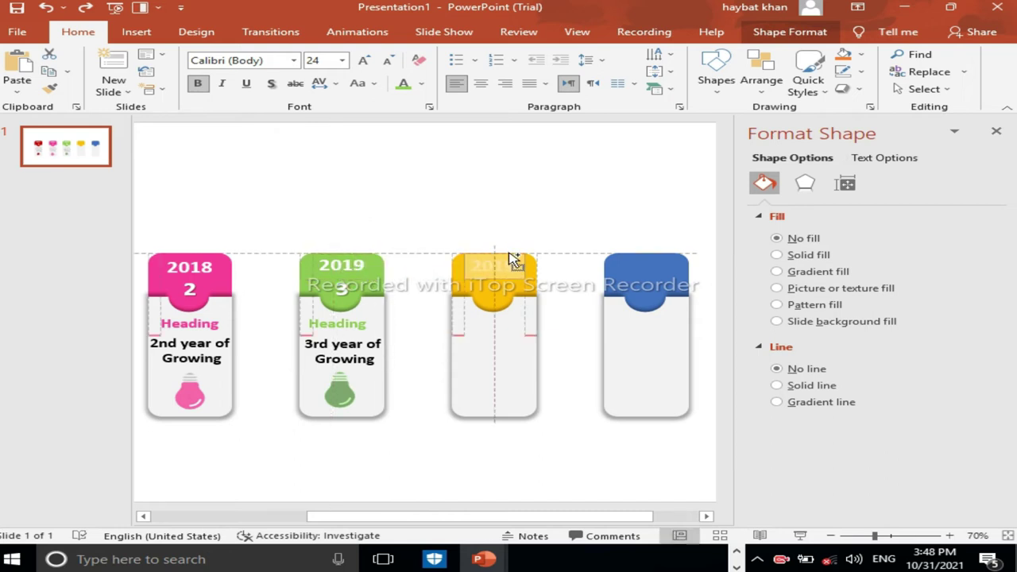
{"action": "left_click_drag", "start_coordinate": [513, 260], "coordinate": [509, 254]}
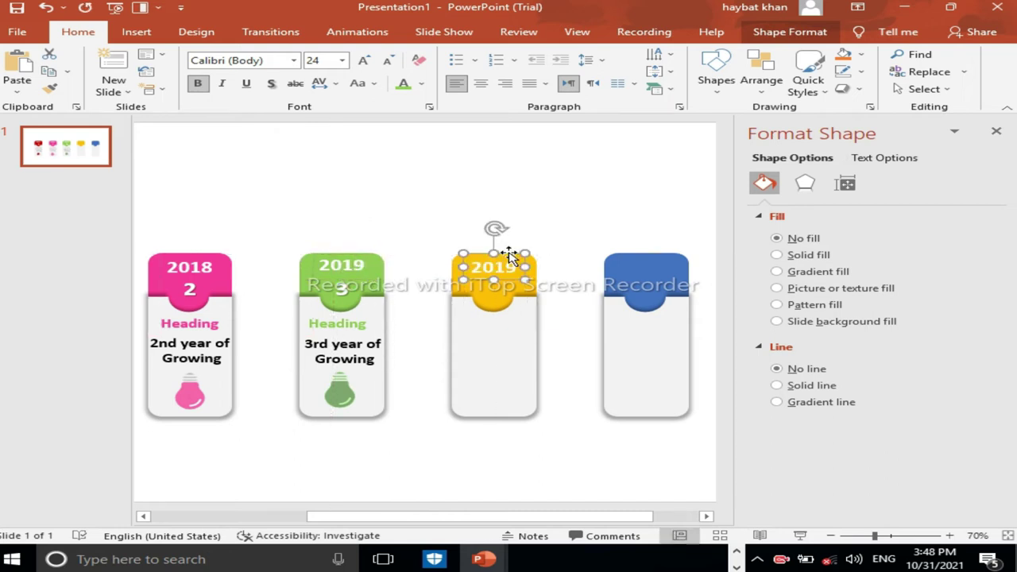
Copy the step number 3, Heading and '3rd year of Growing' texts onto the yellow card.
{"action": "left_click", "coordinate": [346, 289]}
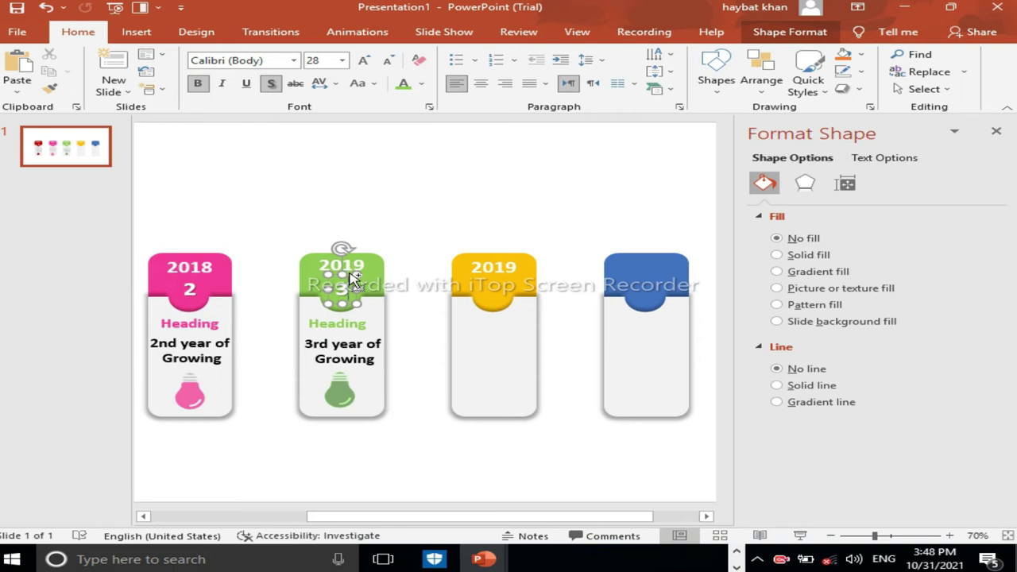
{"action": "mouse_move", "coordinate": [349, 278]}
{"action": "left_mouse_down"}
{"action": "mouse_move", "coordinate": [506, 278]}
{"action": "mouse_move", "coordinate": [502, 271]}
{"action": "left_mouse_up"}
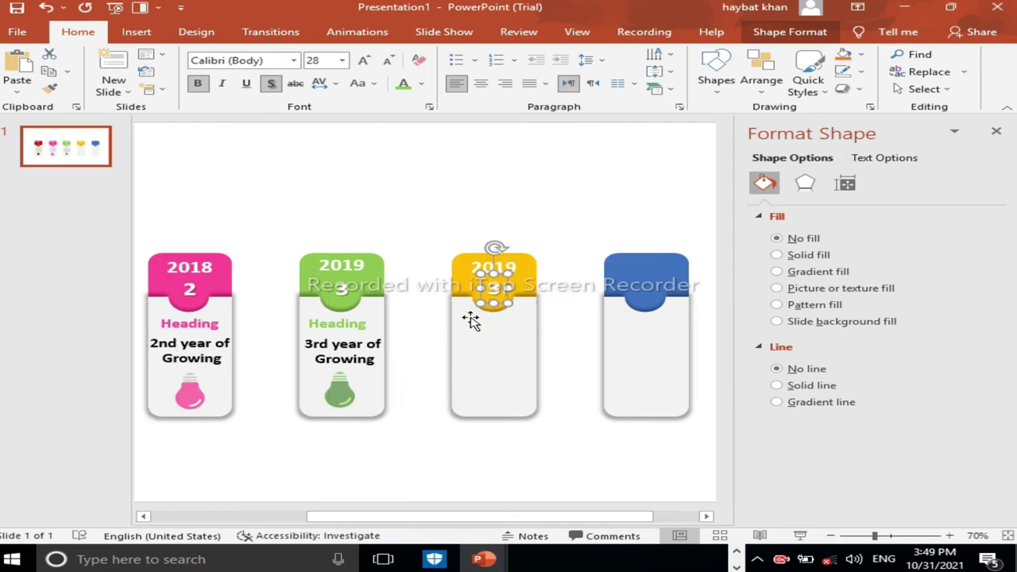
{"action": "left_click", "coordinate": [351, 323]}
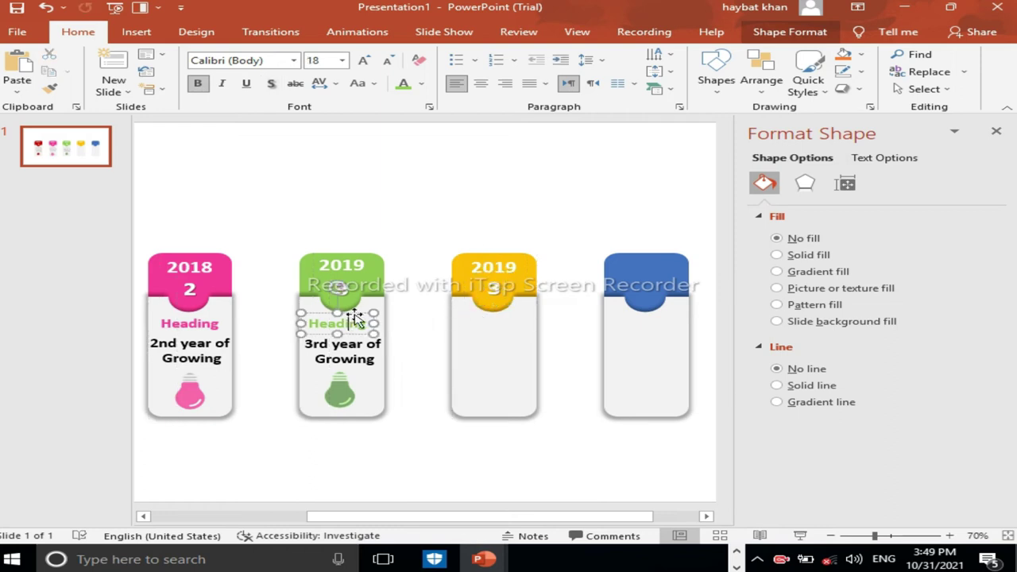
{"action": "left_click_drag", "start_coordinate": [355, 318], "coordinate": [513, 316]}
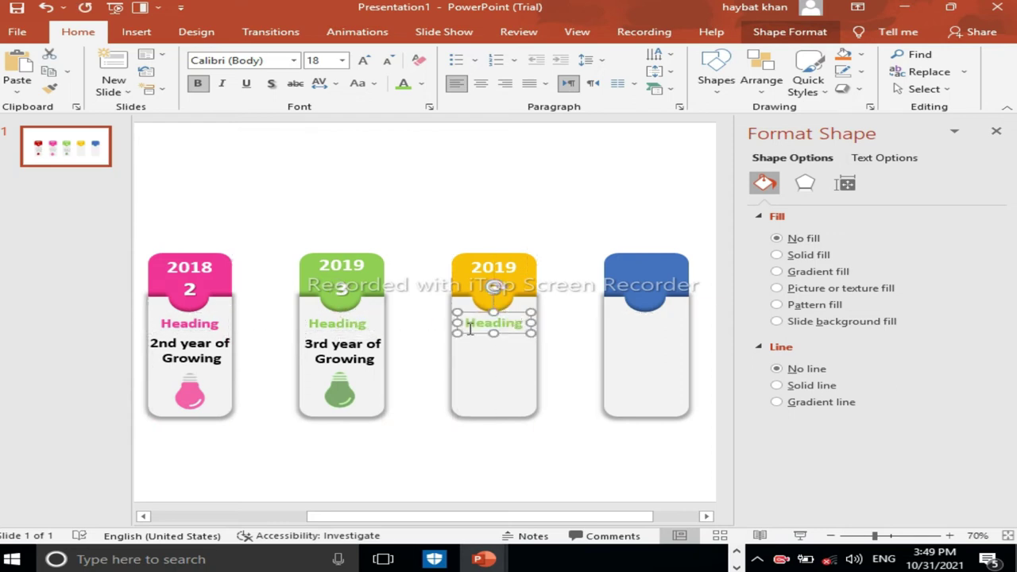
{"action": "left_click", "coordinate": [356, 350]}
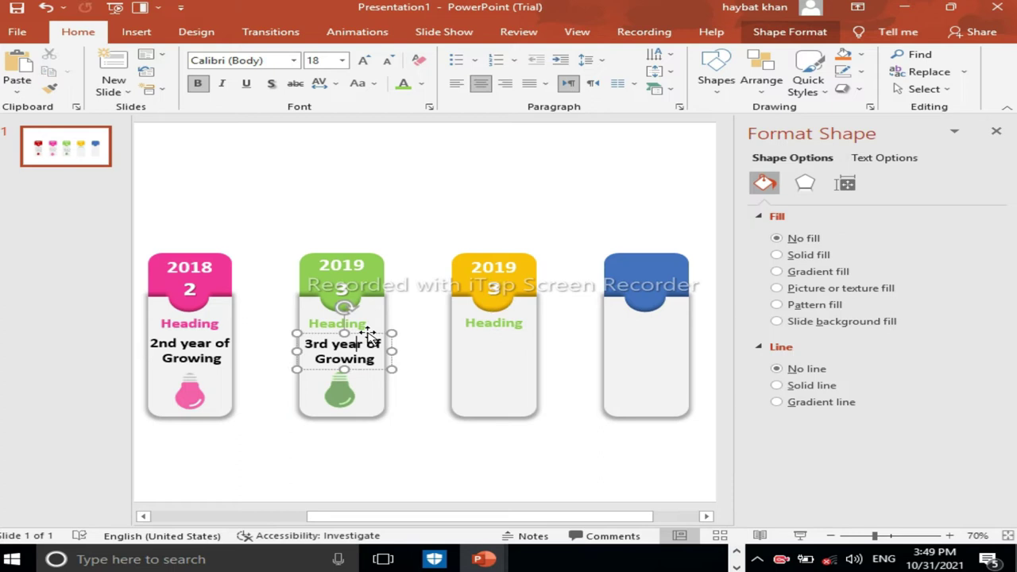
{"action": "left_click", "coordinate": [422, 332]}
{"action": "left_click", "coordinate": [352, 343]}
{"action": "left_click_drag", "start_coordinate": [373, 344], "coordinate": [523, 340]}
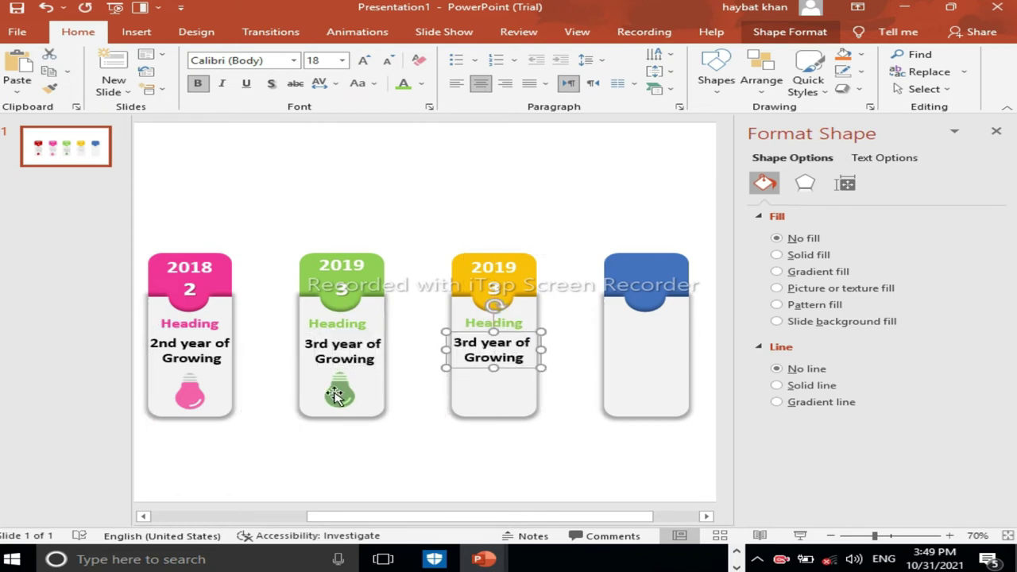
Change the yellow card's year label from 2019 to 2020.
{"action": "left_click", "coordinate": [507, 322]}
{"action": "left_click", "coordinate": [517, 266]}
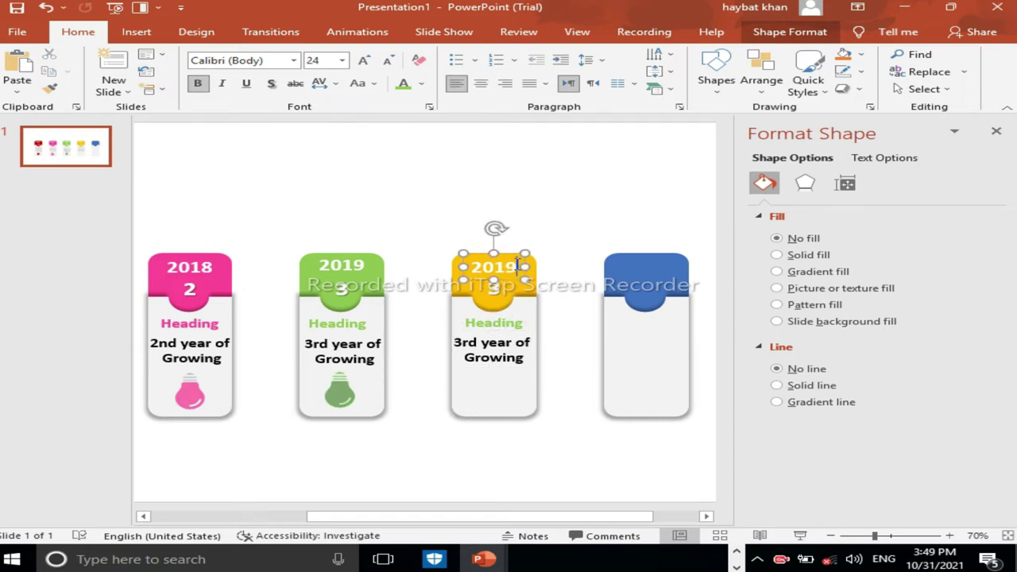
{"action": "key", "text": "BackSpace"}
{"action": "key", "text": "BackSpace"}
{"action": "type", "text": "20"}
Make the 2020 card's Heading text gold.
{"action": "left_click", "coordinate": [509, 324]}
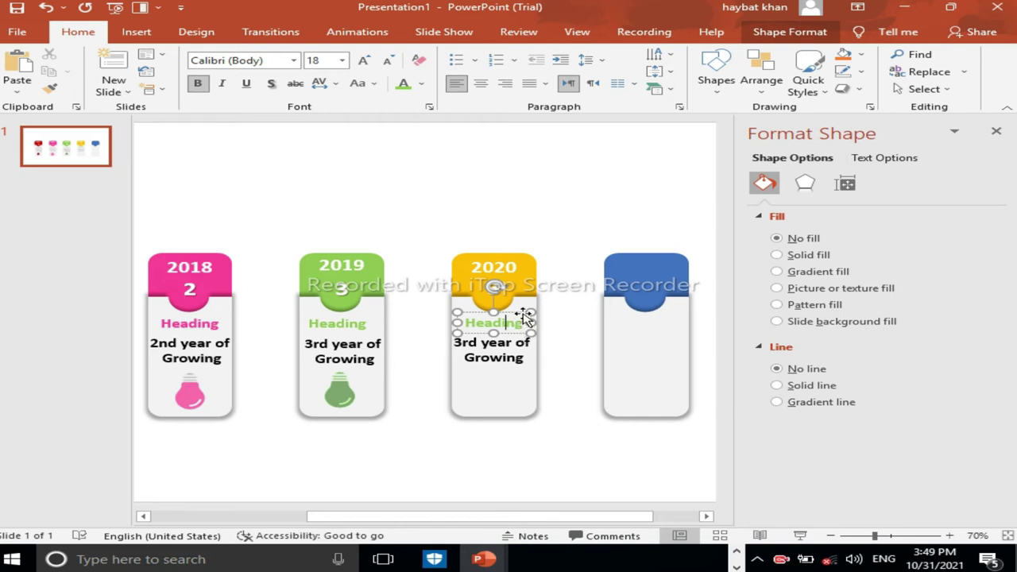
{"action": "left_click", "coordinate": [421, 84]}
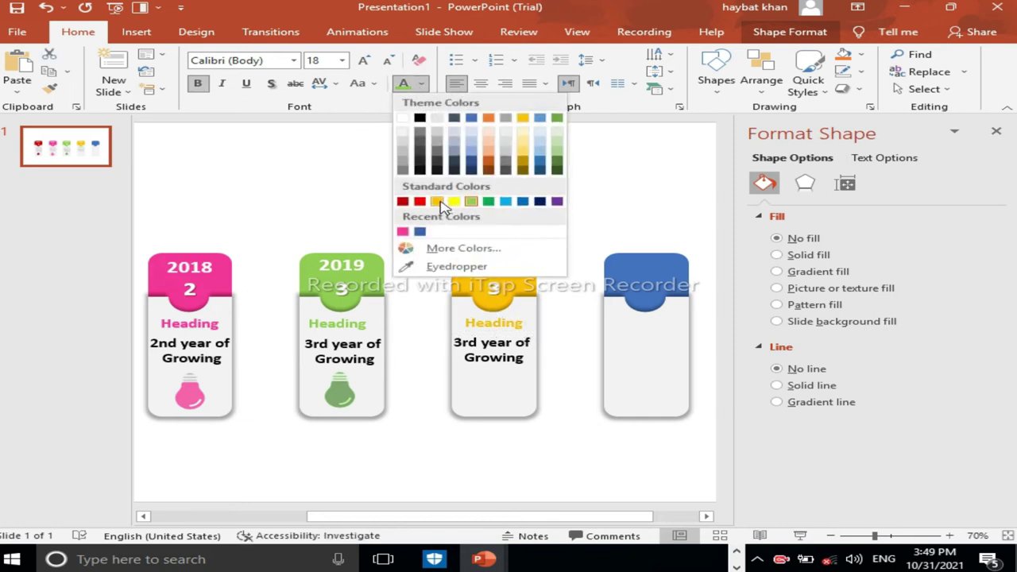
{"action": "left_click", "coordinate": [438, 202]}
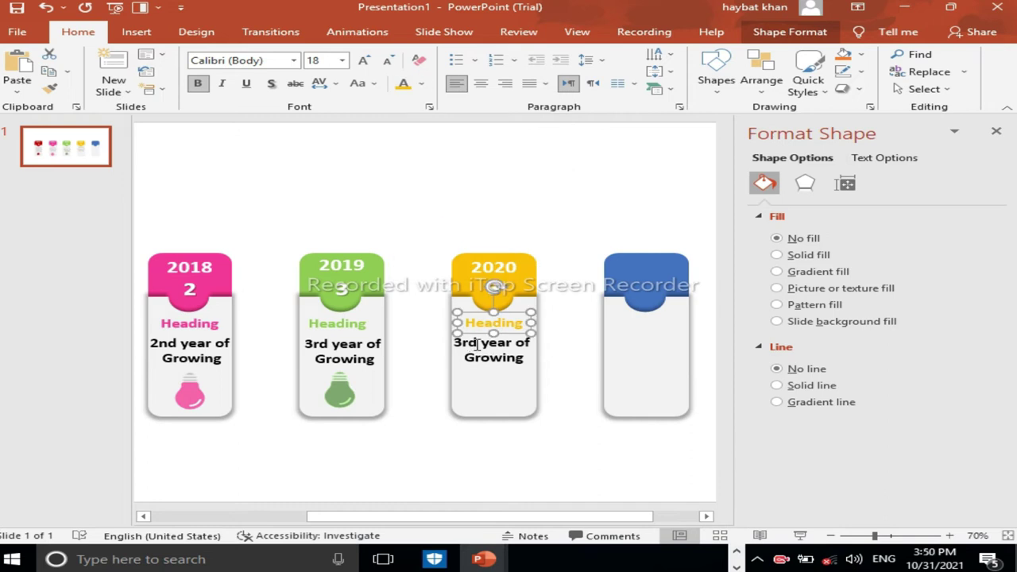
Change the 2020 card's description to '4th year of Growing'.
{"action": "left_click", "coordinate": [480, 345]}
{"action": "key", "text": "BackSpace"}
{"action": "key", "text": "BackSpace"}
{"action": "key", "text": "BackSpace"}
{"action": "key", "text": "BackSpace"}
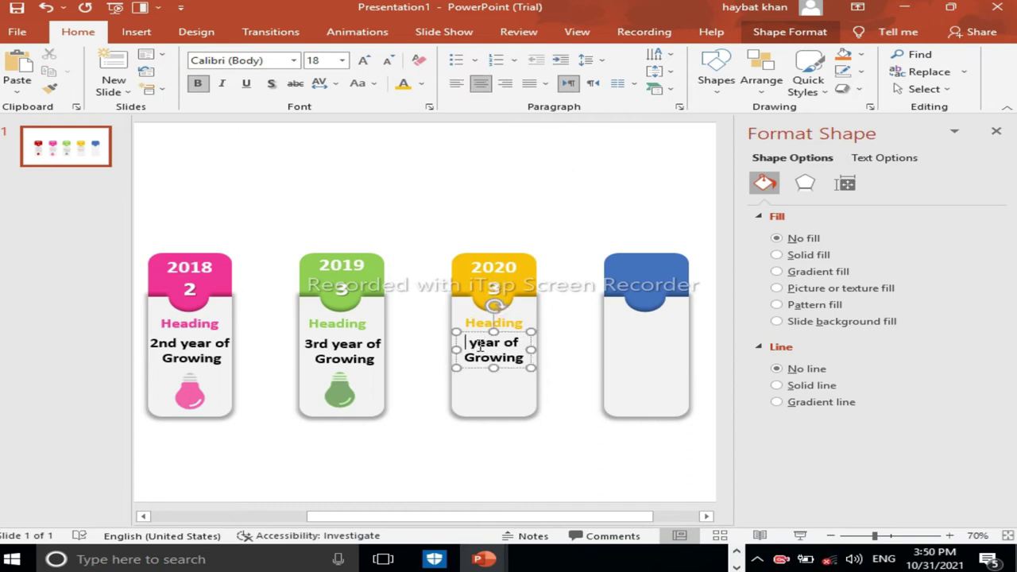
{"action": "type", "text": "4th"}
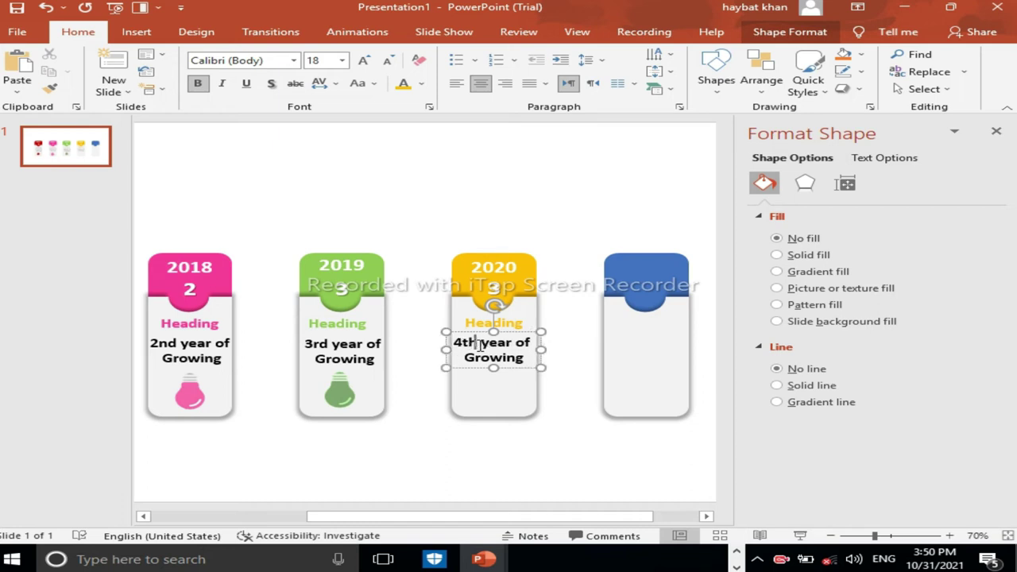
{"action": "left_click", "coordinate": [482, 391]}
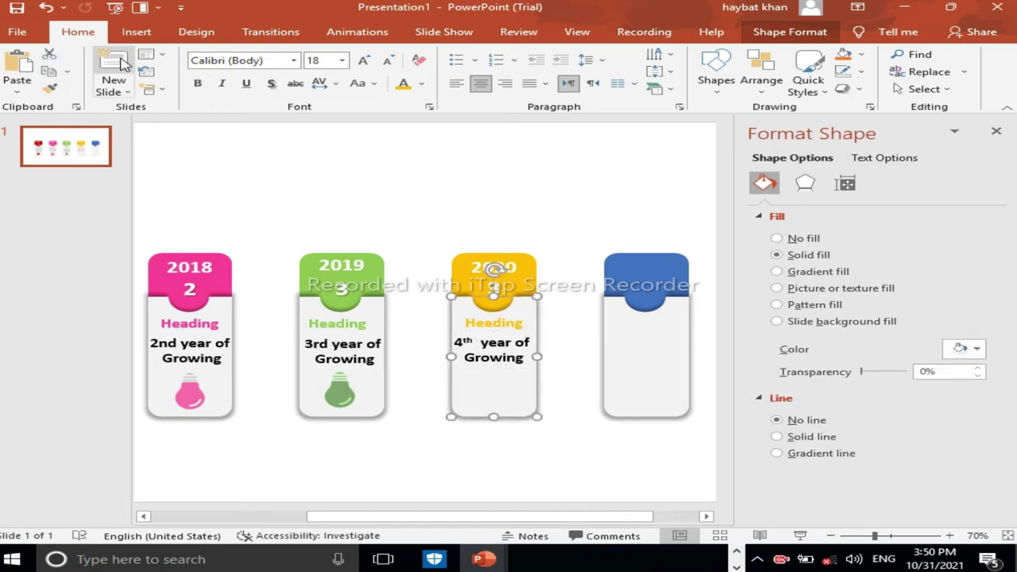
Insert the YELLOW bulb picture from this computer onto the slide.
{"action": "left_click", "coordinate": [133, 32]}
{"action": "left_click", "coordinate": [135, 71]}
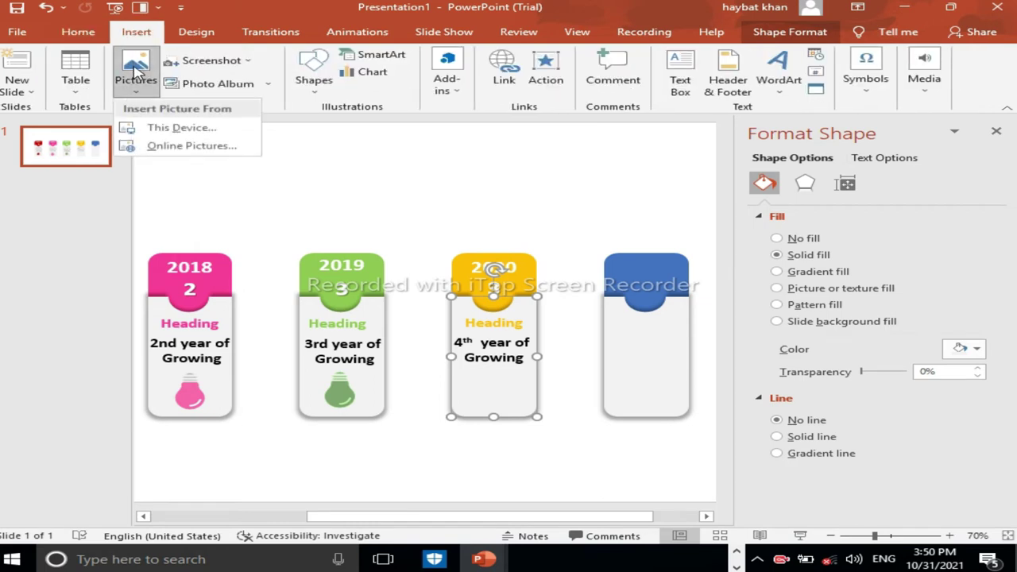
{"action": "left_click", "coordinate": [163, 132]}
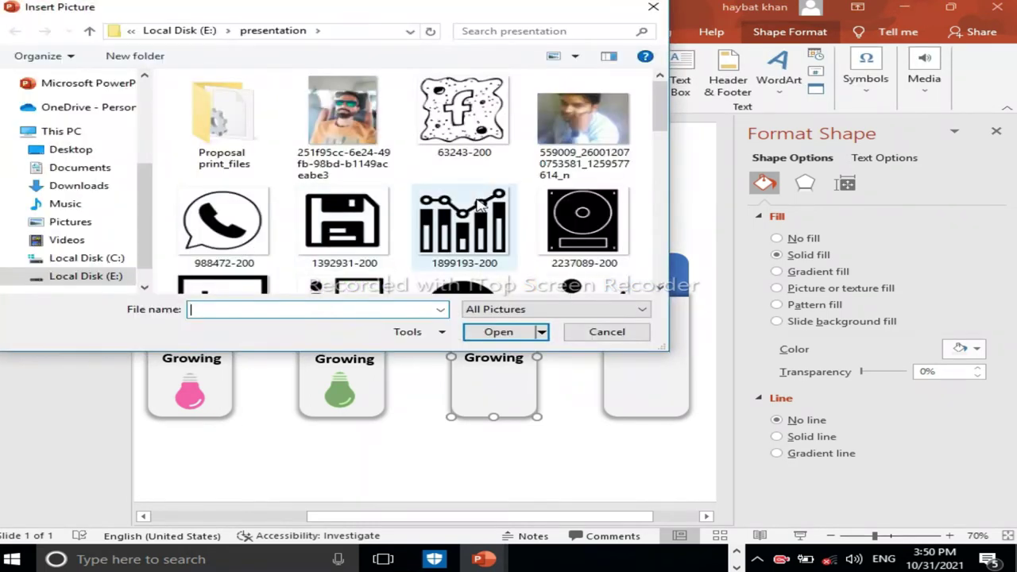
{"action": "left_click_drag", "start_coordinate": [659, 117], "coordinate": [660, 269]}
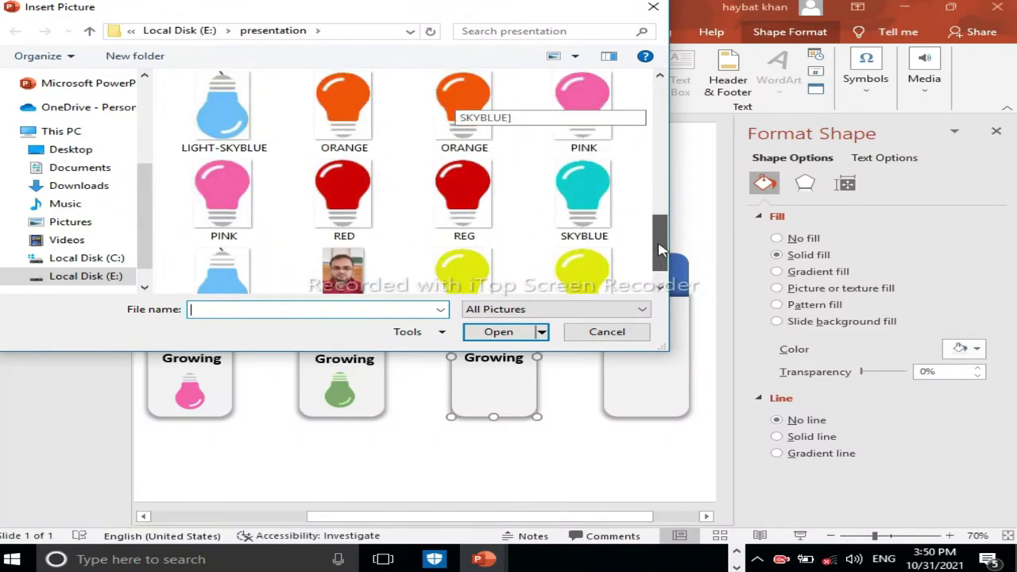
{"action": "left_click", "coordinate": [493, 270]}
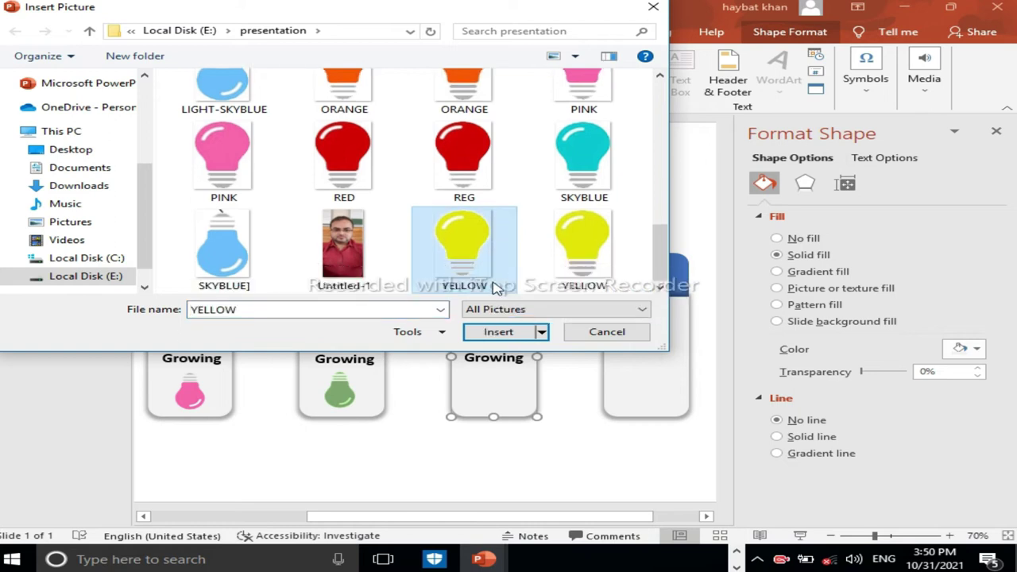
{"action": "left_click", "coordinate": [498, 331]}
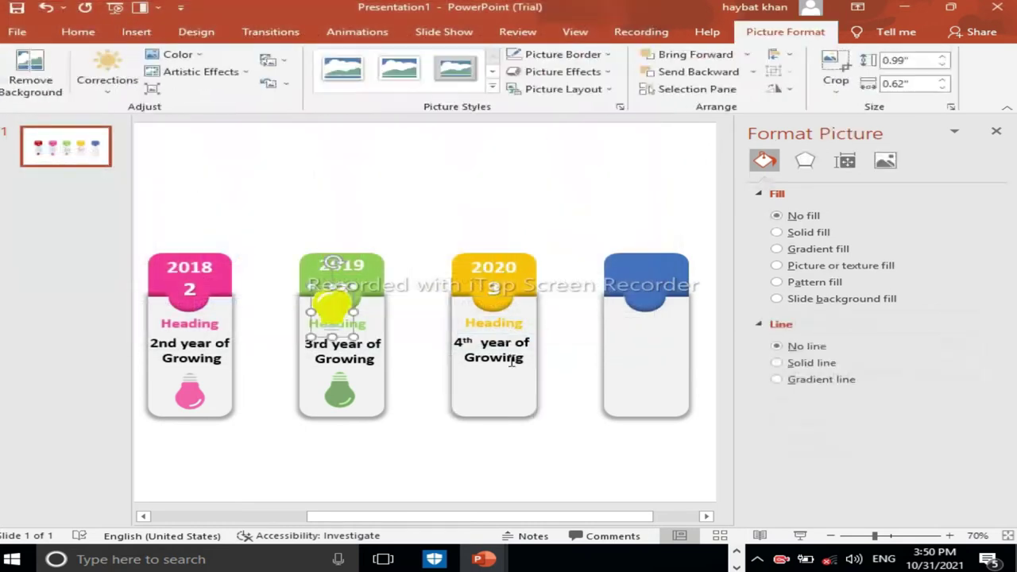
Place the yellow bulb at the 2020 card's bottom, shrink it to 0.8" by 0.5", adjust its colour tone.
{"action": "left_click_drag", "start_coordinate": [332, 306], "coordinate": [490, 391]}
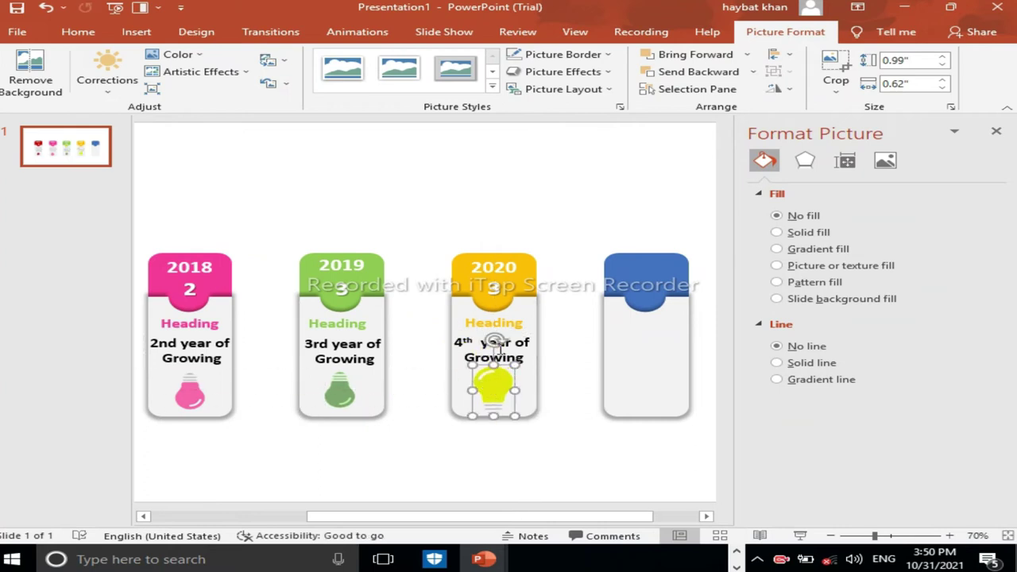
{"action": "left_click_drag", "start_coordinate": [494, 340], "coordinate": [493, 421]}
{"action": "left_click_drag", "start_coordinate": [515, 361], "coordinate": [511, 371]}
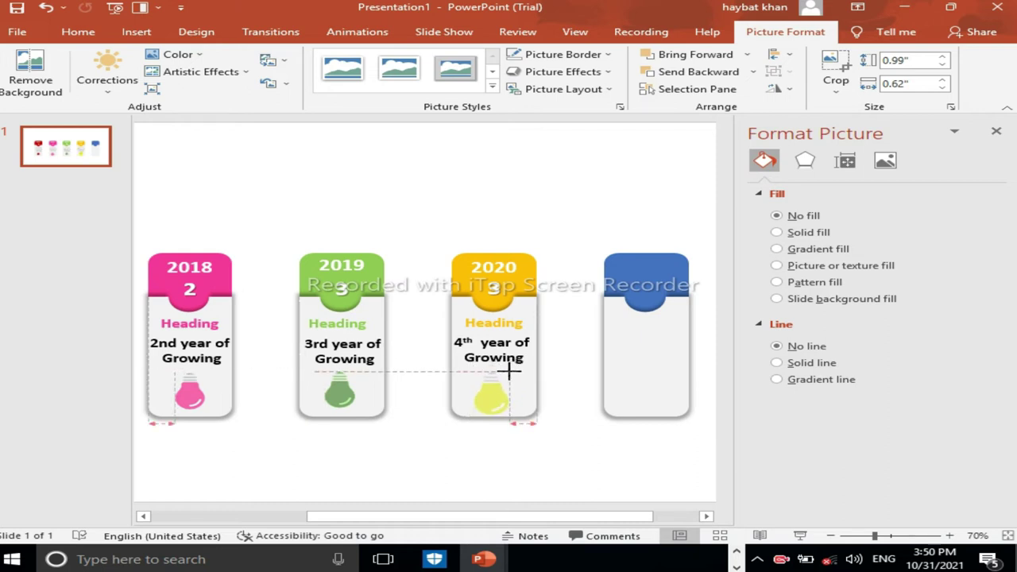
{"action": "left_click_drag", "start_coordinate": [510, 370], "coordinate": [495, 390]}
{"action": "left_click_drag", "start_coordinate": [496, 389], "coordinate": [496, 391]}
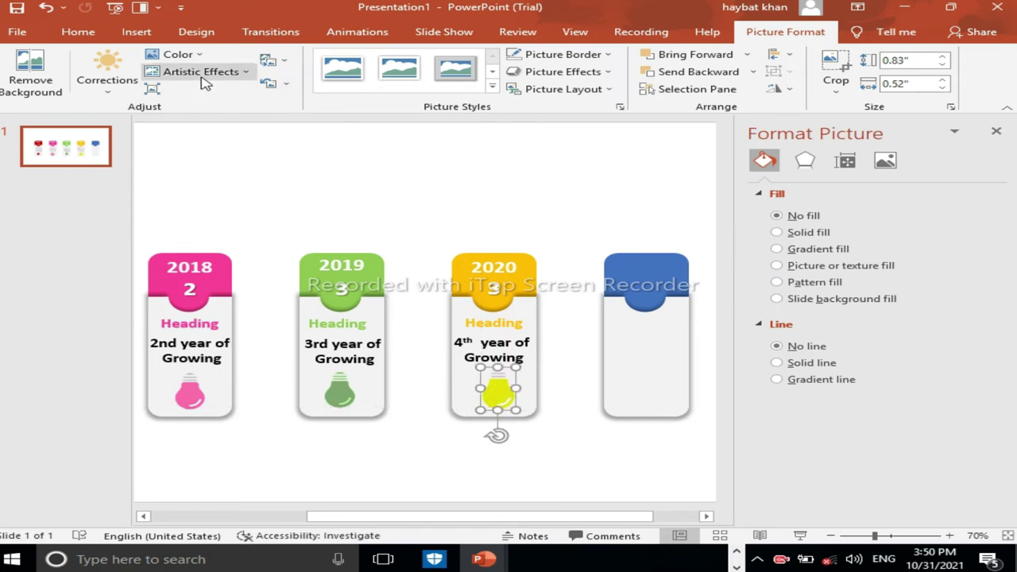
{"action": "left_click", "coordinate": [179, 54]}
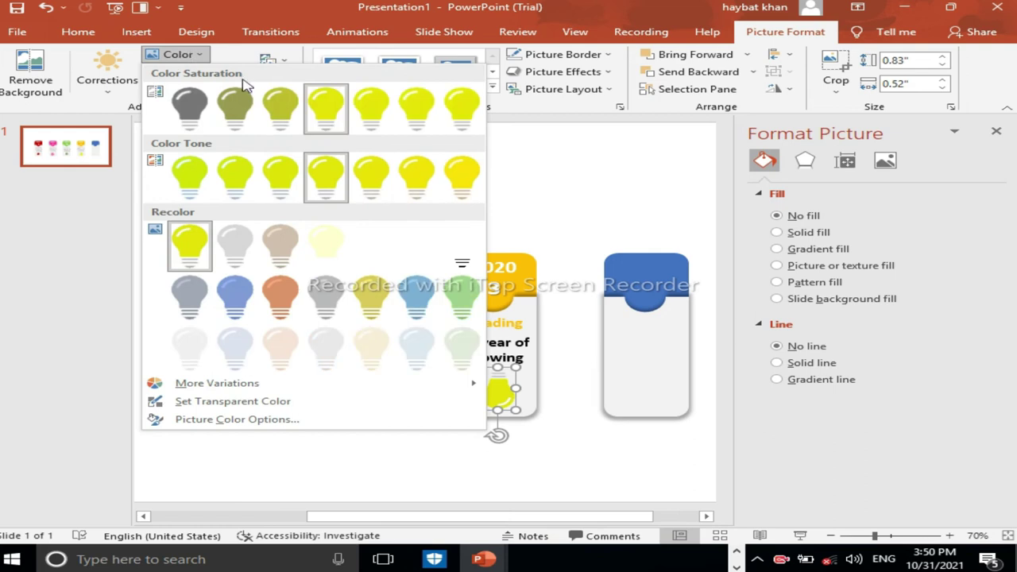
{"action": "left_click", "coordinate": [459, 170]}
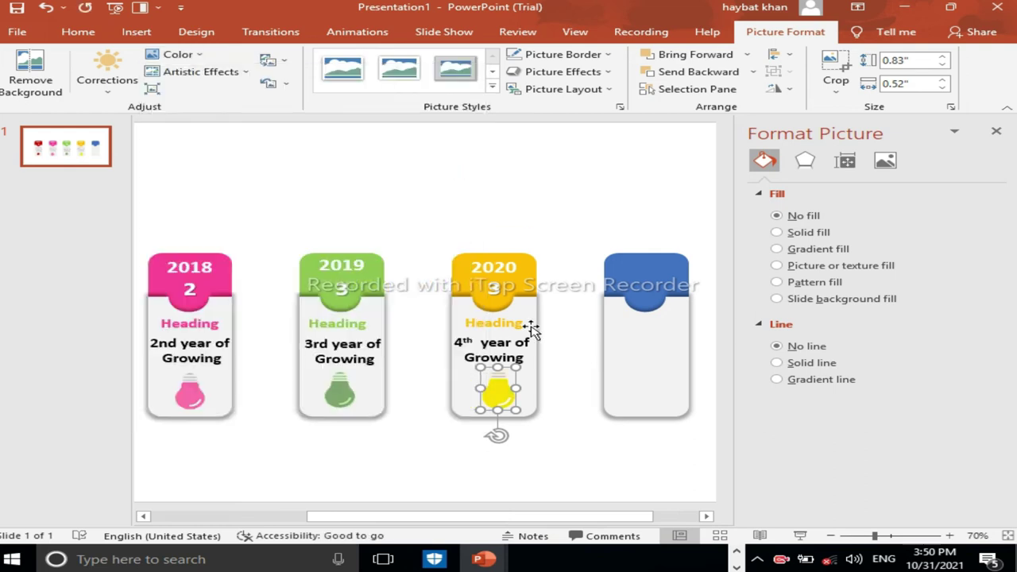
{"action": "left_click_drag", "start_coordinate": [515, 369], "coordinate": [515, 369]}
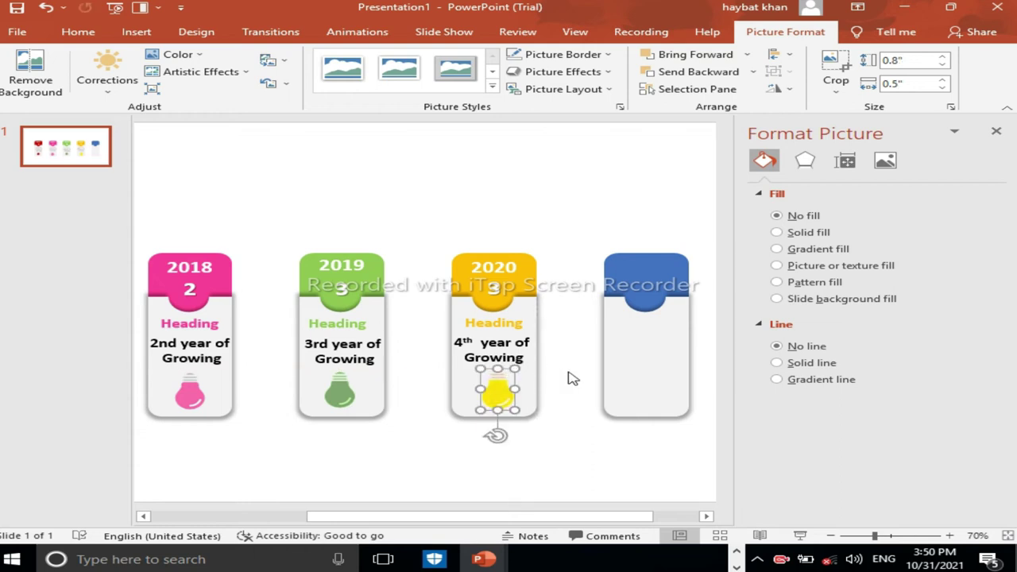
{"action": "left_click", "coordinate": [570, 379]}
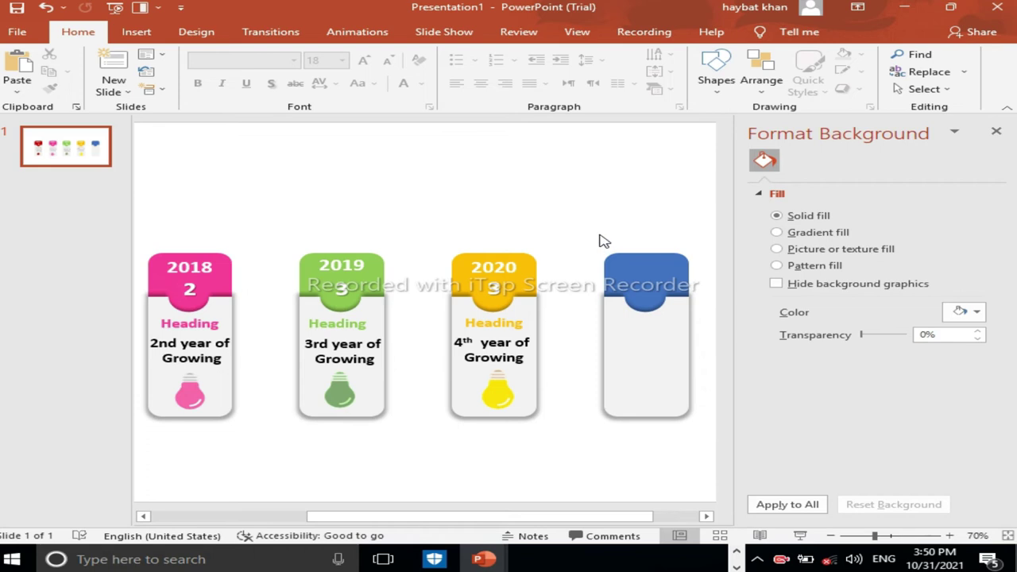
Delete the empty blue fifth card, zoom out to the whole slide, and select the 2020 step number.
{"action": "left_click_drag", "start_coordinate": [591, 232], "coordinate": [712, 461]}
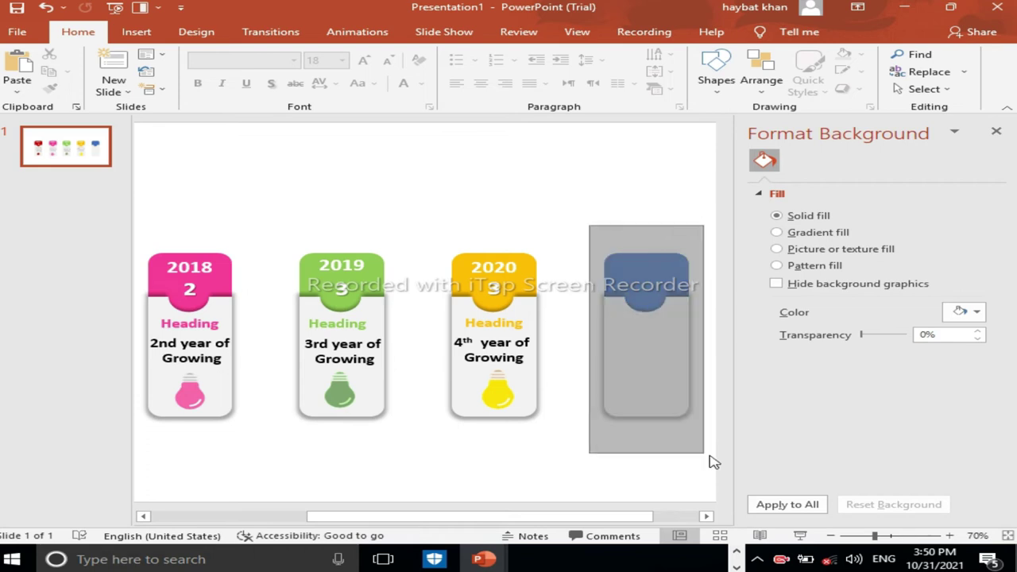
{"action": "key", "text": "Delete"}
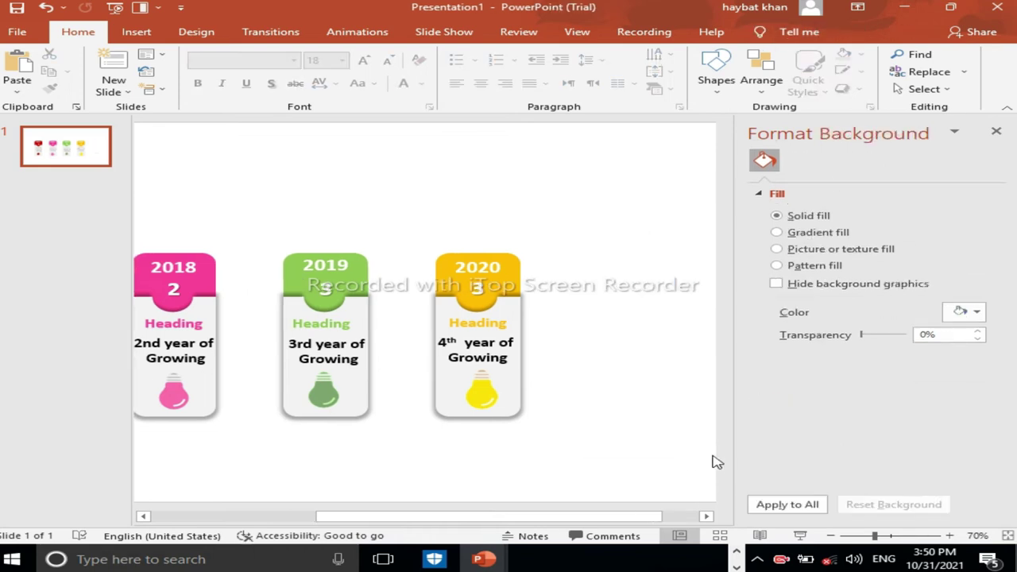
{"action": "left_click", "coordinate": [831, 537]}
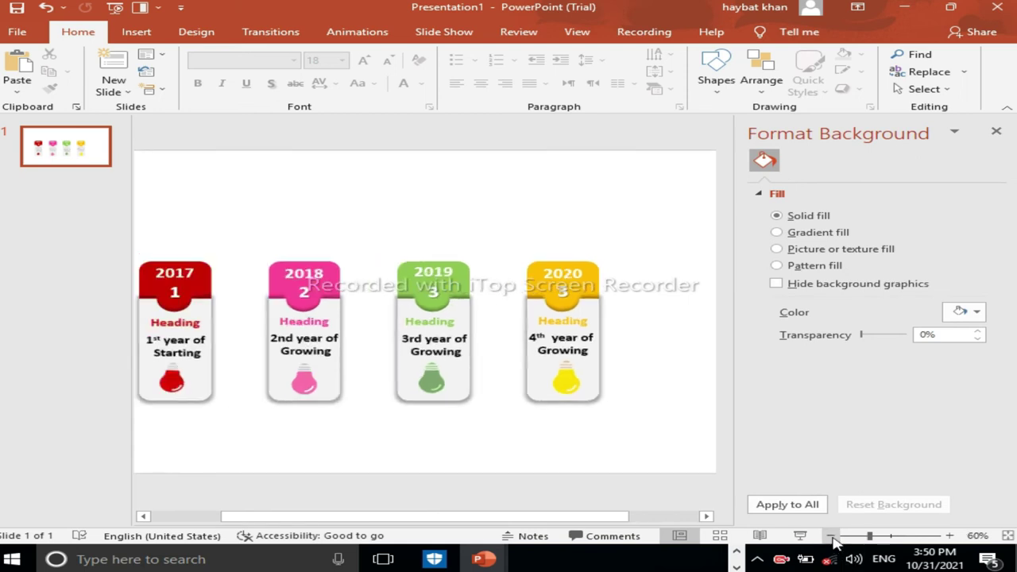
{"action": "left_click", "coordinate": [831, 537]}
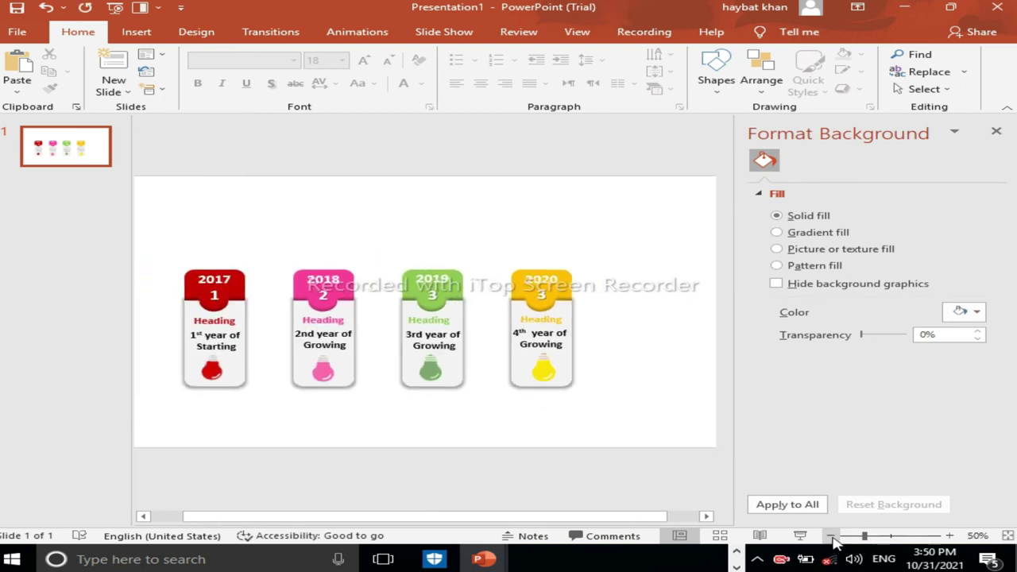
{"action": "left_click_drag", "start_coordinate": [634, 524], "coordinate": [551, 422]}
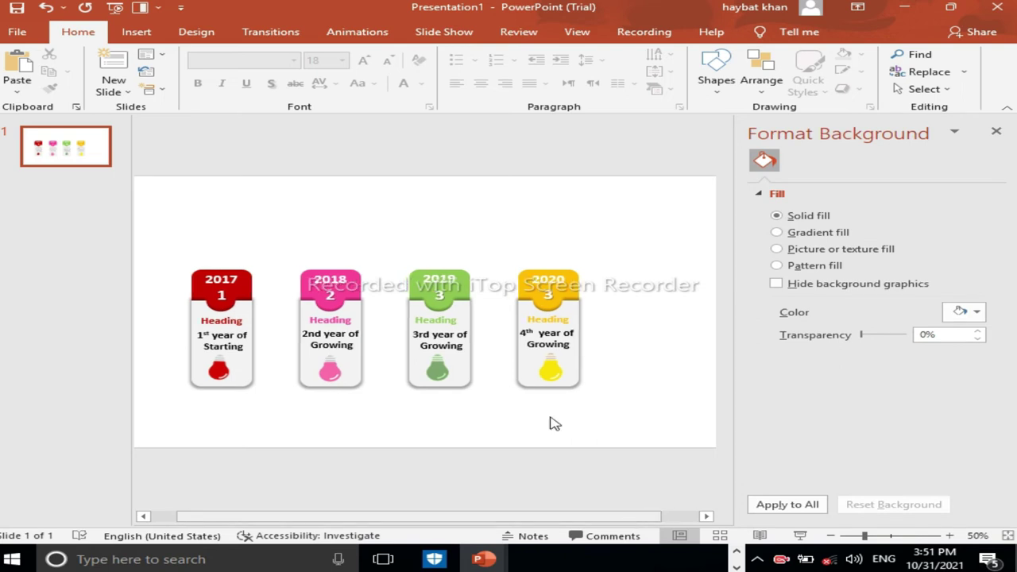
{"action": "left_click", "coordinate": [550, 294]}
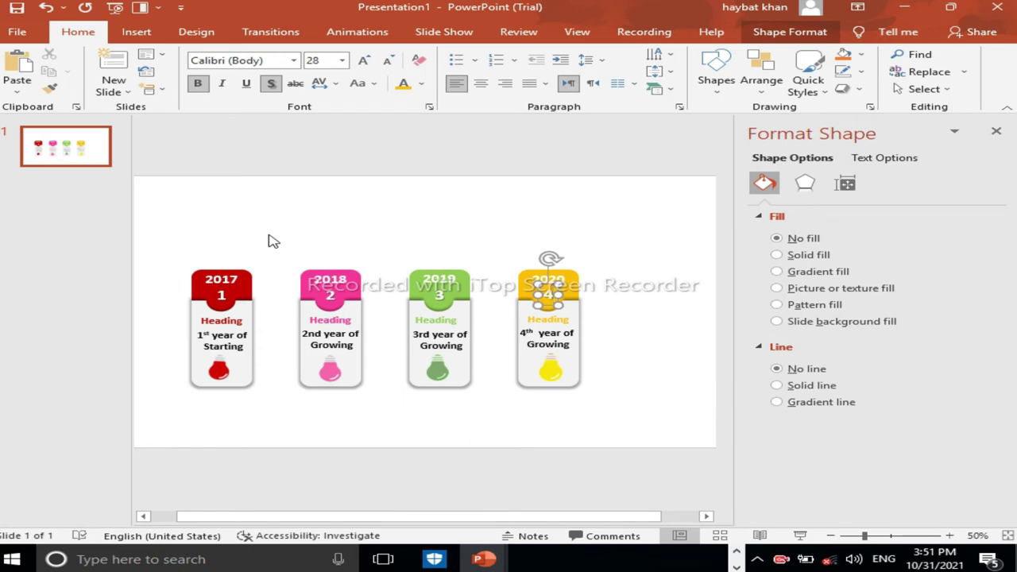
With the red 2017 card selected, close Format Shape and show the Animation Pane.
{"action": "left_click", "coordinate": [249, 371]}
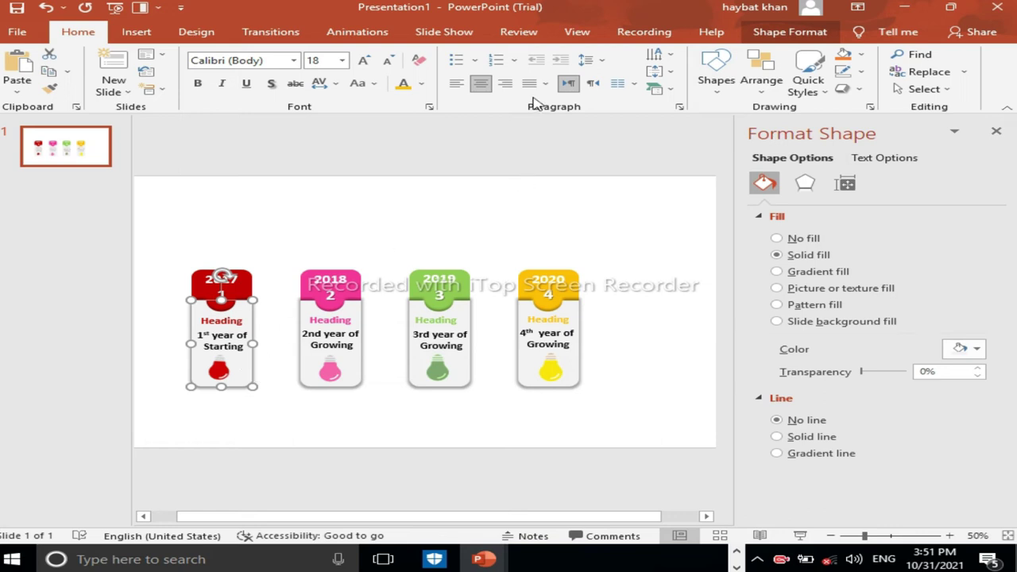
{"action": "left_click", "coordinate": [996, 131]}
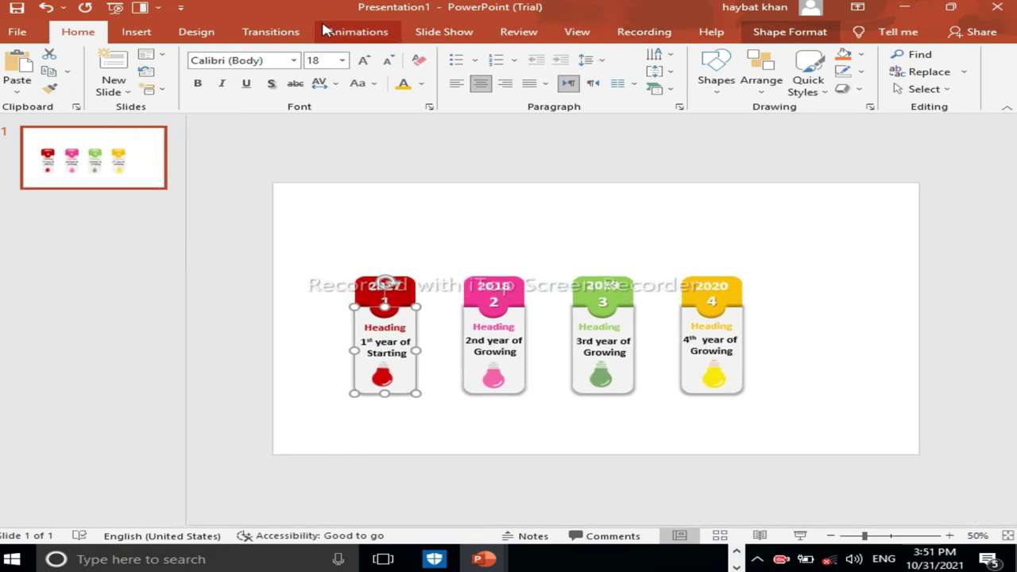
{"action": "left_click", "coordinate": [345, 33]}
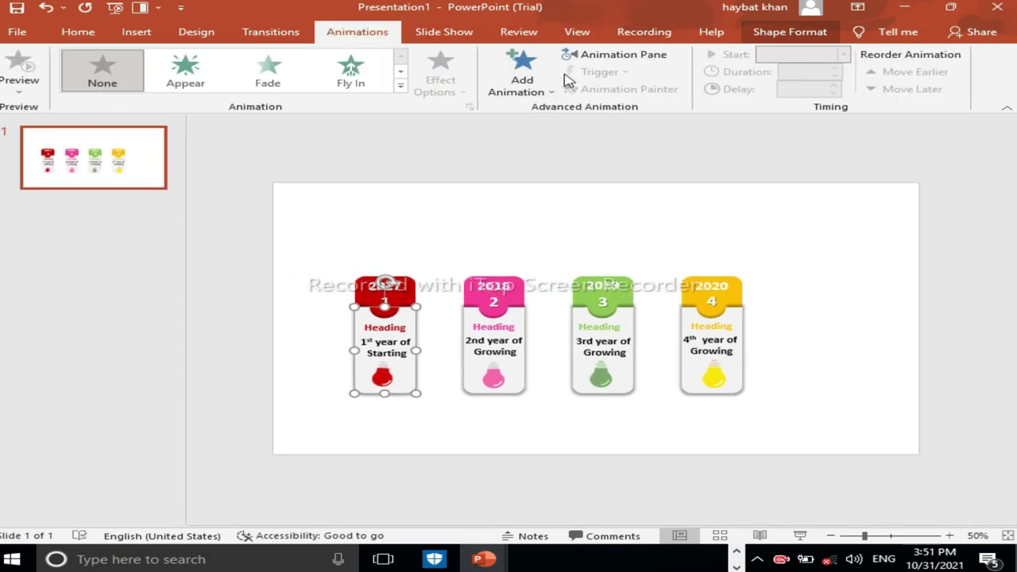
{"action": "left_click", "coordinate": [616, 57]}
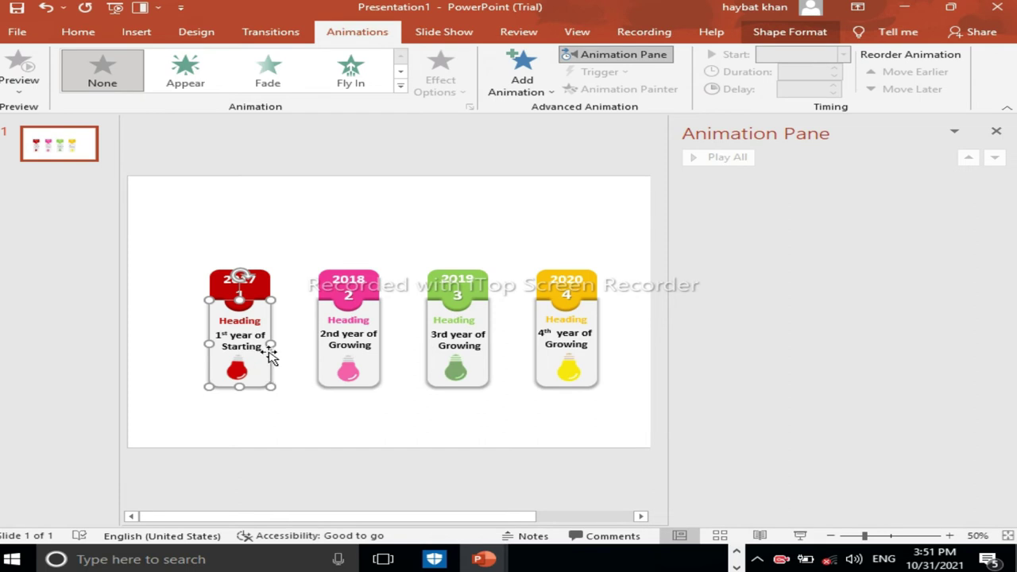
Give the red card body a Fly In entrance, replacing an initial Float In.
{"action": "left_click", "coordinate": [401, 86]}
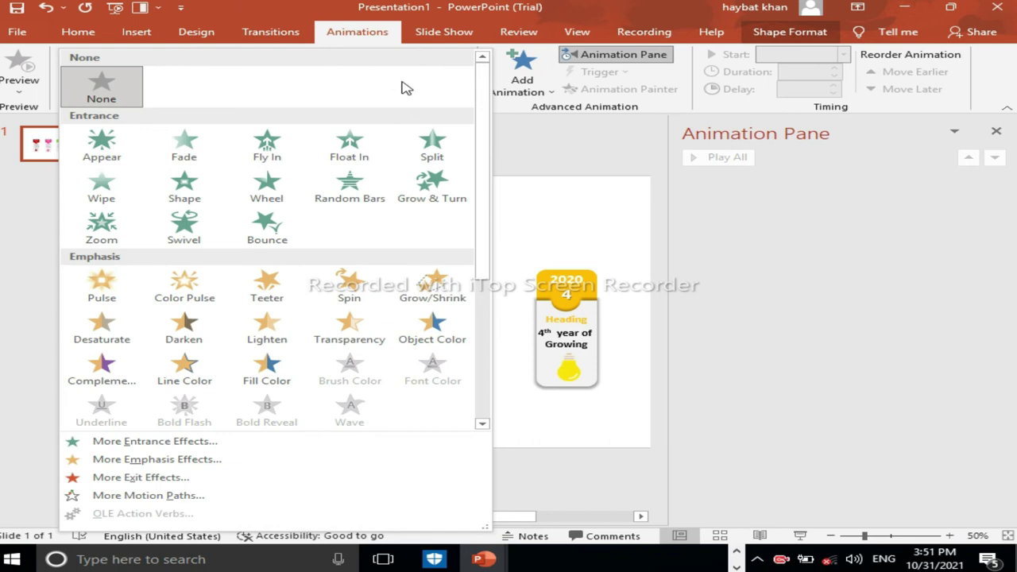
{"action": "left_click", "coordinate": [350, 151]}
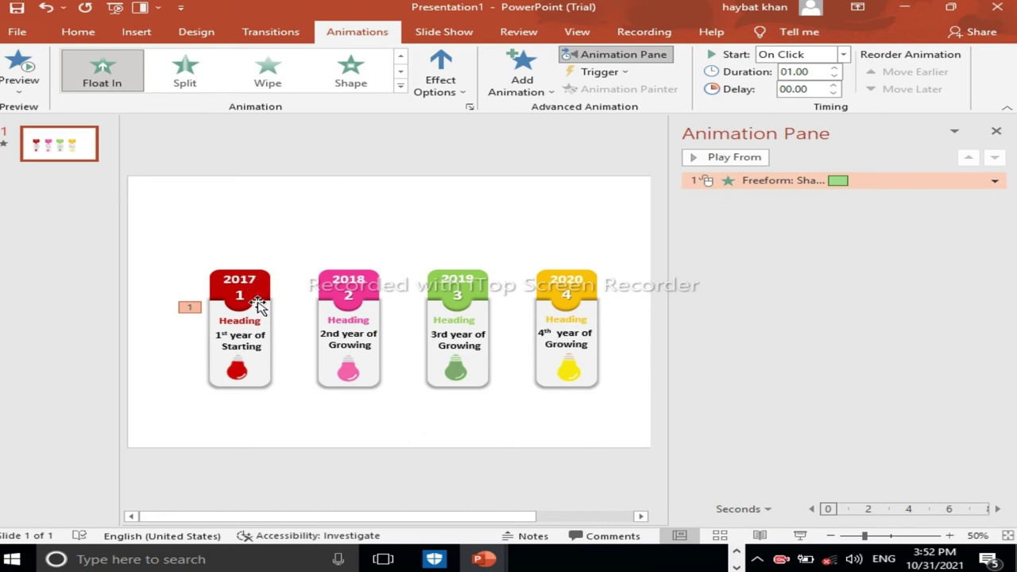
{"action": "left_click", "coordinate": [401, 85]}
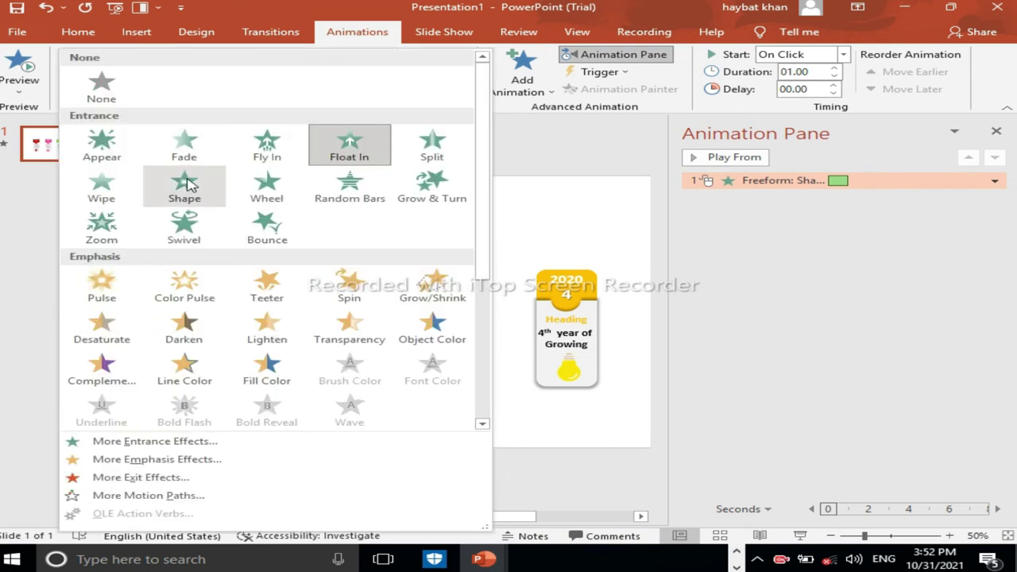
{"action": "left_click", "coordinate": [262, 151]}
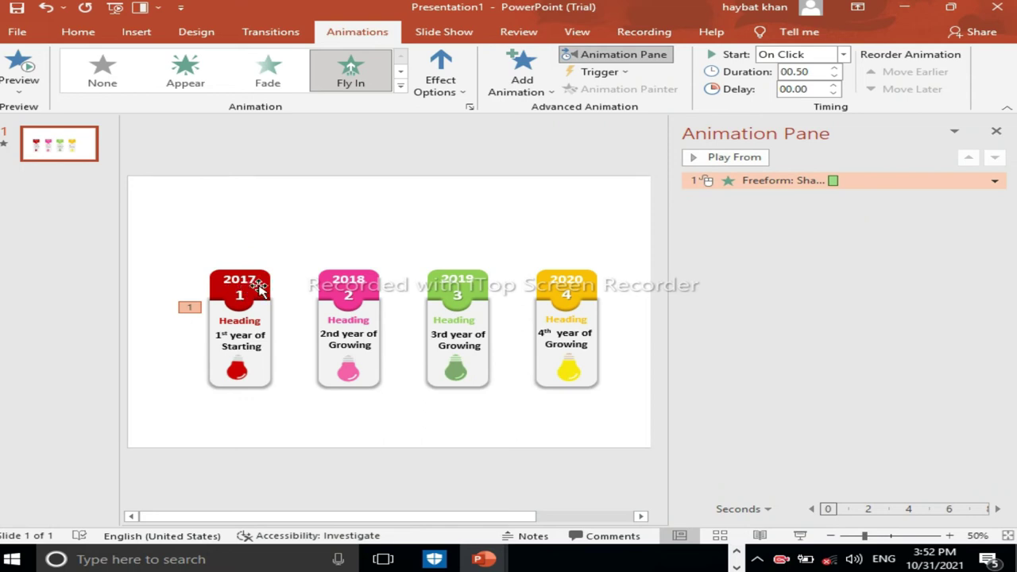
Apply a Float In entrance to the red 2017 header shape.
{"action": "left_click", "coordinate": [259, 285]}
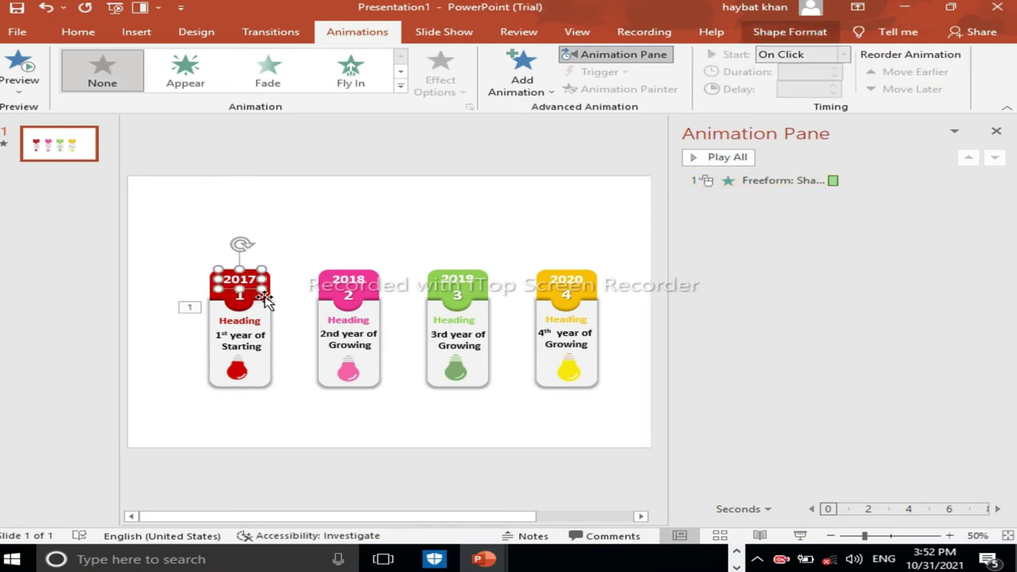
{"action": "left_click", "coordinate": [265, 299]}
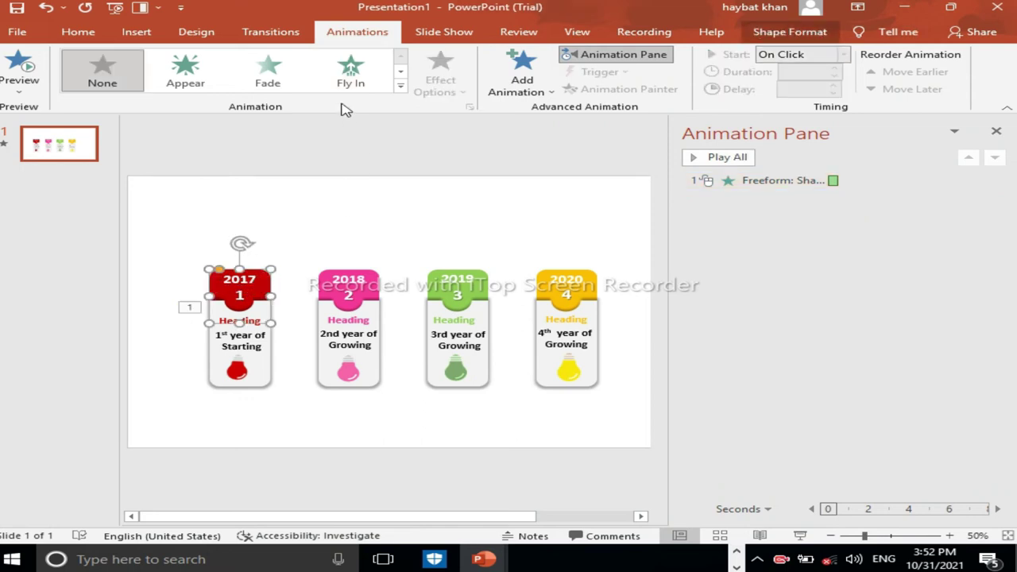
{"action": "left_click", "coordinate": [401, 85]}
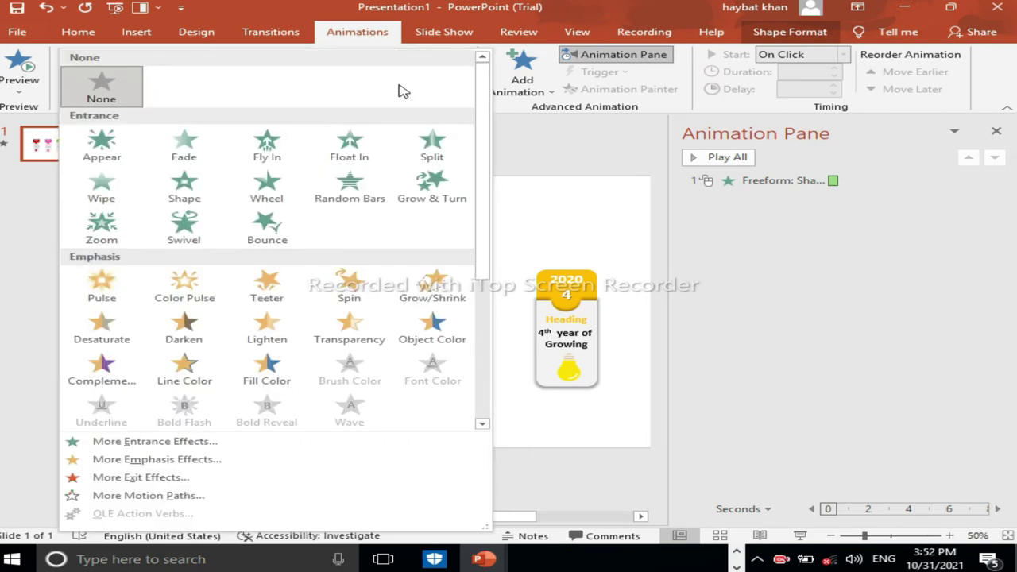
{"action": "left_click", "coordinate": [350, 153]}
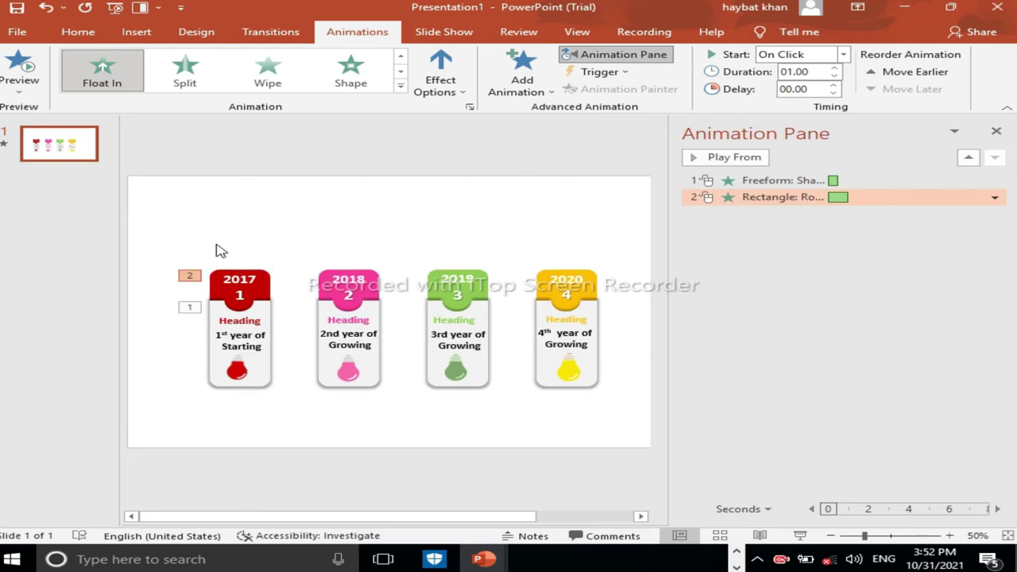
Give the 2017 year text a Zoom entrance.
{"action": "left_click", "coordinate": [240, 276]}
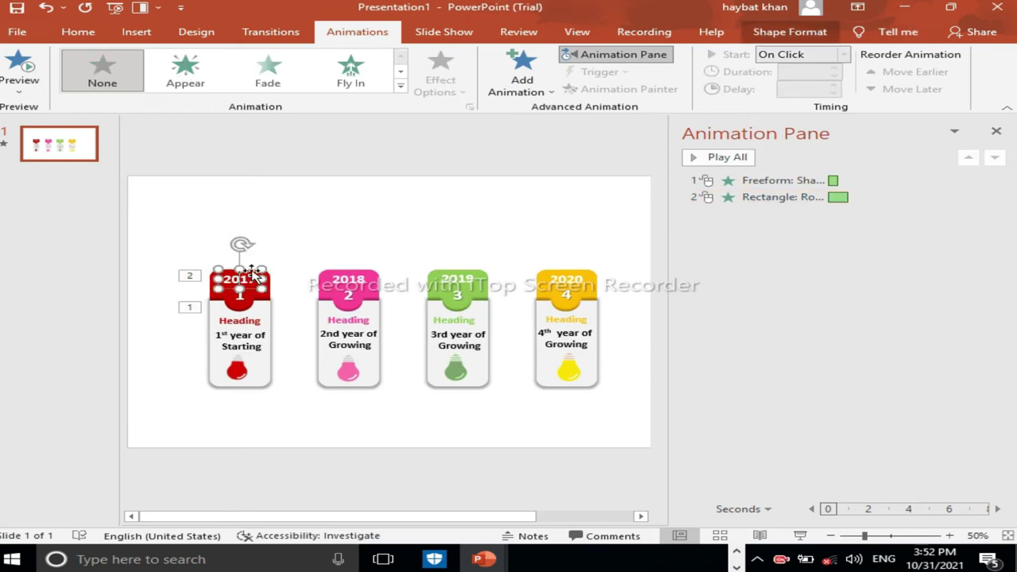
{"action": "left_click", "coordinate": [401, 85]}
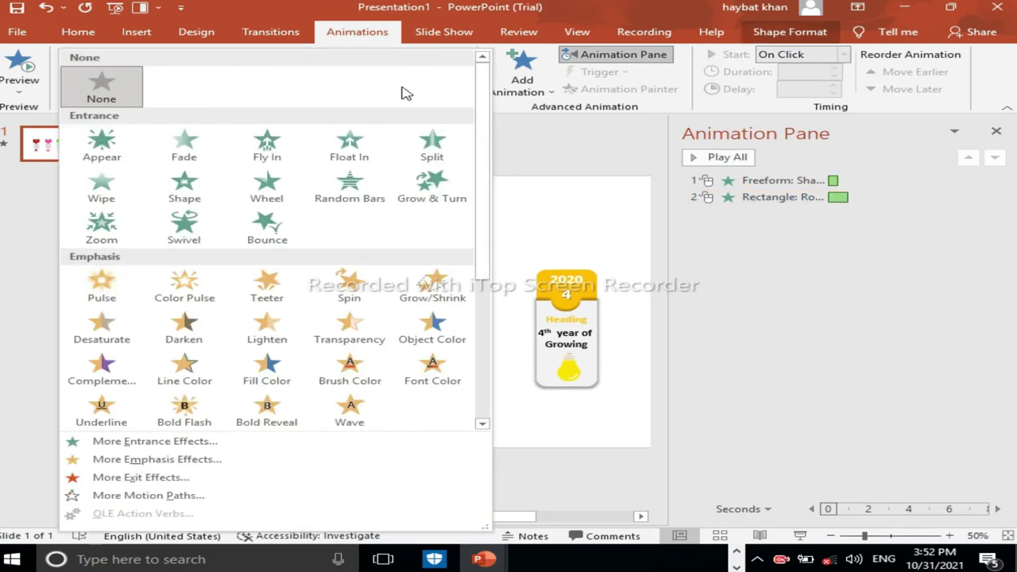
{"action": "left_click", "coordinate": [113, 237]}
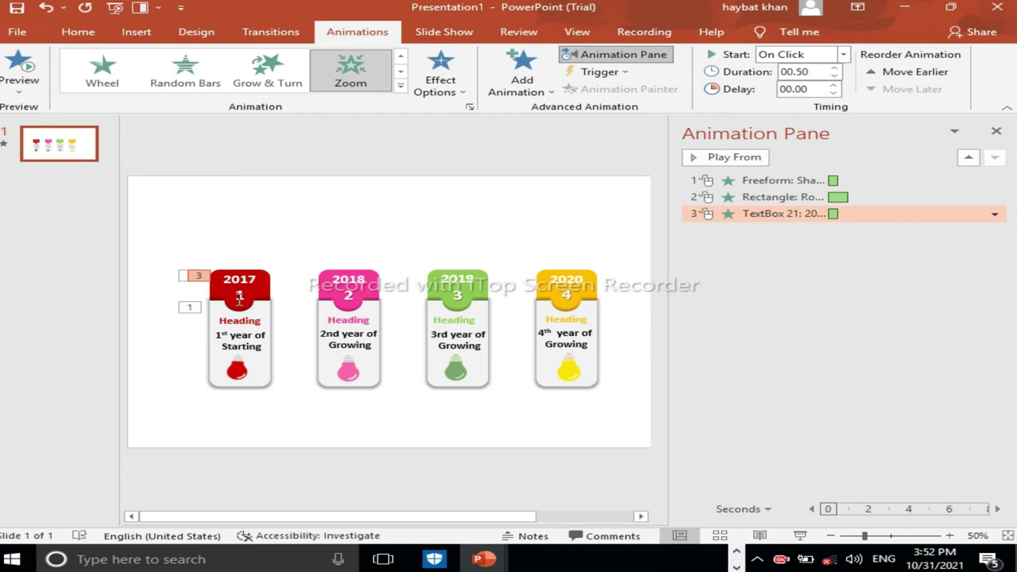
{"action": "left_click", "coordinate": [240, 298]}
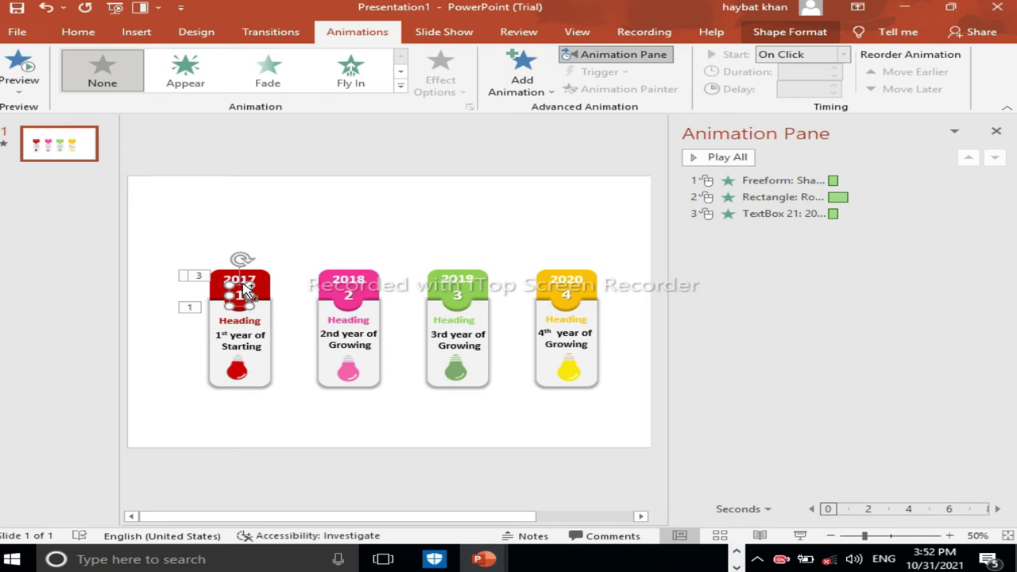
Undo the header and text animations, set the card's Fly In duration to 0.75 s, and play all.
{"action": "key", "text": "ctrl+z"}
{"action": "key", "text": "ctrl+z"}
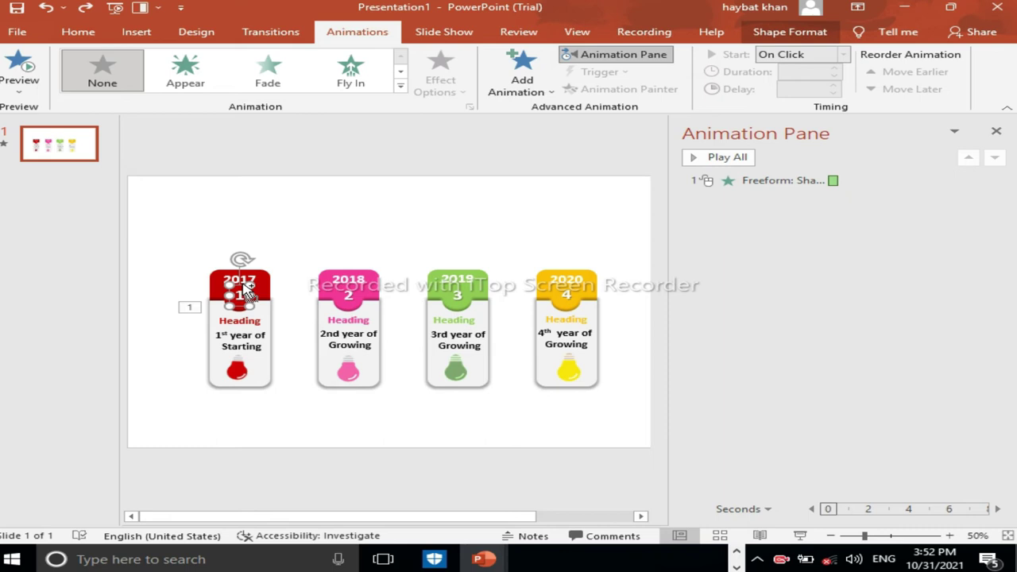
{"action": "left_click", "coordinate": [261, 367]}
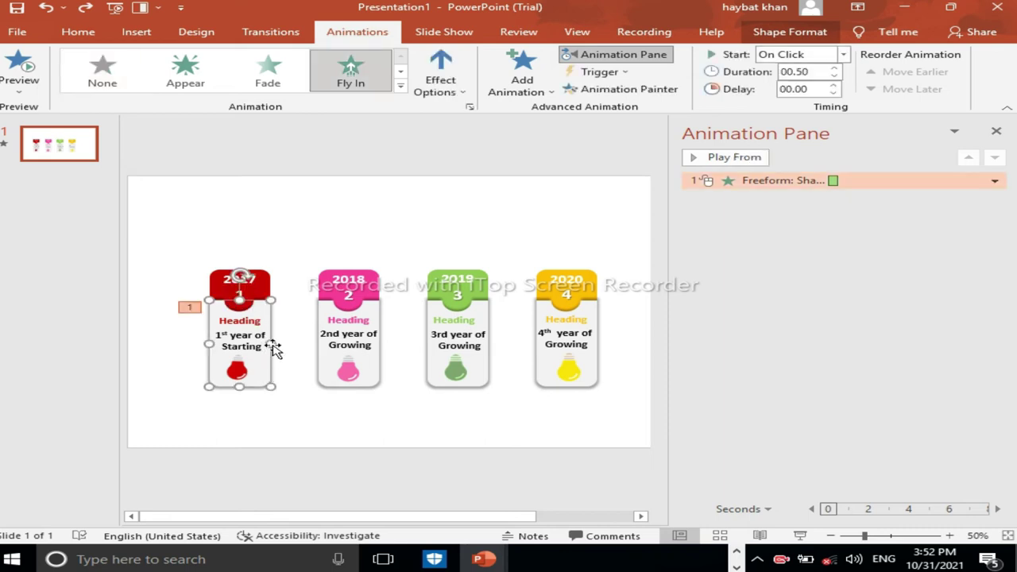
{"action": "left_click", "coordinate": [732, 159]}
{"action": "left_click", "coordinate": [833, 68]}
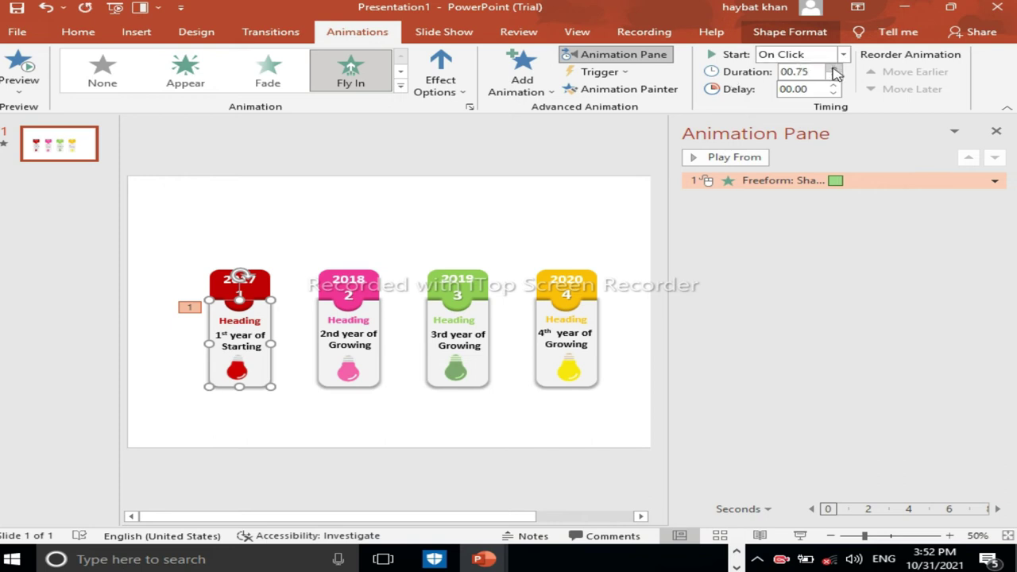
{"action": "left_click", "coordinate": [399, 219]}
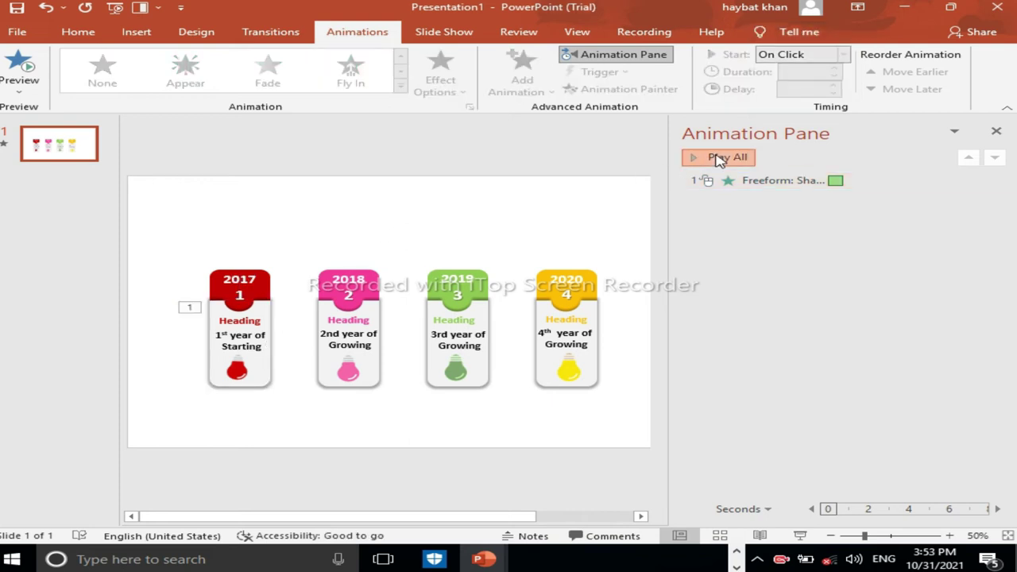
{"action": "left_click", "coordinate": [718, 157]}
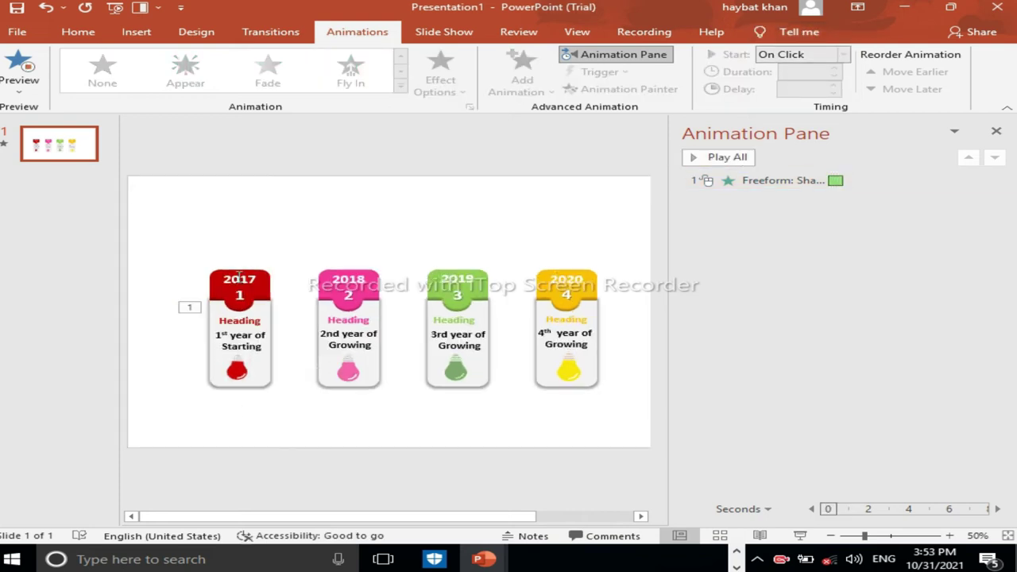
Give the 2017 header Float In, starting After Previous with a 00.25 delay, and preview it.
{"action": "left_click", "coordinate": [264, 283]}
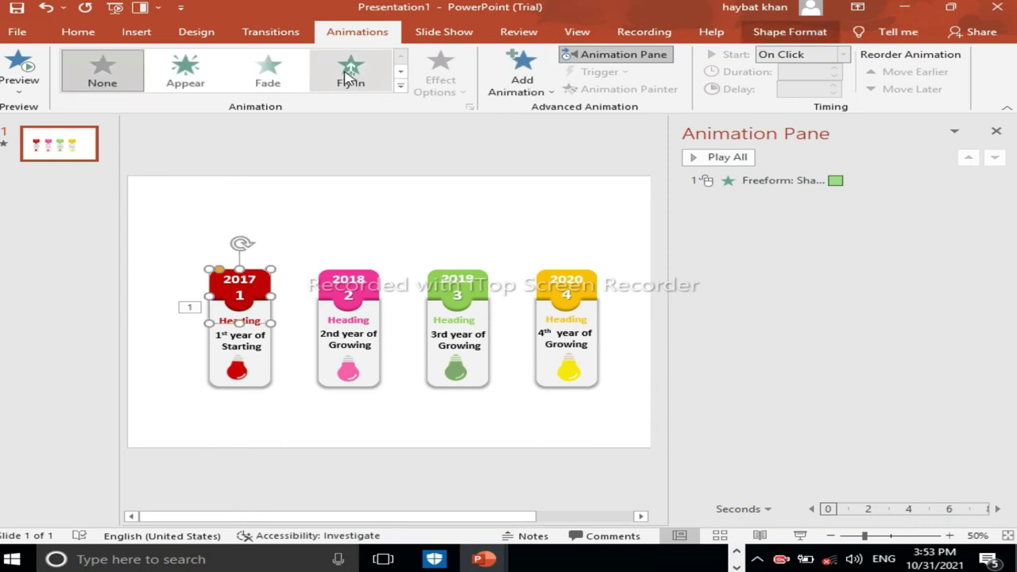
{"action": "left_click", "coordinate": [400, 86]}
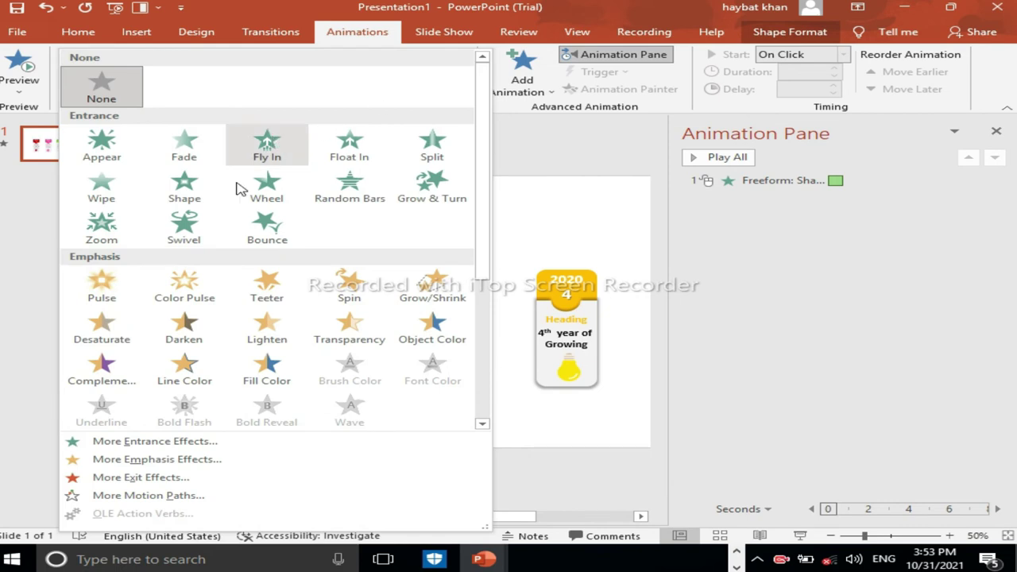
{"action": "left_click", "coordinate": [348, 157]}
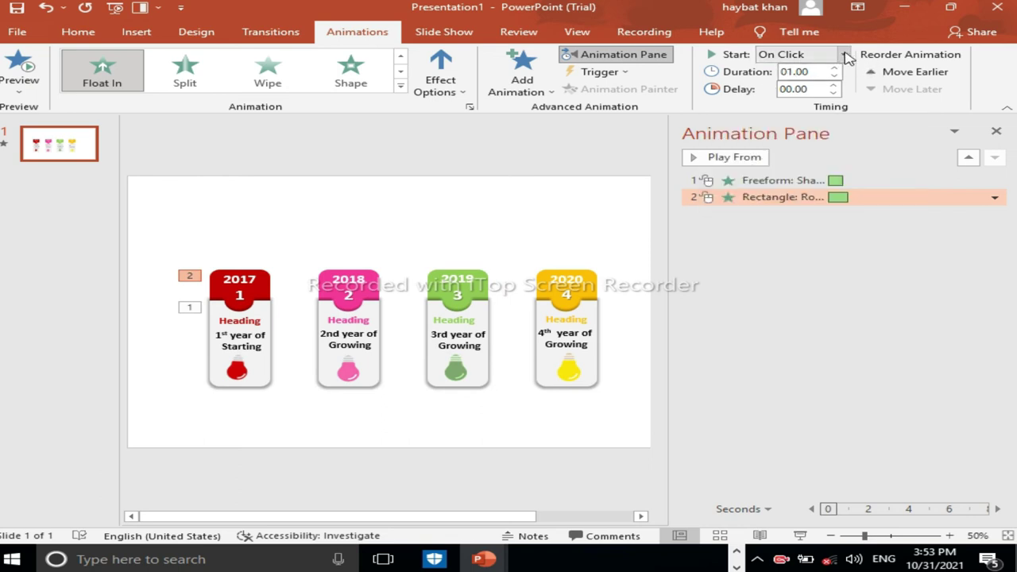
{"action": "left_click", "coordinate": [846, 54]}
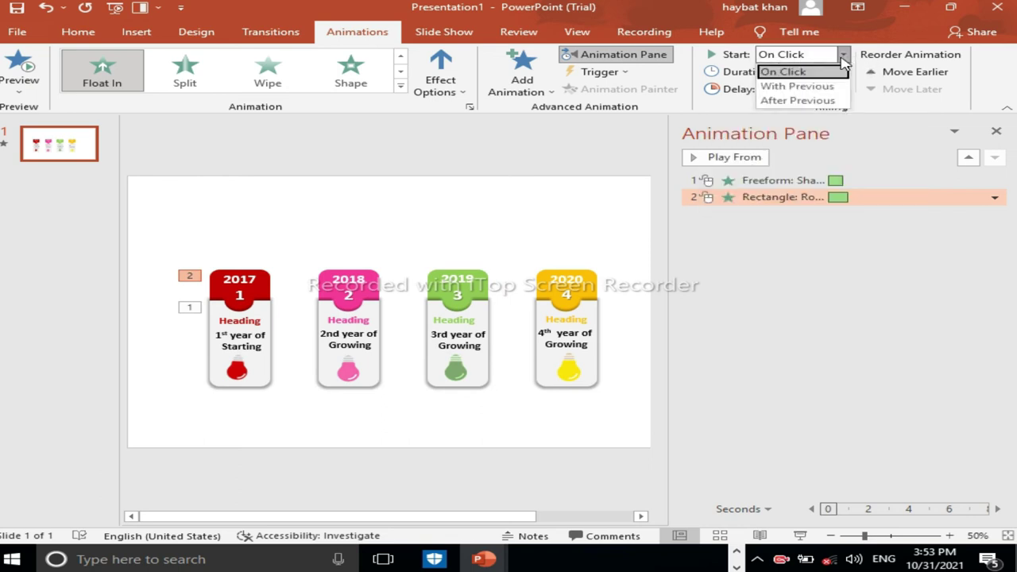
{"action": "left_click", "coordinate": [798, 101]}
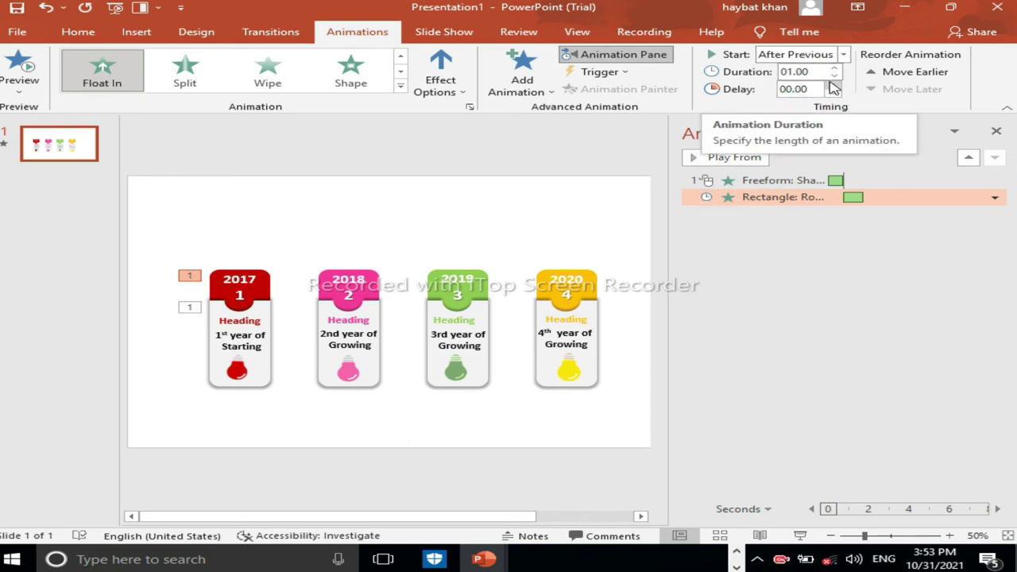
{"action": "left_click", "coordinate": [833, 85]}
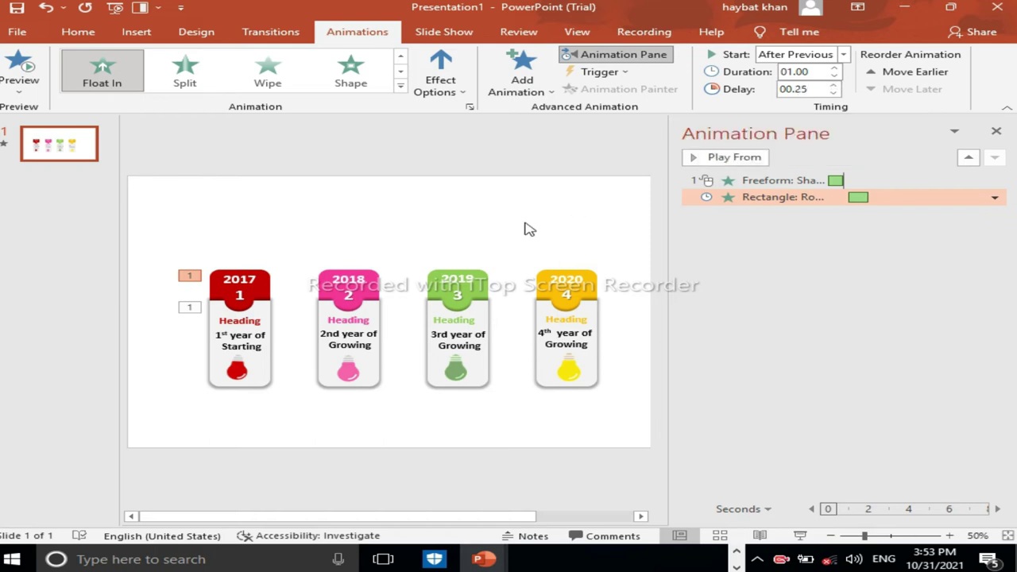
{"action": "left_click", "coordinate": [726, 158]}
{"action": "left_click", "coordinate": [239, 282]}
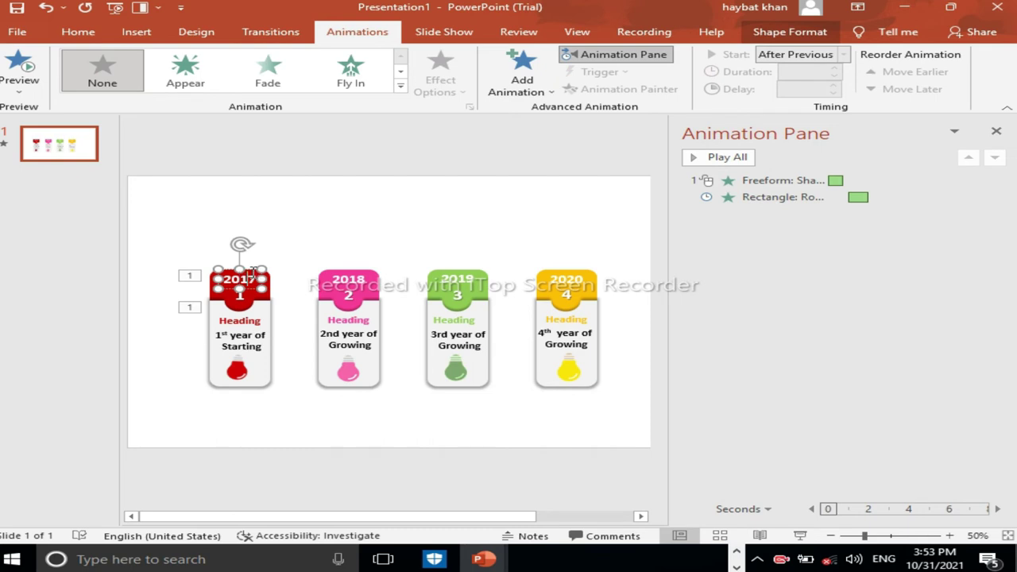
Give the 2017 year text a Zoom entrance, After Previous, with a 0.25 s delay.
{"action": "left_click", "coordinate": [400, 89]}
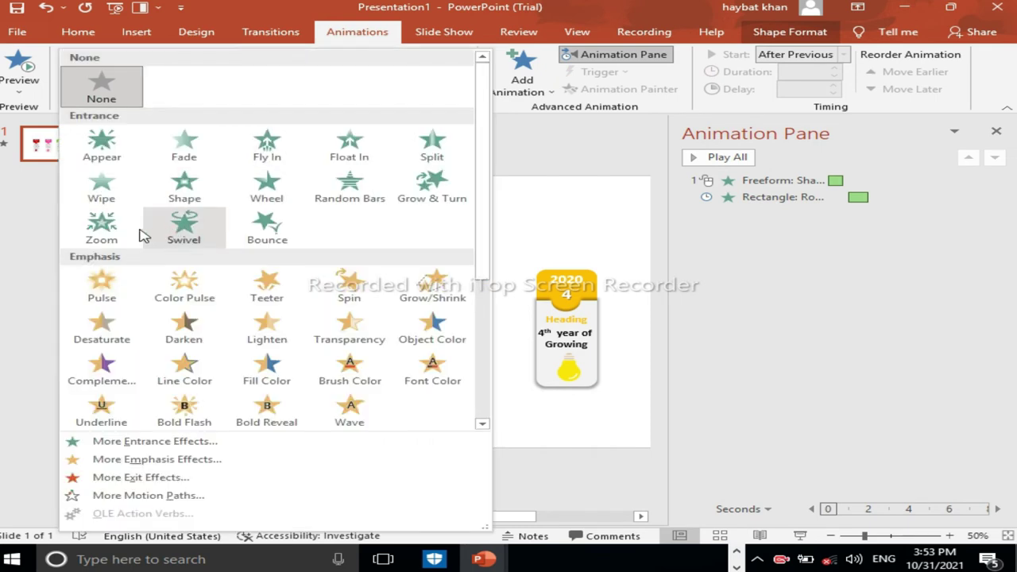
{"action": "left_click", "coordinate": [103, 230]}
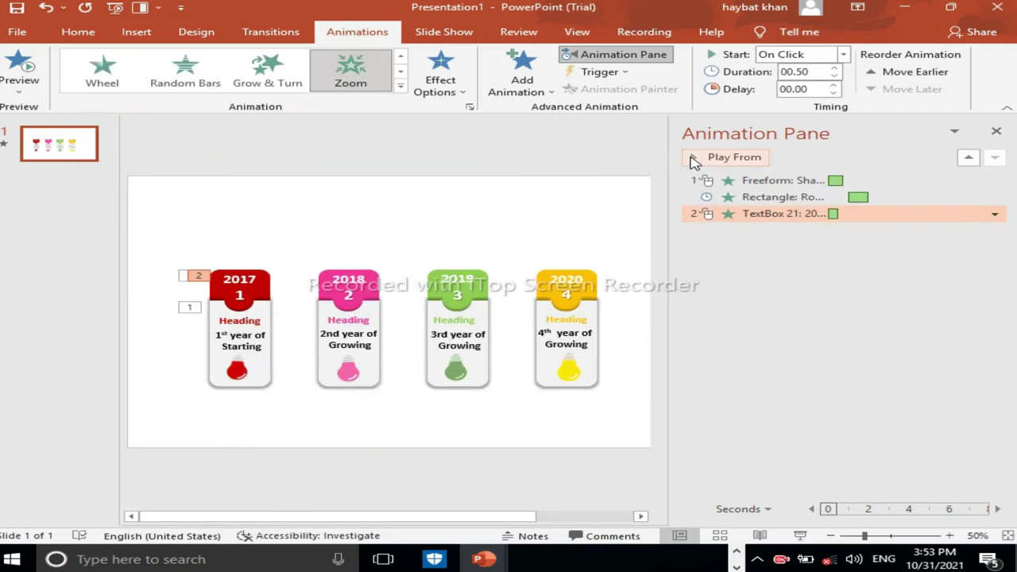
{"action": "left_click", "coordinate": [844, 55]}
{"action": "left_click", "coordinate": [799, 101]}
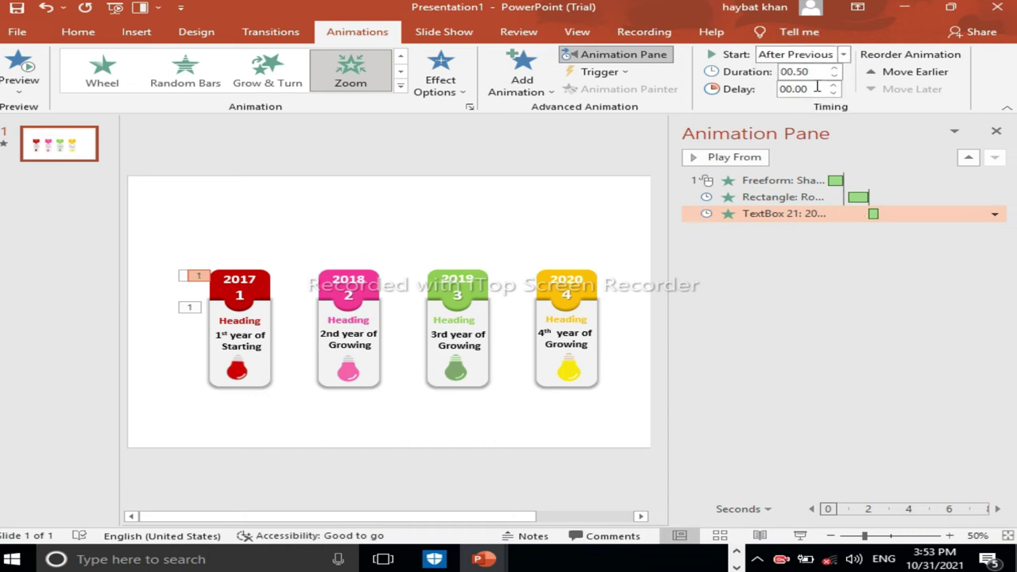
{"action": "left_click", "coordinate": [834, 85]}
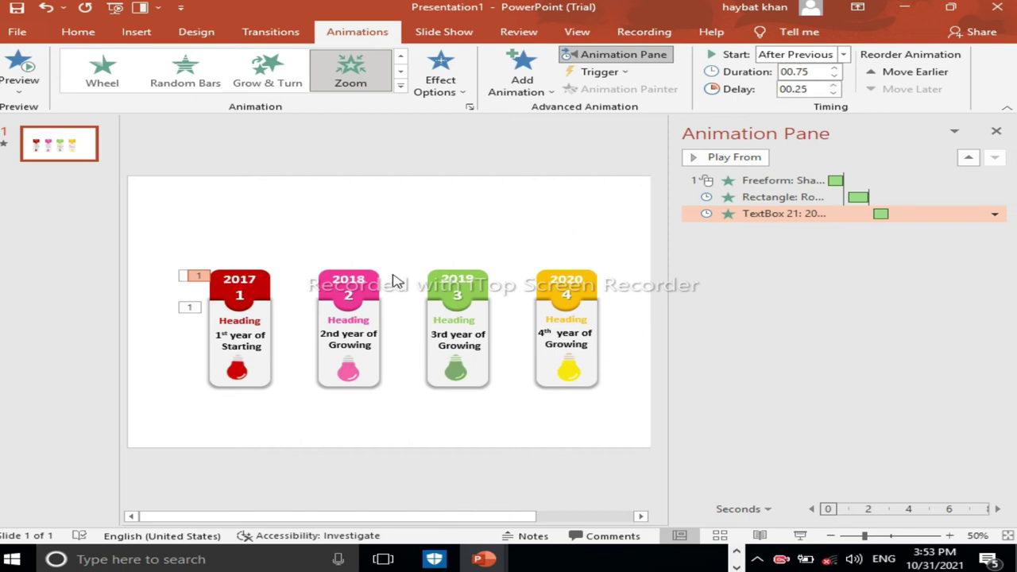
Make the number 1 Zoom in After Previous, with 0.75 s duration and 0.25 s delay.
{"action": "left_click", "coordinate": [243, 295]}
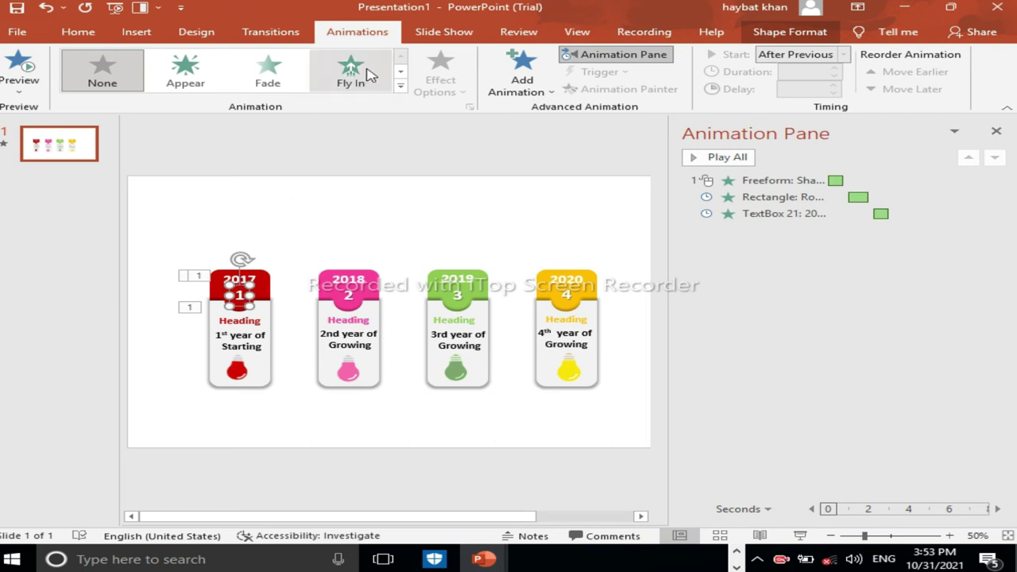
{"action": "left_click", "coordinate": [401, 85]}
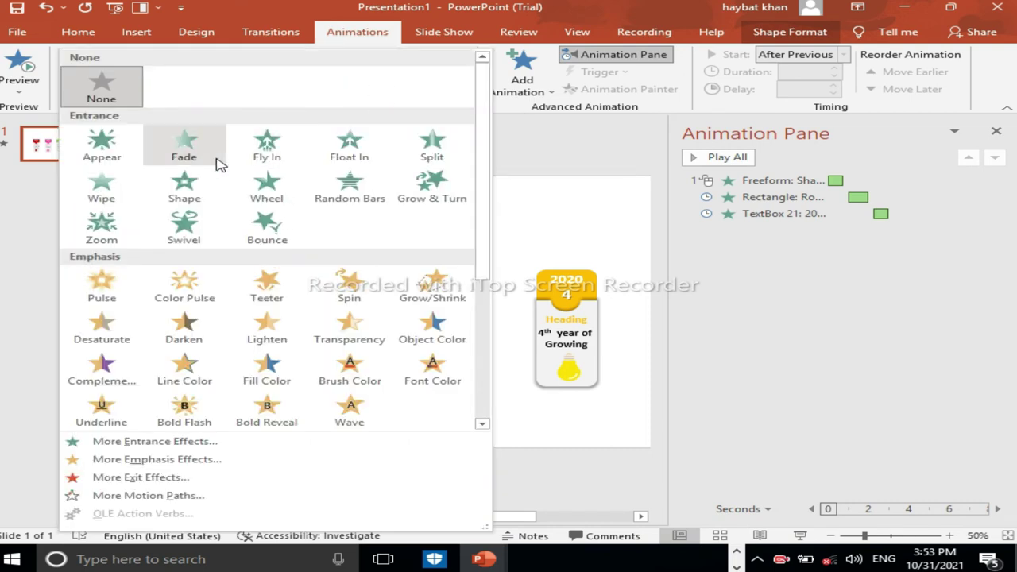
{"action": "left_click", "coordinate": [101, 229]}
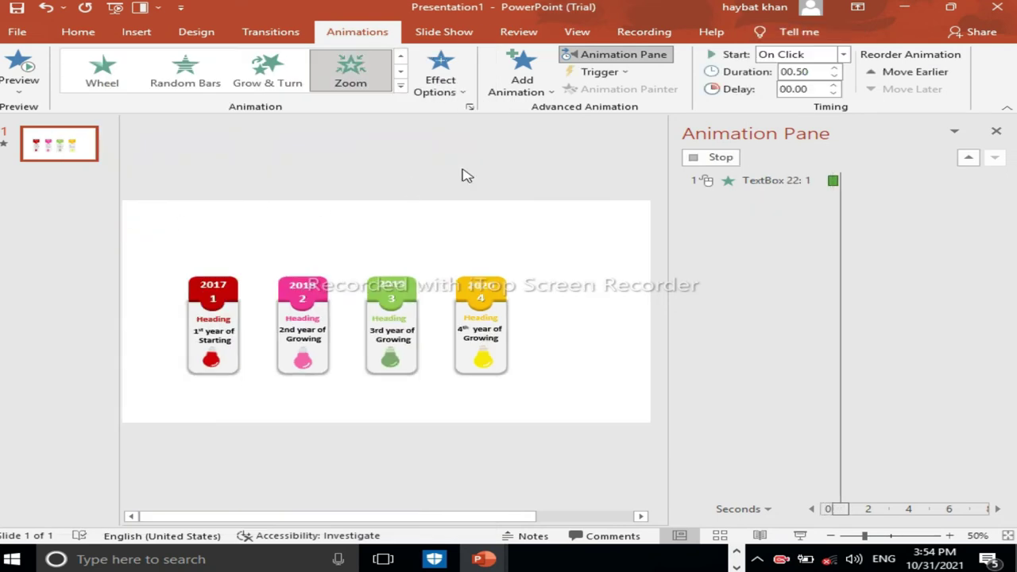
{"action": "left_click", "coordinate": [844, 54]}
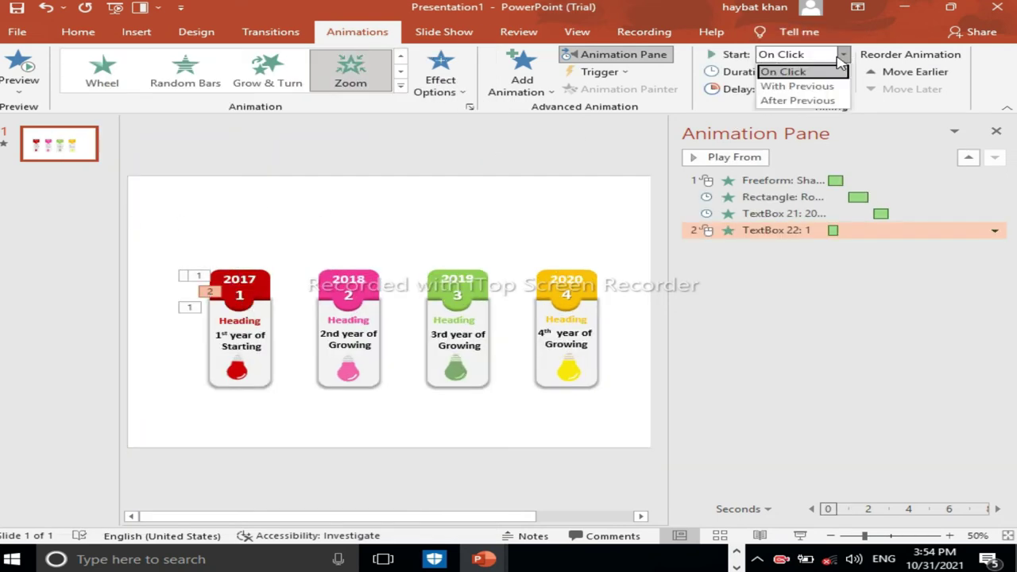
{"action": "left_click", "coordinate": [798, 101]}
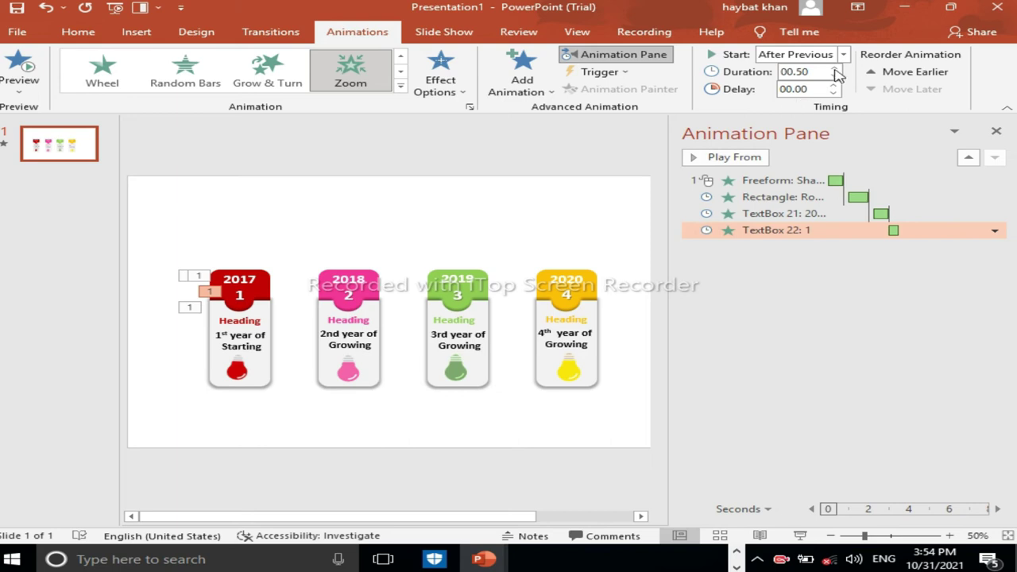
{"action": "left_click", "coordinate": [834, 69]}
{"action": "left_click", "coordinate": [834, 86]}
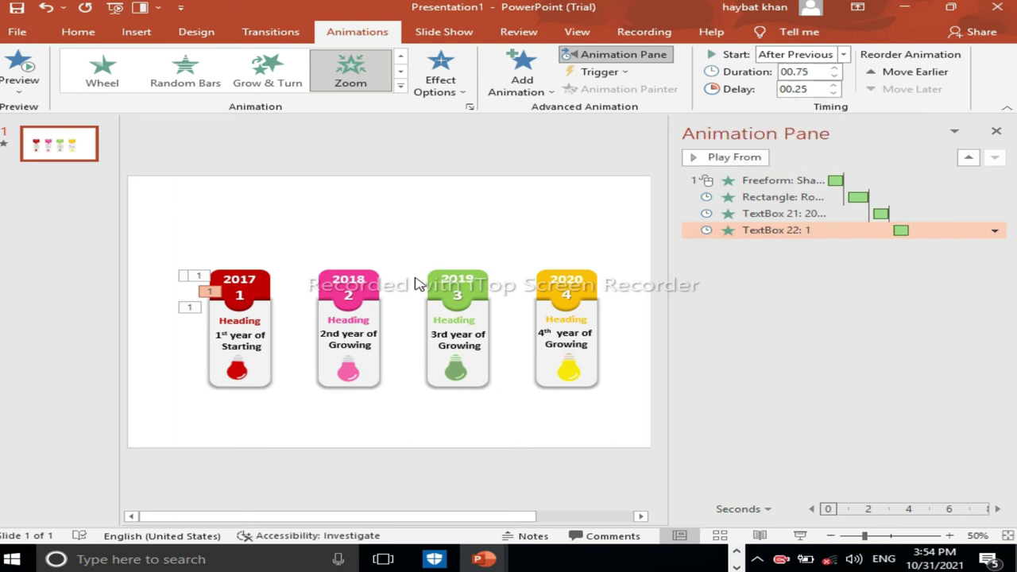
{"action": "left_click", "coordinate": [248, 322]}
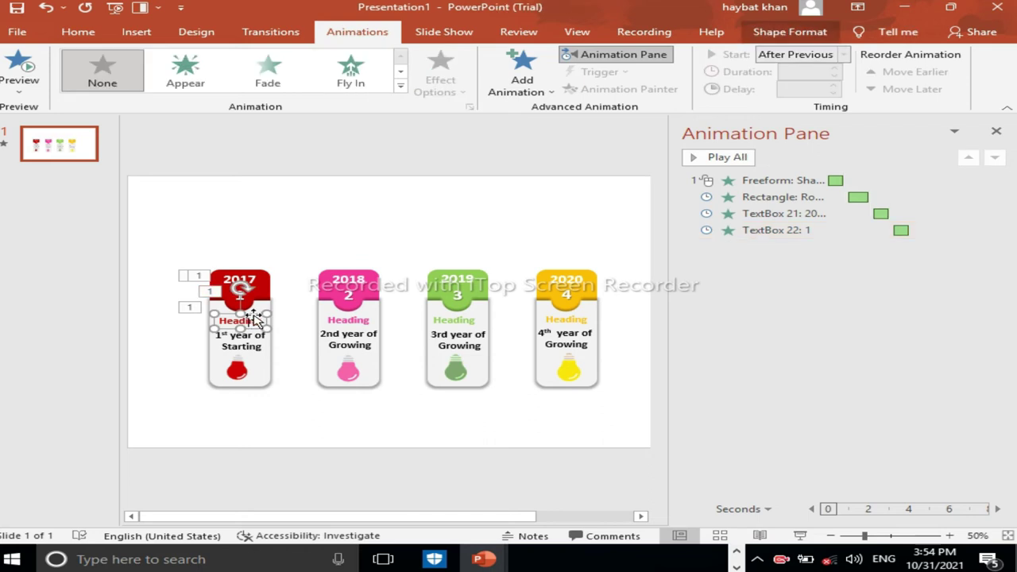
Give the Heading a Zoom entrance, After Previous, 0.75 s duration, 0.25 s delay.
{"action": "left_click", "coordinate": [402, 89]}
{"action": "left_click", "coordinate": [127, 231]}
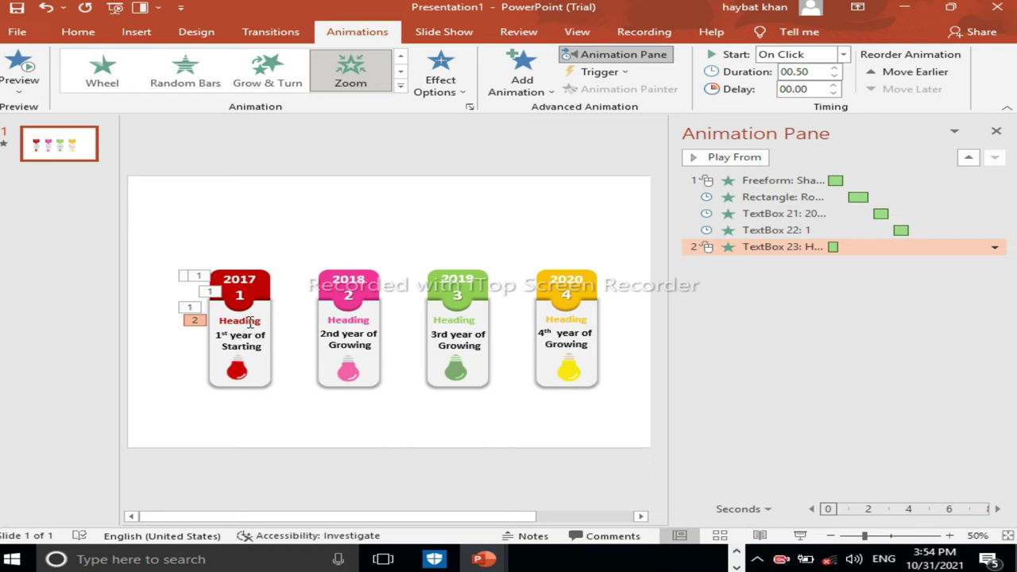
{"action": "left_click", "coordinate": [843, 56]}
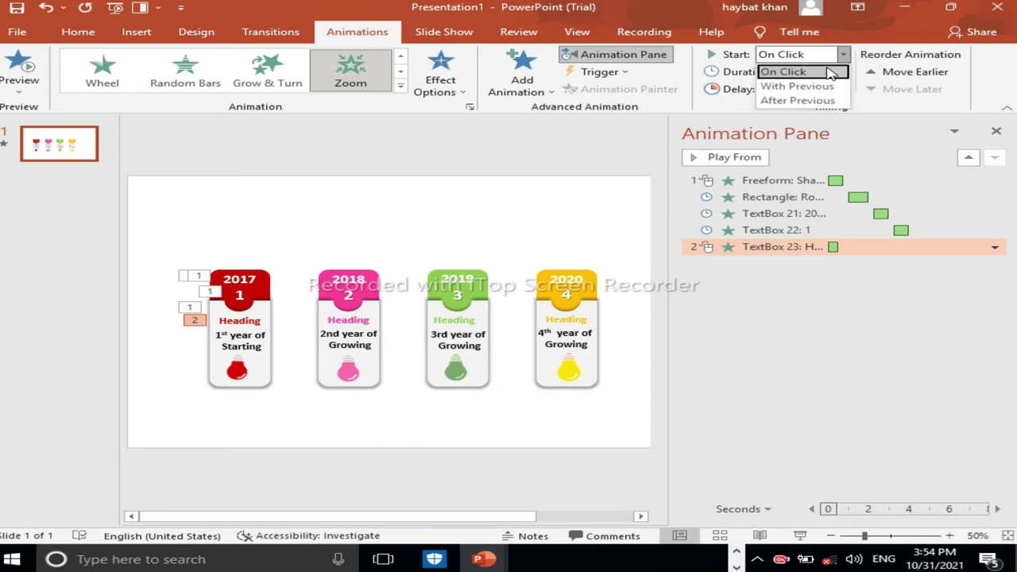
{"action": "left_click", "coordinate": [804, 101]}
{"action": "left_click", "coordinate": [834, 69]}
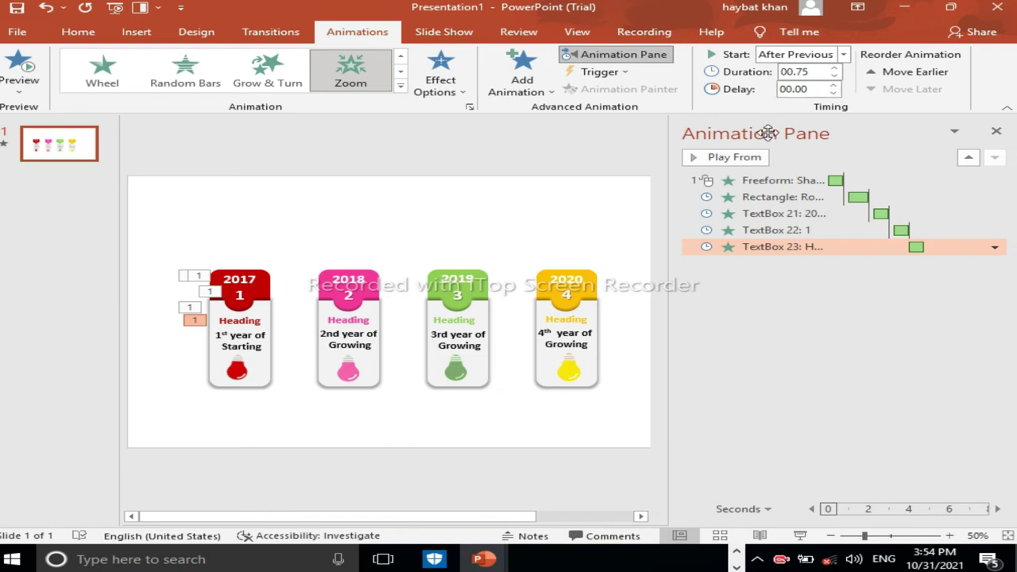
{"action": "left_click", "coordinate": [834, 85]}
Make the '1st year of Starting' text Zoom in After Previous with a 0.25 s delay.
{"action": "left_click", "coordinate": [253, 341]}
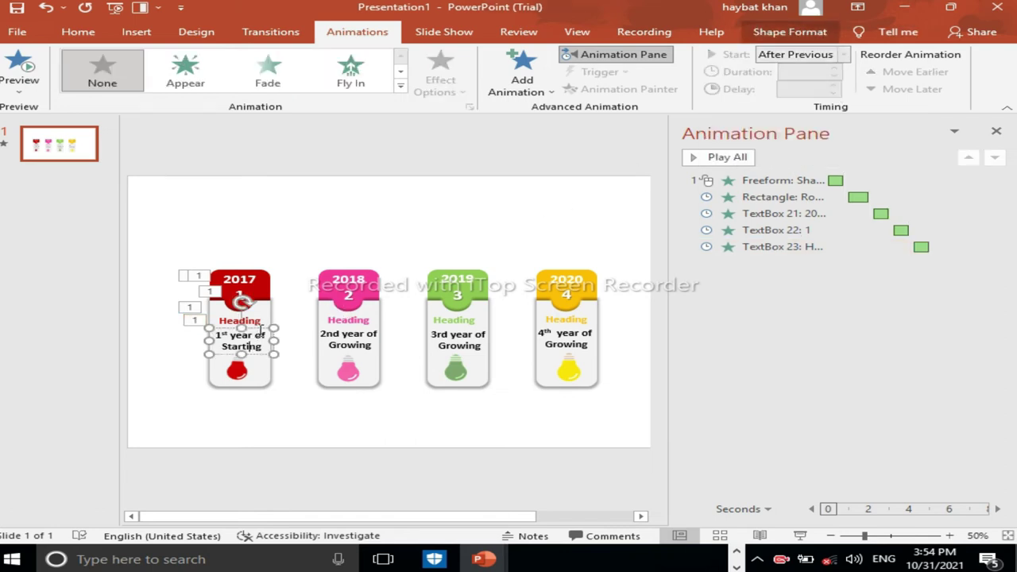
{"action": "left_click", "coordinate": [399, 86]}
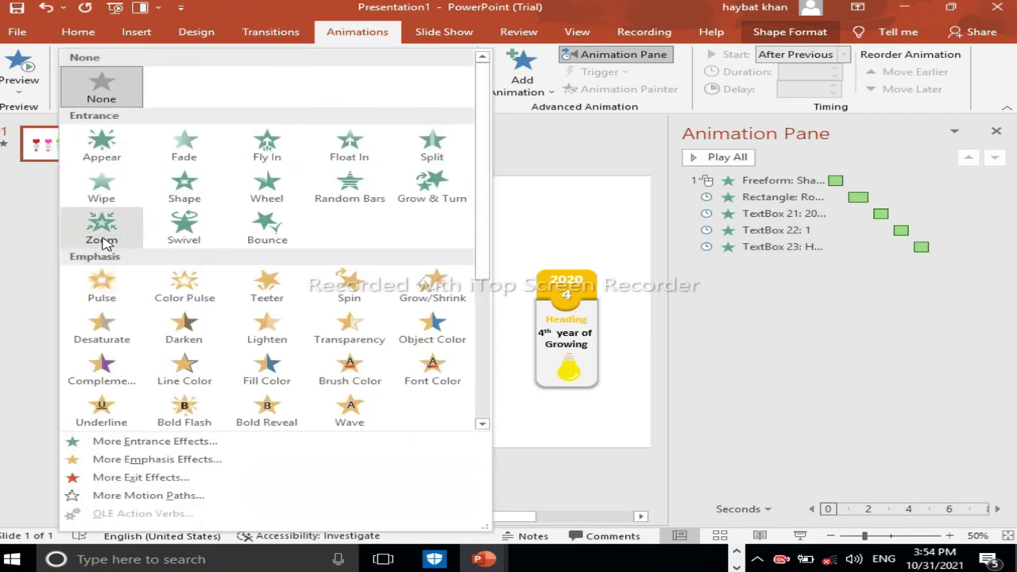
{"action": "left_click", "coordinate": [102, 230]}
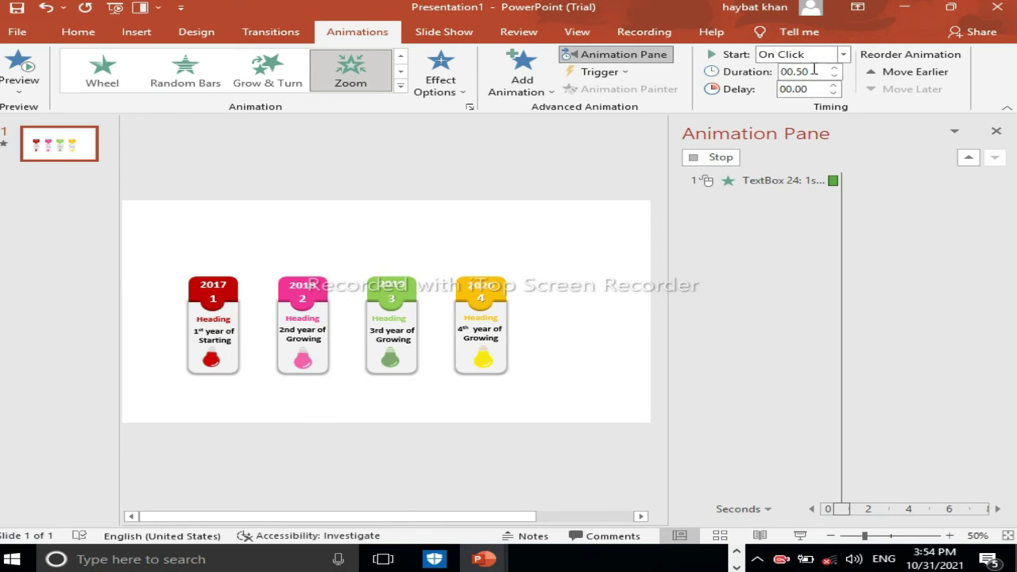
{"action": "left_click", "coordinate": [844, 56]}
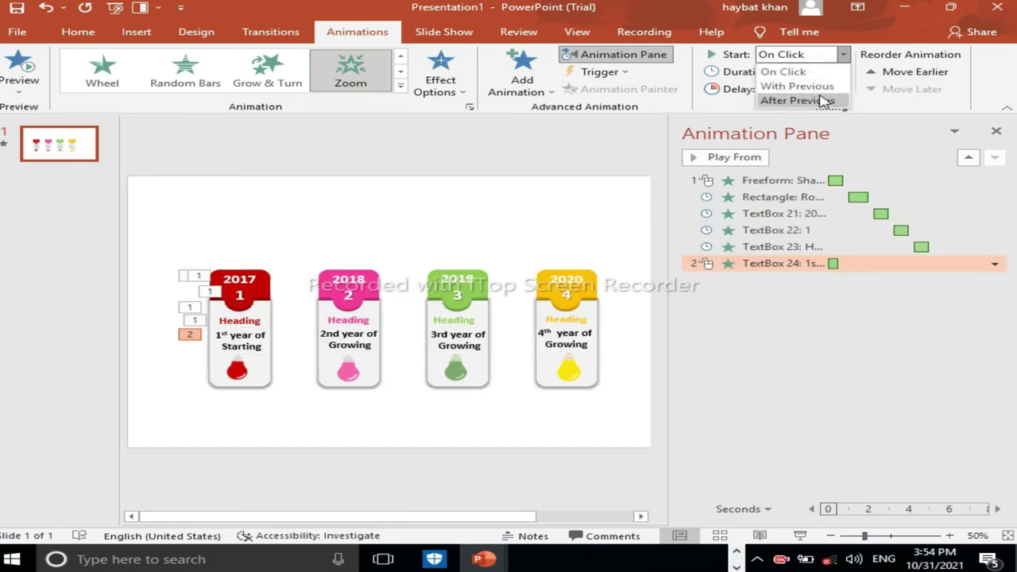
{"action": "left_click", "coordinate": [815, 101]}
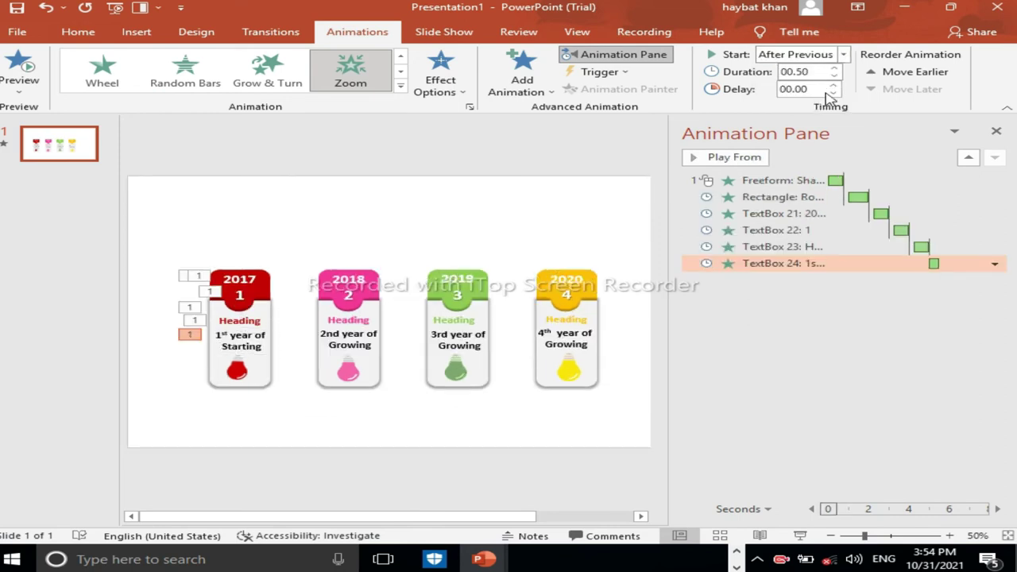
{"action": "left_click", "coordinate": [833, 85]}
Make the red bulb Zoom in After Previous, lasting 0.75 seconds.
{"action": "left_click", "coordinate": [232, 367]}
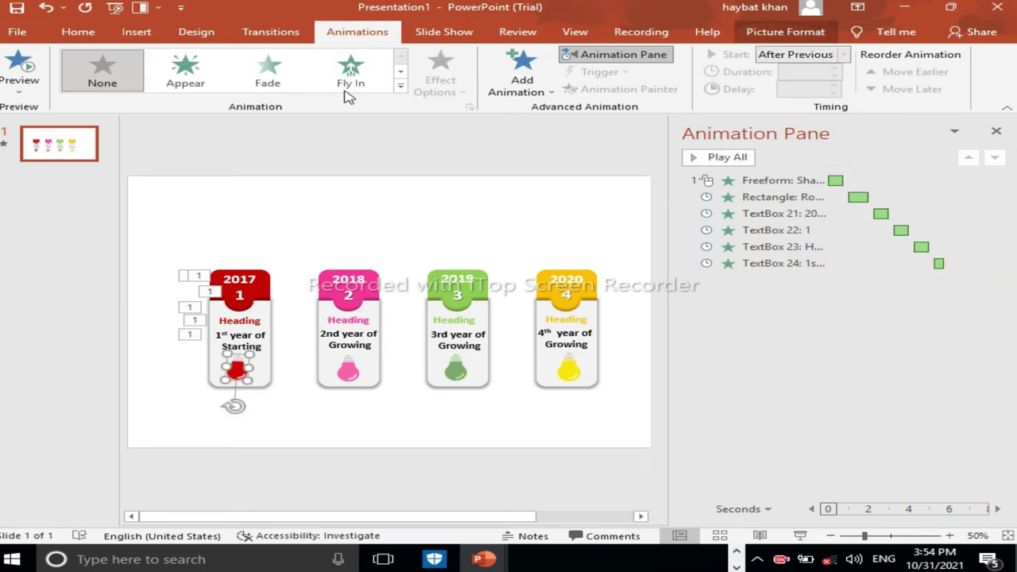
{"action": "left_click", "coordinate": [401, 85]}
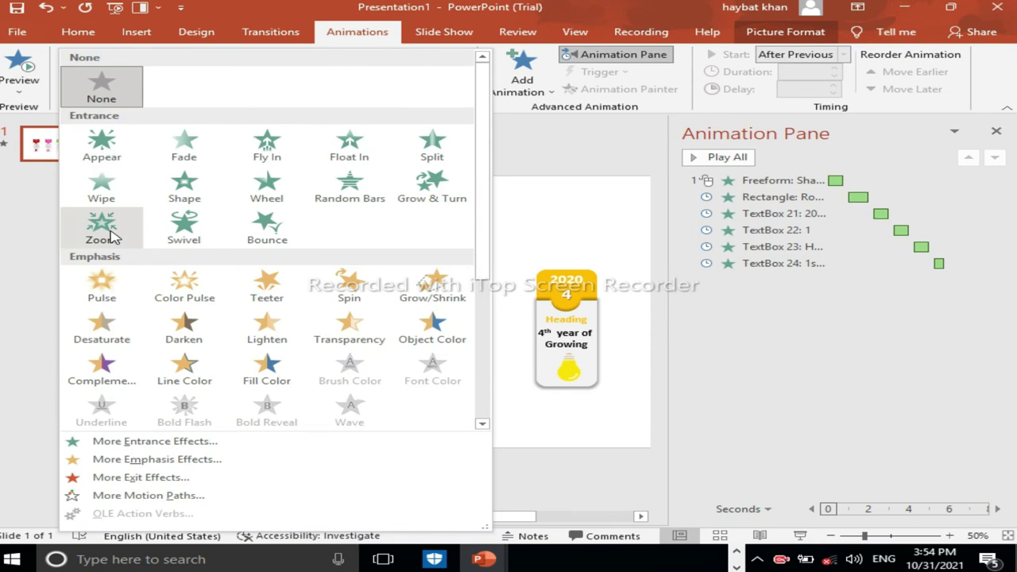
{"action": "left_click", "coordinate": [102, 229]}
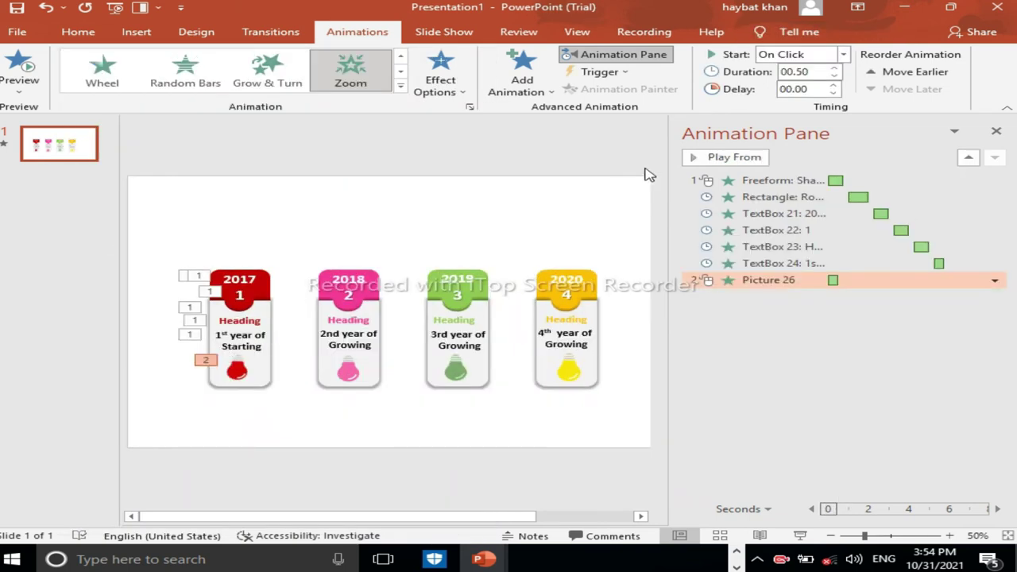
{"action": "left_click", "coordinate": [843, 55]}
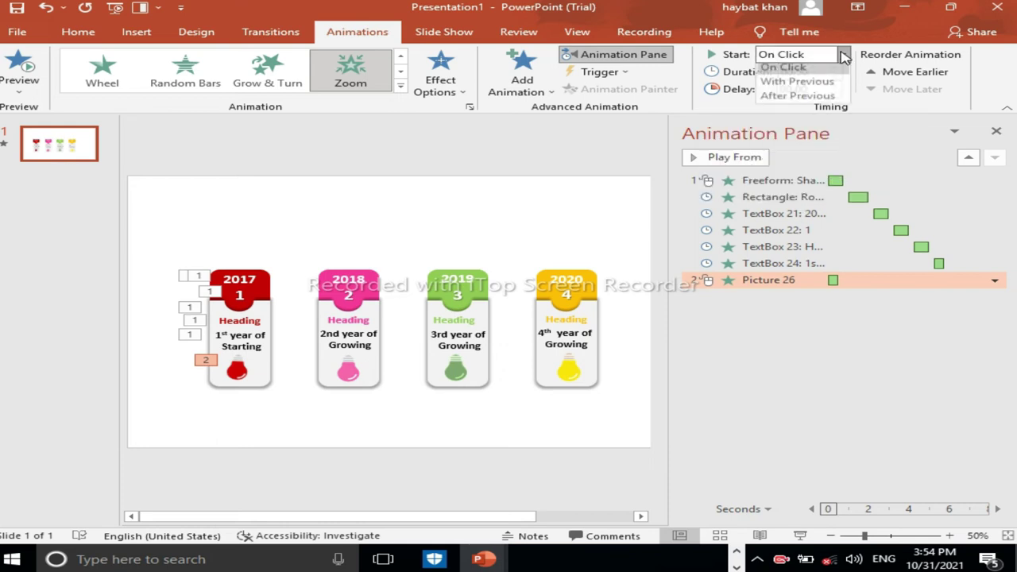
{"action": "left_click", "coordinate": [799, 101]}
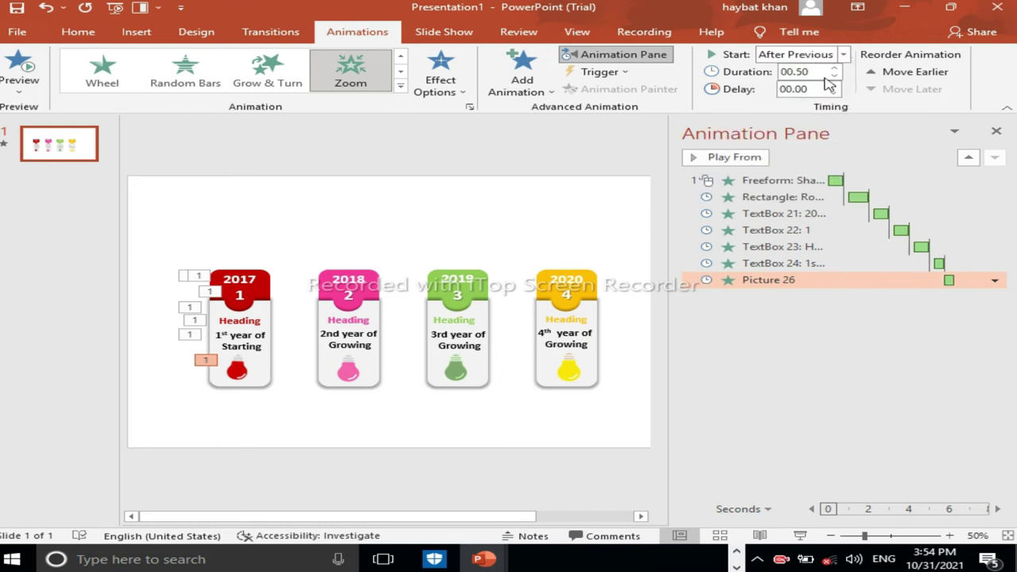
{"action": "left_click", "coordinate": [835, 69]}
{"action": "left_click", "coordinate": [559, 231]}
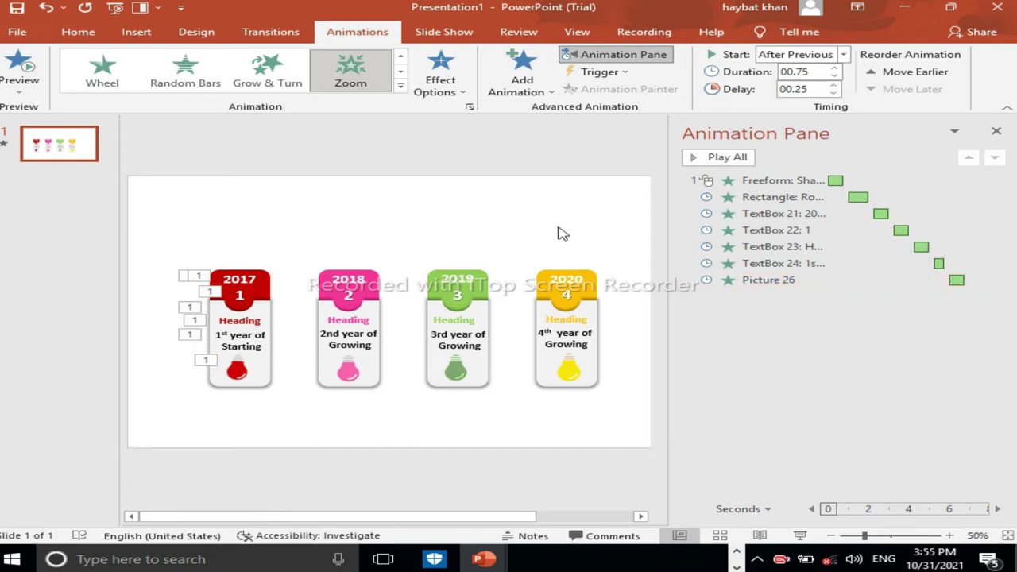
{"action": "left_click", "coordinate": [723, 163]}
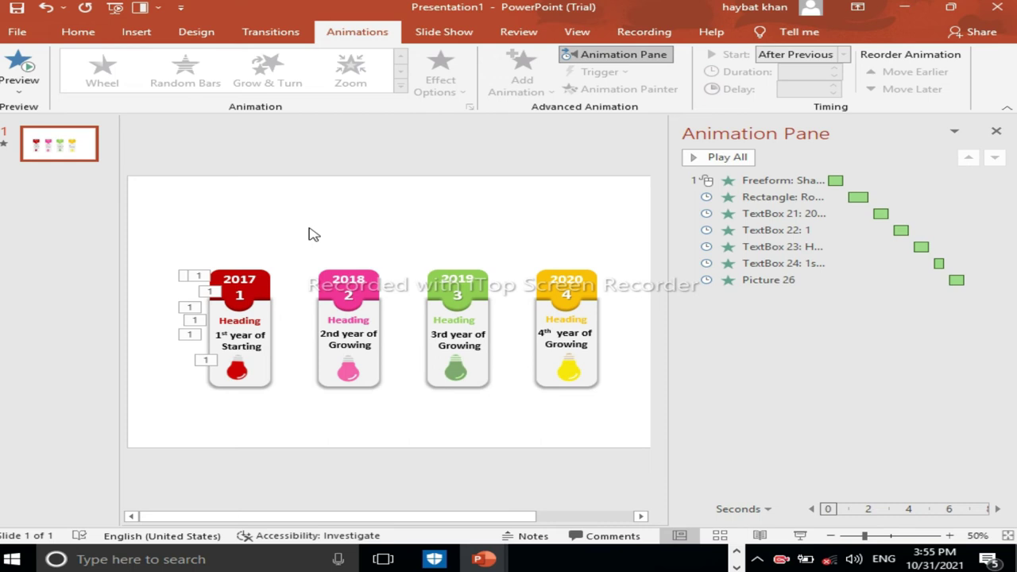
{"action": "left_click", "coordinate": [263, 371]}
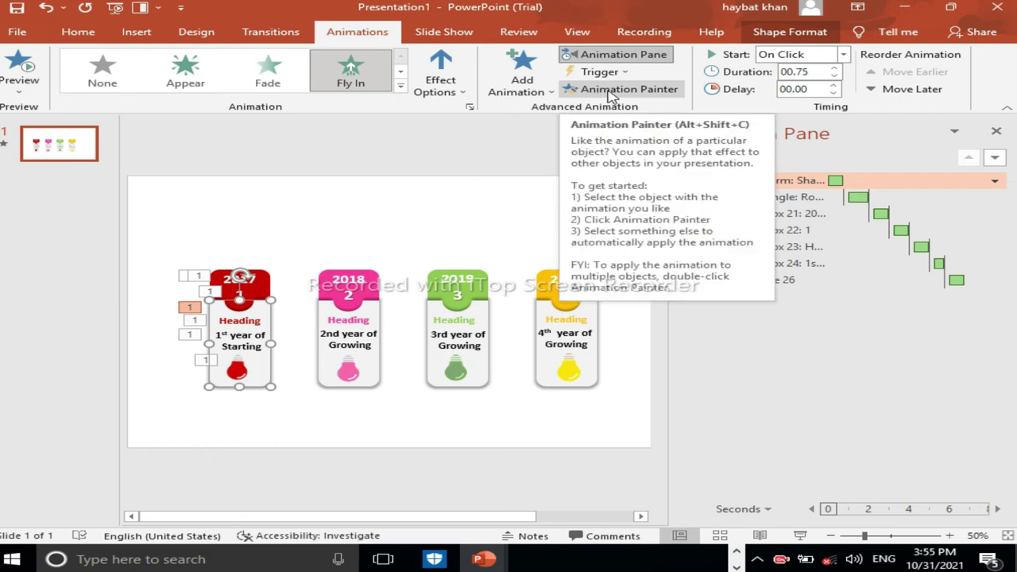
Paint the 2017 card's Fly In onto the pink 2018 card and set it to After Previous.
{"action": "left_click", "coordinate": [612, 90]}
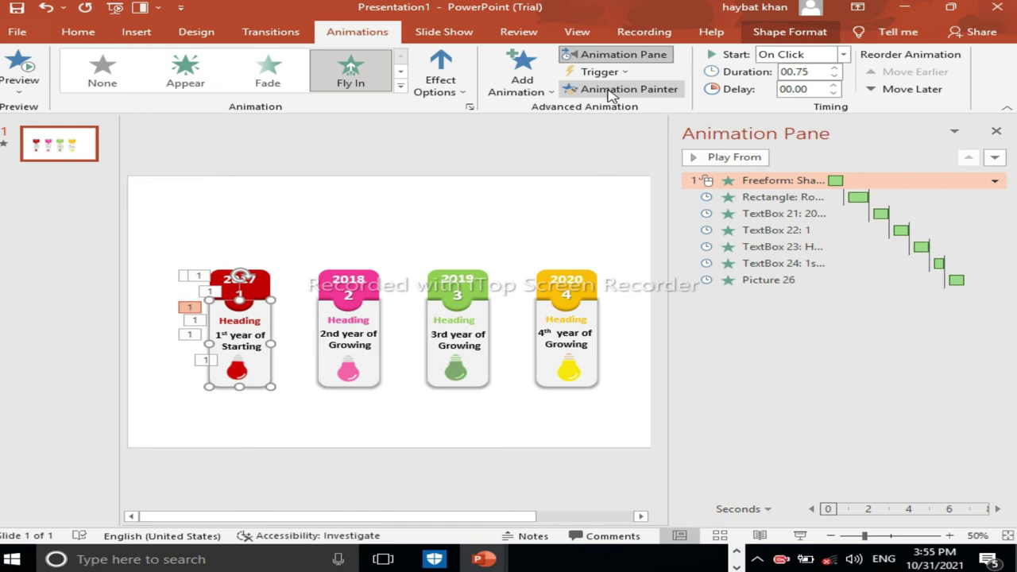
{"action": "left_click", "coordinate": [370, 368]}
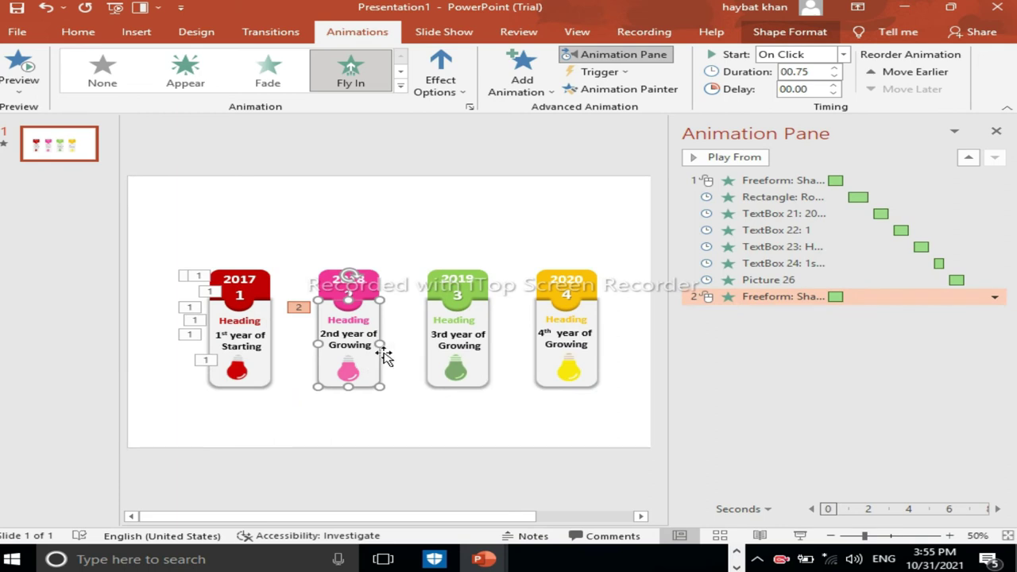
{"action": "left_click", "coordinate": [844, 54]}
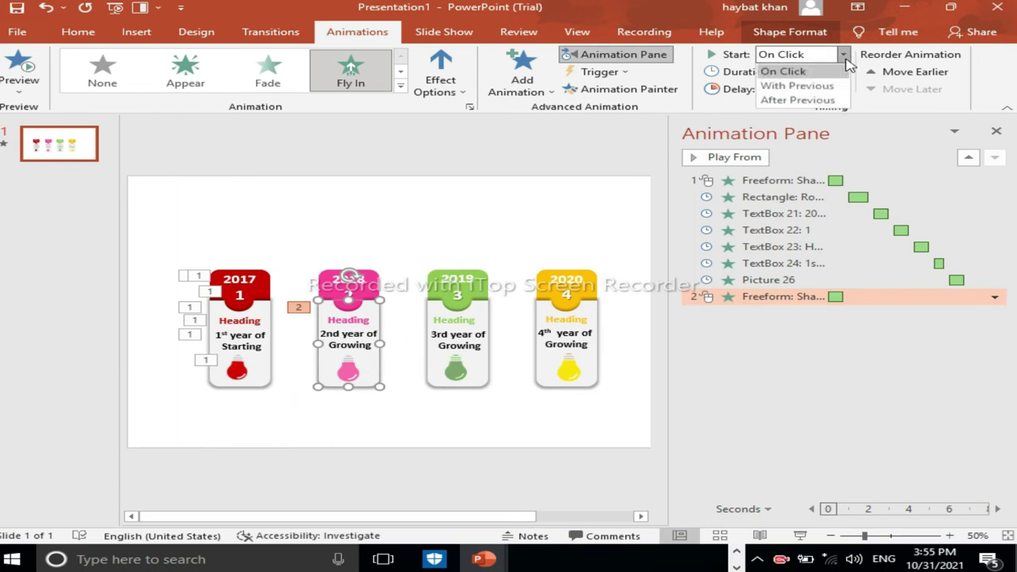
{"action": "left_click", "coordinate": [804, 104]}
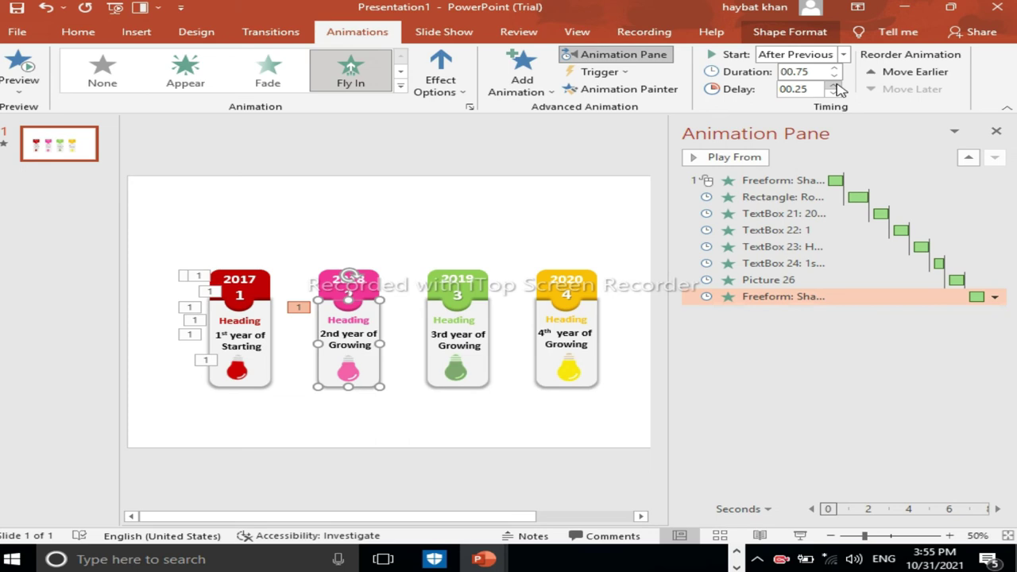
{"action": "left_click", "coordinate": [270, 286]}
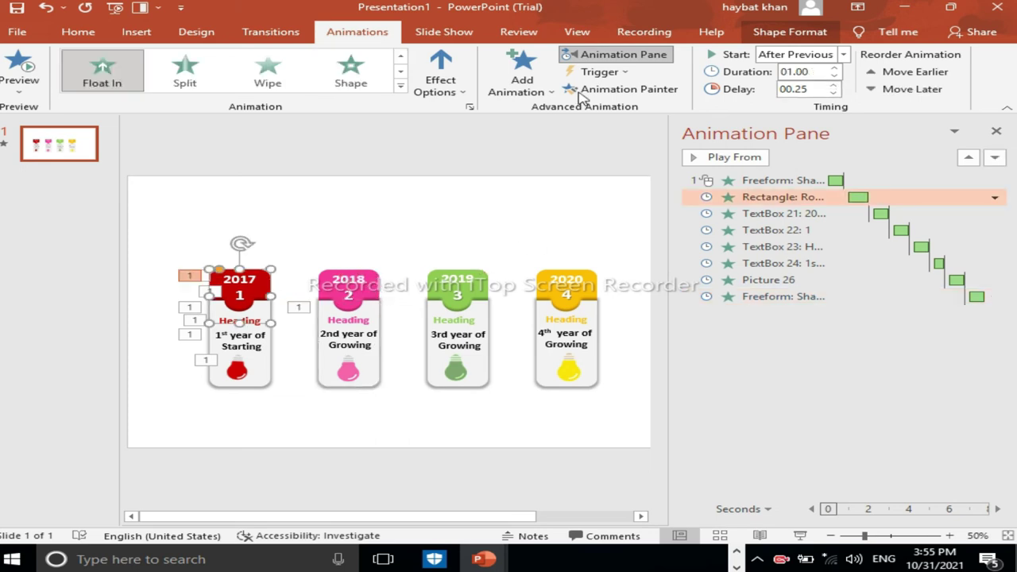
Copy the 2017 header band, year text and number animations onto the matching 2018 parts.
{"action": "left_click", "coordinate": [612, 90]}
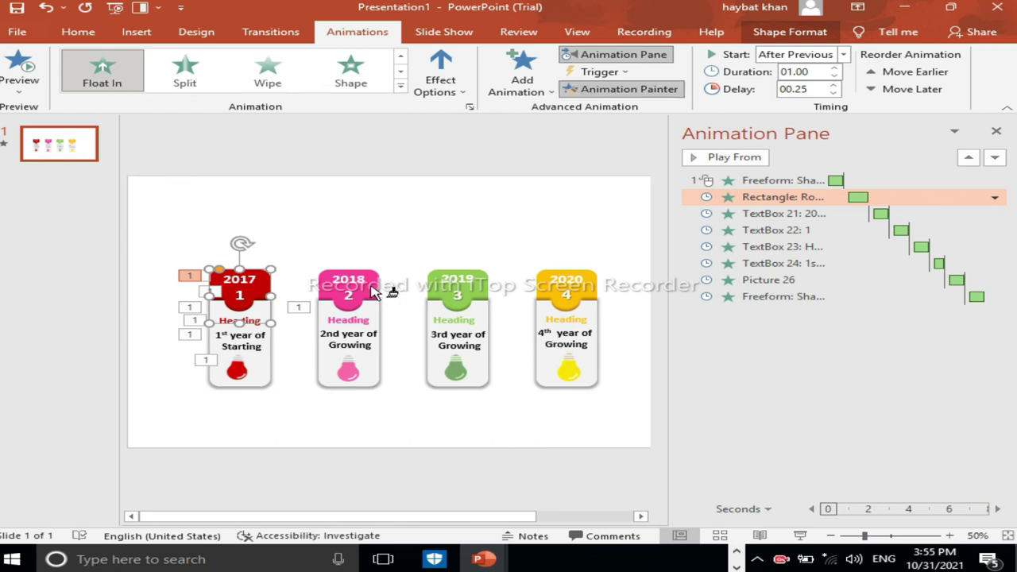
{"action": "left_click", "coordinate": [372, 290]}
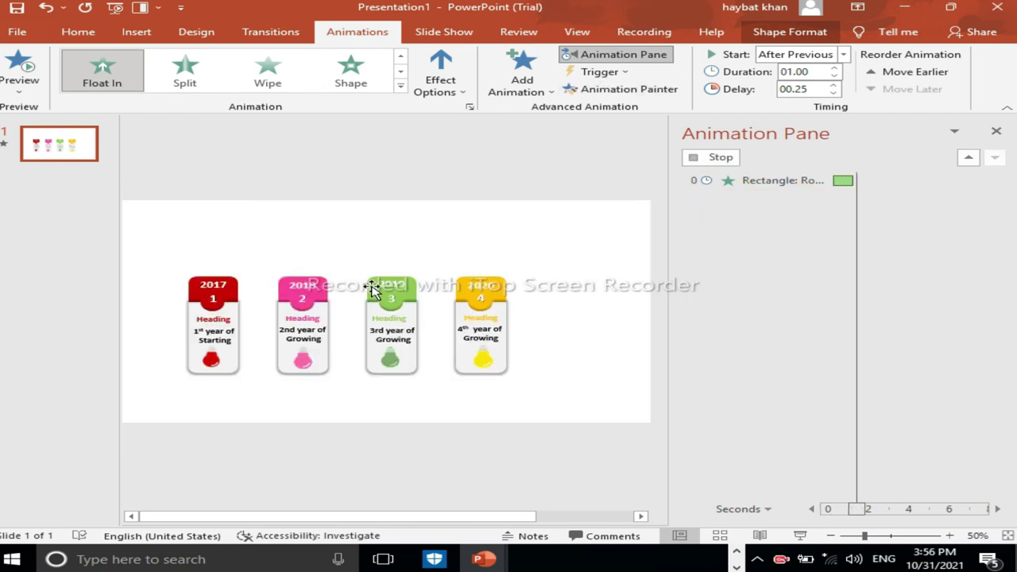
{"action": "left_click", "coordinate": [244, 282]}
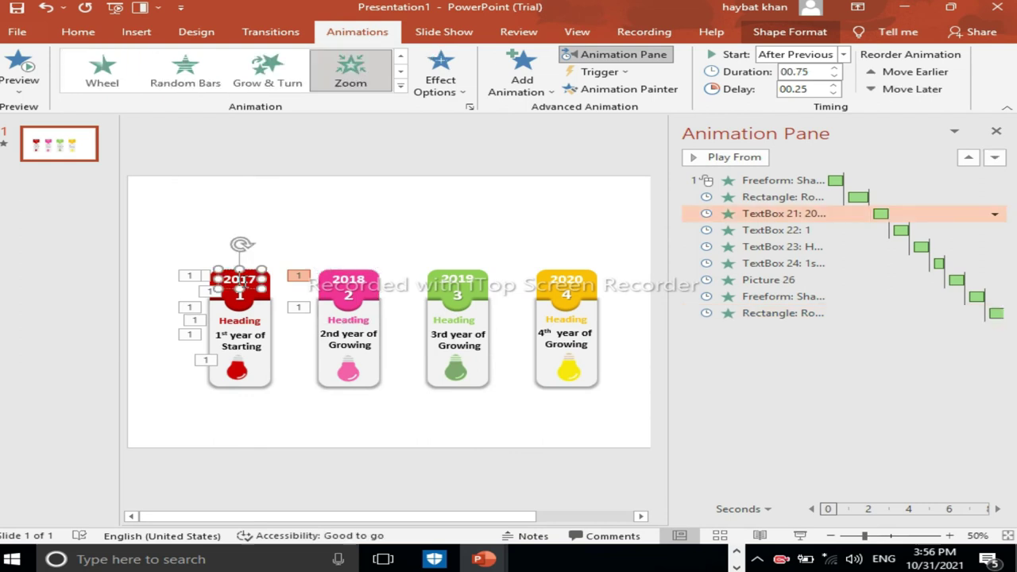
{"action": "left_click", "coordinate": [628, 89]}
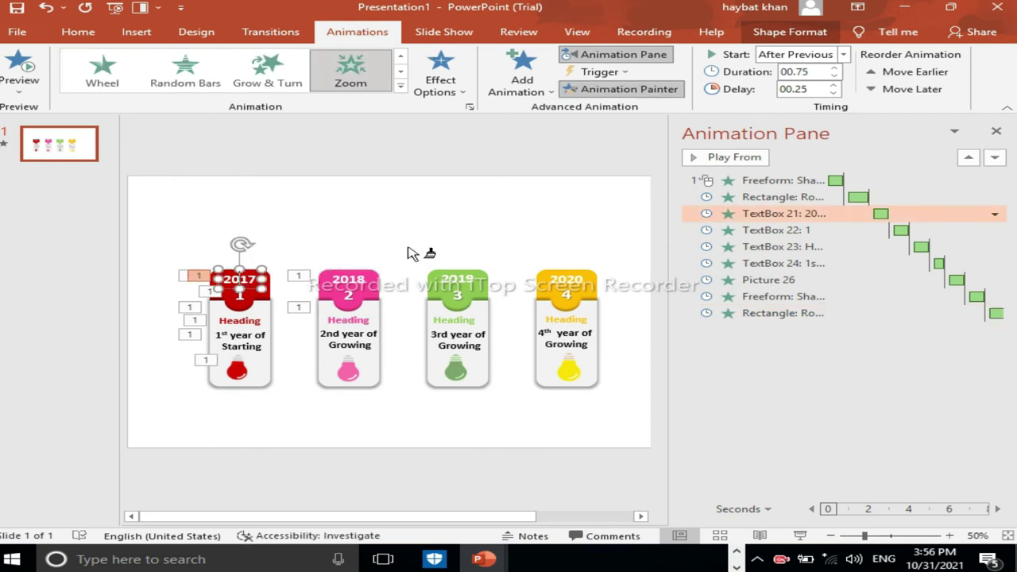
{"action": "left_click", "coordinate": [349, 280]}
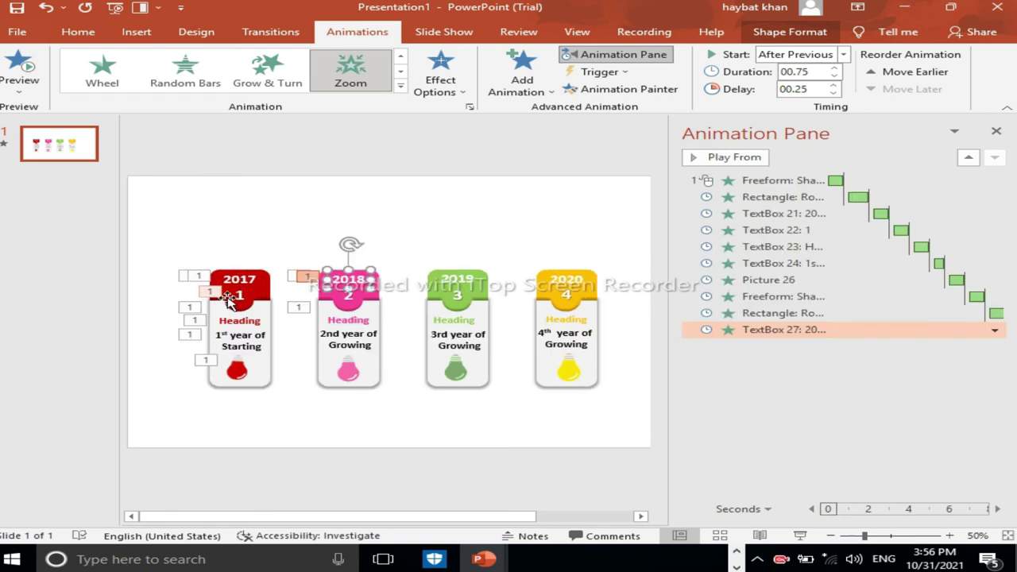
{"action": "left_click", "coordinate": [239, 296]}
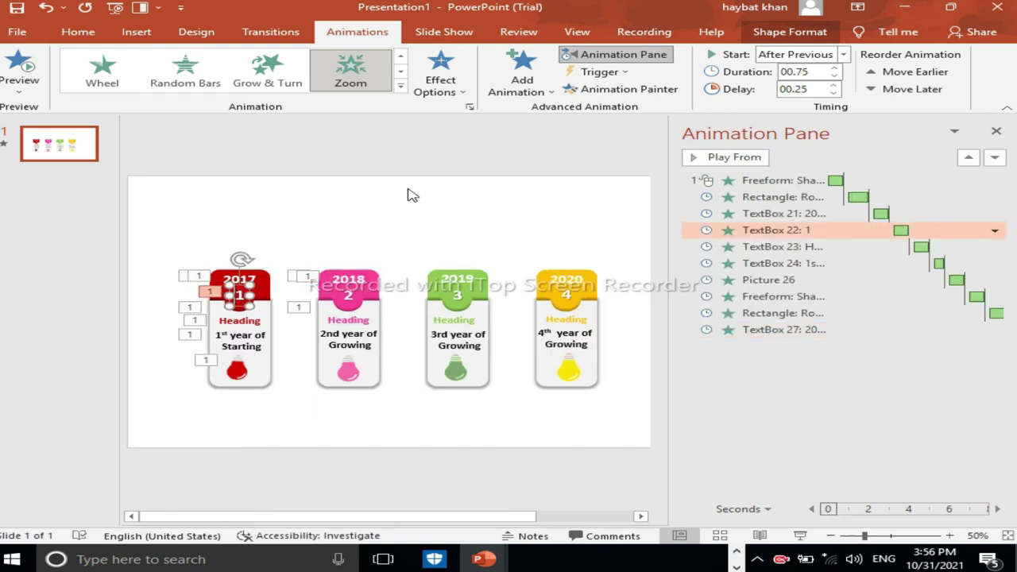
{"action": "left_click", "coordinate": [598, 88]}
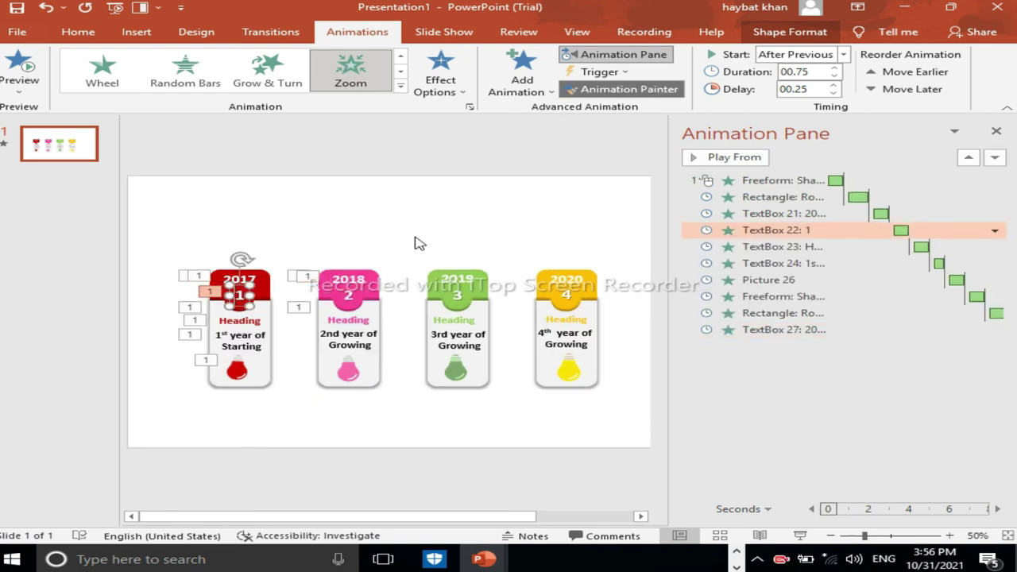
{"action": "left_click", "coordinate": [348, 298]}
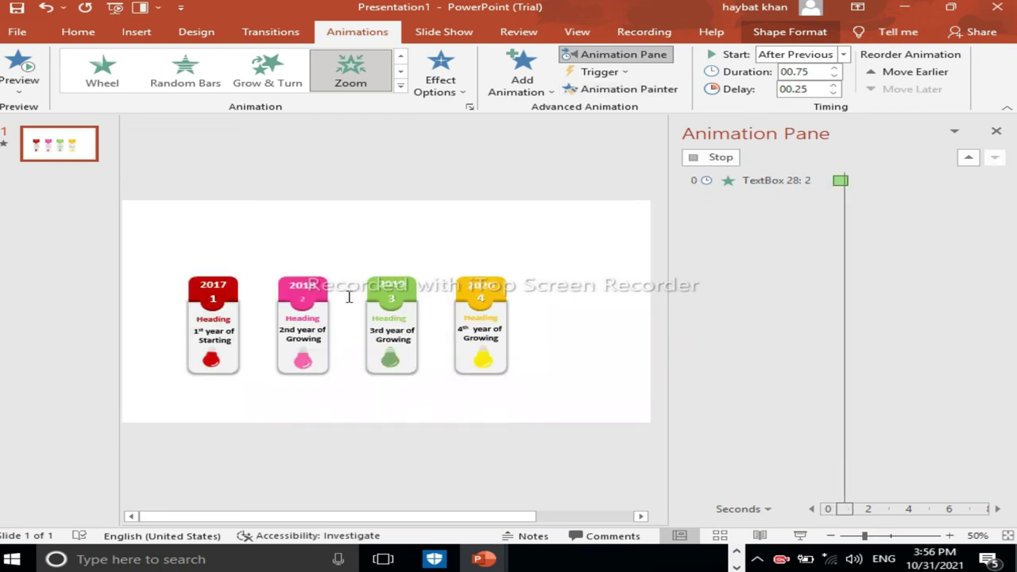
Copy the Heading, caption and bulb animations onto the 2018 card, then preview from there.
{"action": "left_click", "coordinate": [218, 320]}
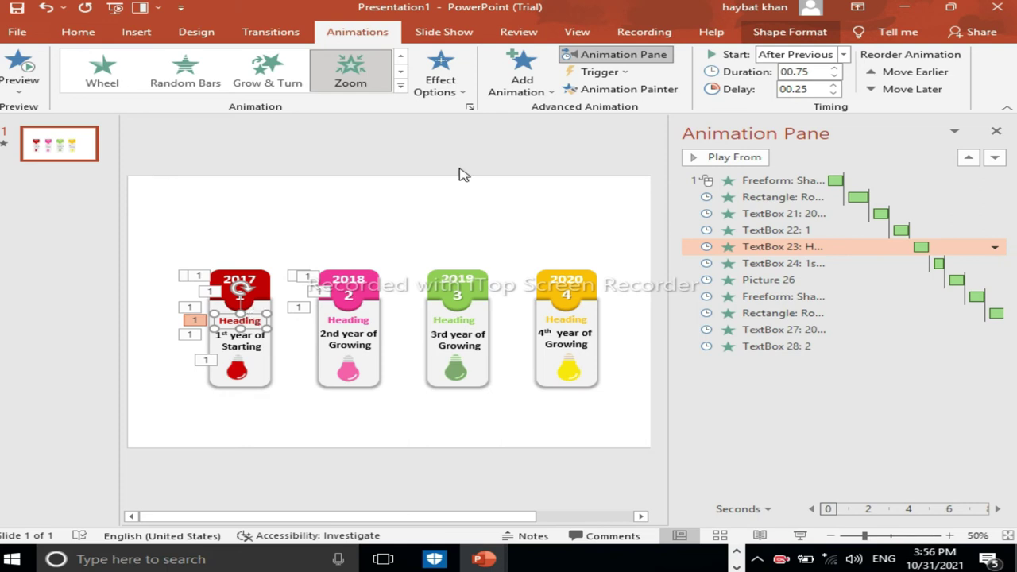
{"action": "left_click", "coordinate": [620, 90]}
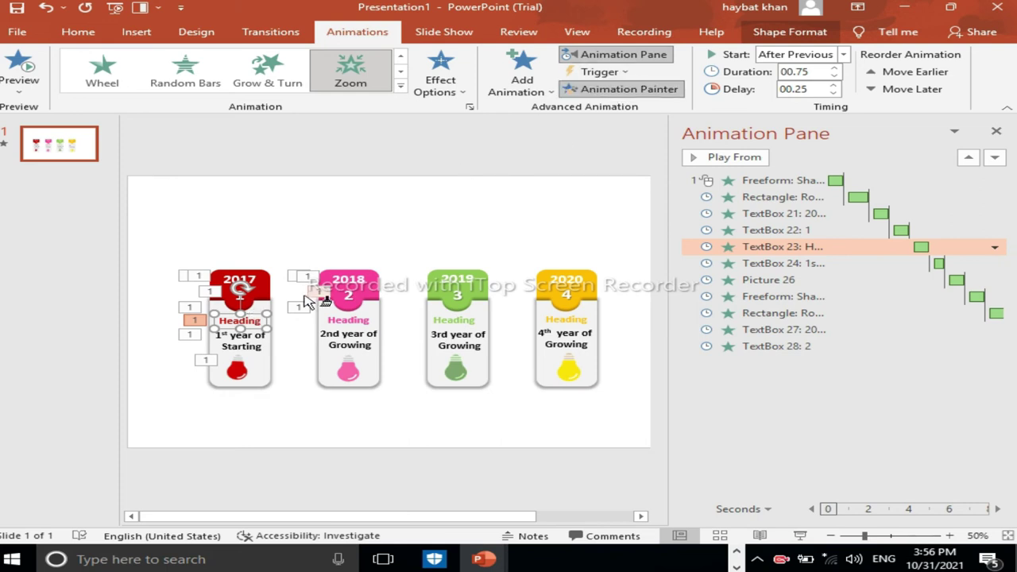
{"action": "left_click", "coordinate": [342, 321]}
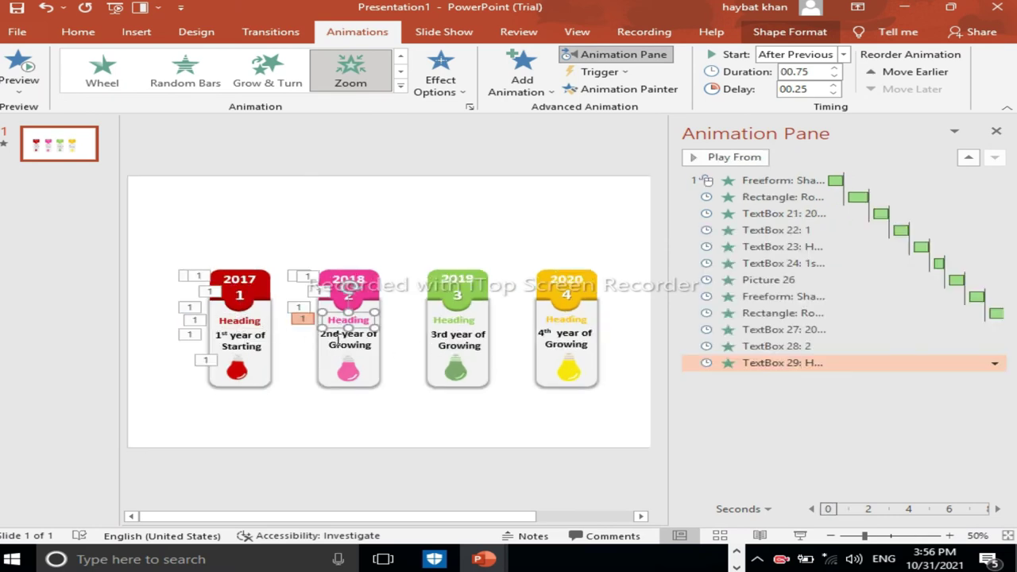
{"action": "left_click", "coordinate": [248, 336]}
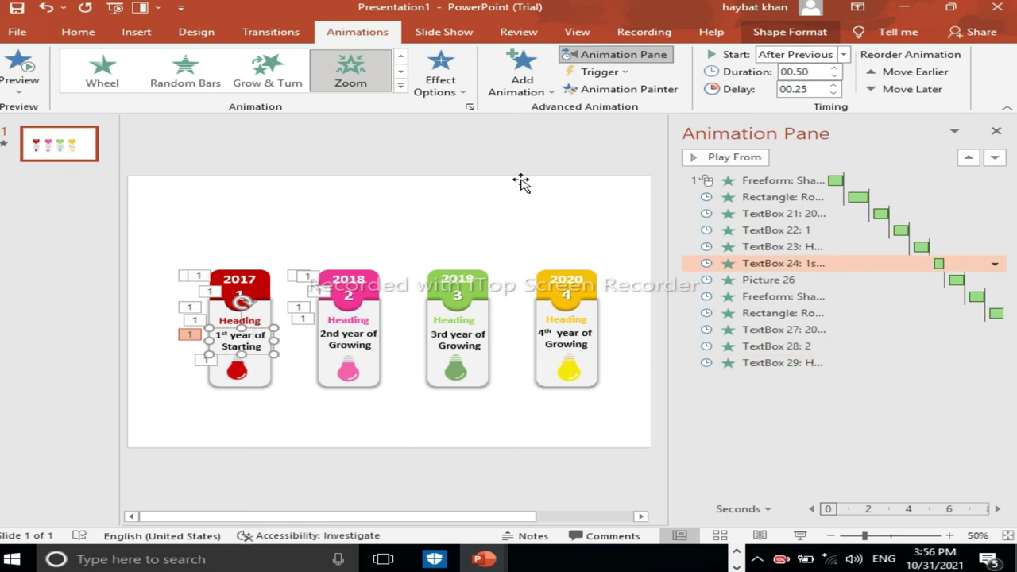
{"action": "left_click", "coordinate": [645, 89]}
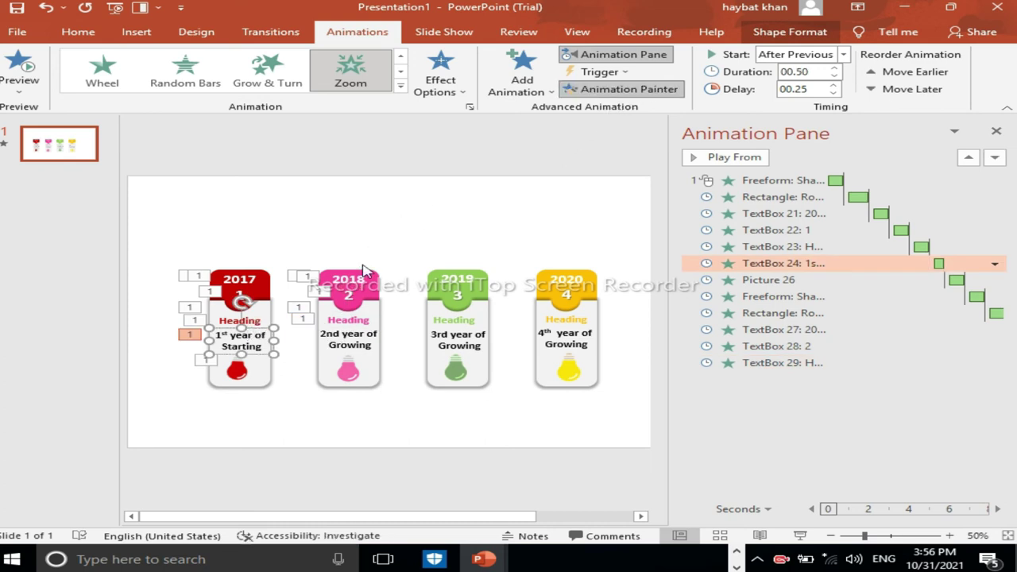
{"action": "left_click", "coordinate": [350, 342]}
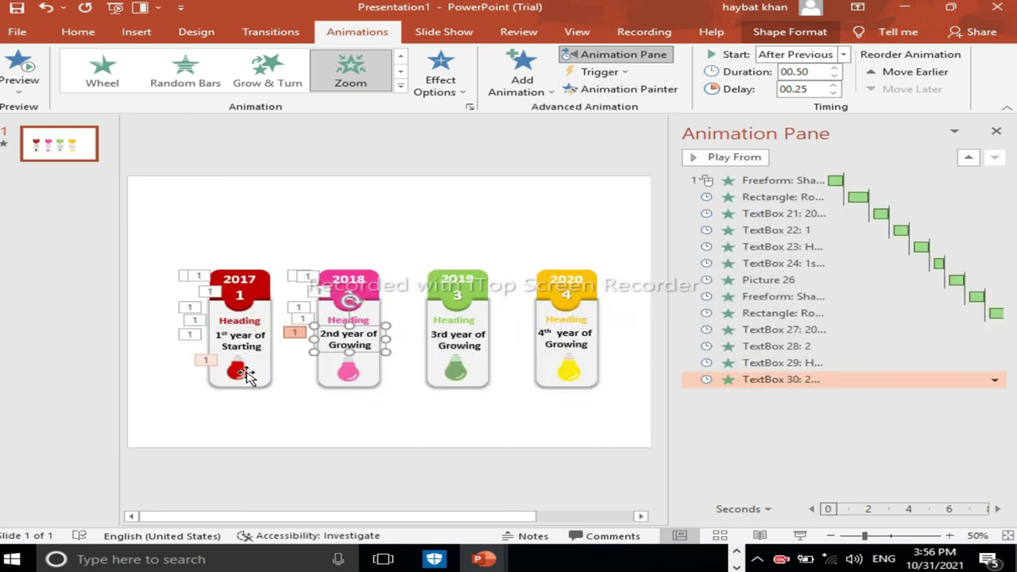
{"action": "left_click", "coordinate": [246, 377]}
{"action": "left_click", "coordinate": [643, 92]}
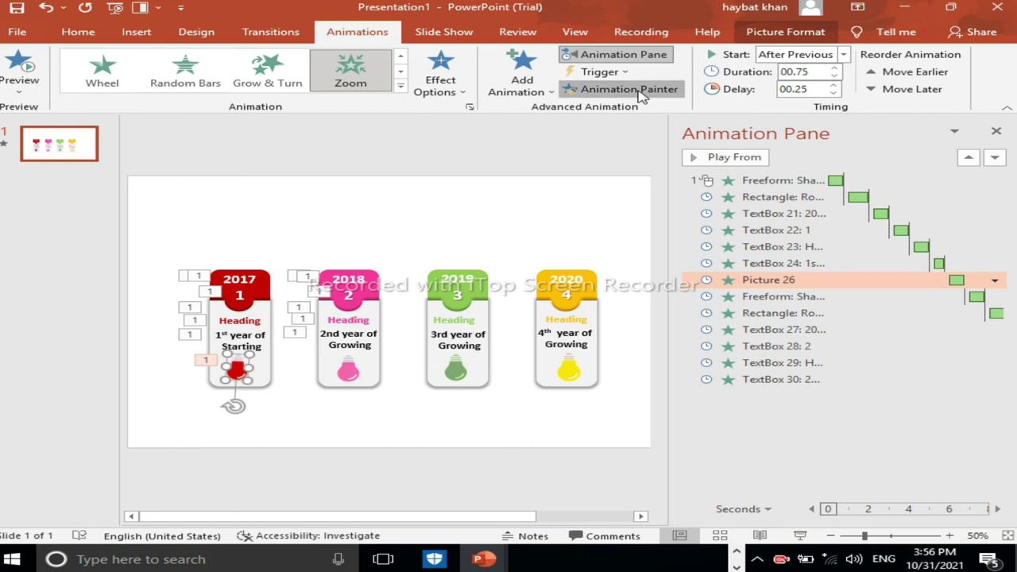
{"action": "left_click", "coordinate": [347, 378]}
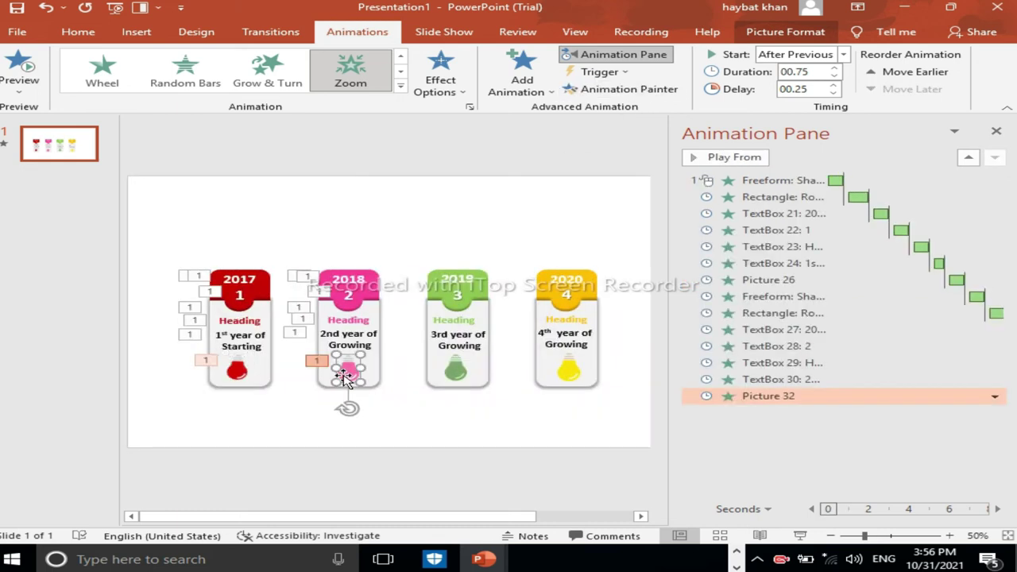
{"action": "left_click", "coordinate": [724, 157]}
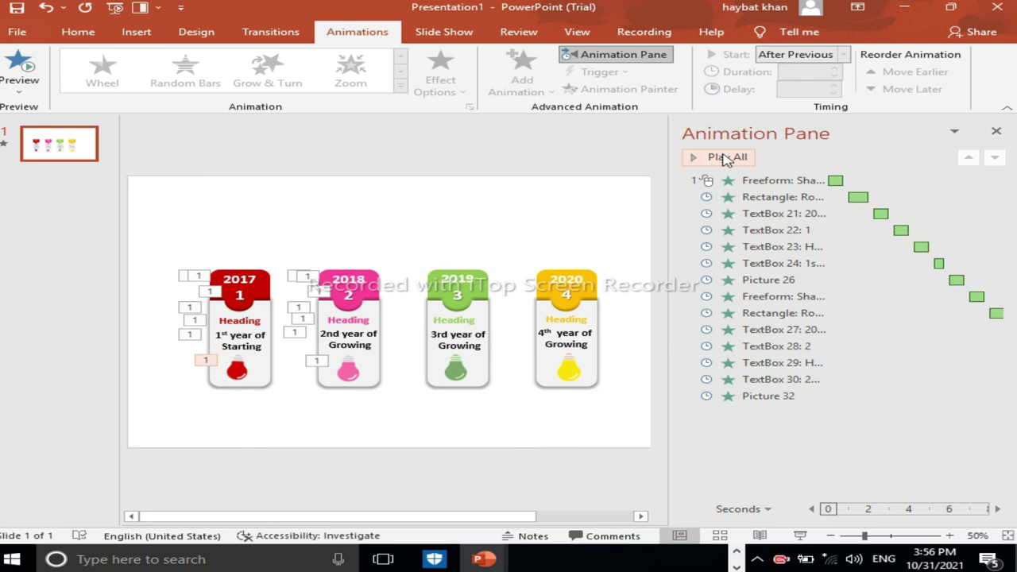
{"action": "left_click", "coordinate": [722, 157]}
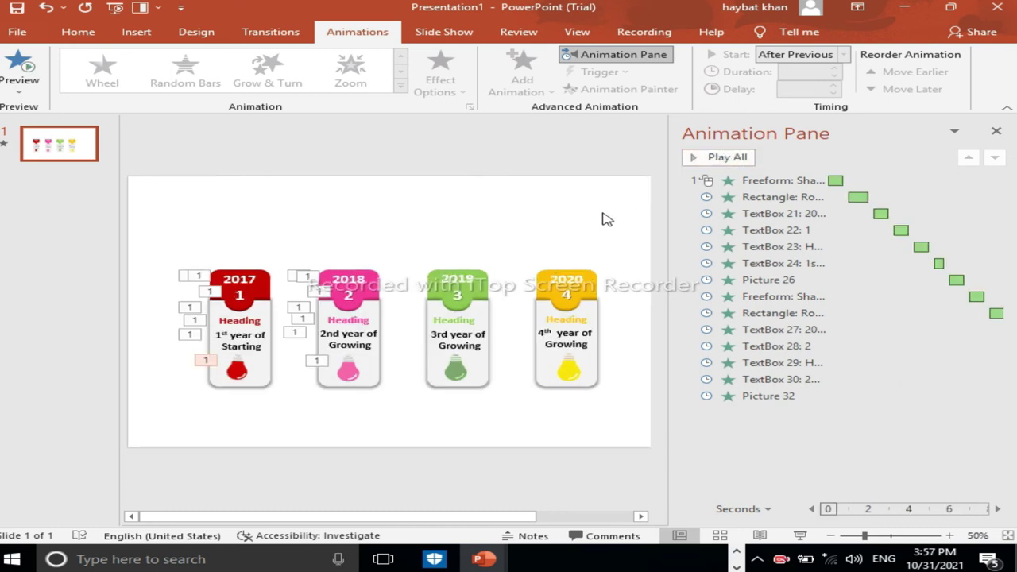
{"action": "left_click", "coordinate": [377, 366]}
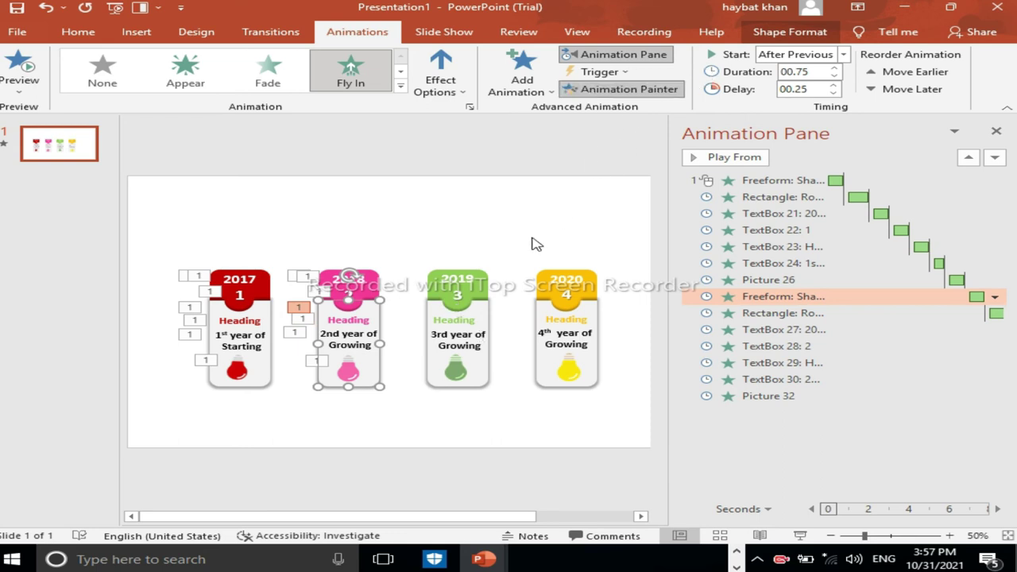
Paint the card-shape and header band animations onto the green 2019 card, fixing a misplaced copy.
{"action": "left_click", "coordinate": [481, 367]}
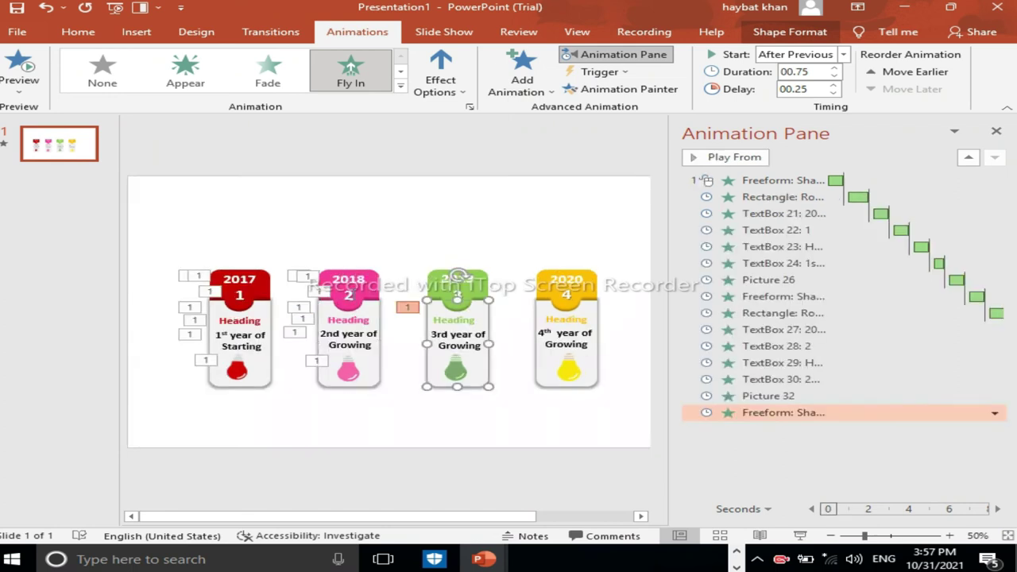
{"action": "left_click", "coordinate": [371, 287]}
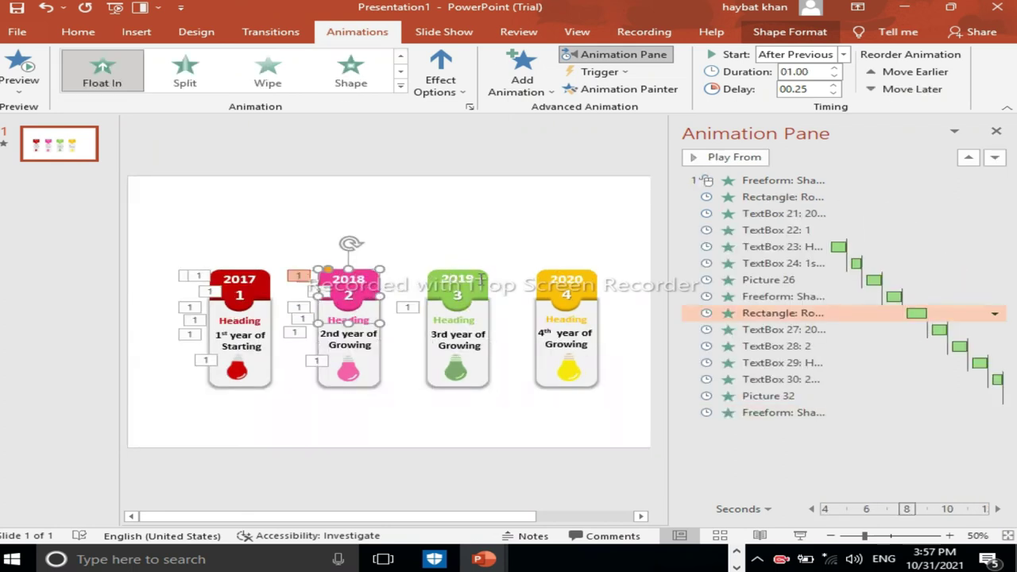
{"action": "left_click", "coordinate": [482, 282]}
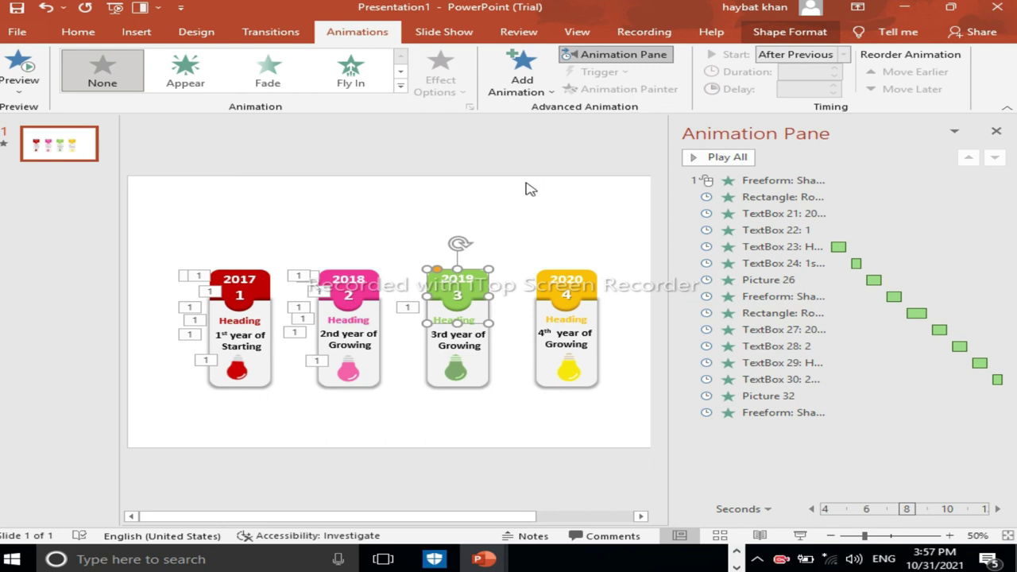
{"action": "left_click", "coordinate": [374, 291]}
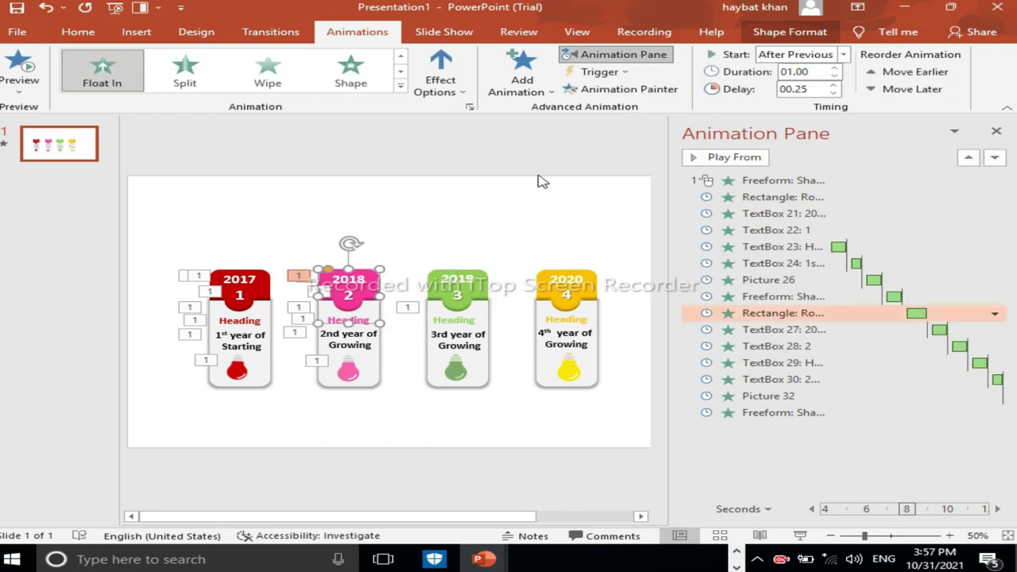
{"action": "left_click", "coordinate": [624, 88]}
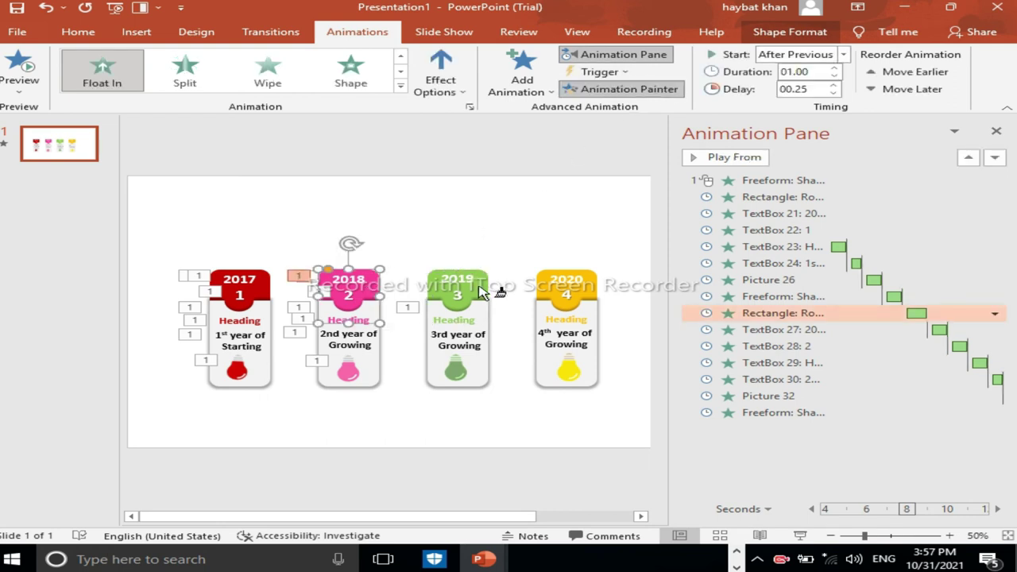
{"action": "left_click", "coordinate": [480, 291]}
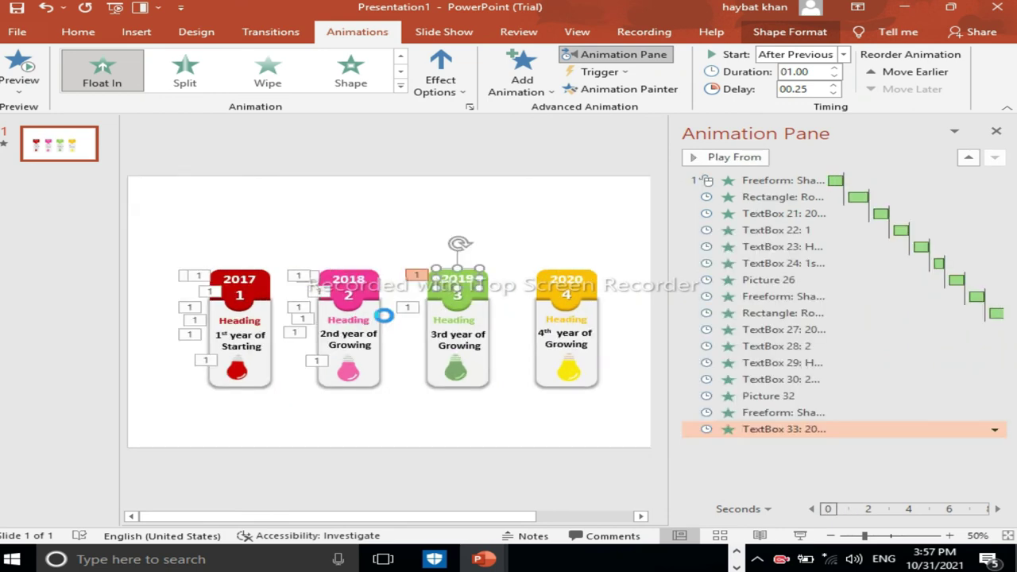
{"action": "key", "text": "Delete"}
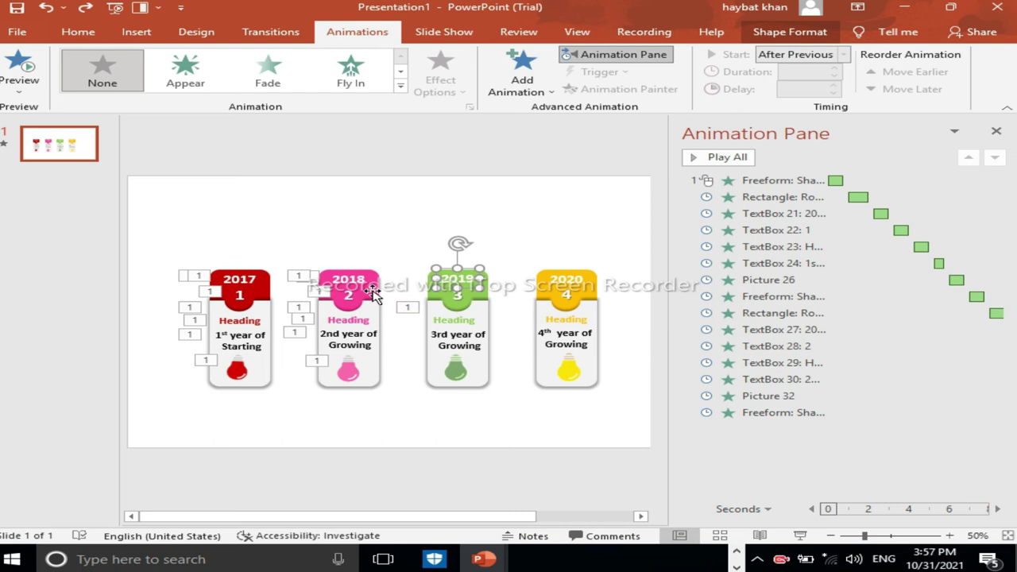
{"action": "left_click", "coordinate": [380, 292]}
{"action": "left_click", "coordinate": [608, 91]}
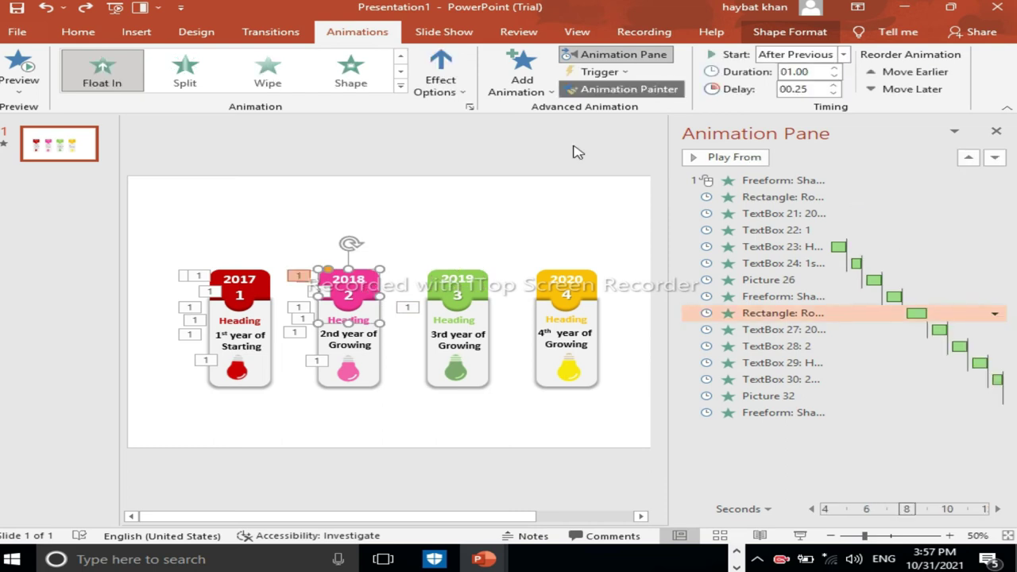
{"action": "left_click", "coordinate": [481, 296]}
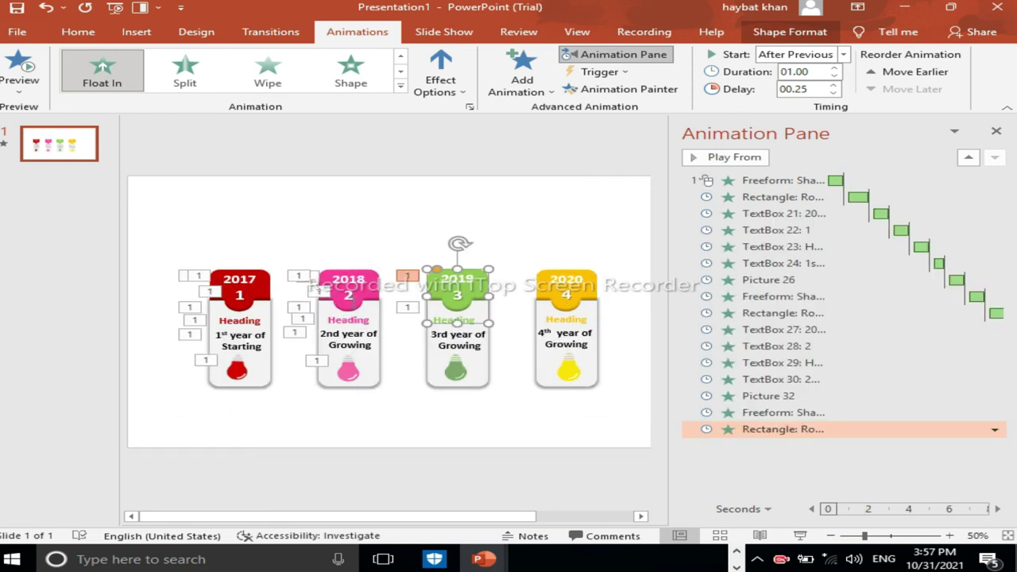
Copy the 2018 year text and number 2 animations onto the 2019 year text and number 3.
{"action": "left_click", "coordinate": [354, 281]}
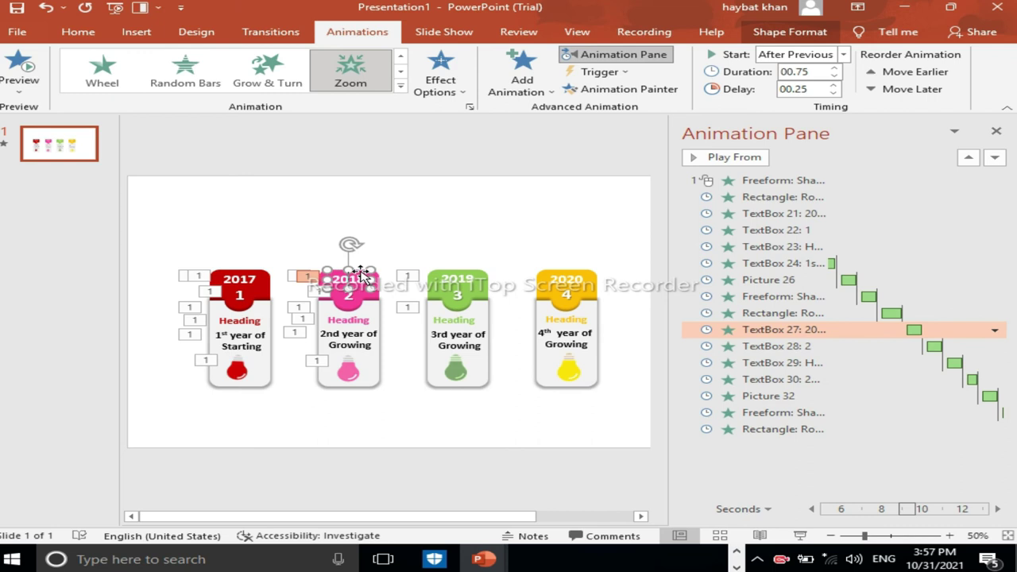
{"action": "left_click", "coordinate": [628, 91]}
{"action": "left_click", "coordinate": [467, 277]}
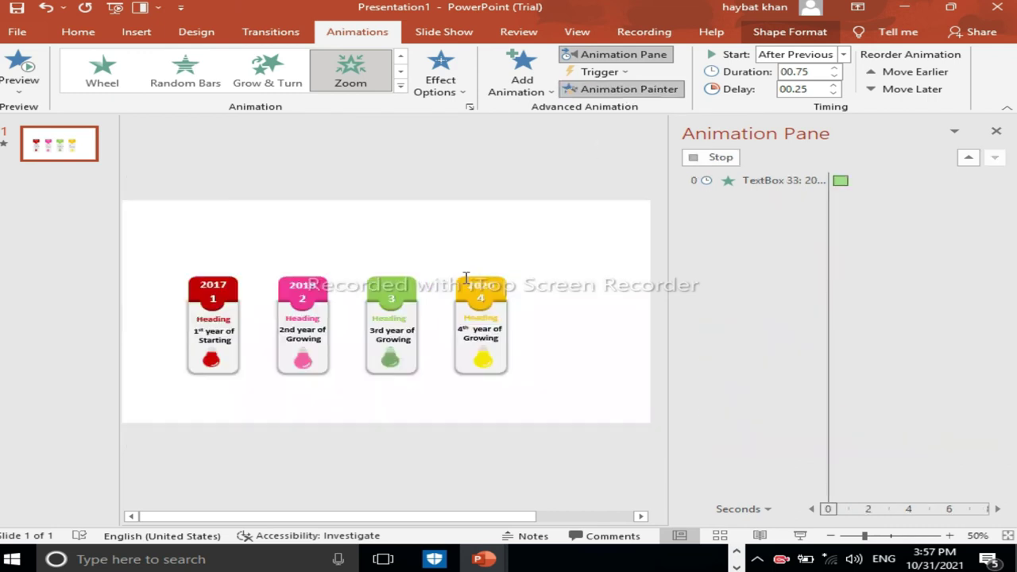
{"action": "left_click", "coordinate": [437, 293]}
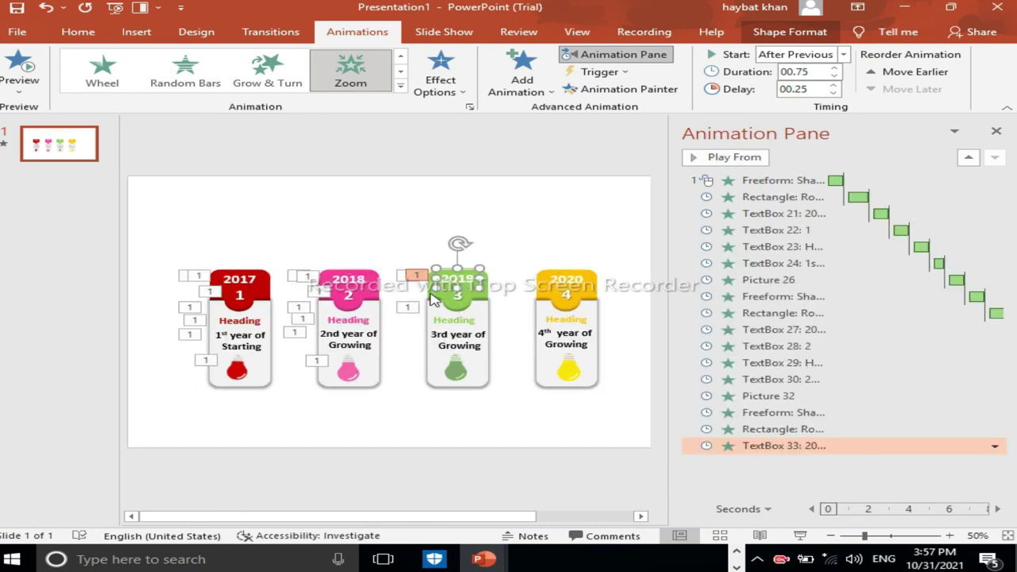
{"action": "left_click", "coordinate": [348, 295]}
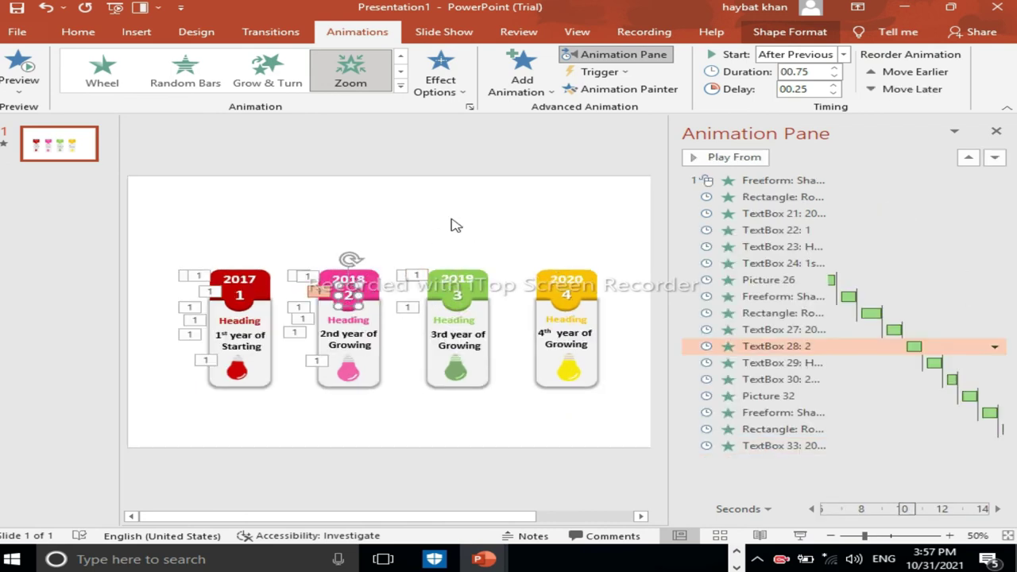
{"action": "left_click", "coordinate": [616, 89]}
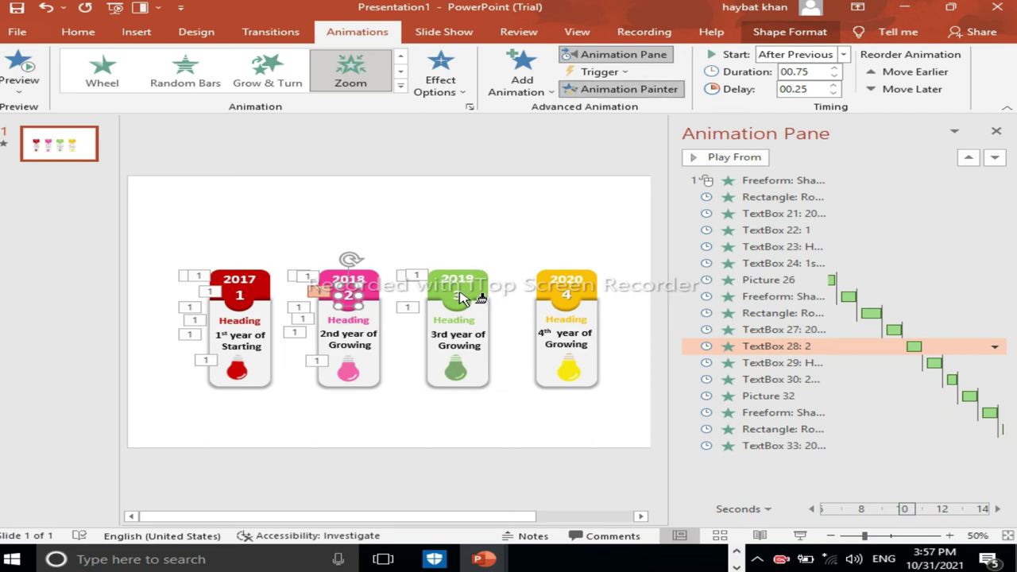
{"action": "left_click", "coordinate": [466, 296]}
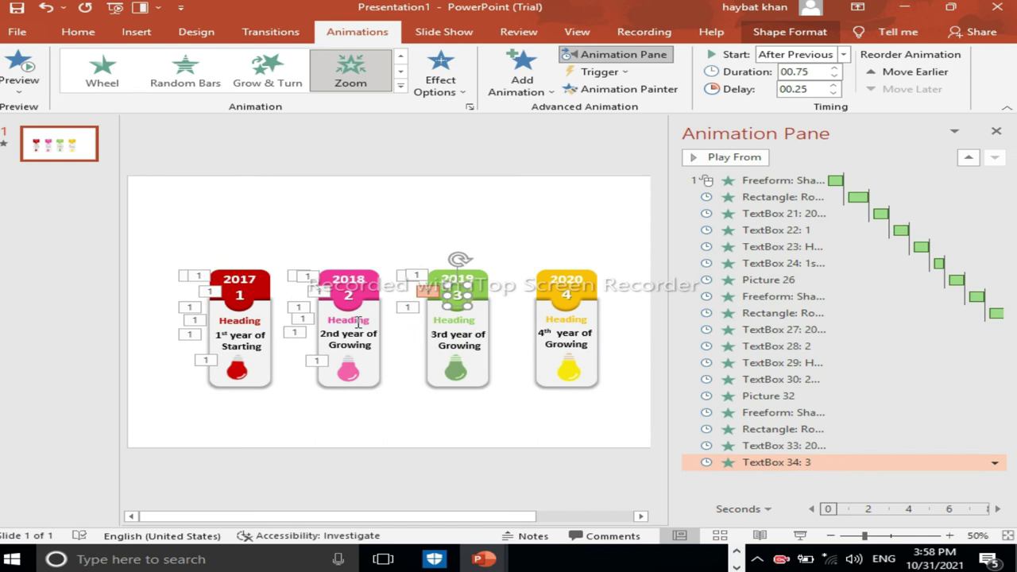
Copy the Heading, description and bulb animations onto the 2019 Heading, '3rd year of Growing' text and green bulb.
{"action": "left_click", "coordinate": [360, 322]}
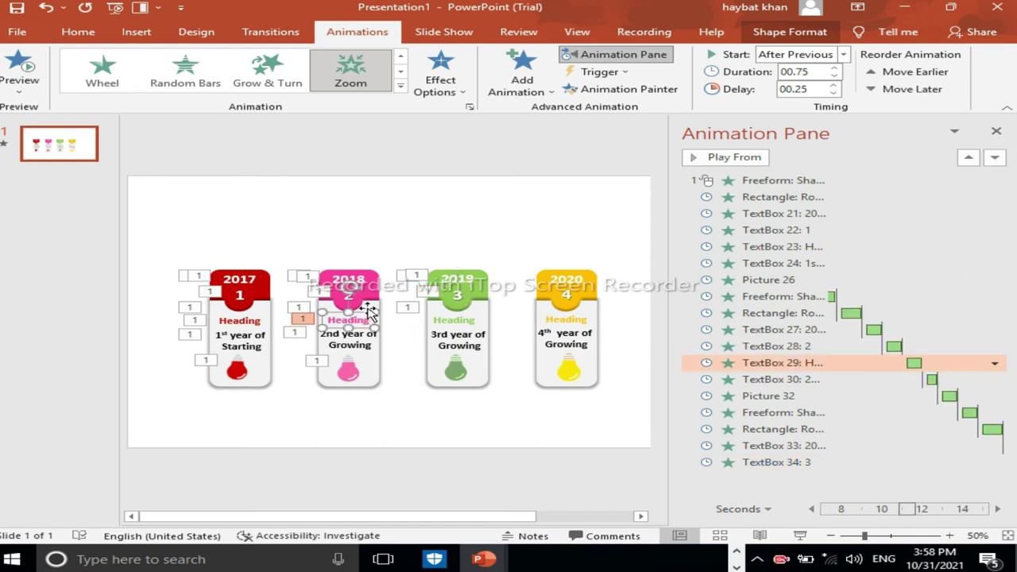
{"action": "left_click", "coordinate": [617, 92]}
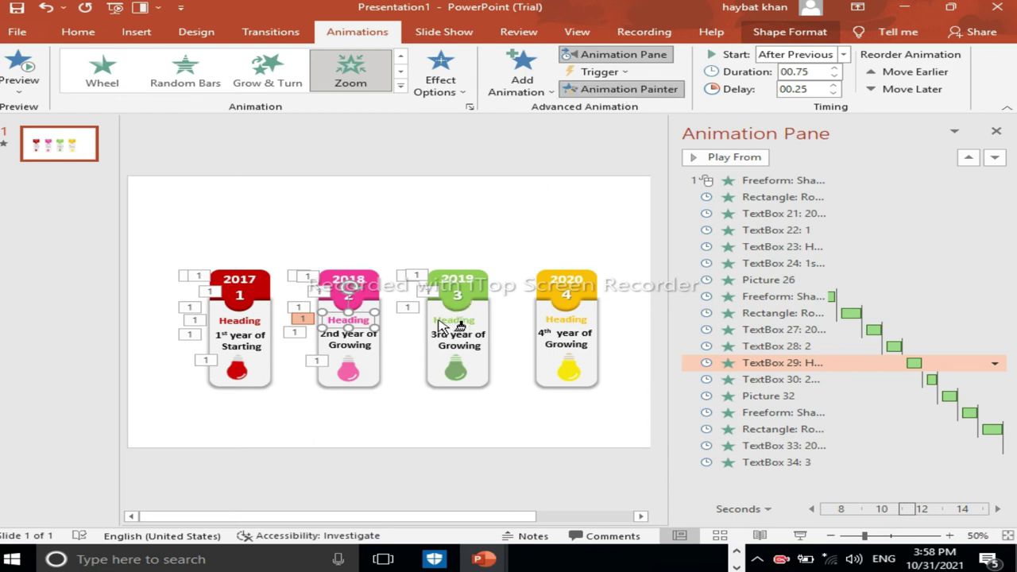
{"action": "left_click", "coordinate": [439, 324]}
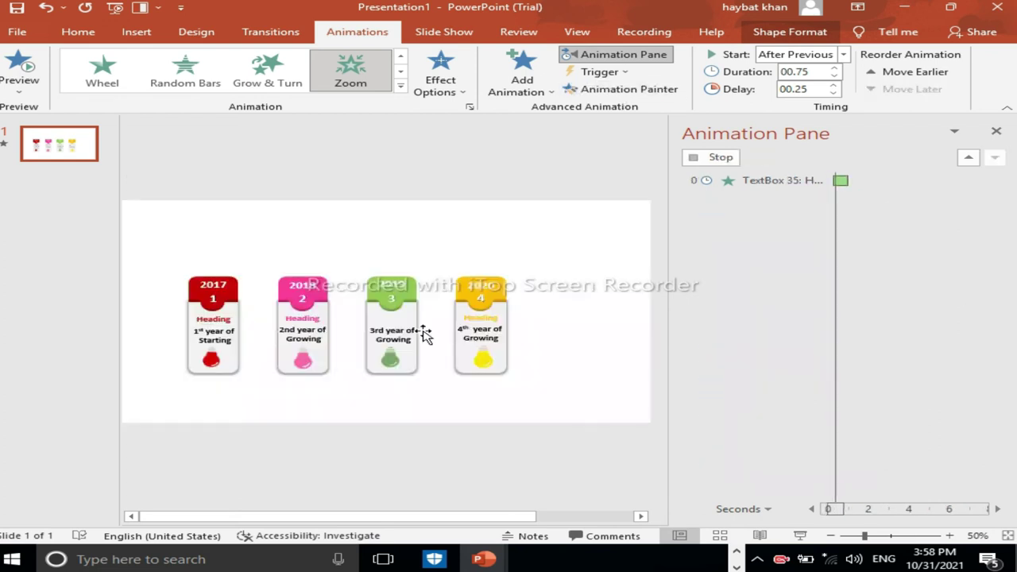
{"action": "left_click", "coordinate": [359, 338]}
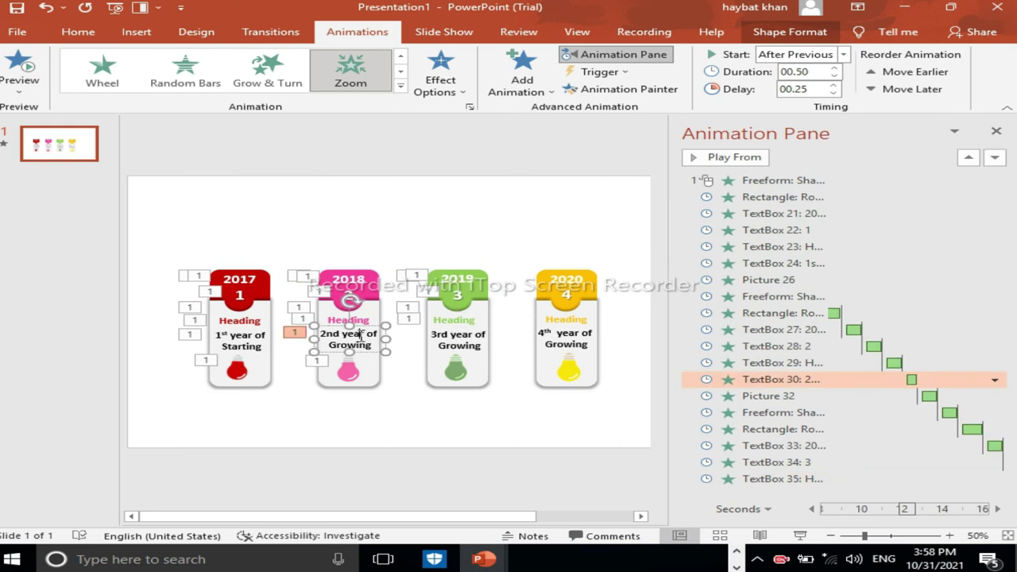
{"action": "left_click", "coordinate": [624, 89]}
{"action": "left_click", "coordinate": [461, 343]}
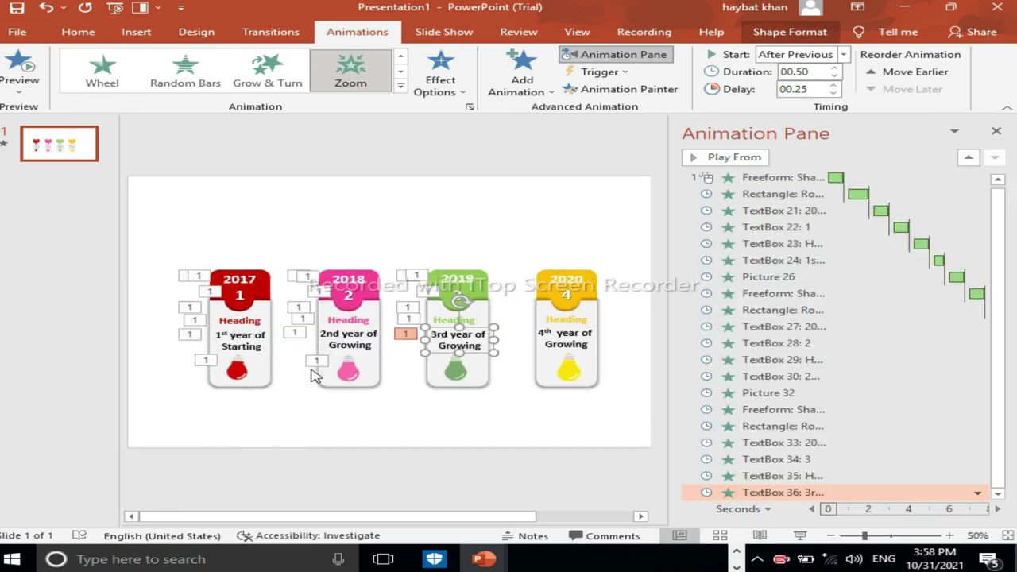
{"action": "left_click", "coordinate": [344, 372]}
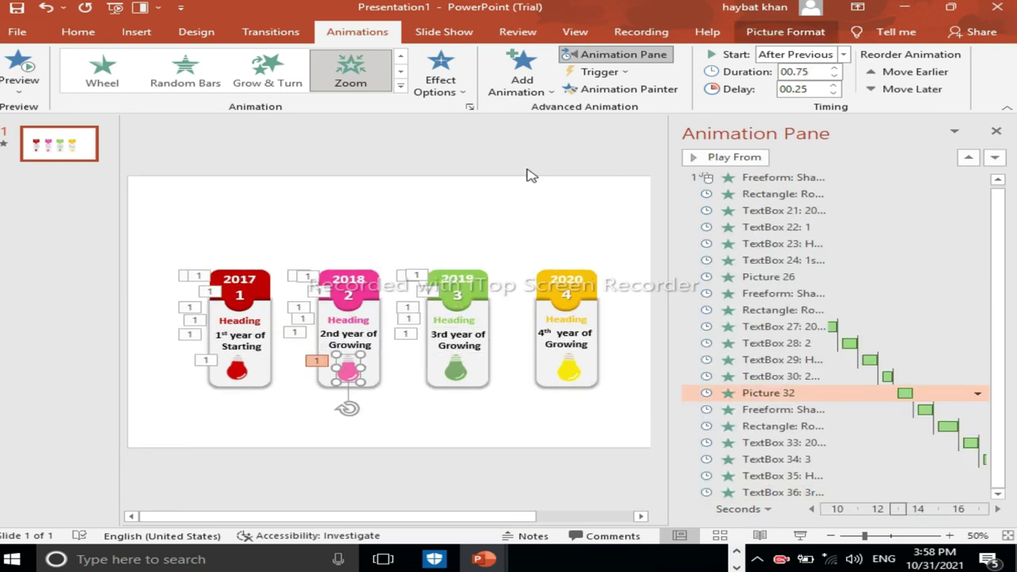
{"action": "left_click", "coordinate": [620, 89]}
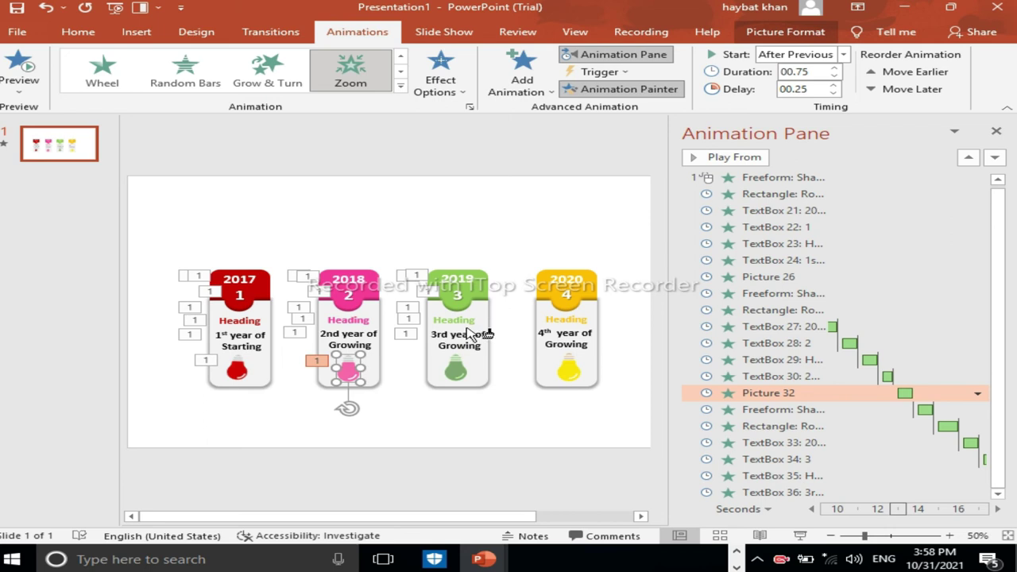
{"action": "left_click", "coordinate": [459, 372]}
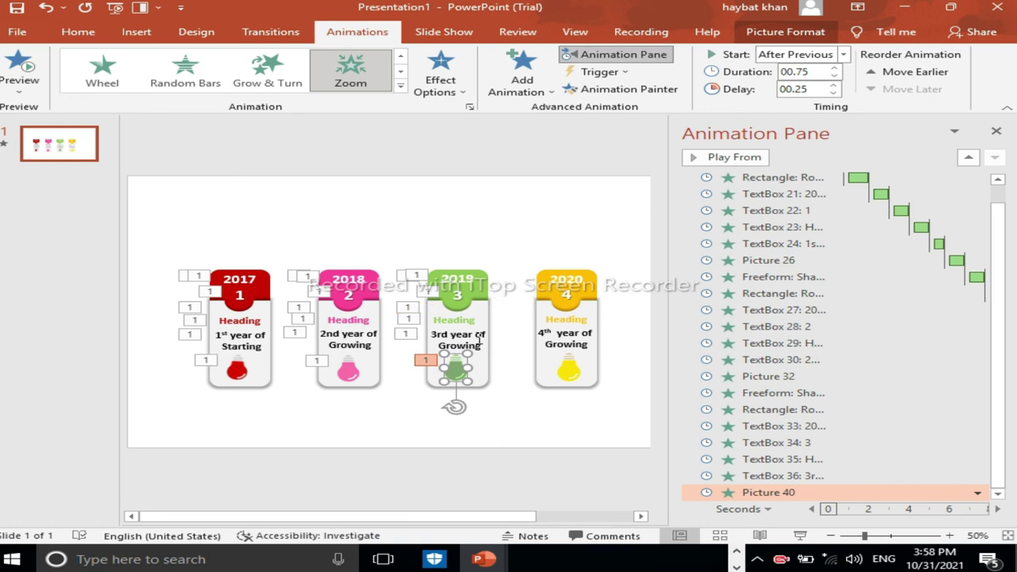
Paint the 2019 card shape, top rectangle and year label animations onto the 2020 card.
{"action": "left_click", "coordinate": [481, 372]}
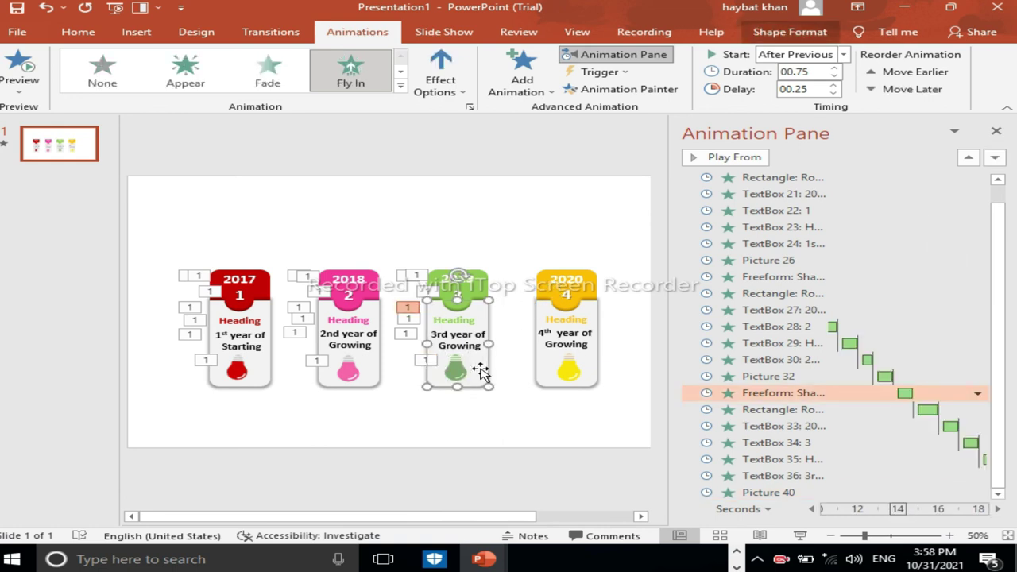
{"action": "left_click", "coordinate": [631, 90]}
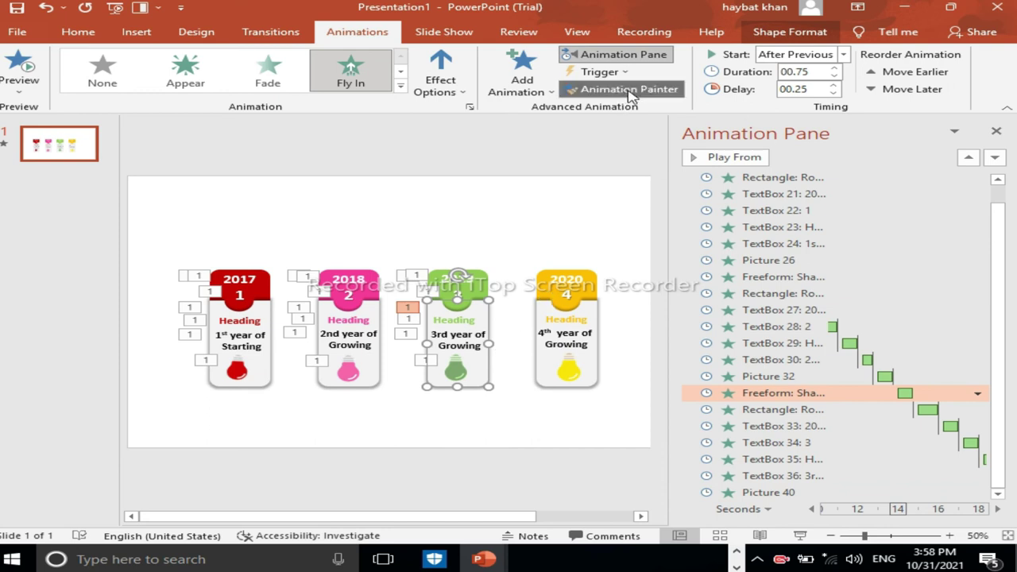
{"action": "left_click", "coordinate": [594, 367]}
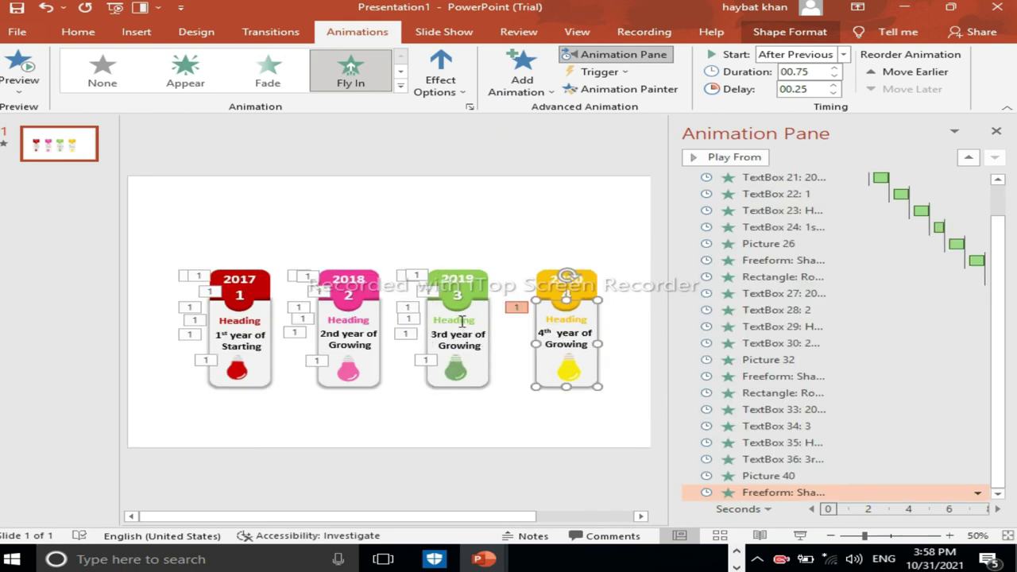
{"action": "left_click", "coordinate": [477, 296]}
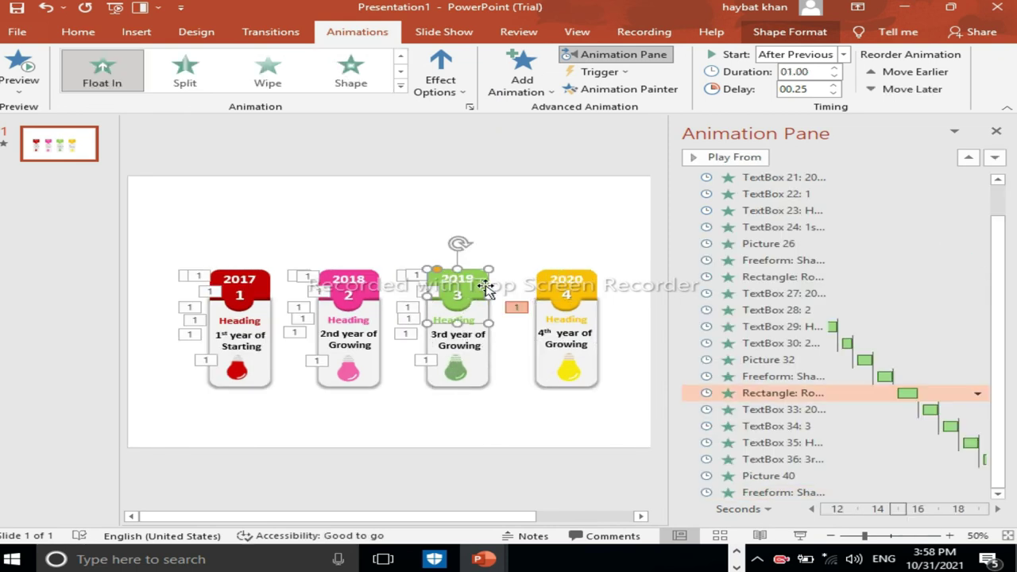
{"action": "left_click", "coordinate": [628, 89]}
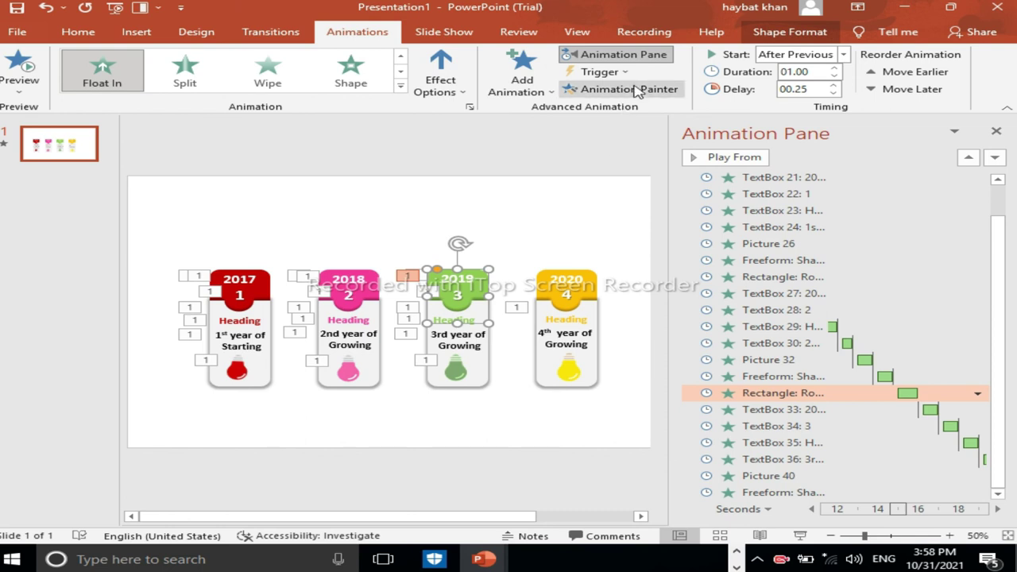
{"action": "left_click", "coordinate": [587, 296]}
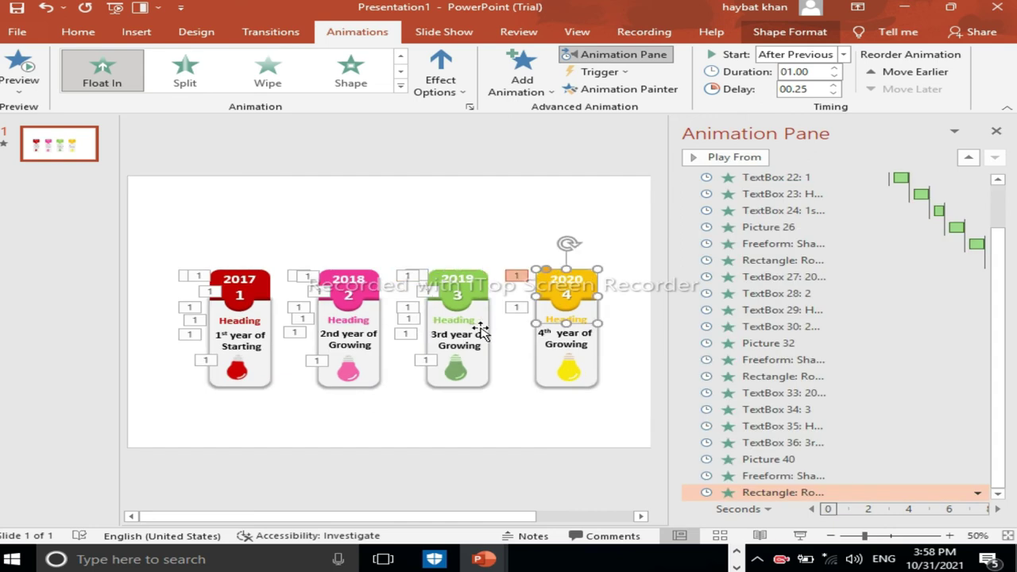
{"action": "left_click", "coordinate": [463, 280]}
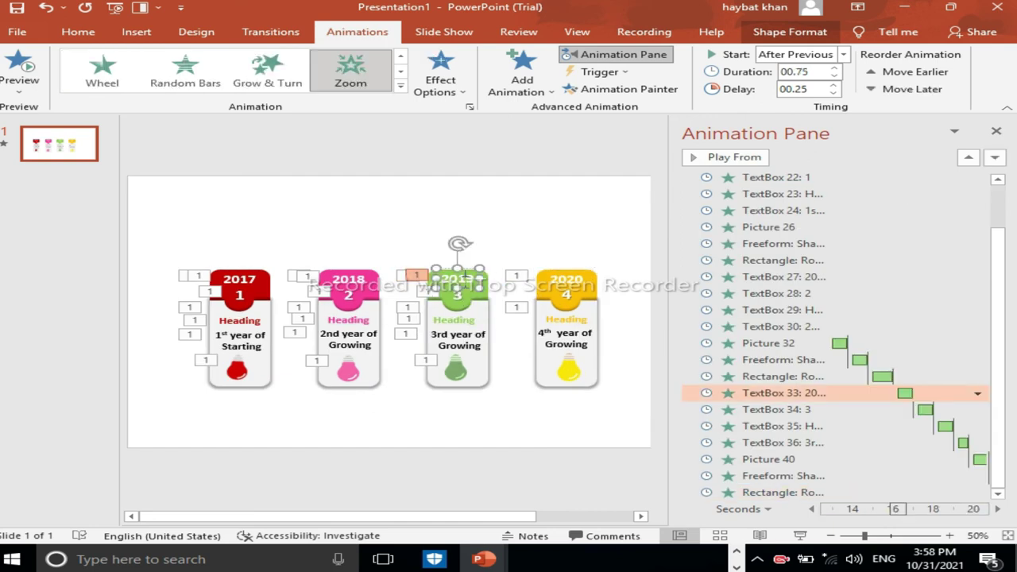
{"action": "left_click", "coordinate": [652, 94]}
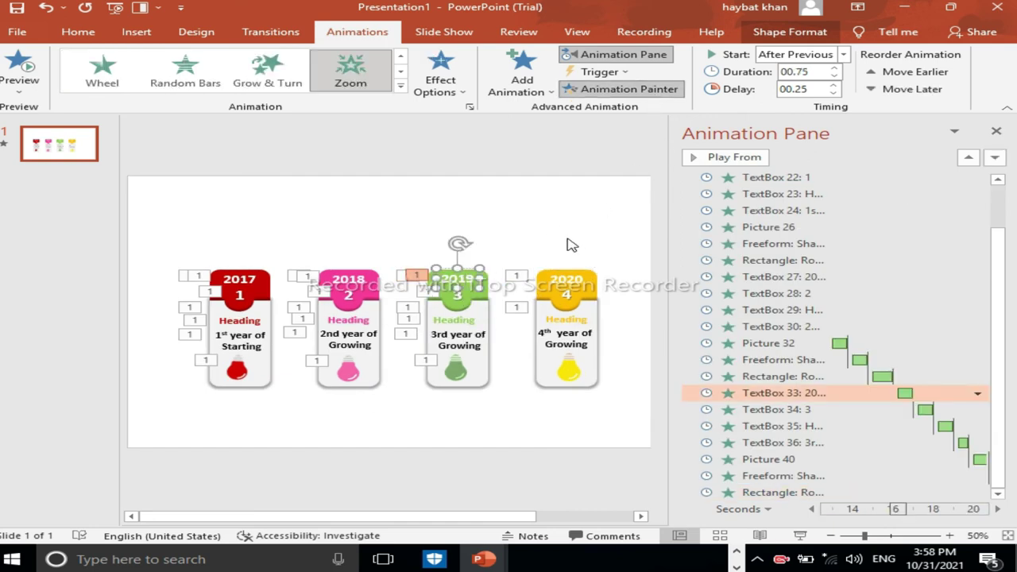
{"action": "left_click", "coordinate": [574, 282]}
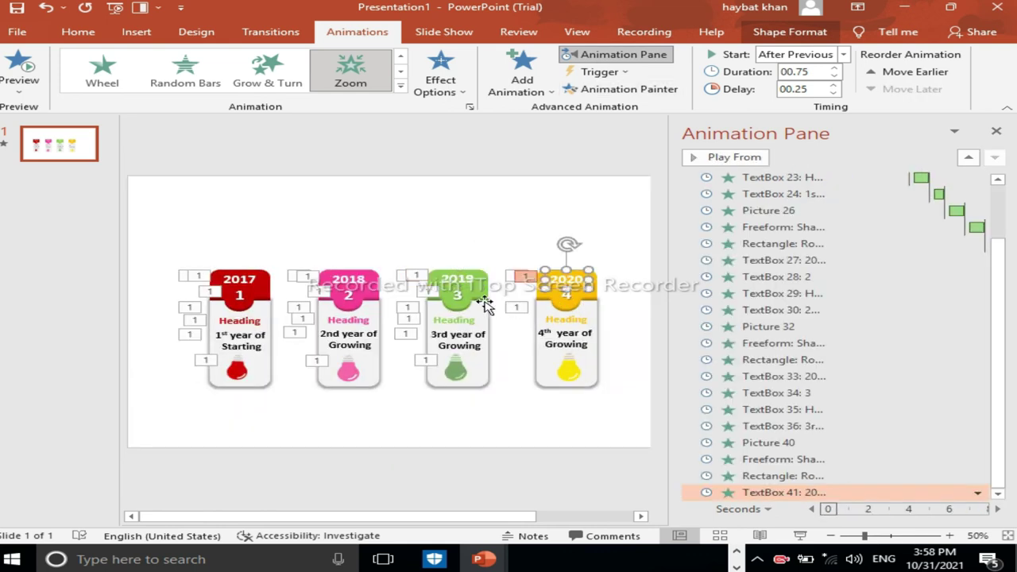
Copy the number, Heading, text and bulb animations onto the 2020 number 4, Heading, '4th year of Growing' and yellow bulb.
{"action": "left_click", "coordinate": [463, 293]}
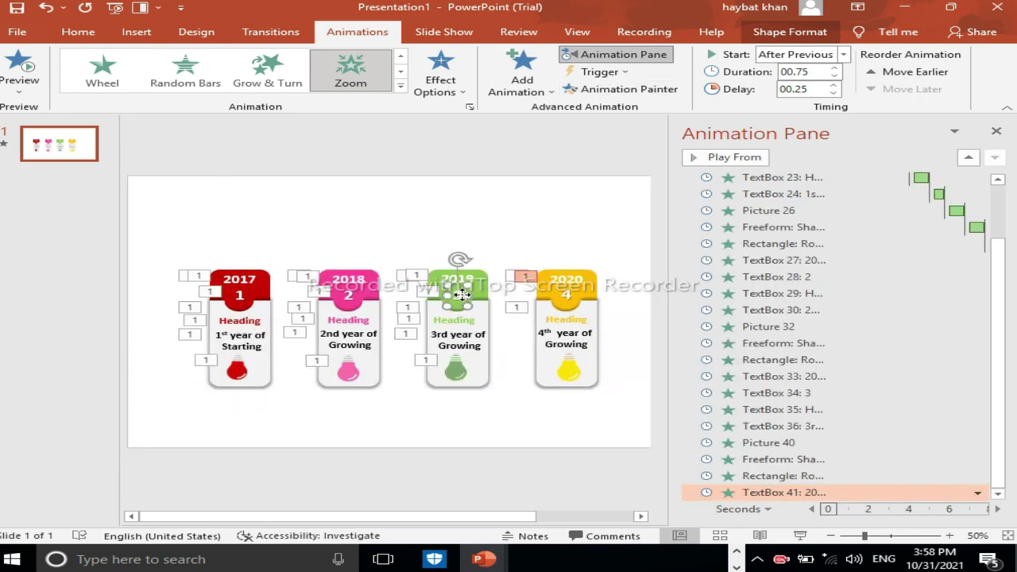
{"action": "left_click", "coordinate": [636, 90]}
{"action": "left_click", "coordinate": [573, 299]}
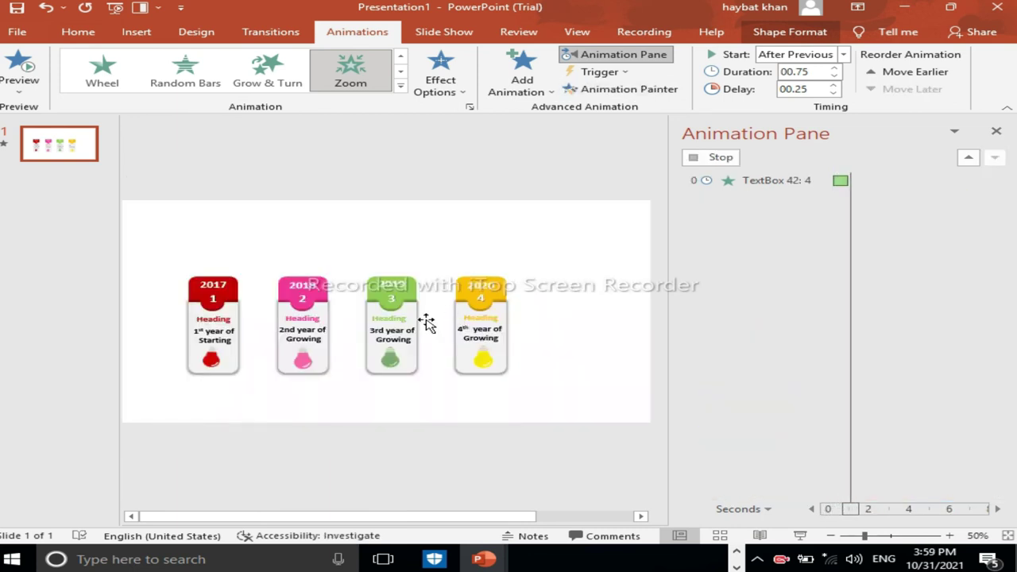
{"action": "left_click", "coordinate": [448, 320]}
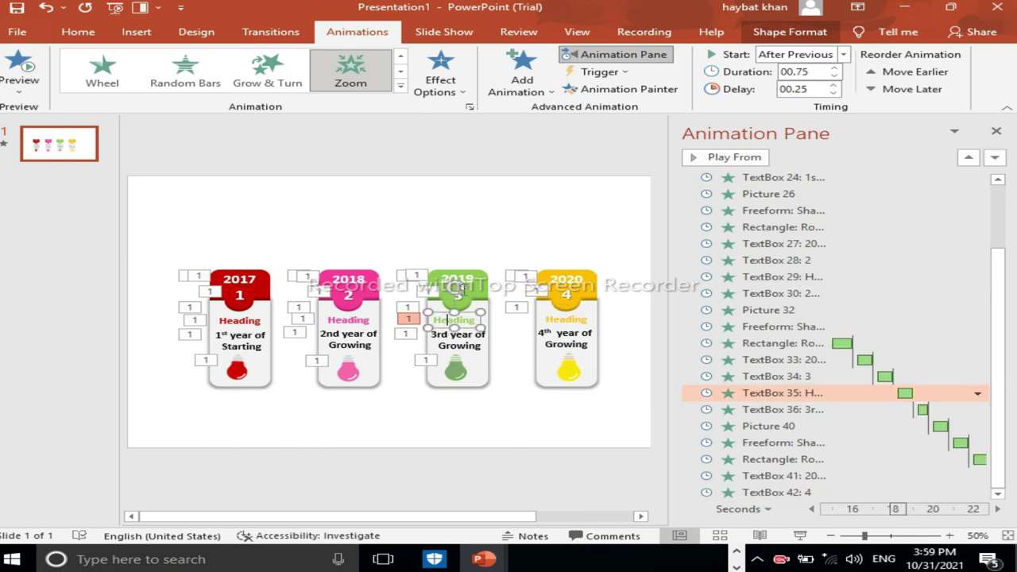
{"action": "left_click", "coordinate": [609, 91]}
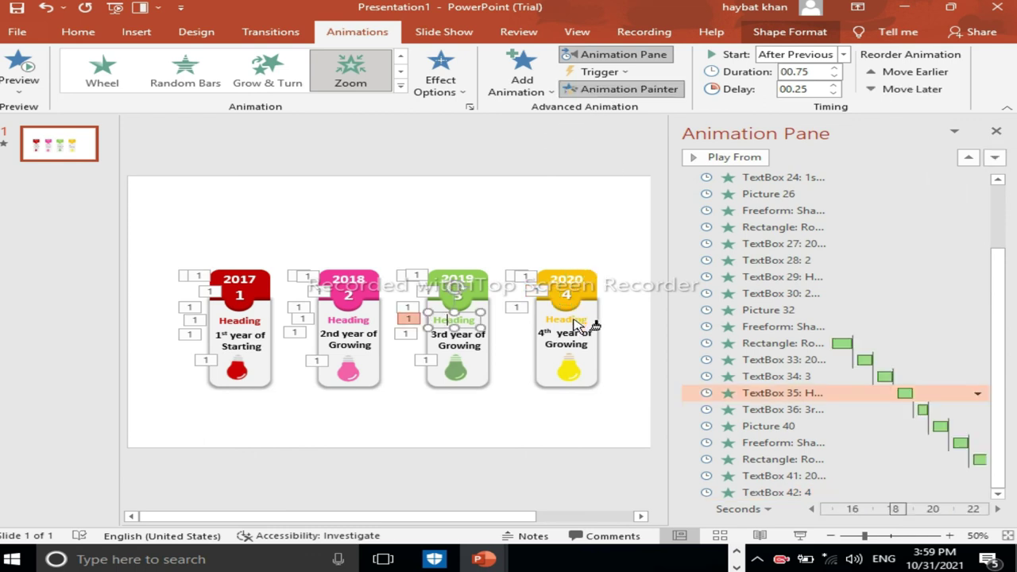
{"action": "left_click", "coordinate": [580, 321]}
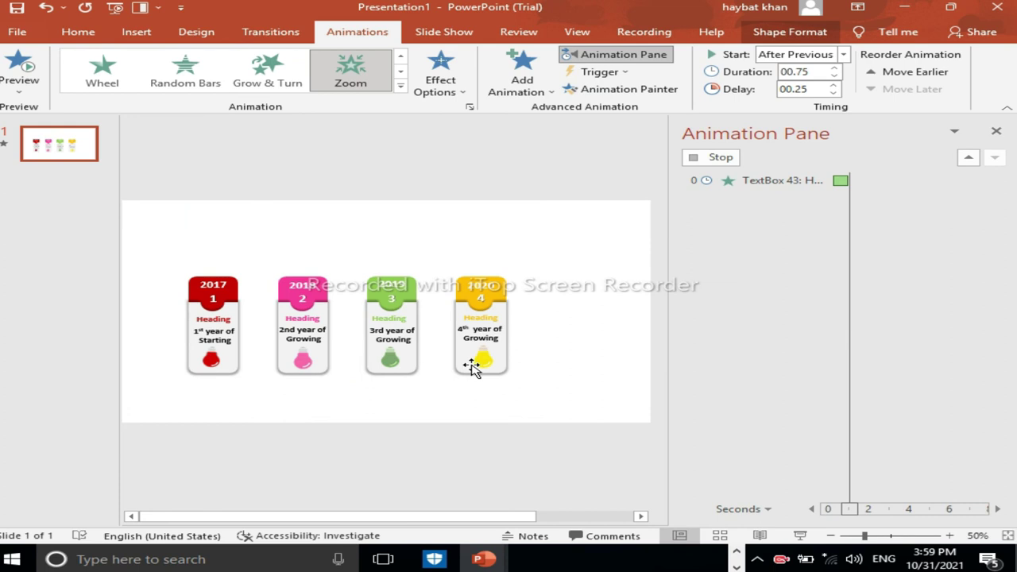
{"action": "left_click", "coordinate": [469, 342]}
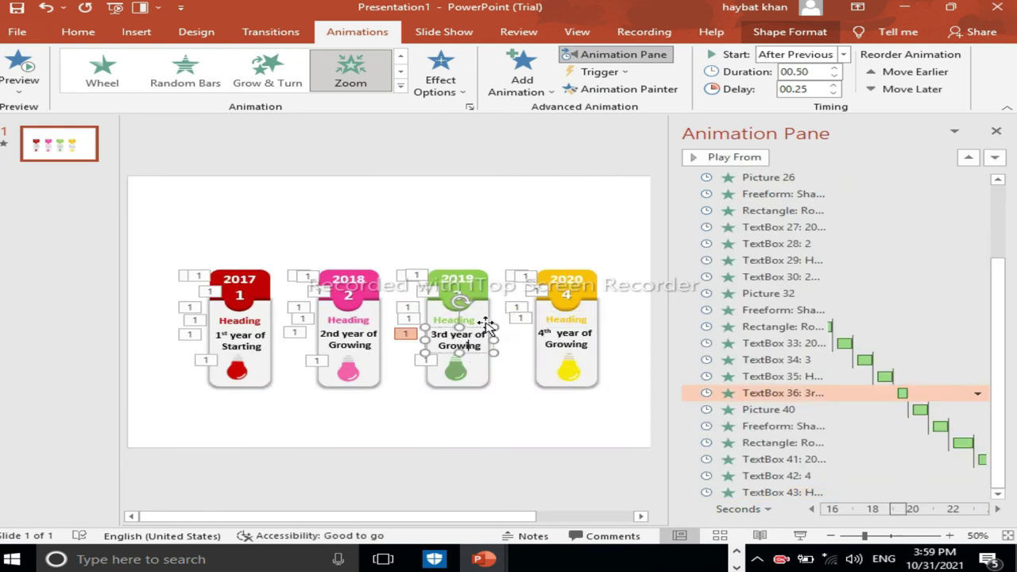
{"action": "left_click", "coordinate": [636, 91]}
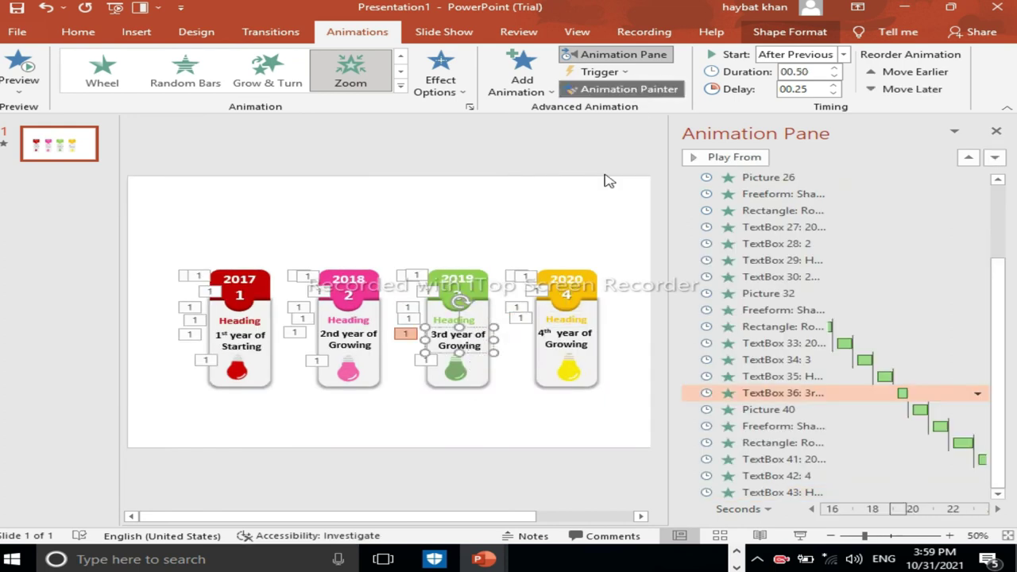
{"action": "left_click", "coordinate": [558, 352]}
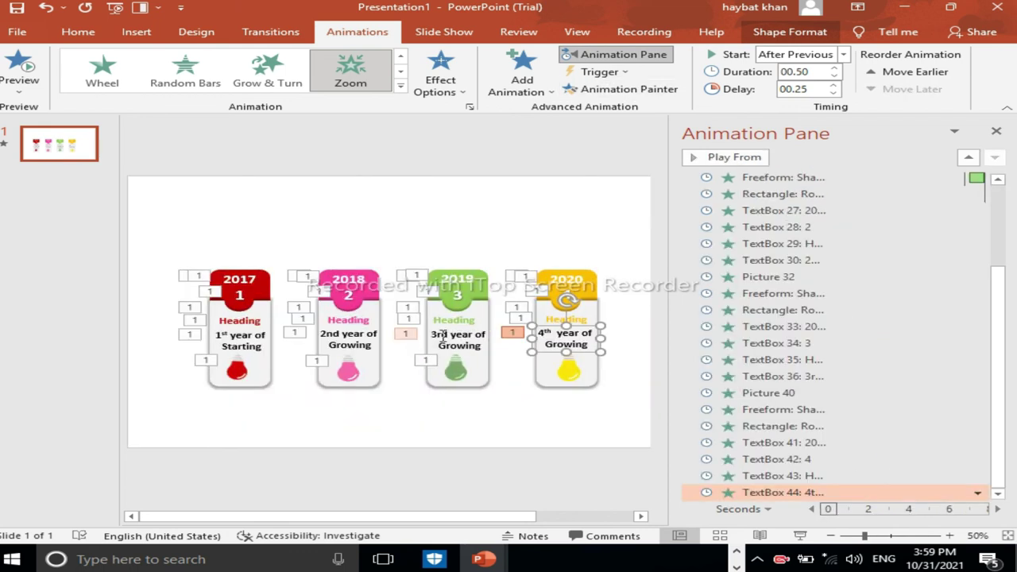
{"action": "left_click", "coordinate": [459, 370]}
{"action": "left_click", "coordinate": [640, 89]}
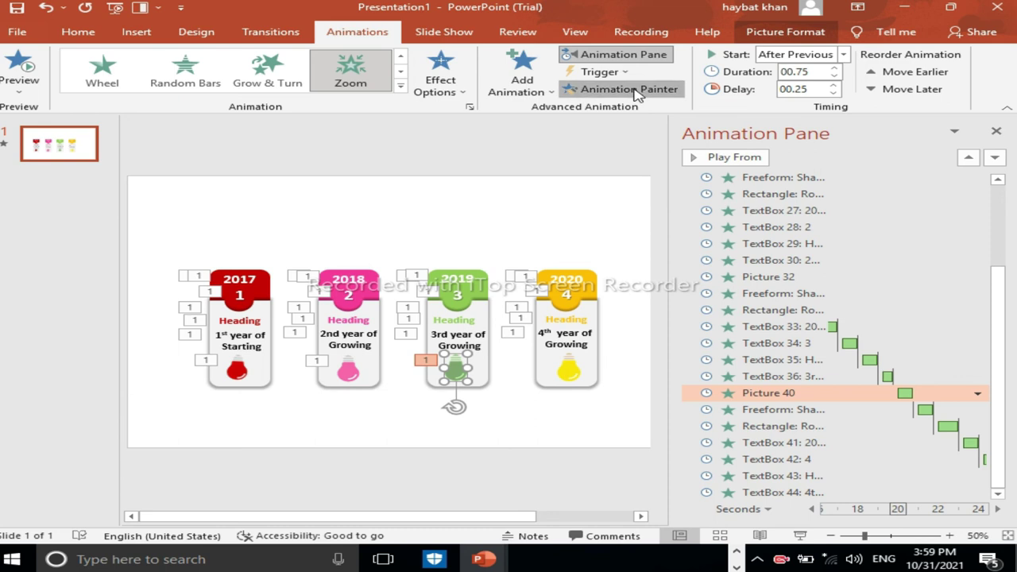
{"action": "left_click", "coordinate": [563, 371]}
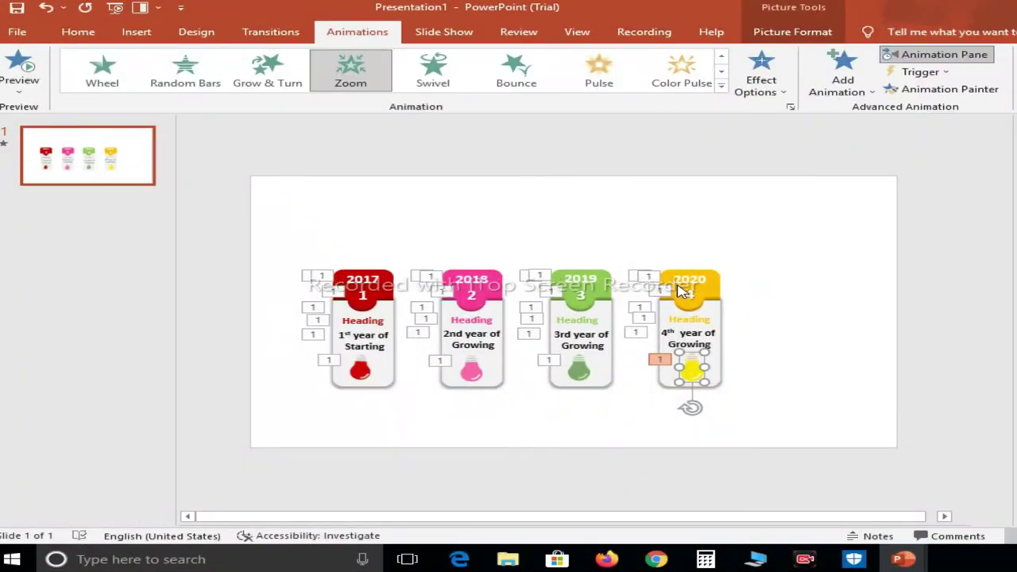
Run the year-card slide show from the beginning and advance past the final slide to the end screen.
{"action": "key", "text": "F5"}
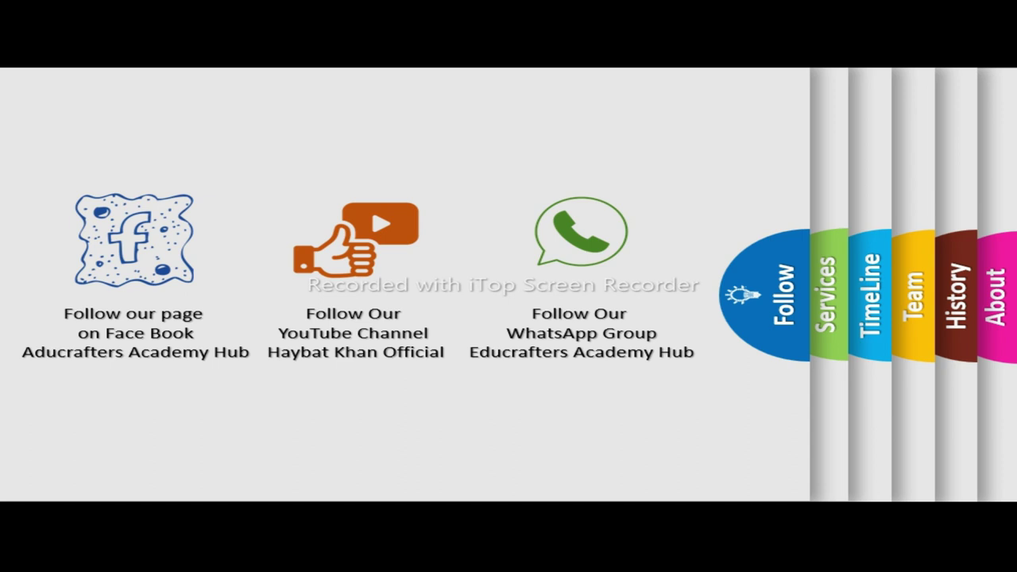
{"action": "key", "text": "Right"}
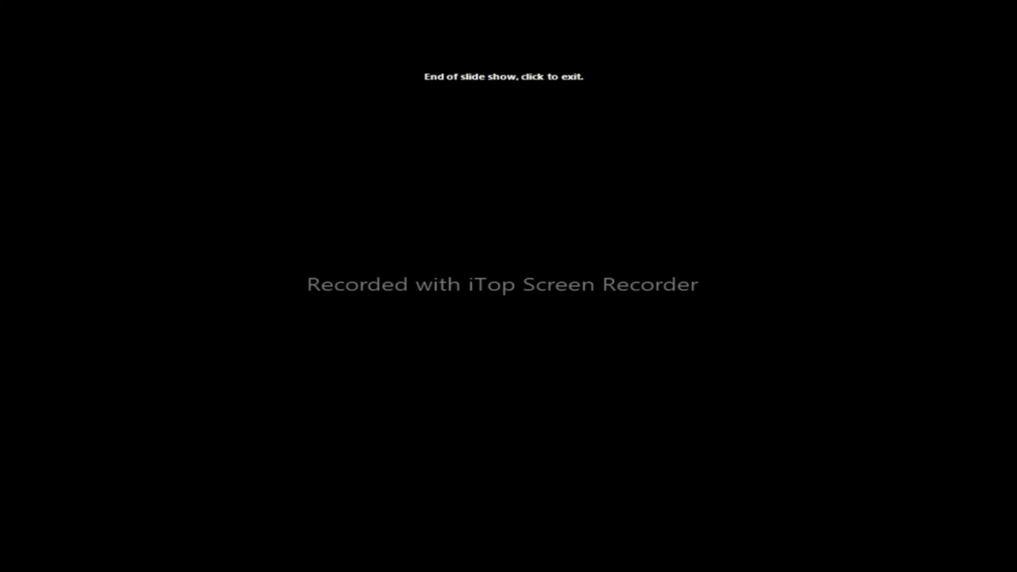
Exit the finished slide show and bring the Windows desktop into view, with PowerPoint left open.
{"action": "left_click", "coordinate": [443, 129]}
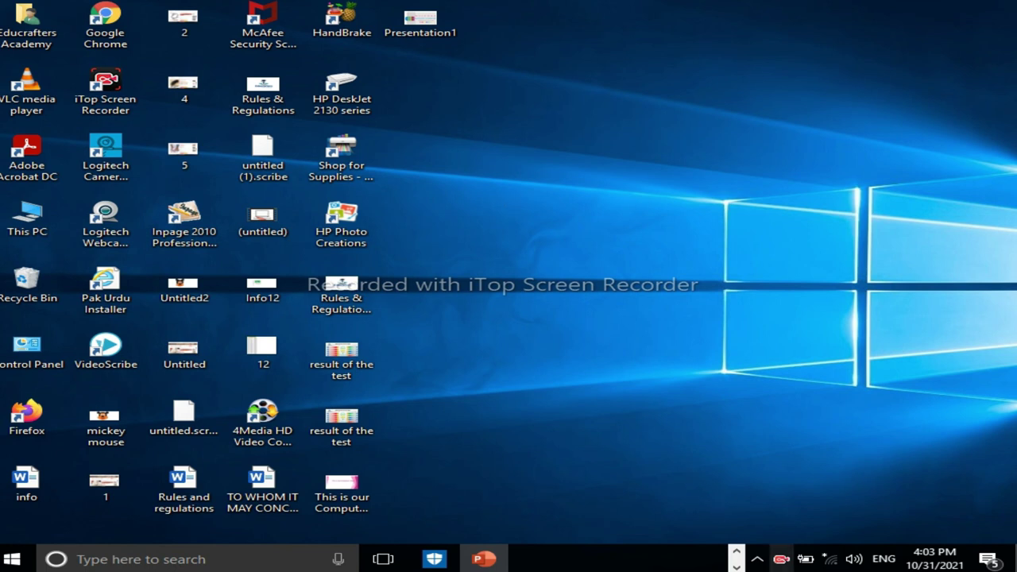
{"action": "left_click", "coordinate": [782, 562]}
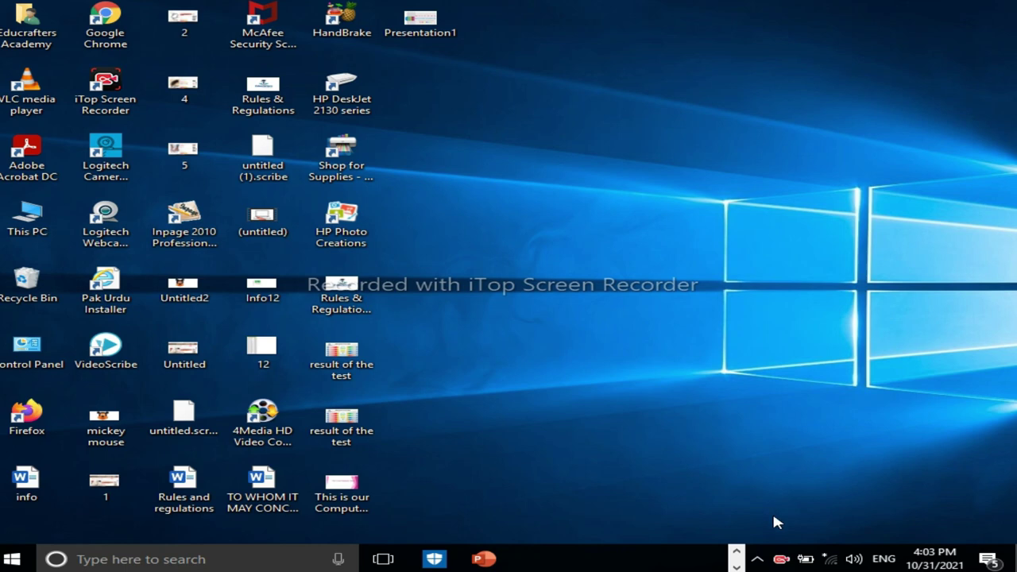